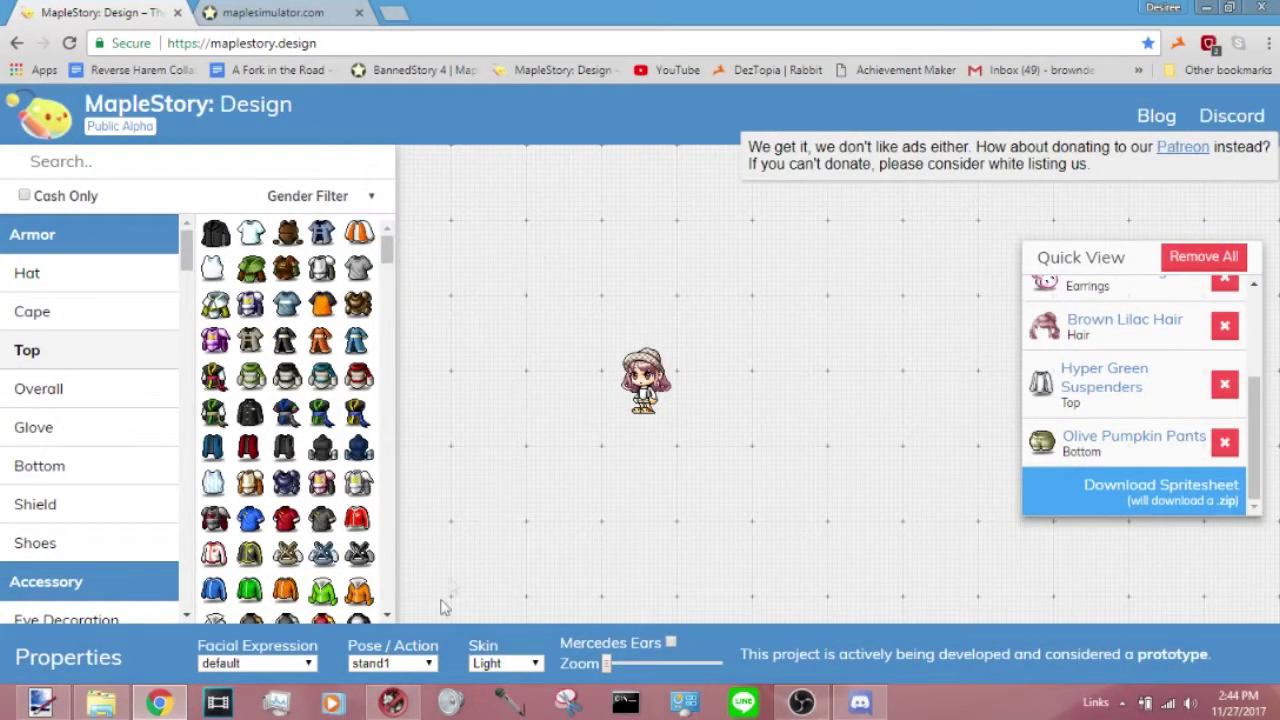
# Check the character's pose list on the web page and keep the stand1 pose
pyautogui.click(393, 705)
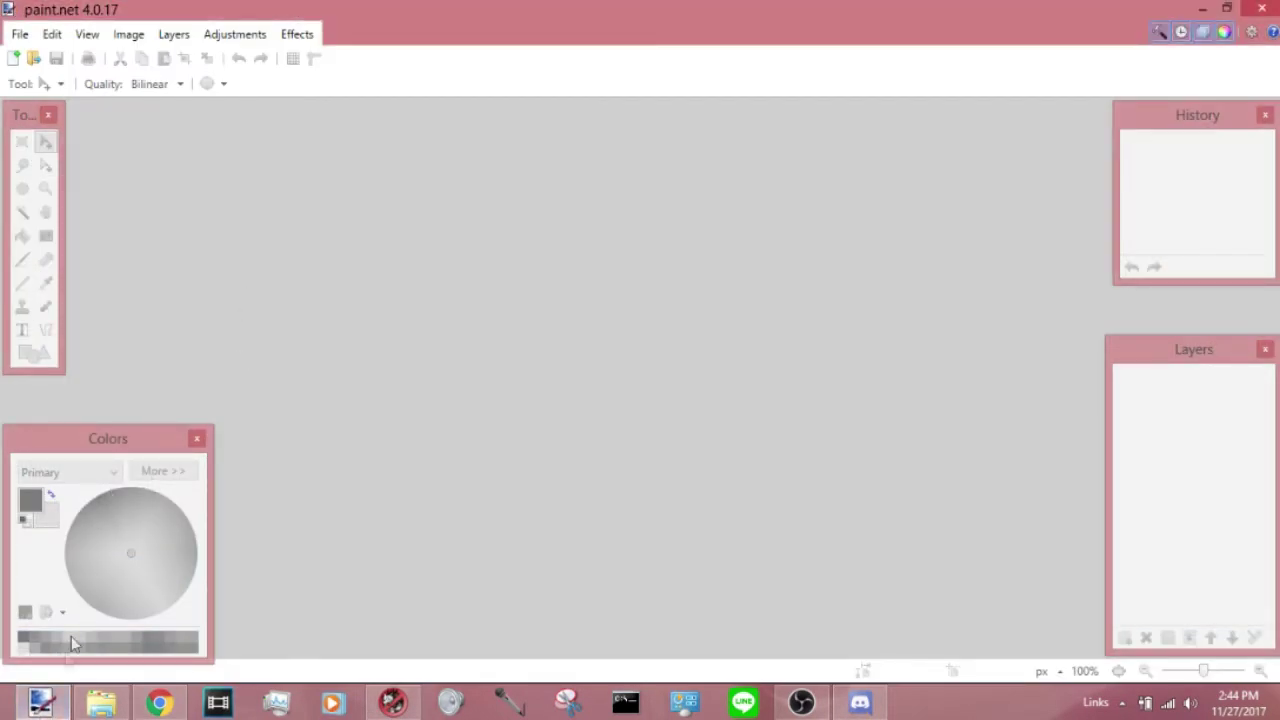
pyautogui.click(159, 703)
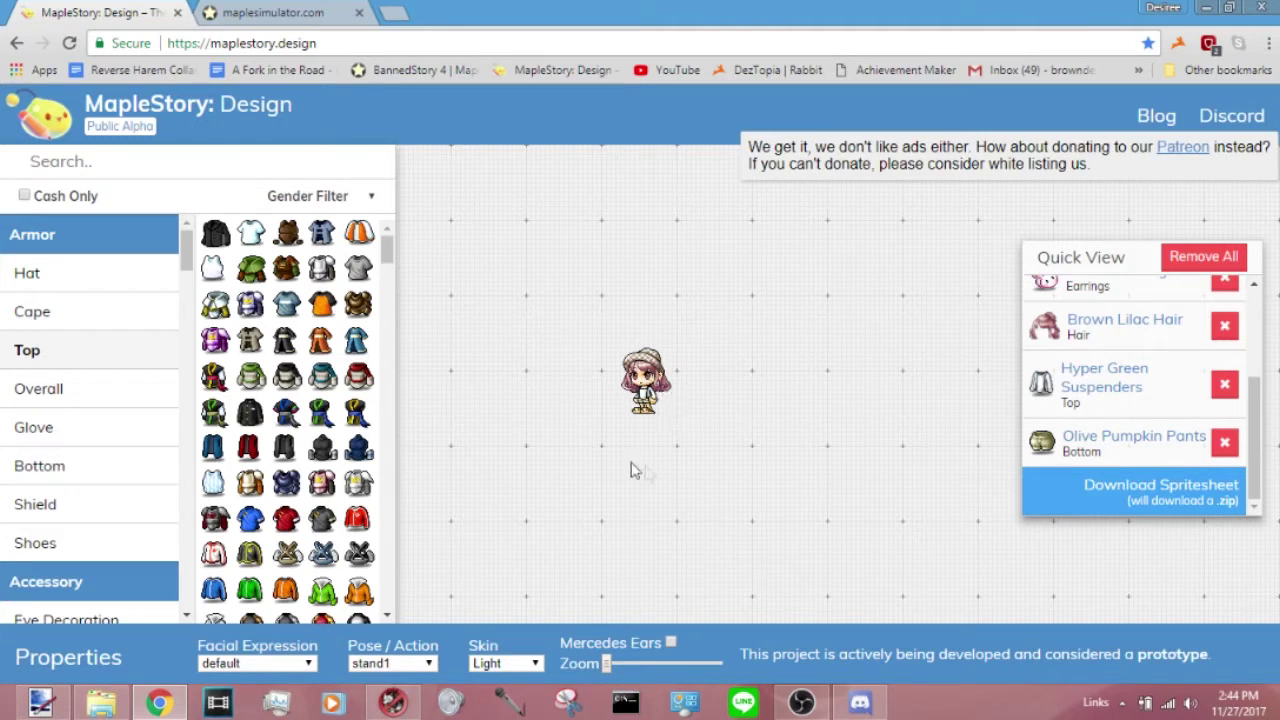
pyautogui.click(408, 669)
pyautogui.scroll(-1, 422, 527)
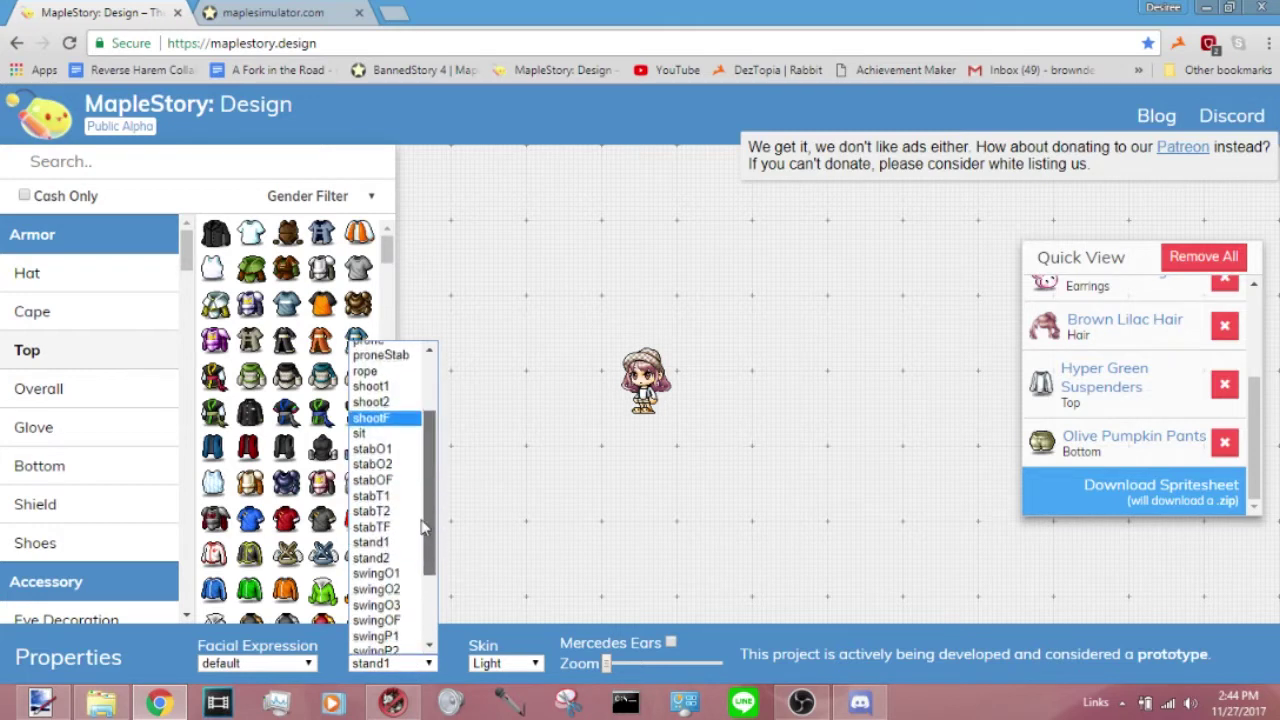
pyautogui.scroll(2, 422, 527)
pyautogui.click(615, 362)
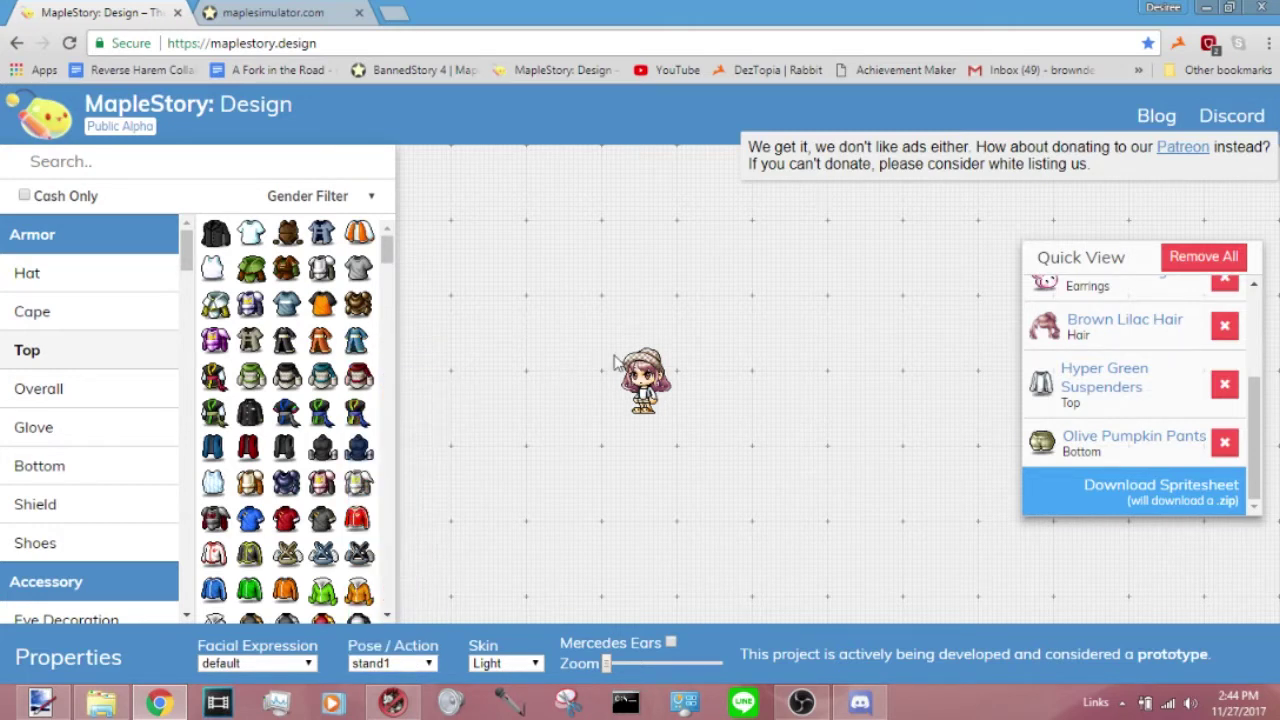
pyautogui.click(425, 652)
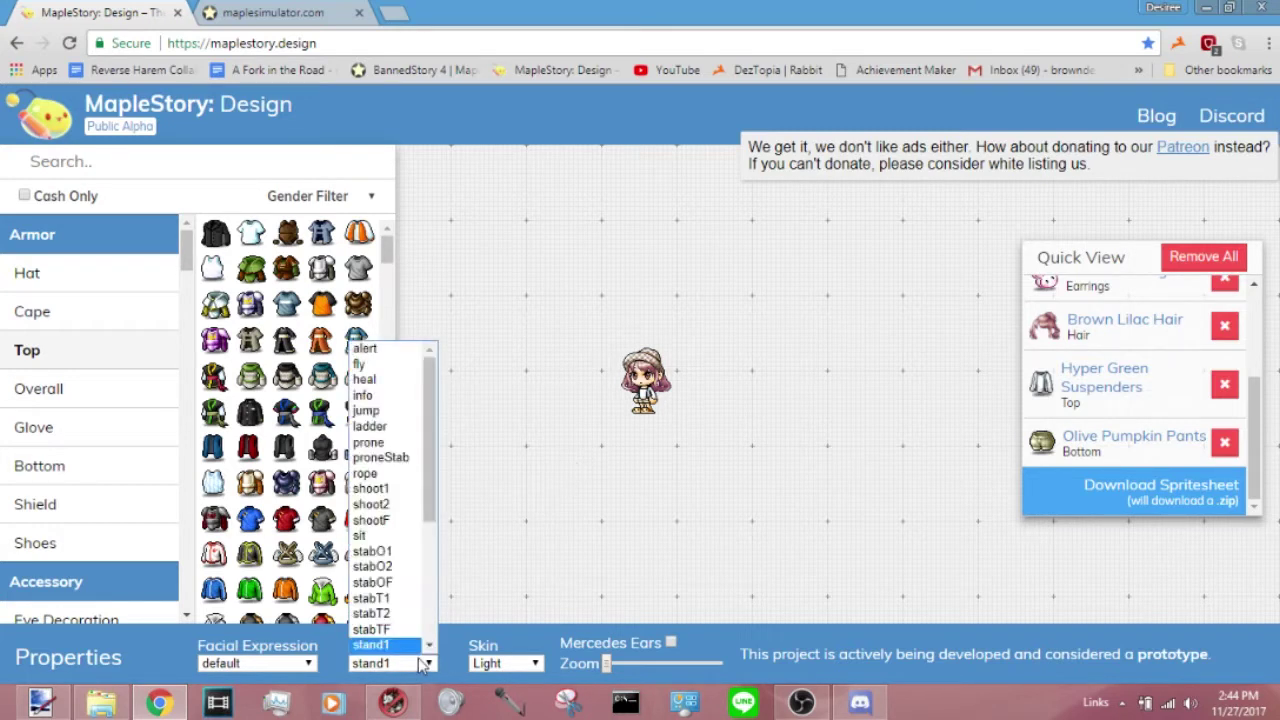
pyautogui.click(778, 240)
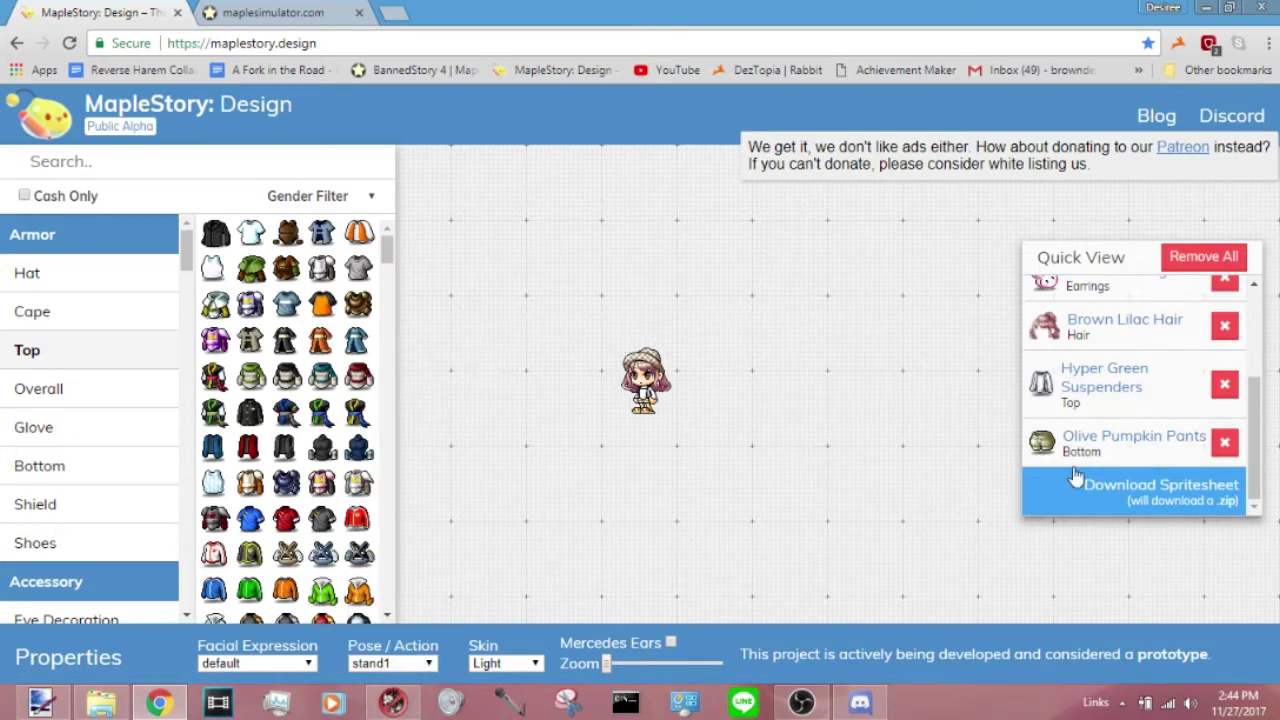
pyautogui.scroll(3, 1205, 430)
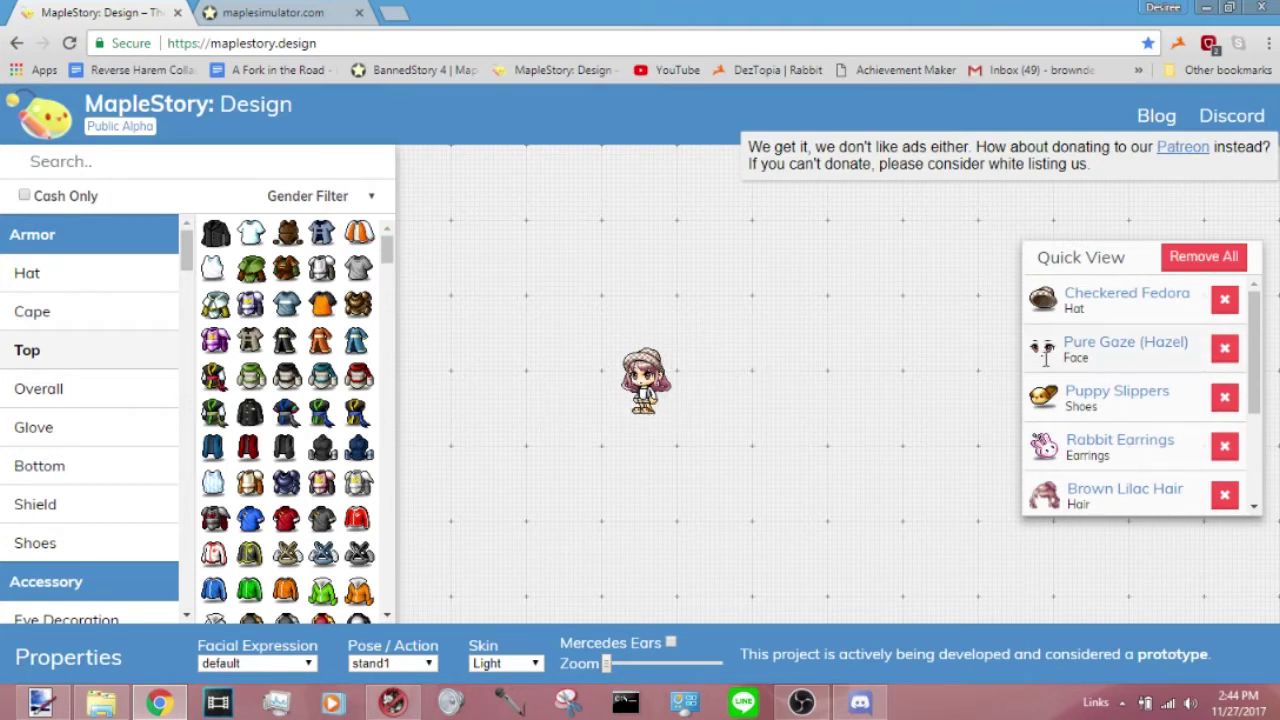
pyautogui.click(386, 665)
# Start saving the character sprite image from the web page, then cancel
pyautogui.click(392, 702)
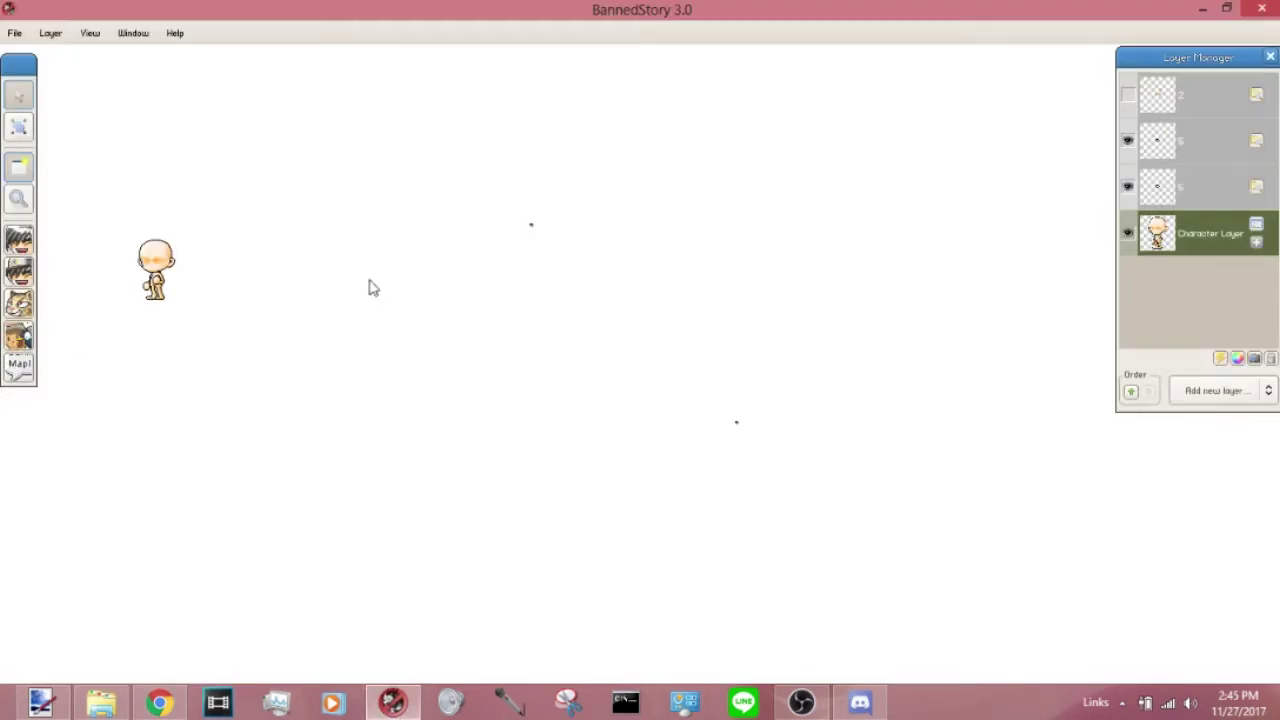
pyautogui.click(1202, 8)
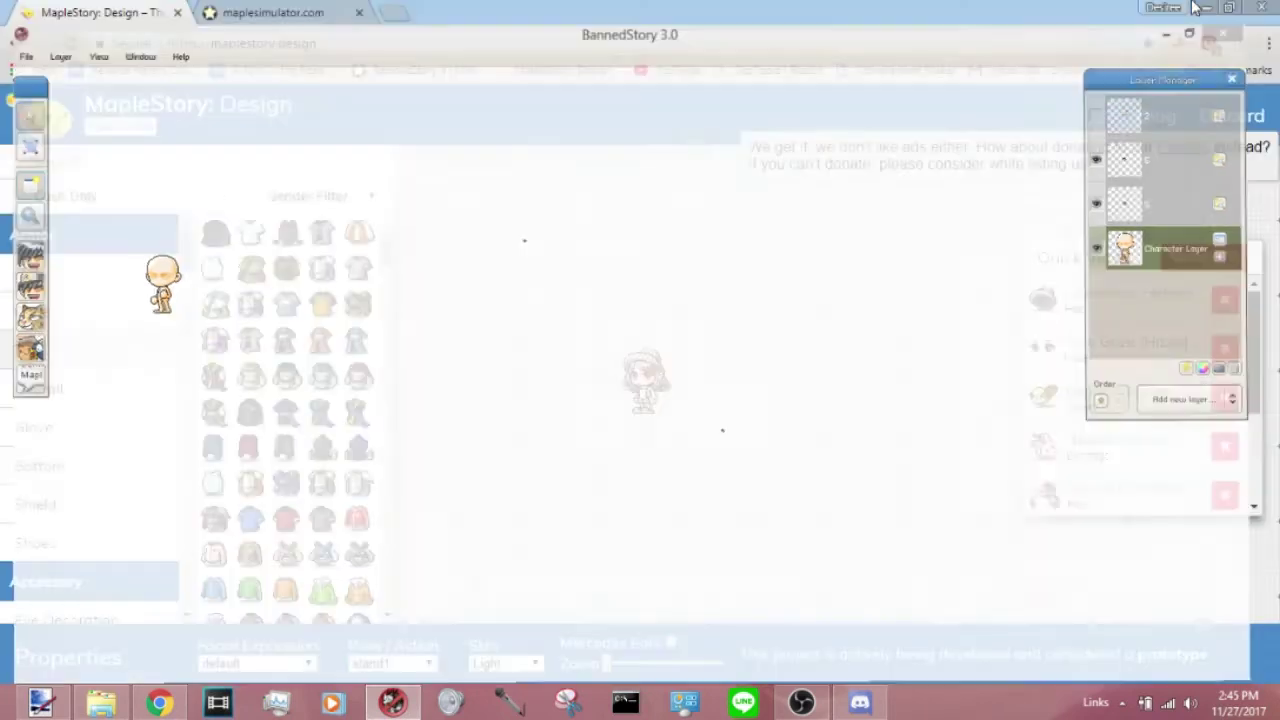
pyautogui.rightClick(631, 386)
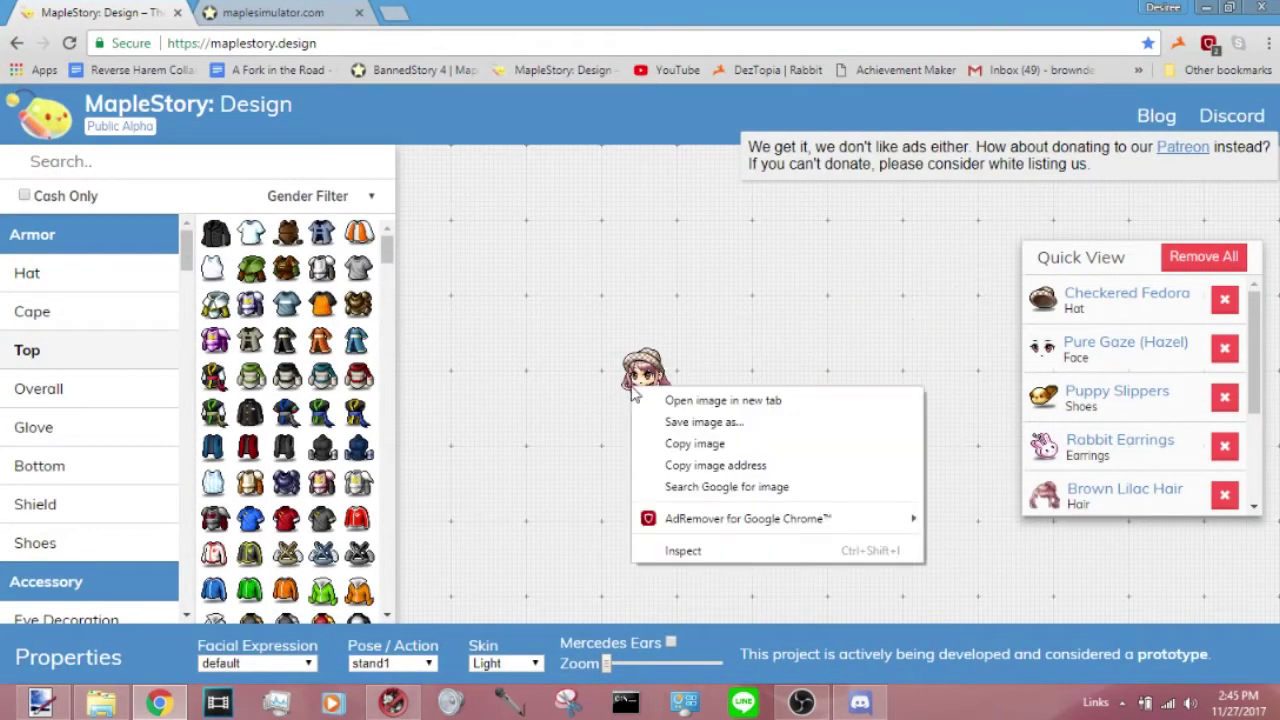
pyautogui.click(731, 430)
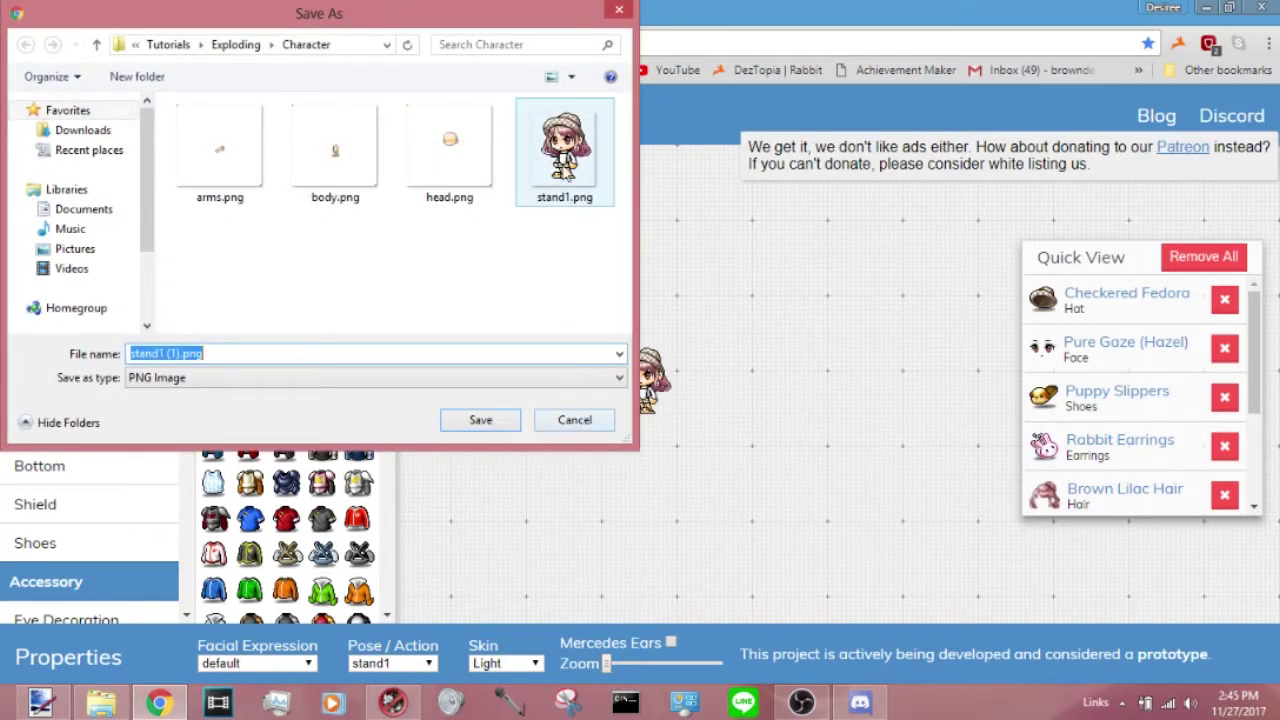
pyautogui.click(590, 427)
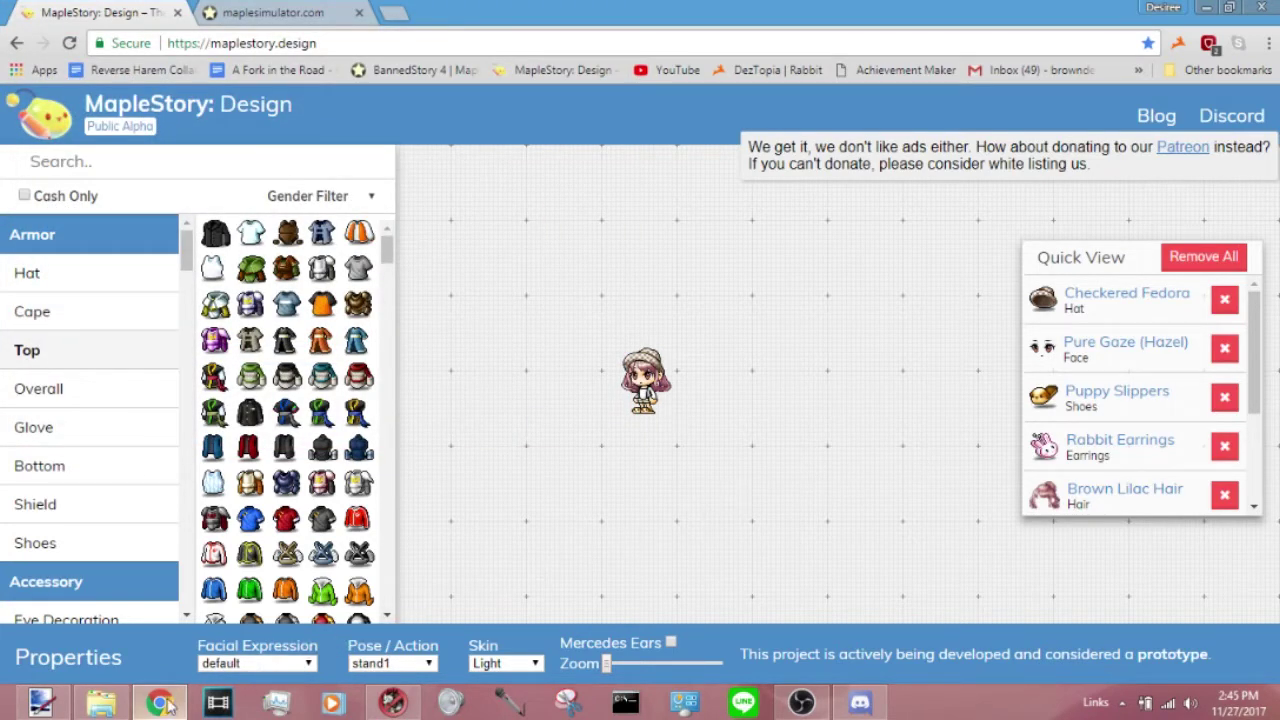
# Nudge the character sprite right in BannedStory and explode it into body-part layers
pyautogui.click(385, 705)
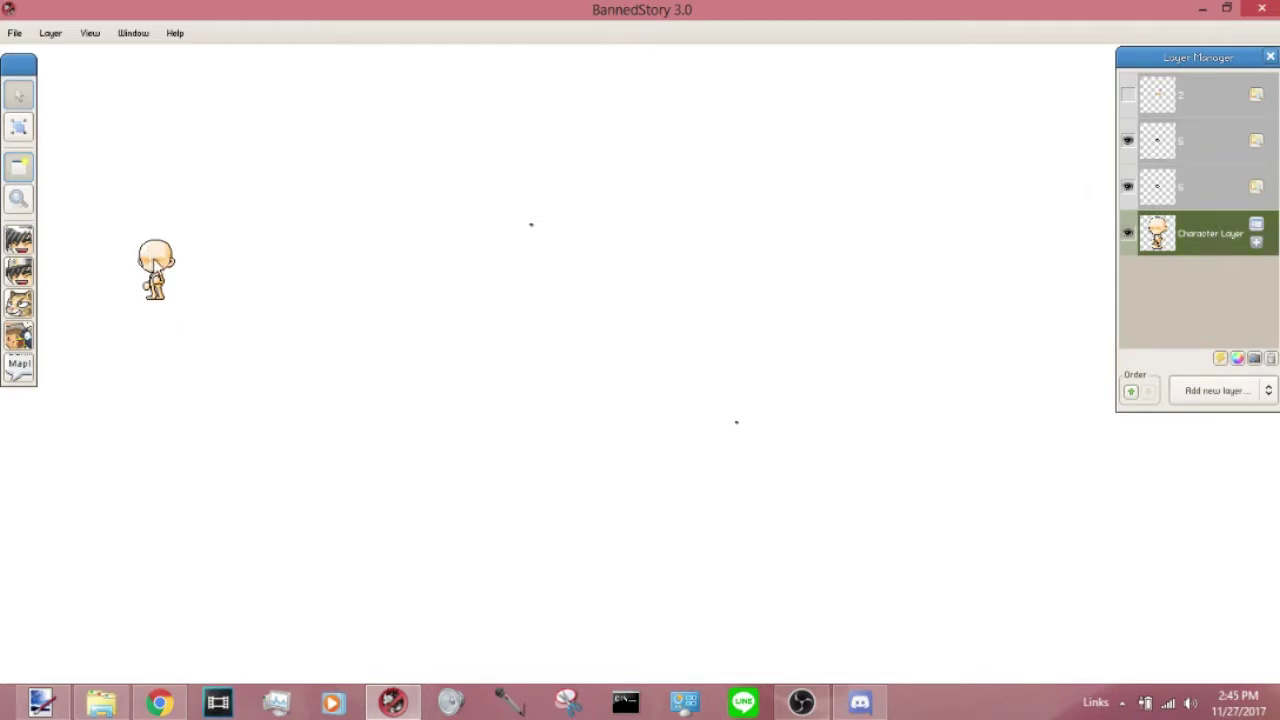
pyautogui.moveTo(155, 262); pyautogui.dragTo(184, 278)
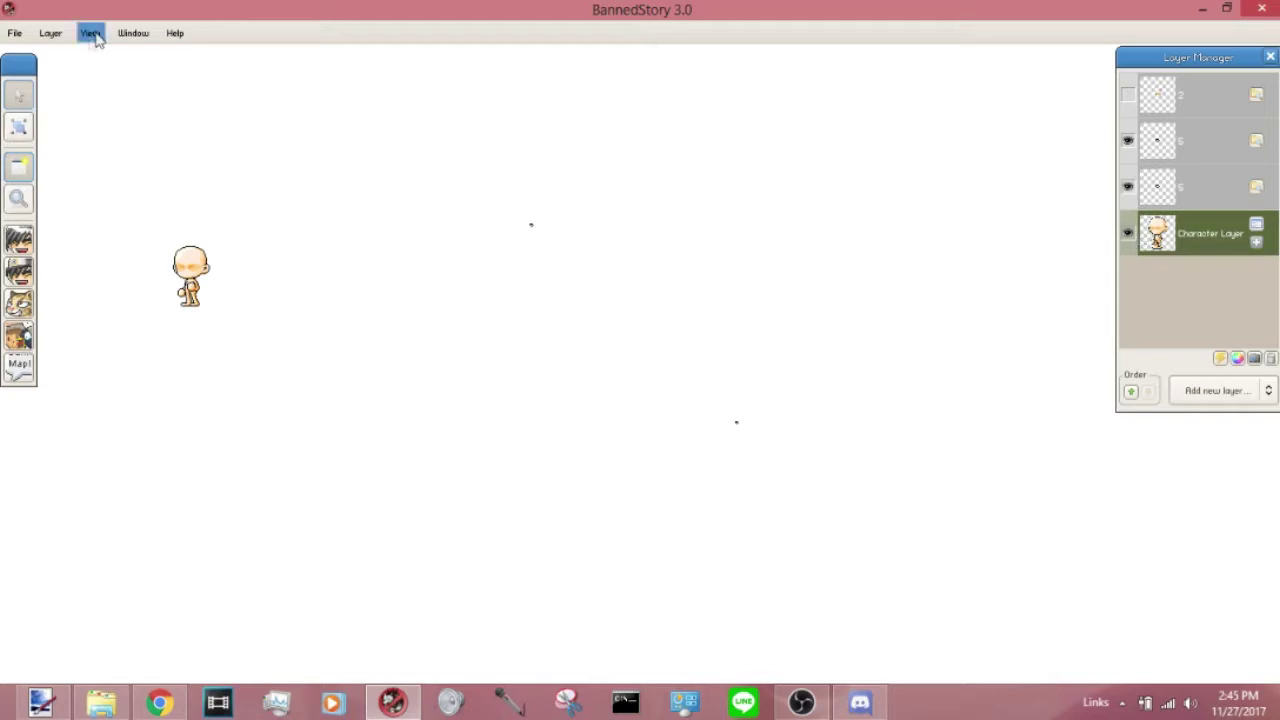
pyautogui.click(49, 34)
pyautogui.click(137, 254)
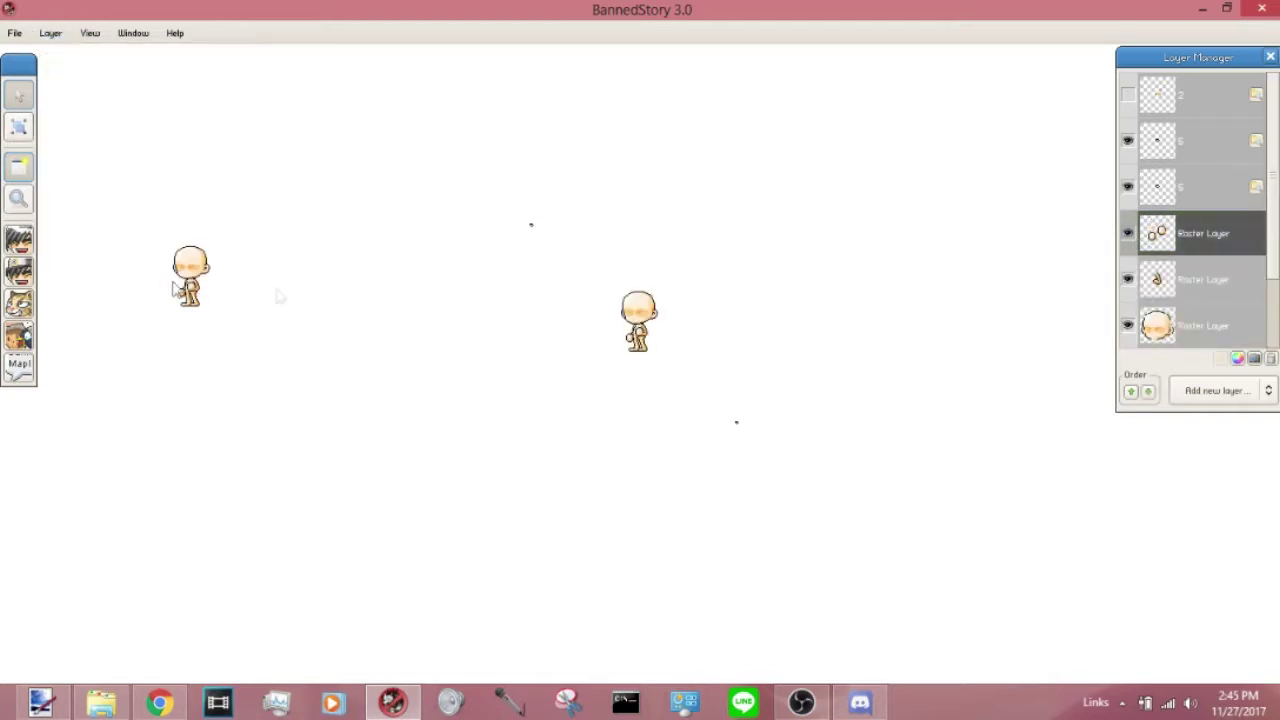
# Hide the original character, body and head layers so only the arms show
pyautogui.scroll(-1, 1183, 303)
pyautogui.scroll(-1, 1183, 303)
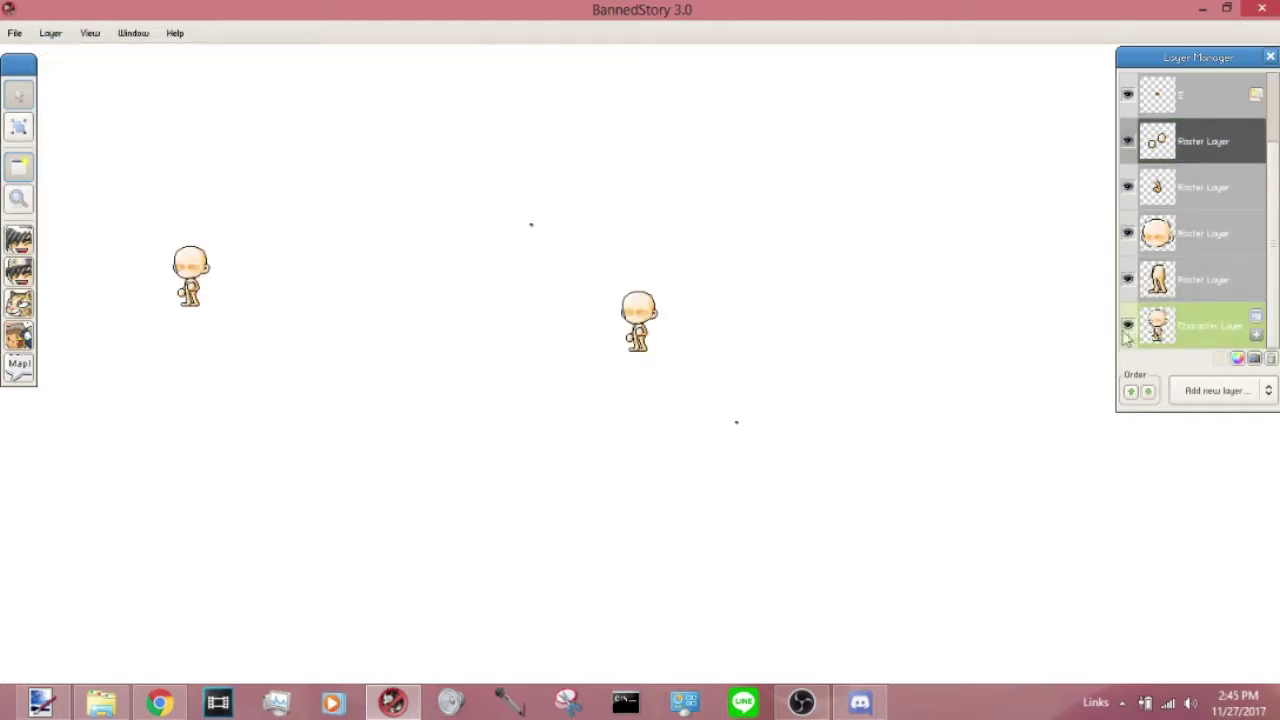
pyautogui.click(1130, 328)
pyautogui.click(1184, 330)
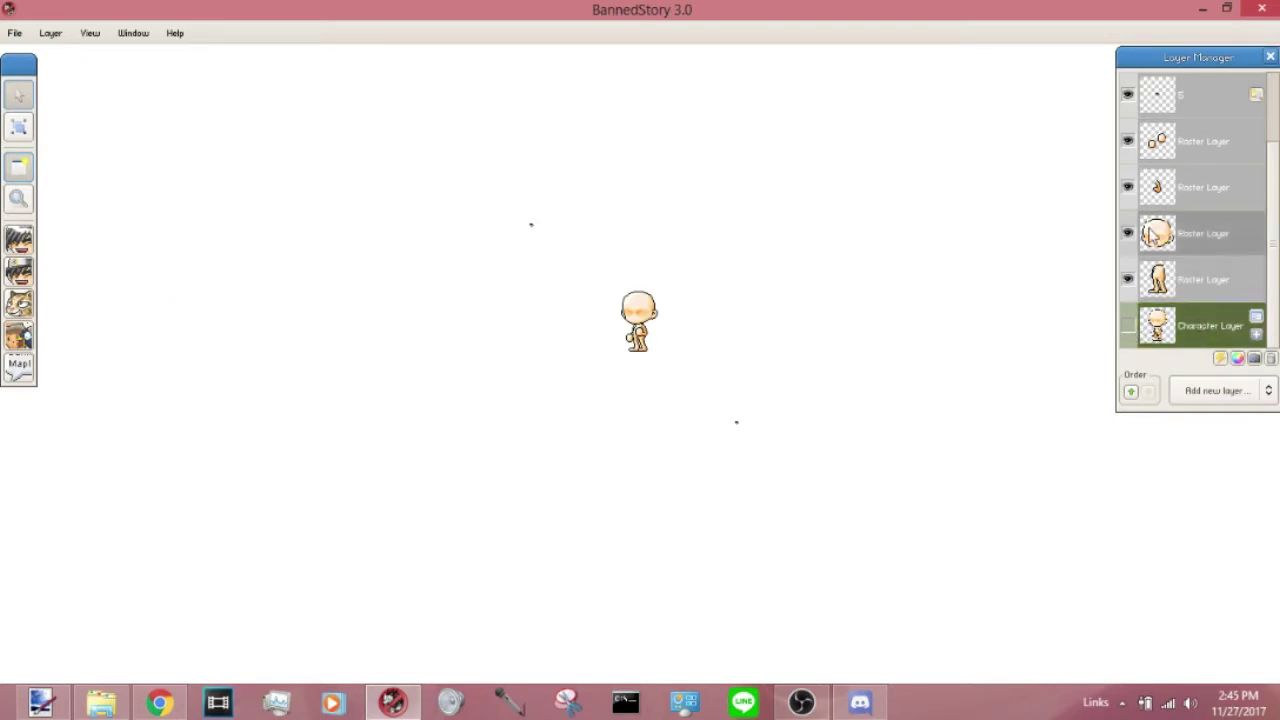
pyautogui.click(1129, 326)
pyautogui.click(1129, 326)
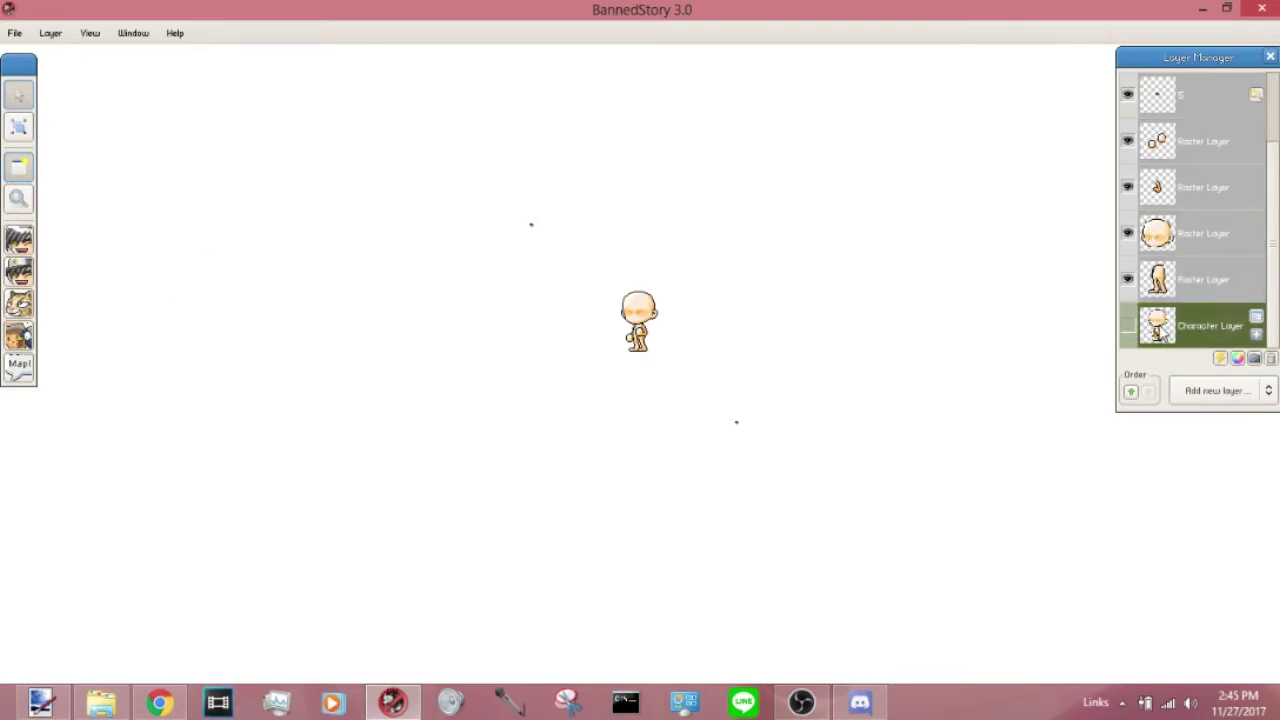
pyautogui.scroll(1, 1133, 333)
pyautogui.click(1129, 327)
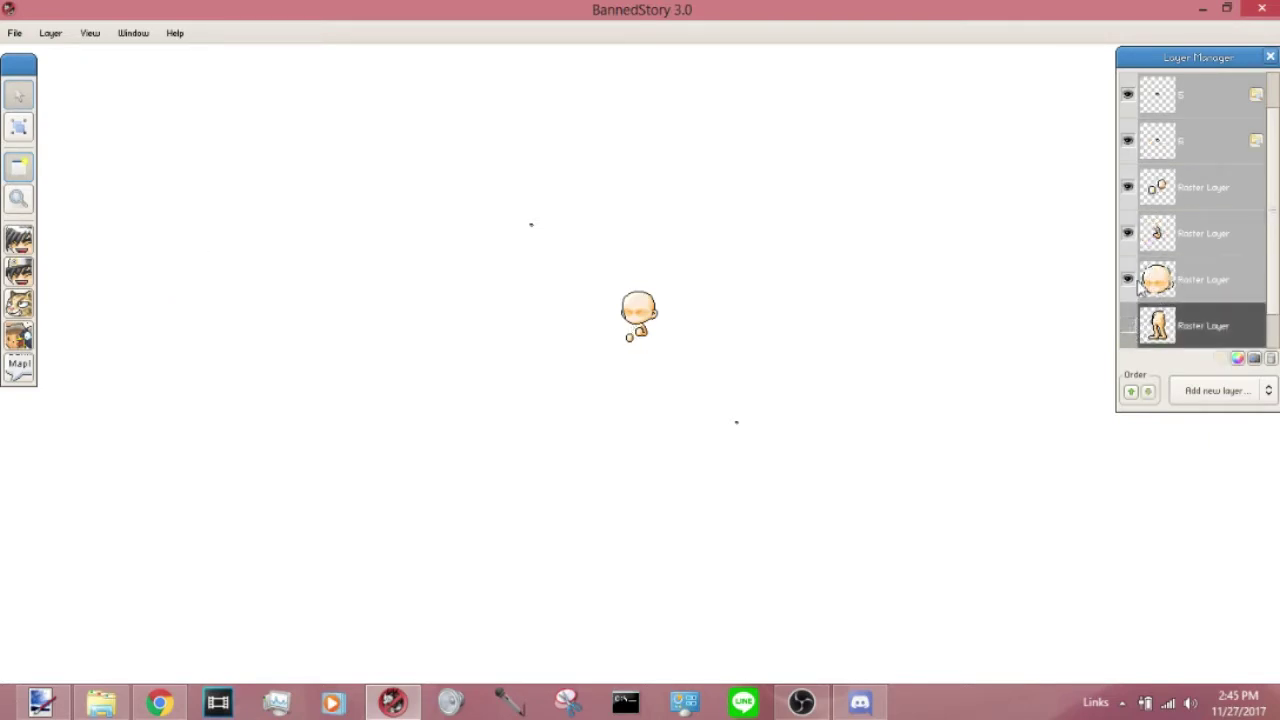
pyautogui.click(1129, 280)
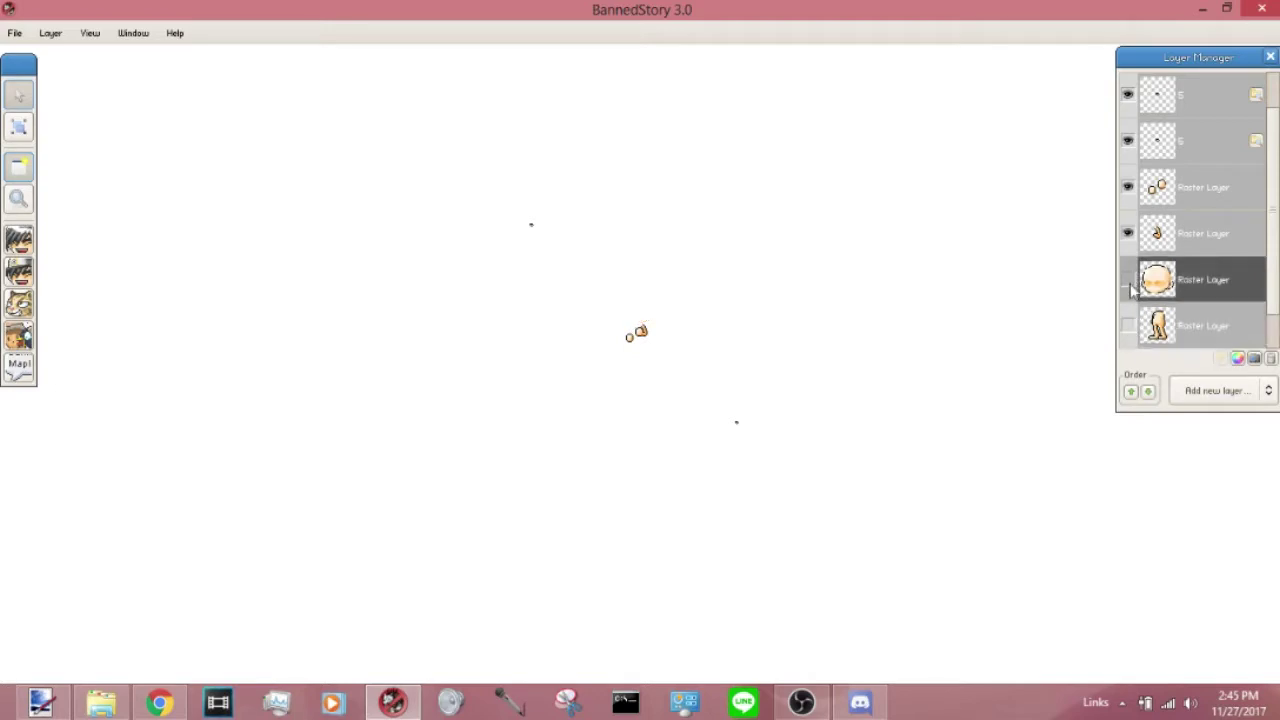
# Close the save-image options unsaved and inspect the hand and arm layers, toggling head and body
pyautogui.click(15, 31)
pyautogui.click(100, 128)
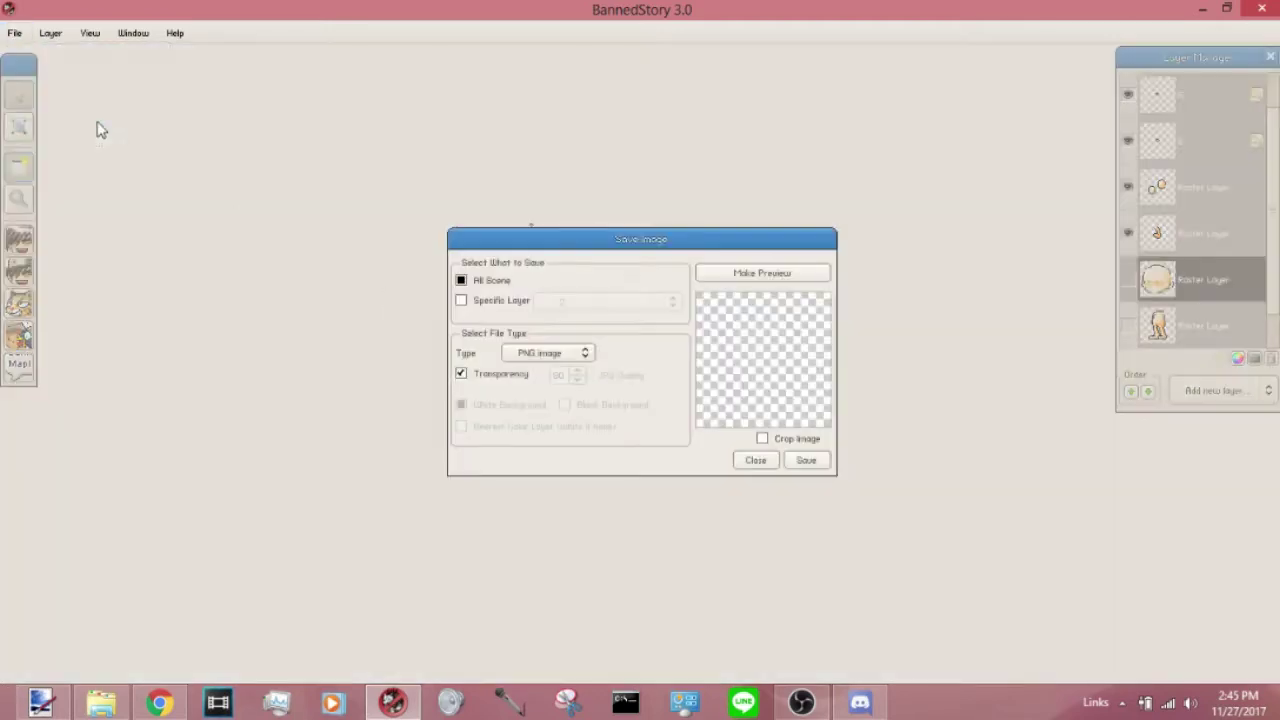
pyautogui.click(766, 462)
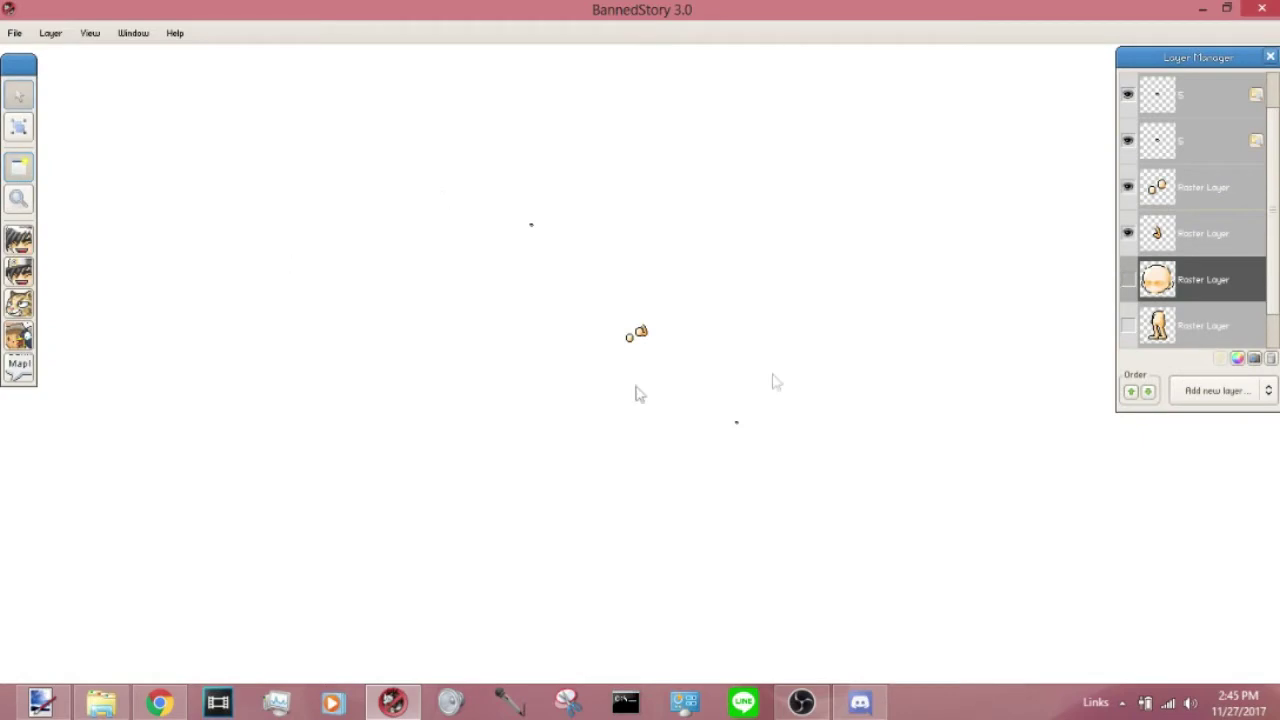
pyautogui.click(1180, 195)
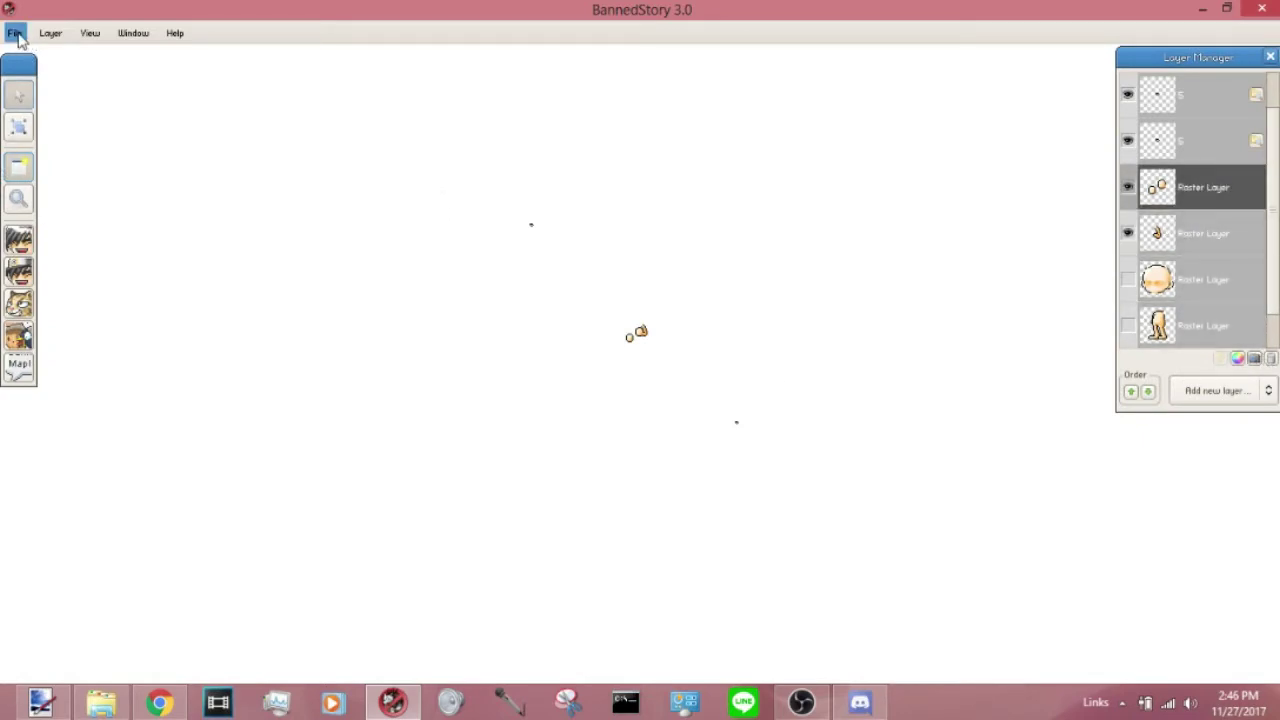
pyautogui.click(1205, 228)
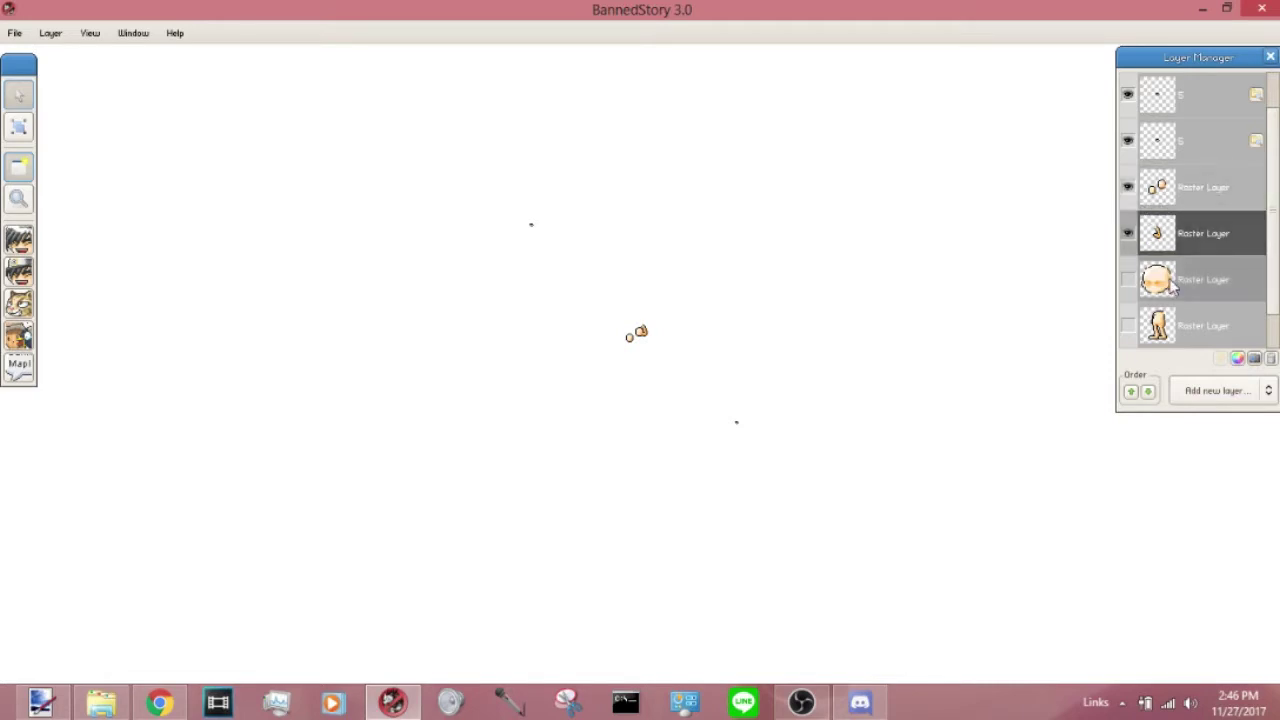
pyautogui.scroll(-1, 1170, 285)
pyautogui.click(1128, 233)
pyautogui.click(1128, 281)
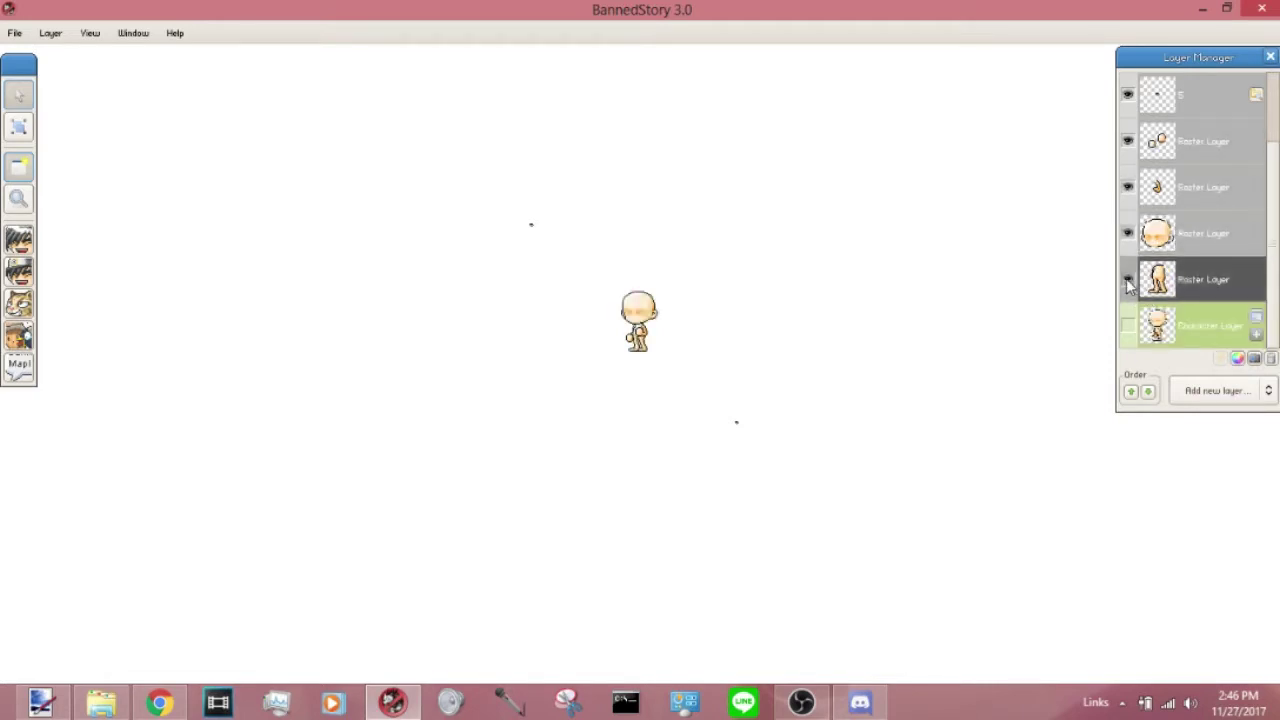
pyautogui.click(1128, 281)
pyautogui.click(1128, 233)
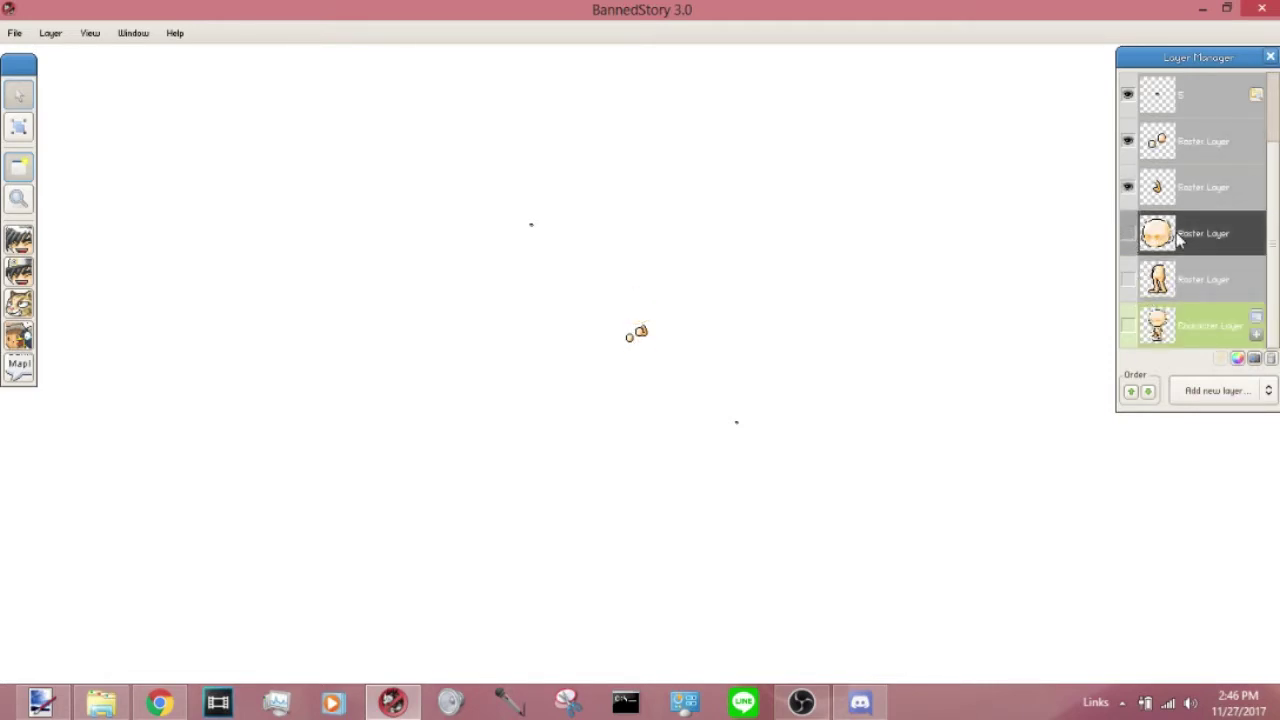
# Open the save-image options again and cancel without choosing a save location
pyautogui.click(15, 33)
pyautogui.click(45, 114)
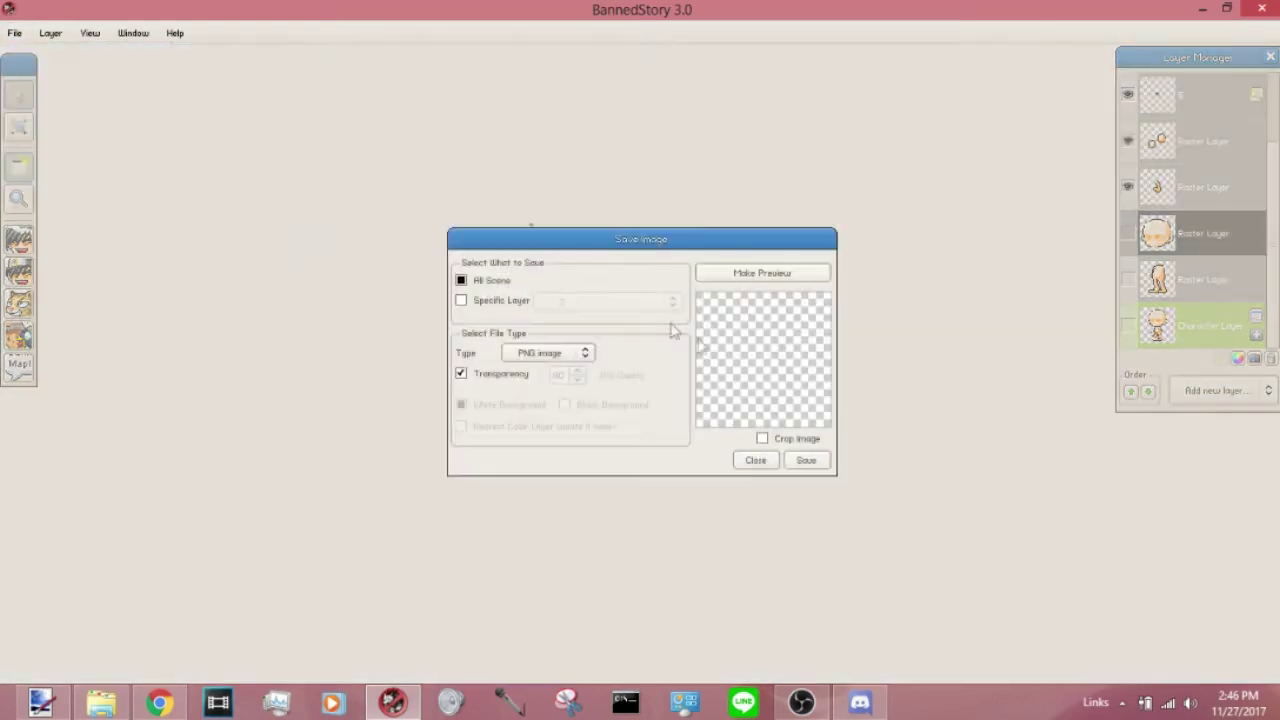
pyautogui.click(808, 462)
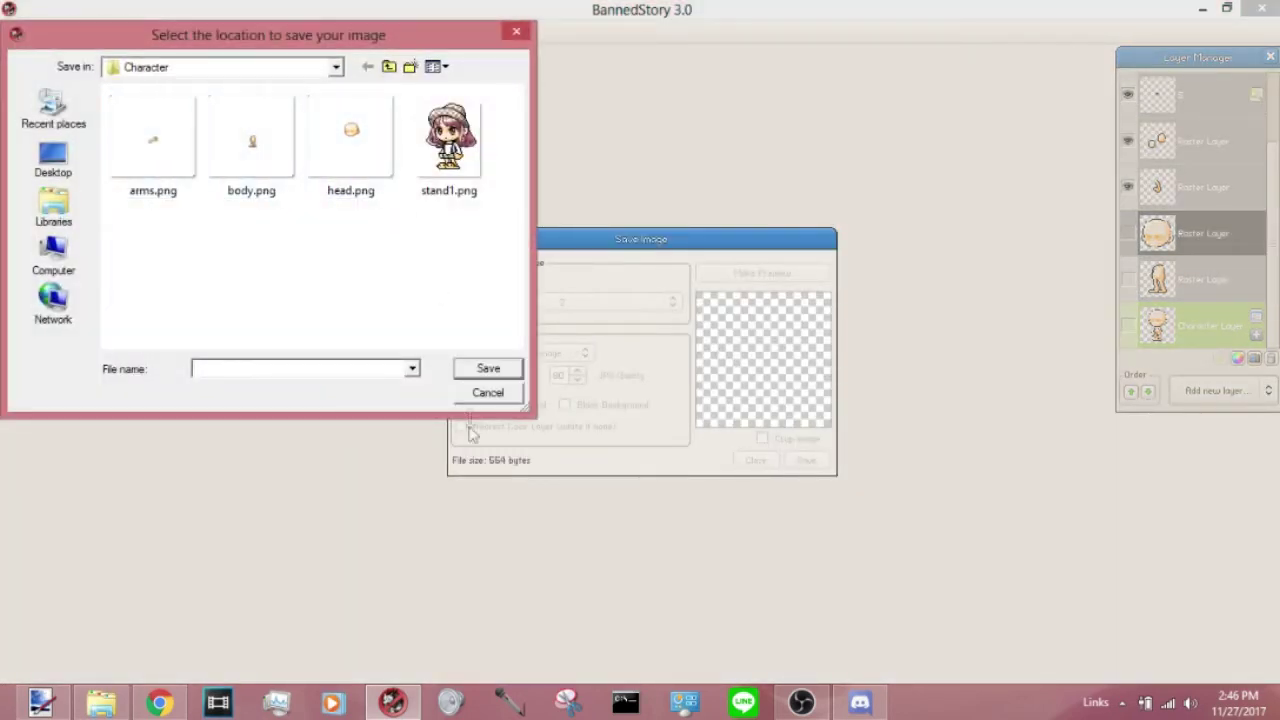
pyautogui.click(488, 393)
pyautogui.click(755, 460)
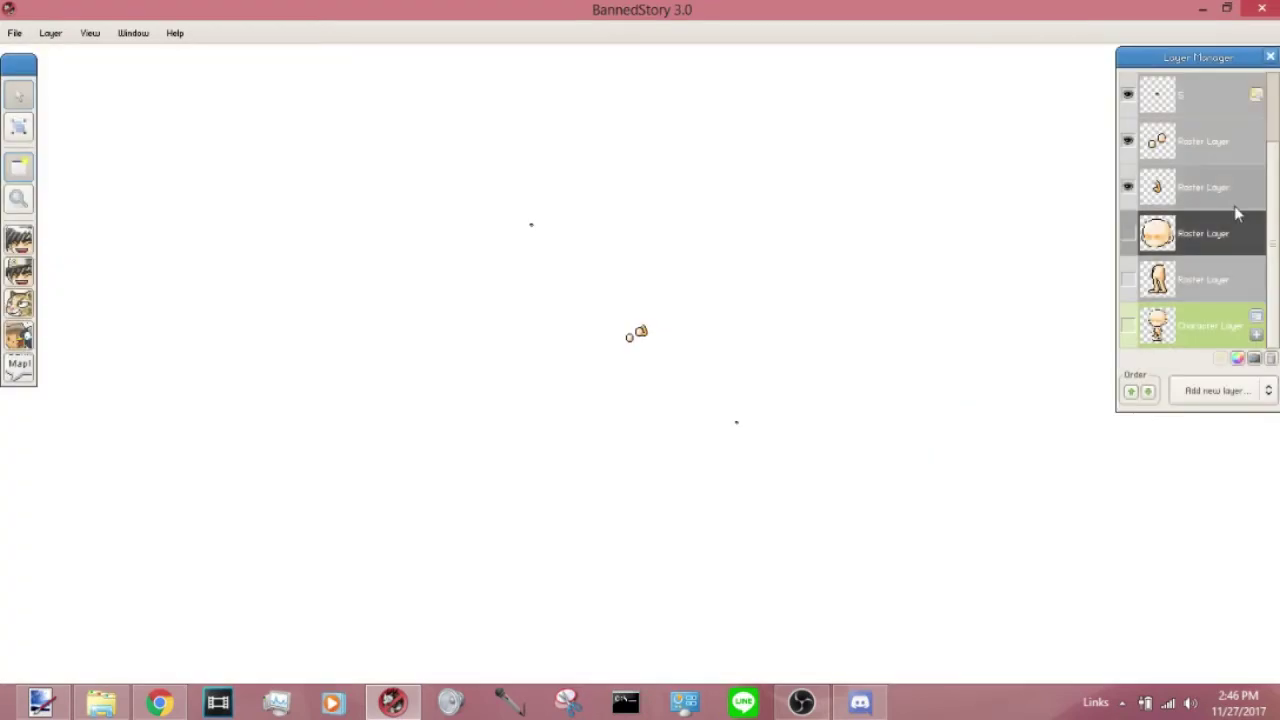
# Delete the hand, stroke, head and body raster layers, then minimise BannedStory
pyautogui.click(1216, 146)
pyautogui.click(1271, 358)
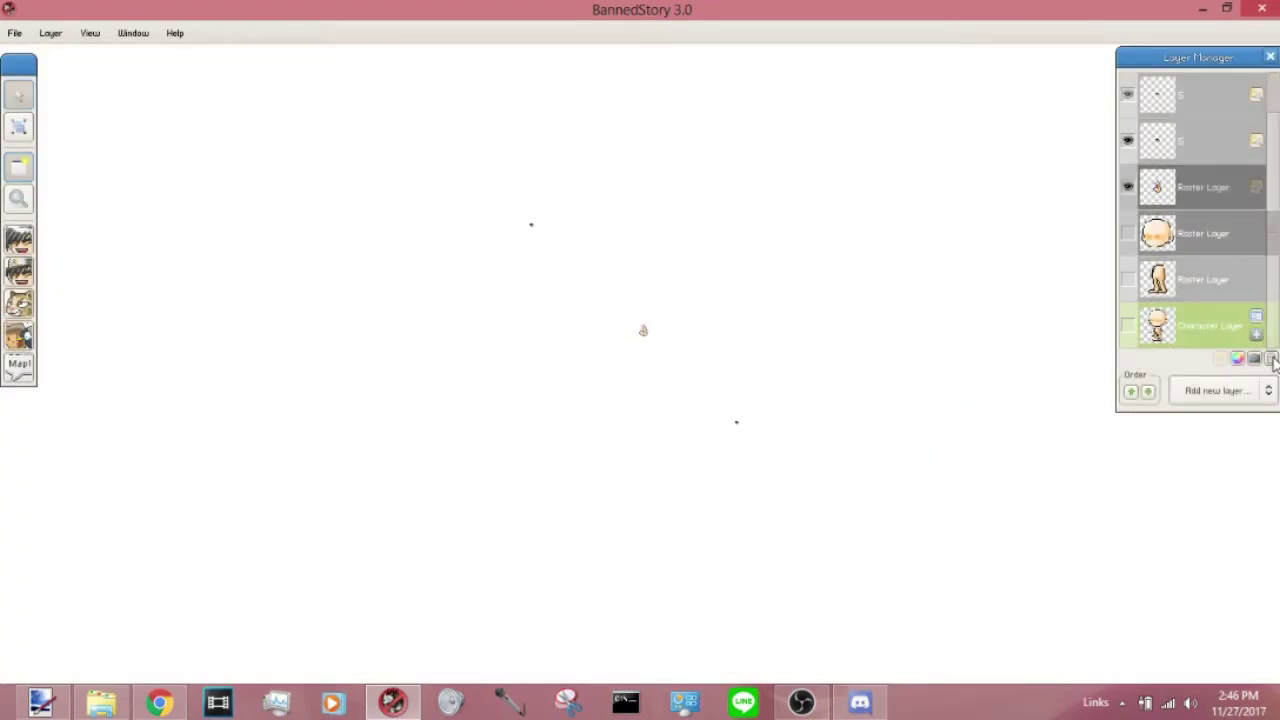
pyautogui.click(1271, 358)
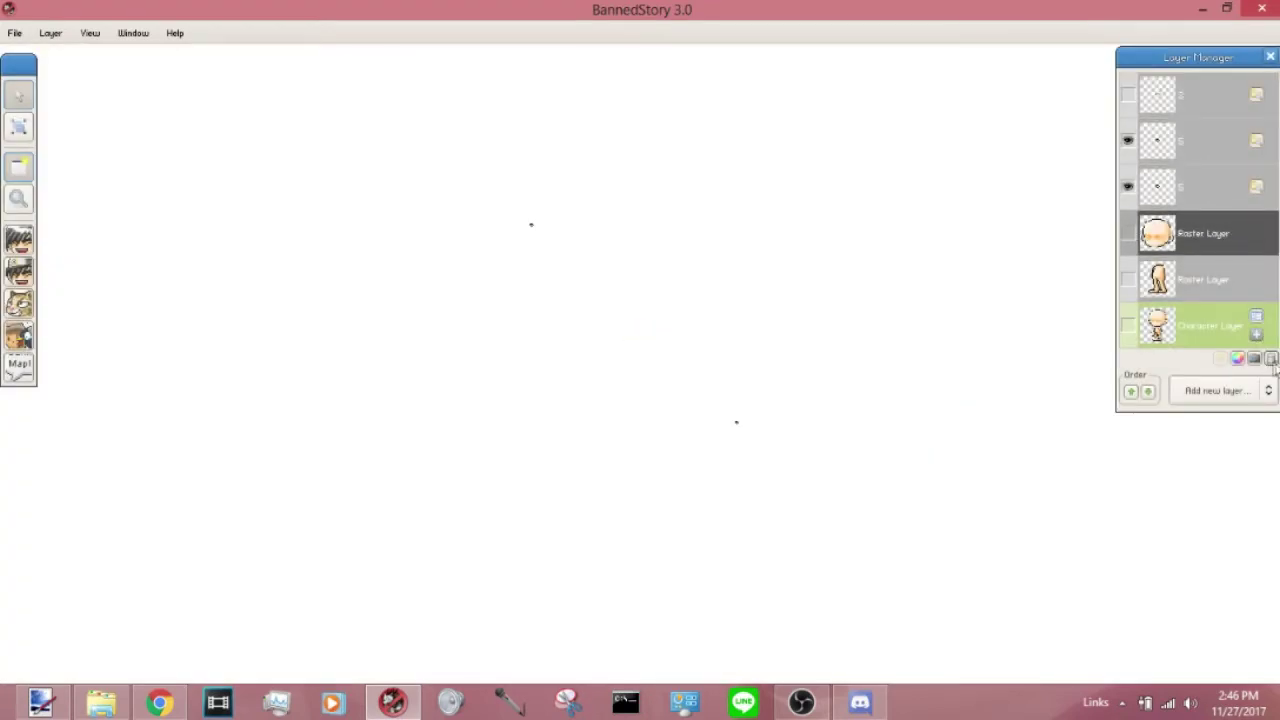
pyautogui.click(1271, 358)
pyautogui.click(1271, 358)
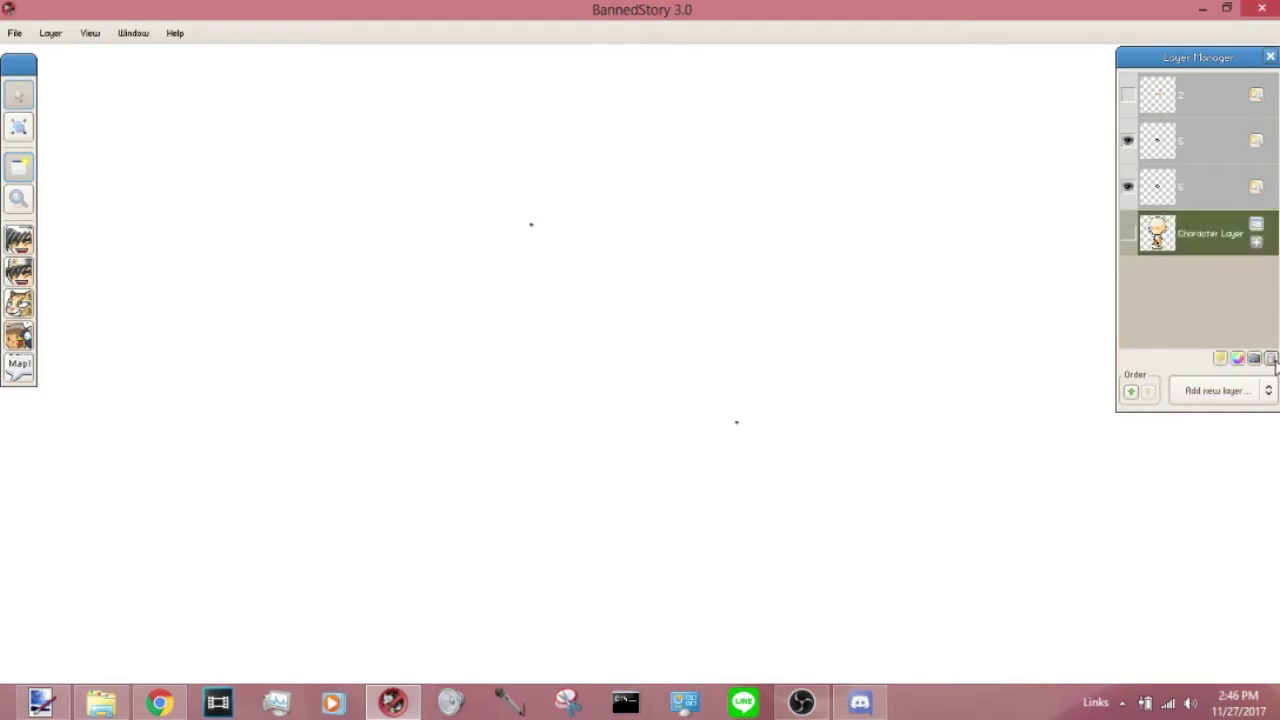
pyautogui.click(1203, 9)
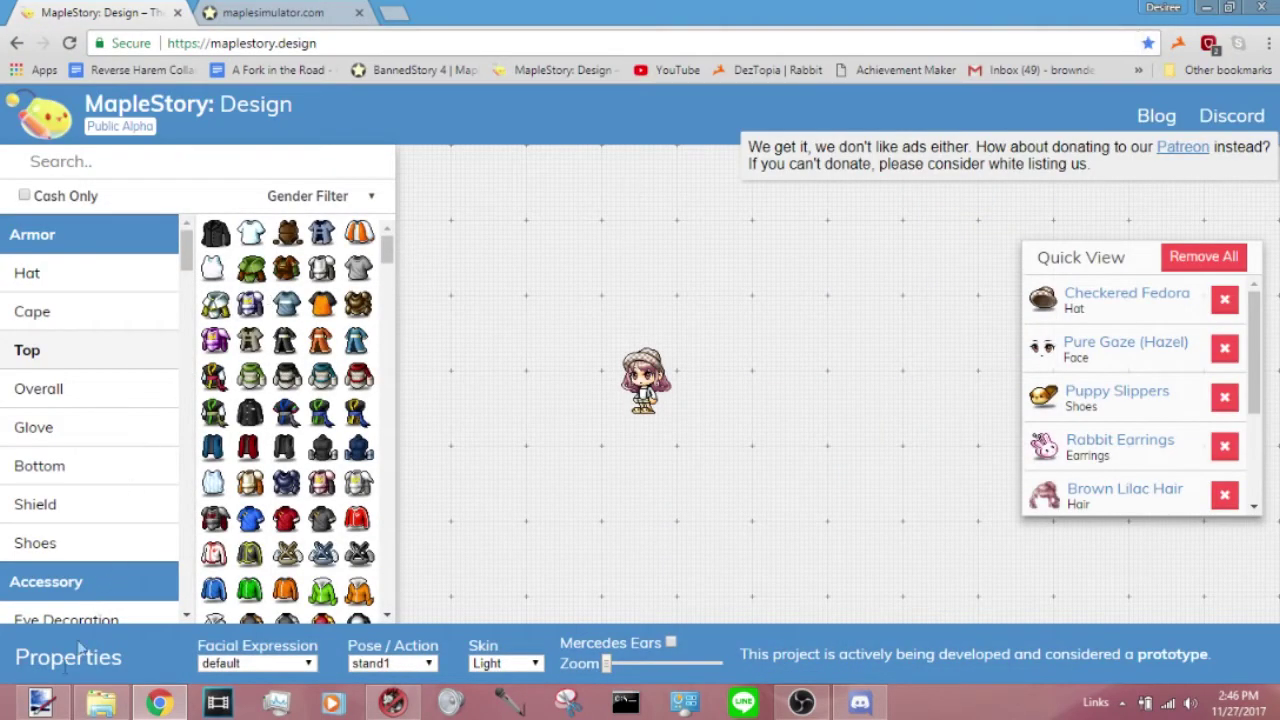
# Open head.png from the Exploding\Character folder in paint.net by dropping it onto the window
pyautogui.click(40, 702)
pyautogui.click(100, 702)
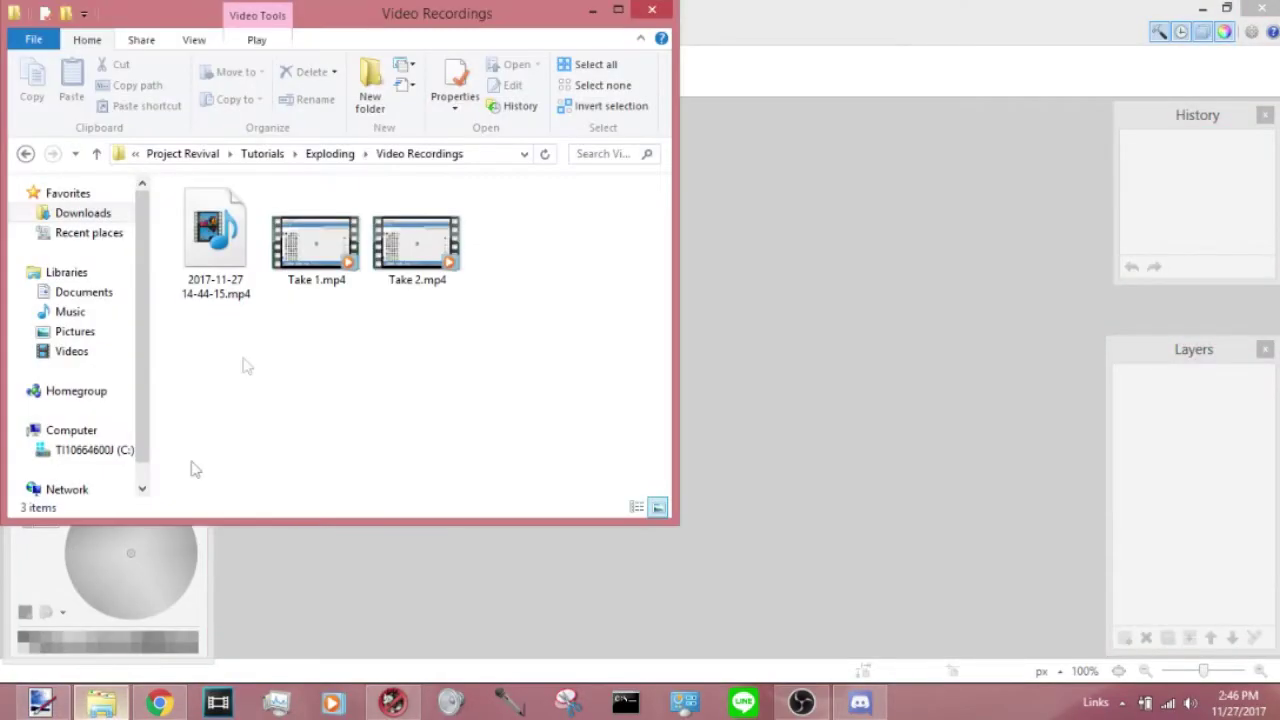
pyautogui.click(96, 153)
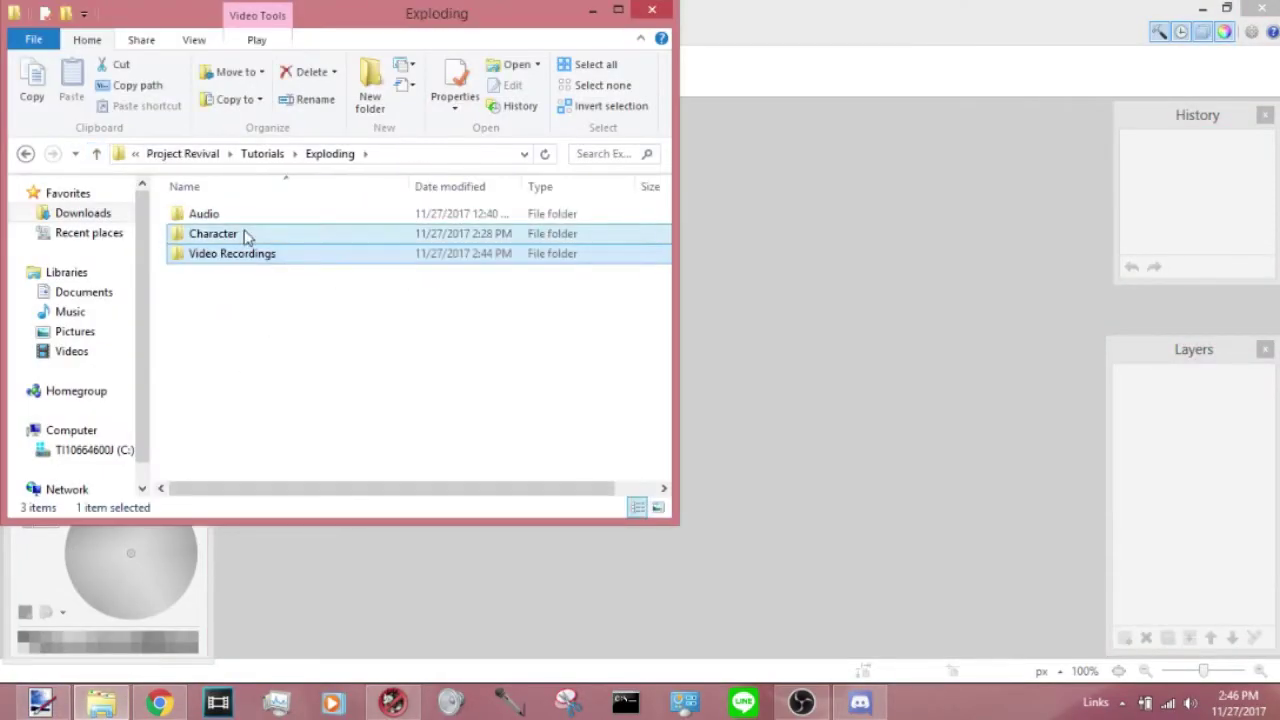
pyautogui.doubleClick(247, 236)
pyautogui.moveTo(420, 228)
pyautogui.mouseDown()
pyautogui.moveTo(796, 368)
pyautogui.moveTo(757, 360)
pyautogui.mouseUp()
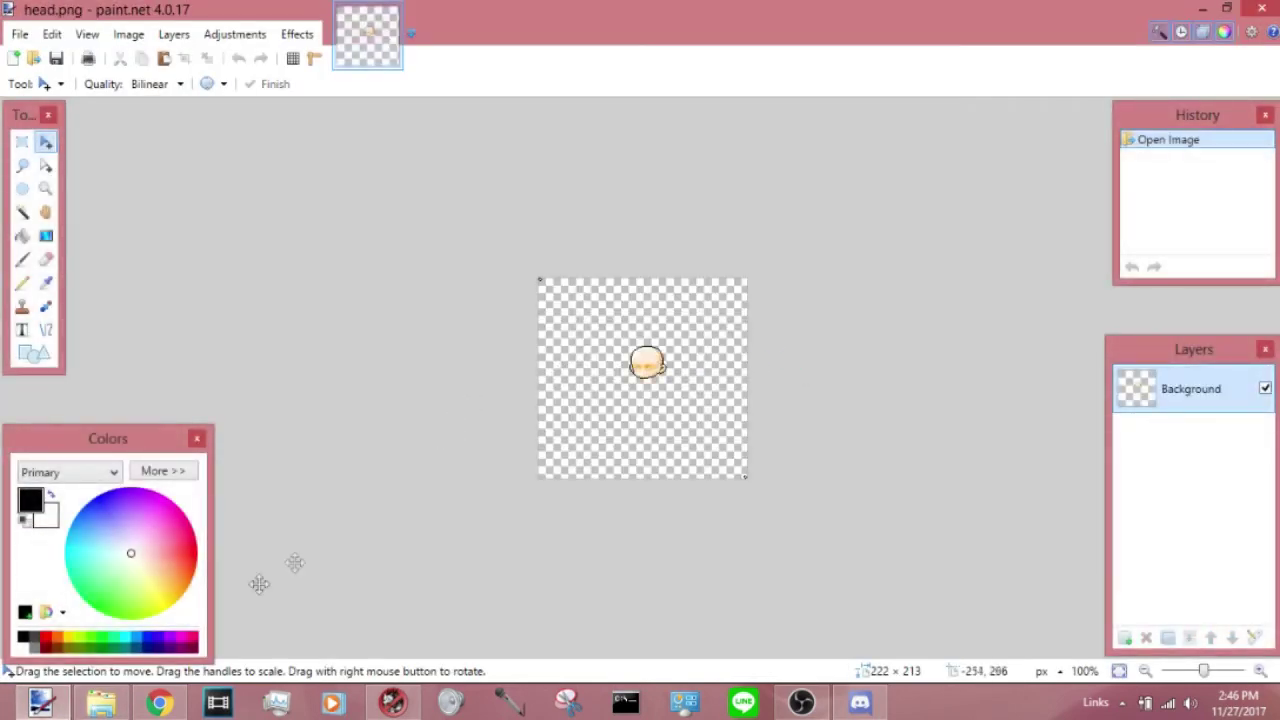
# Add stand1.png as a new layer and move the whole sprite onto the head
pyautogui.click(105, 702)
pyautogui.moveTo(514, 229)
pyautogui.mouseDown()
pyautogui.moveTo(649, 286)
pyautogui.moveTo(617, 316)
pyautogui.mouseUp()
pyautogui.click(569, 432)
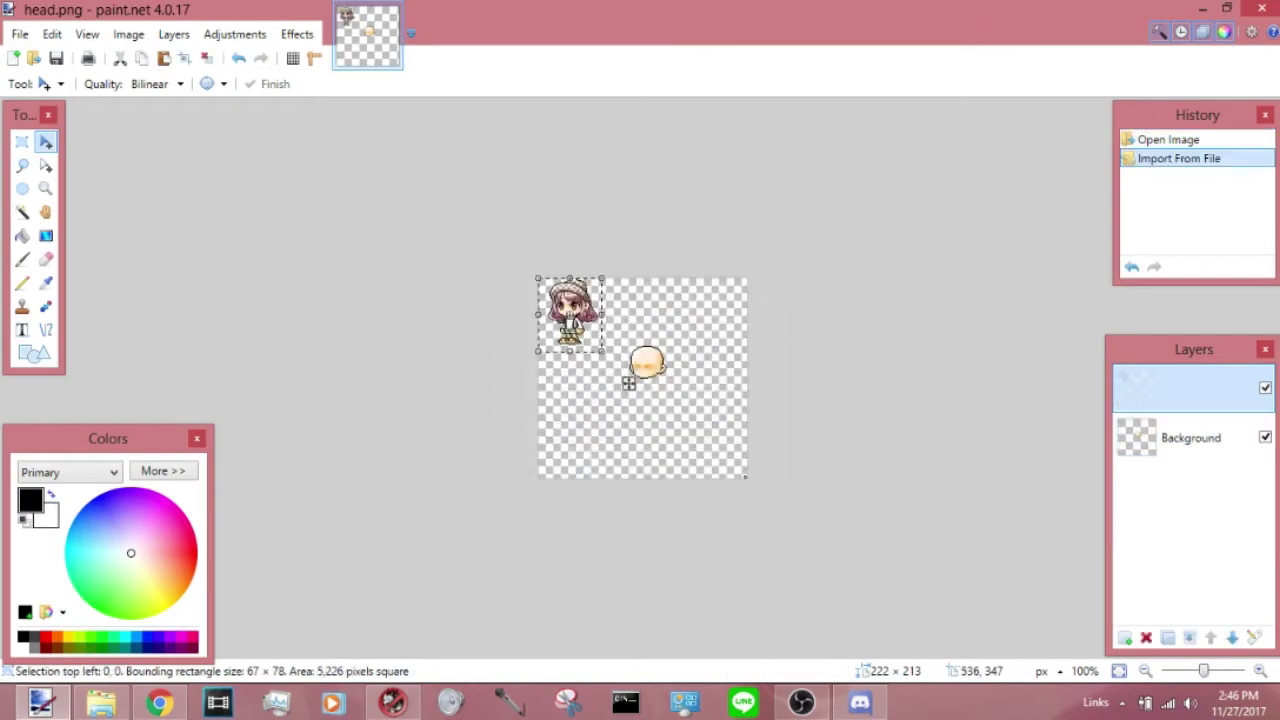
pyautogui.scroll(4, 628, 383)
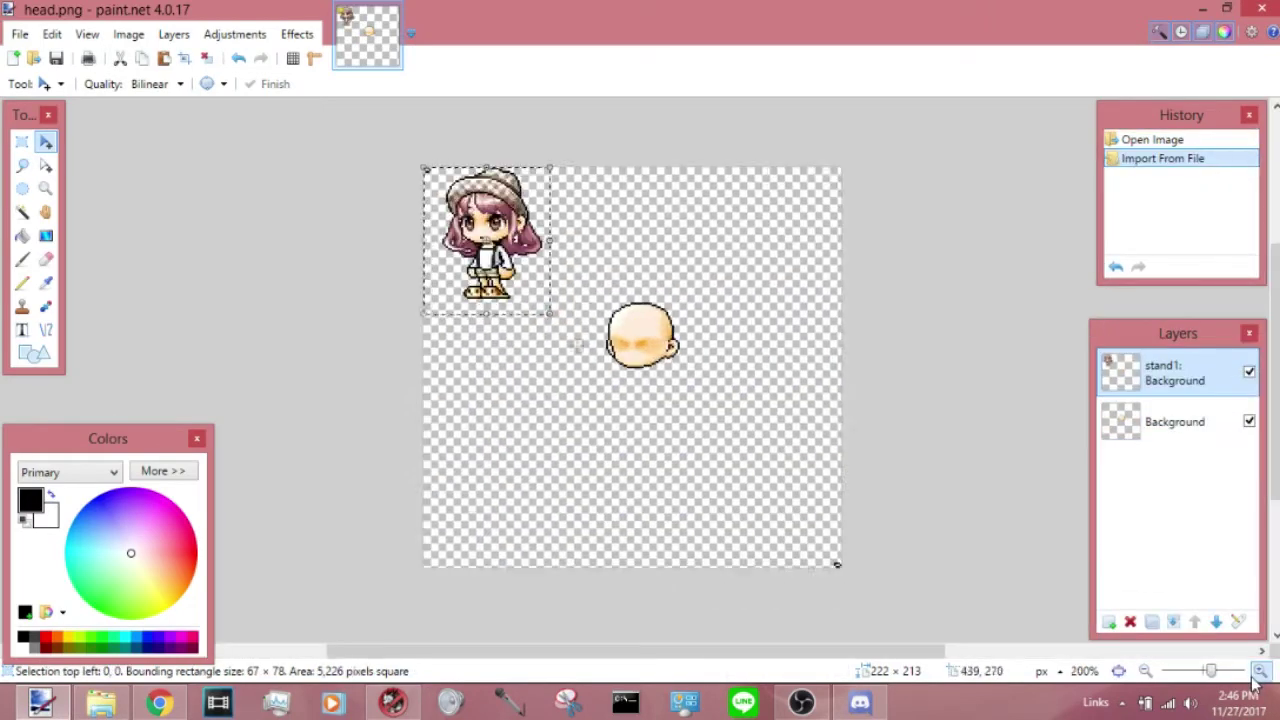
pyautogui.click(206, 57)
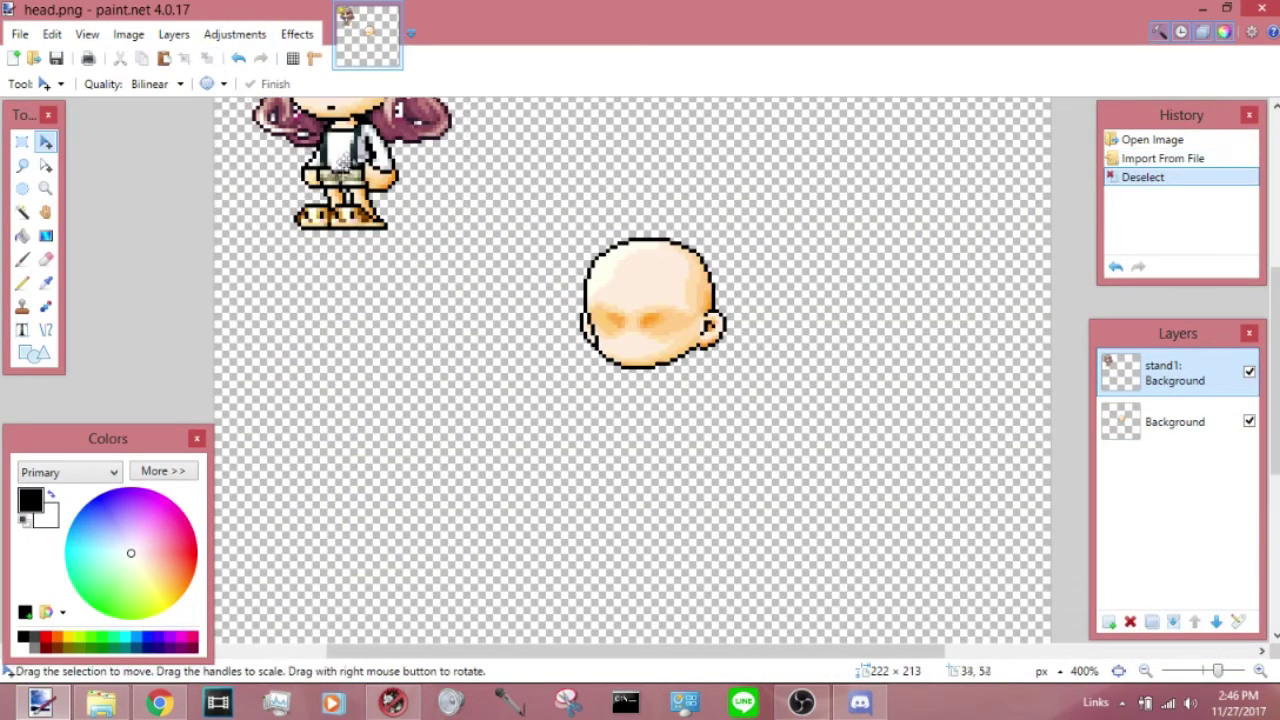
pyautogui.hotkey('ctrl', 'a')
pyautogui.moveTo(345, 173); pyautogui.dragTo(652, 400)
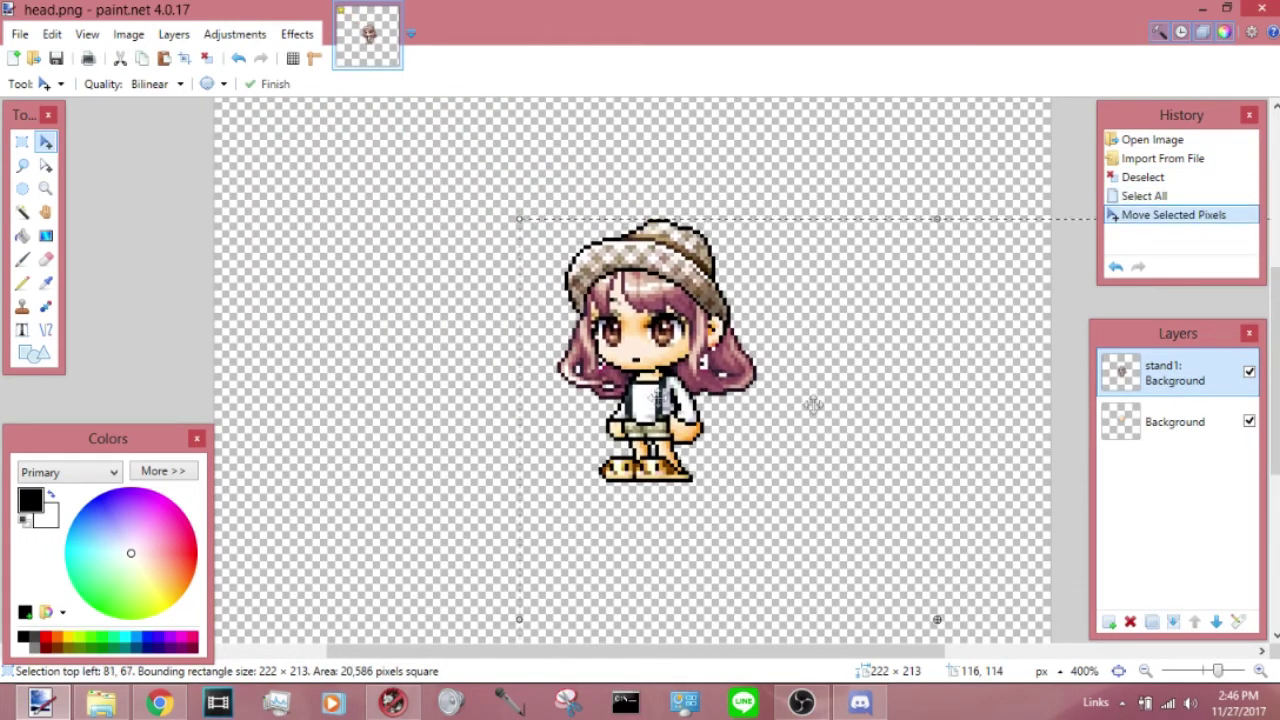
# Shift stand1 up to line up with the head, restore the layer order, and hide stand1
pyautogui.moveTo(1236, 415); pyautogui.dragTo(1217, 386)
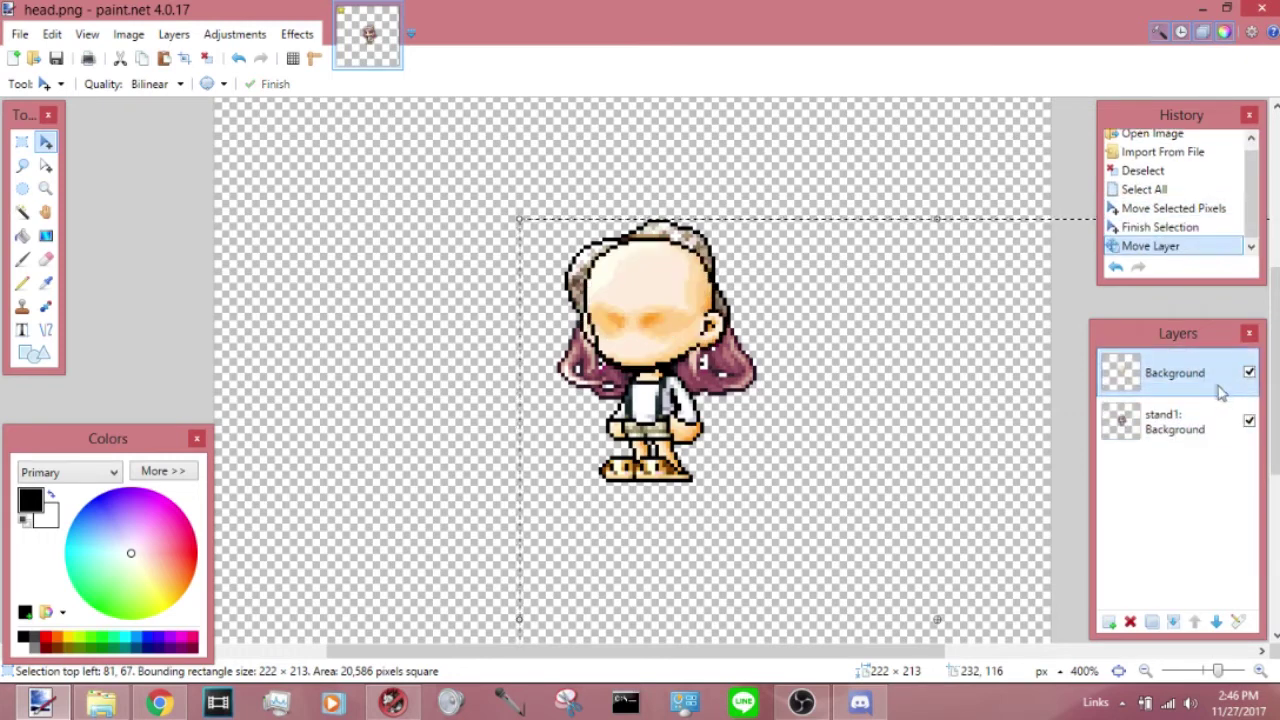
pyautogui.click(1176, 422)
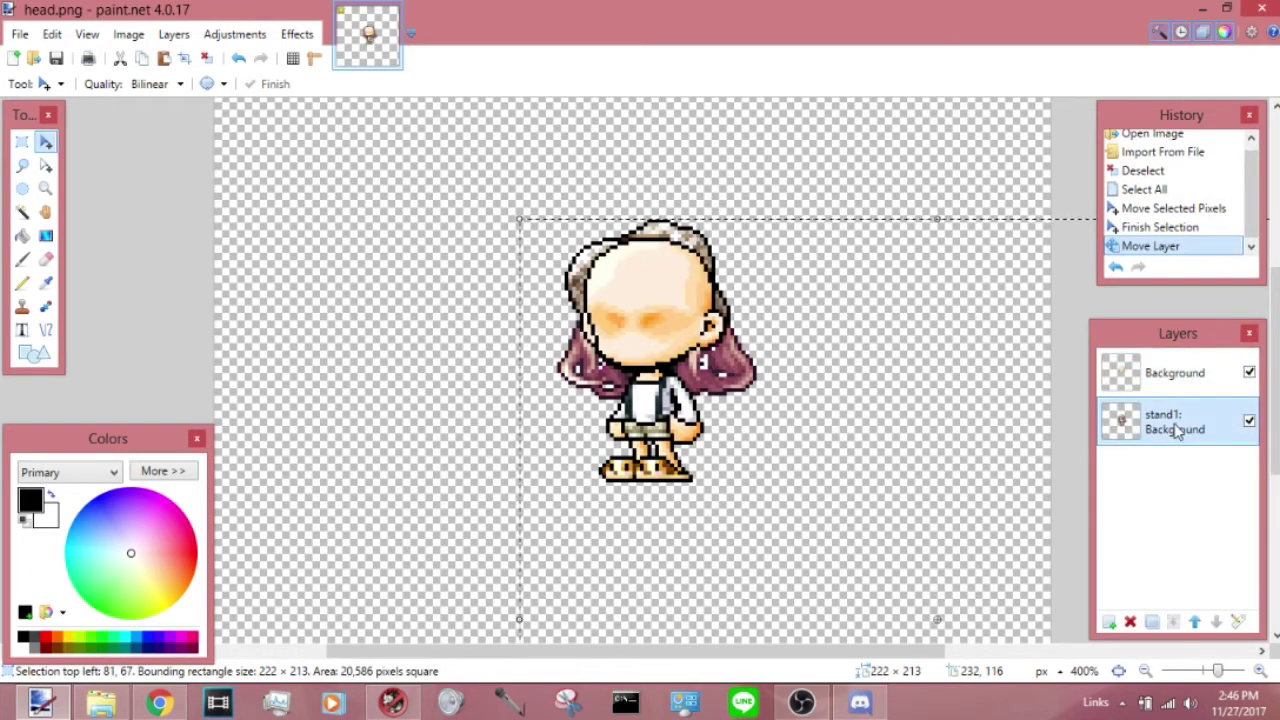
pyautogui.click(720, 298)
pyautogui.moveTo(720, 298); pyautogui.dragTo(721, 294)
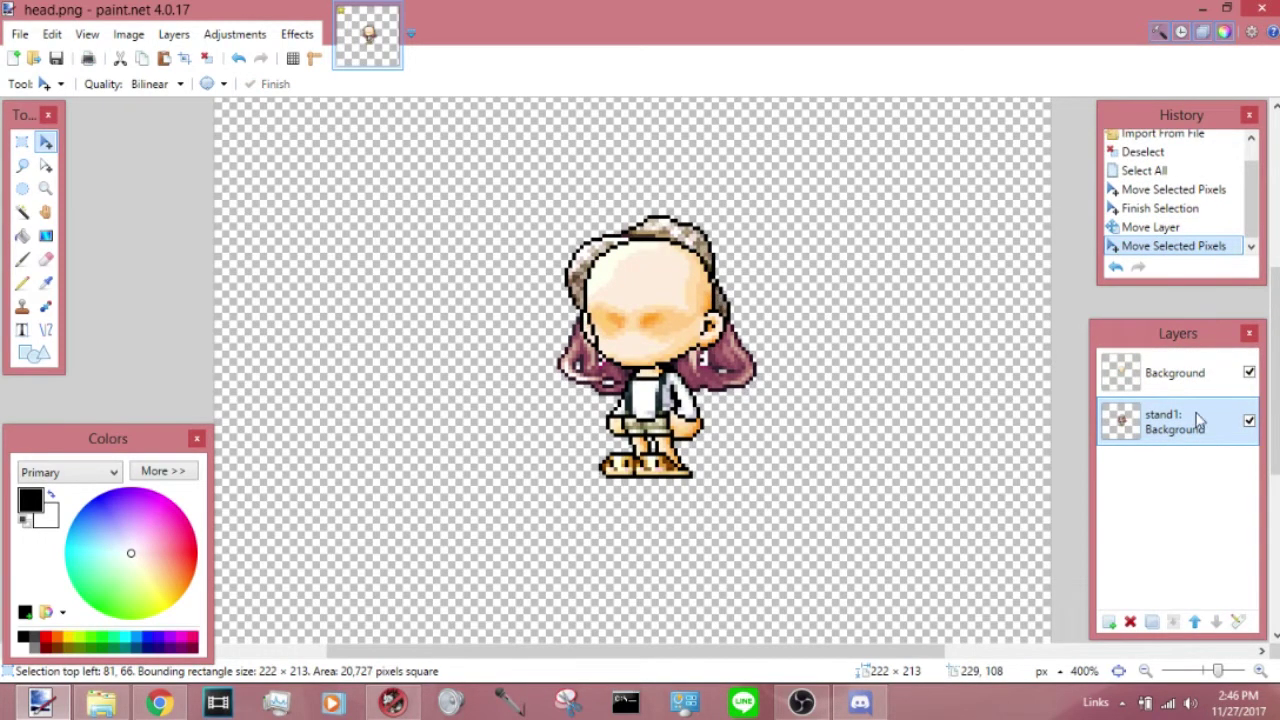
pyautogui.moveTo(1238, 428); pyautogui.dragTo(1236, 378)
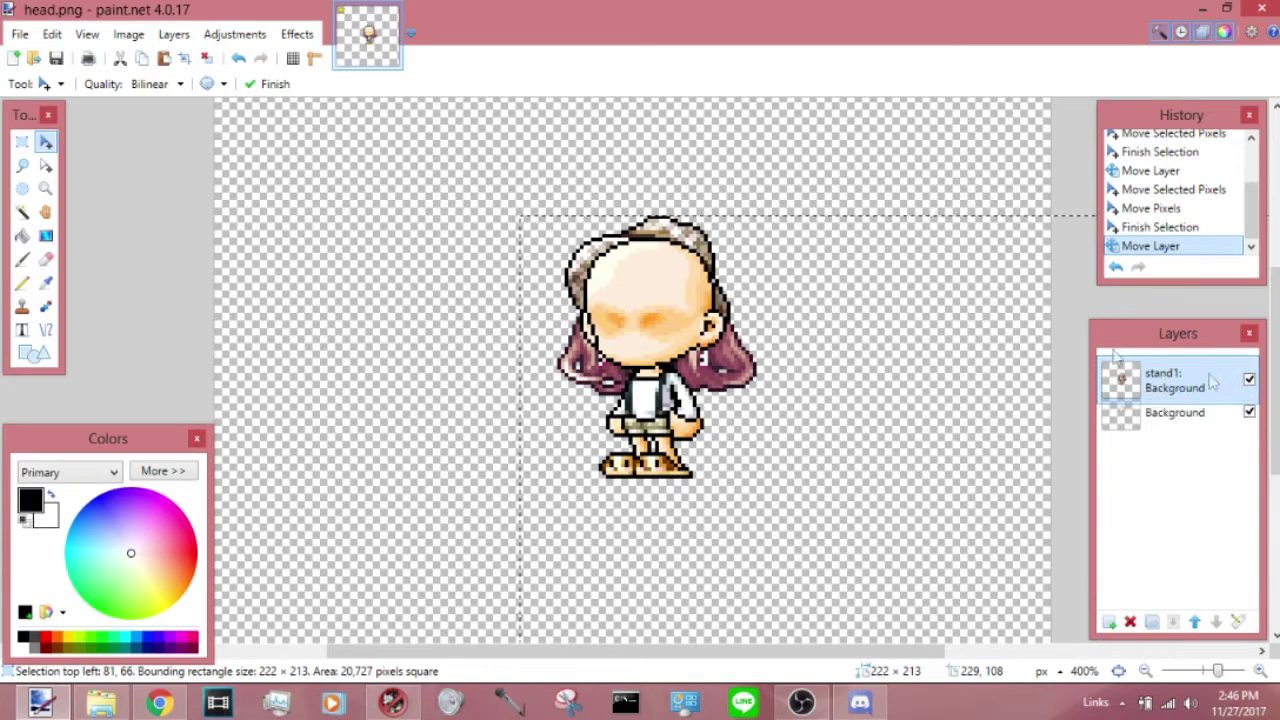
pyautogui.click(207, 57)
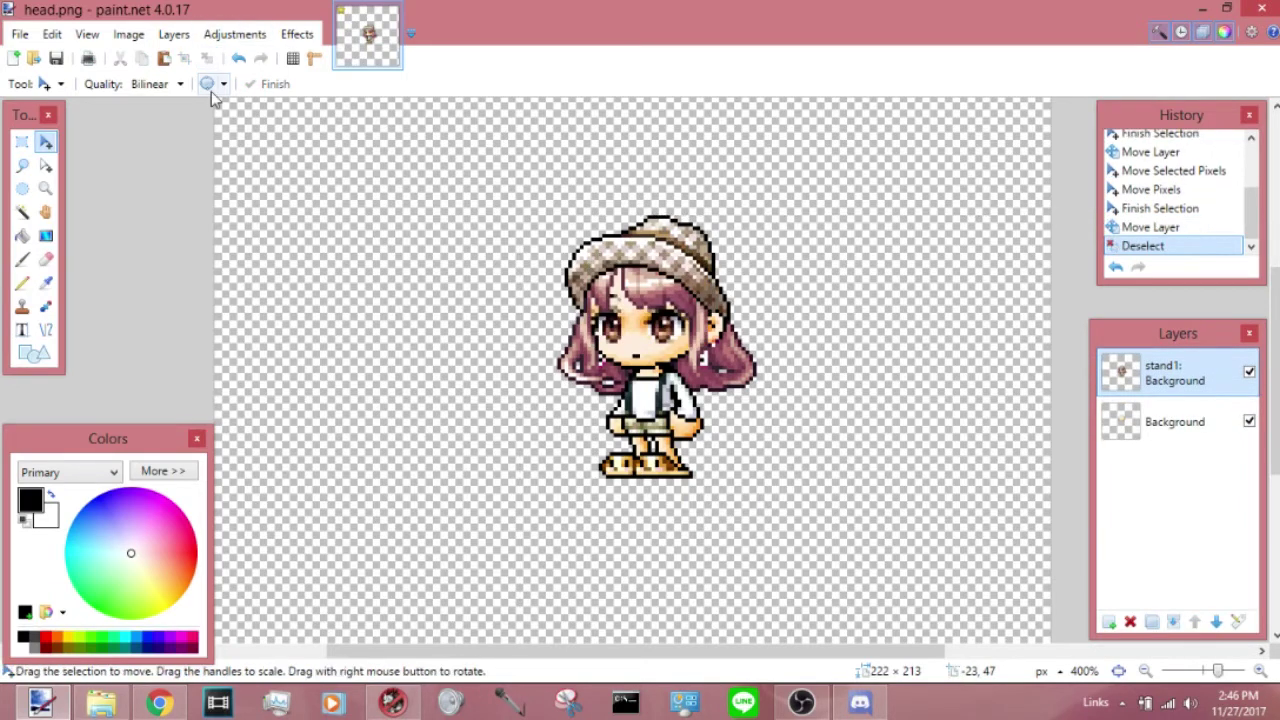
pyautogui.click(1249, 372)
pyautogui.click(1200, 421)
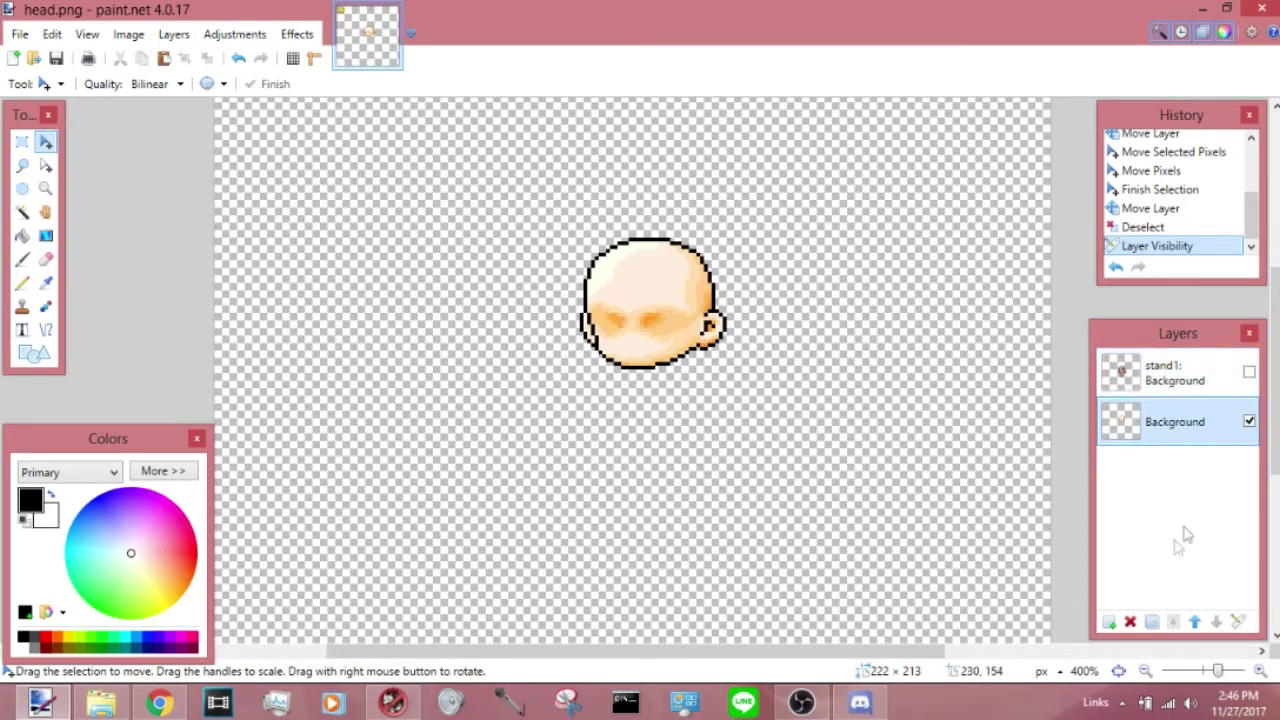
# Add arms.png and body.png to the image as new layers
pyautogui.click(101, 703)
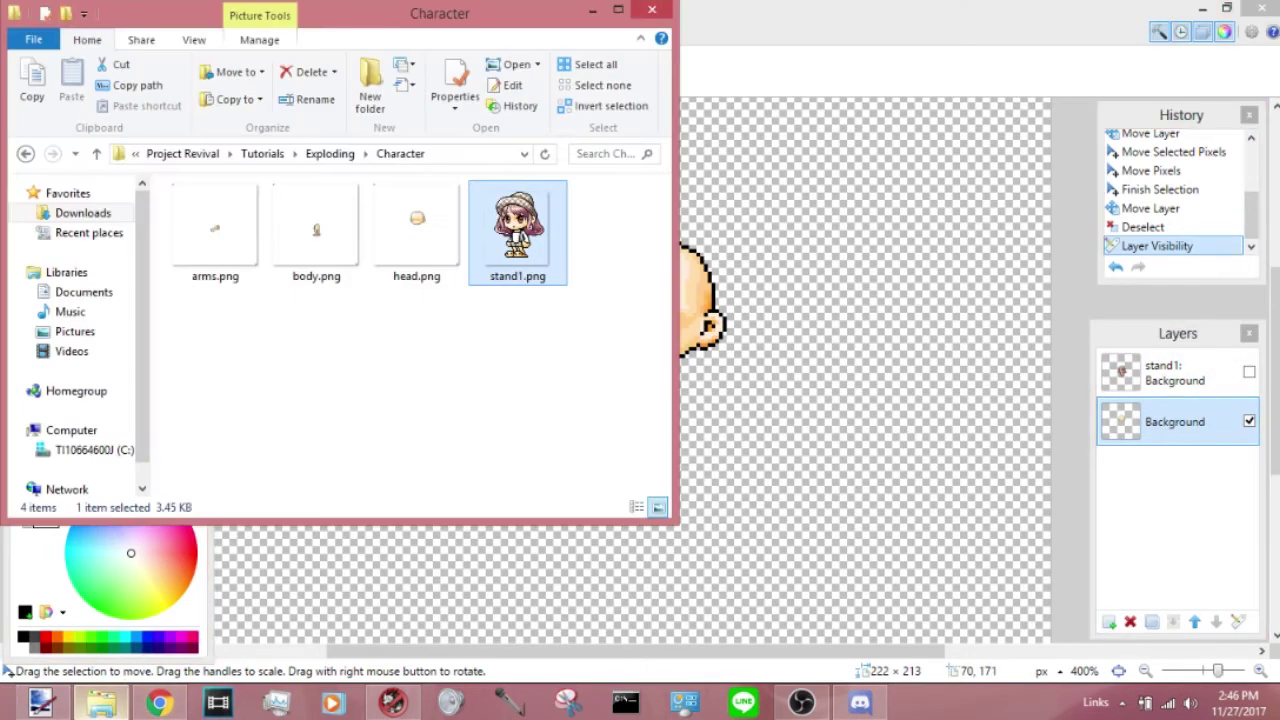
pyautogui.click(333, 236)
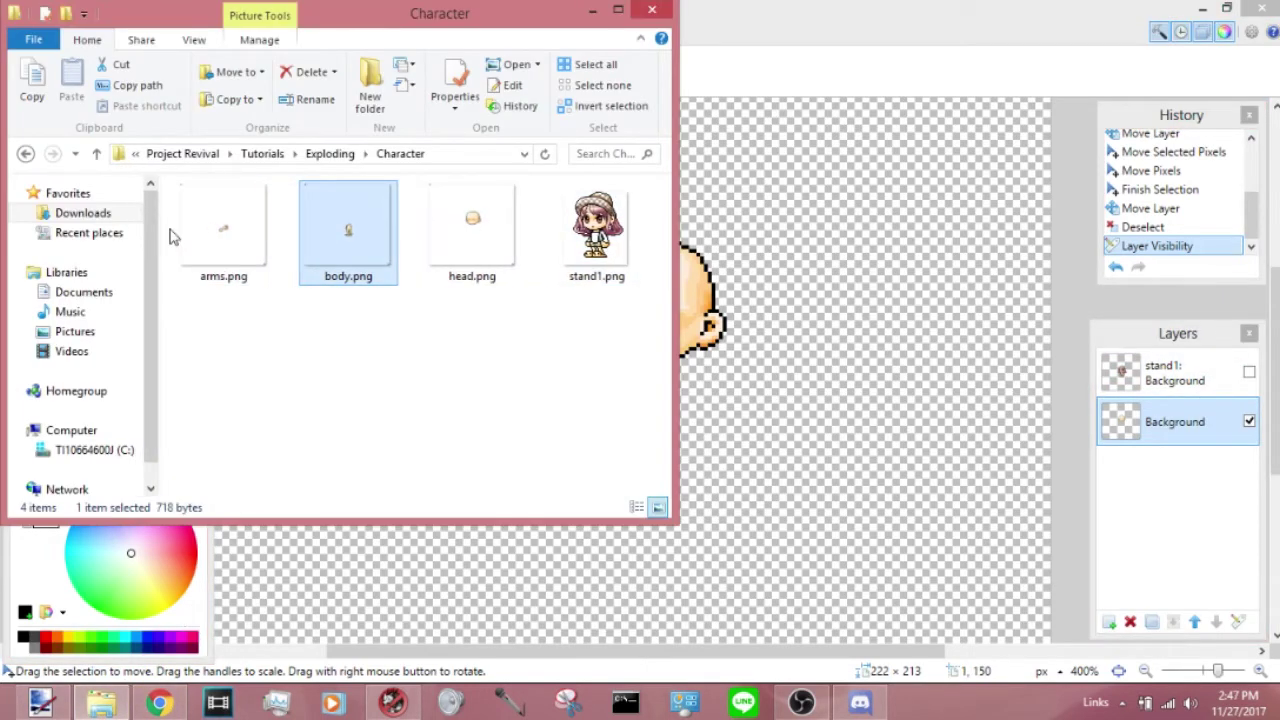
pyautogui.moveTo(170, 236)
pyautogui.mouseDown()
pyautogui.moveTo(335, 262)
pyautogui.moveTo(337, 280)
pyautogui.moveTo(794, 383)
pyautogui.mouseUp()
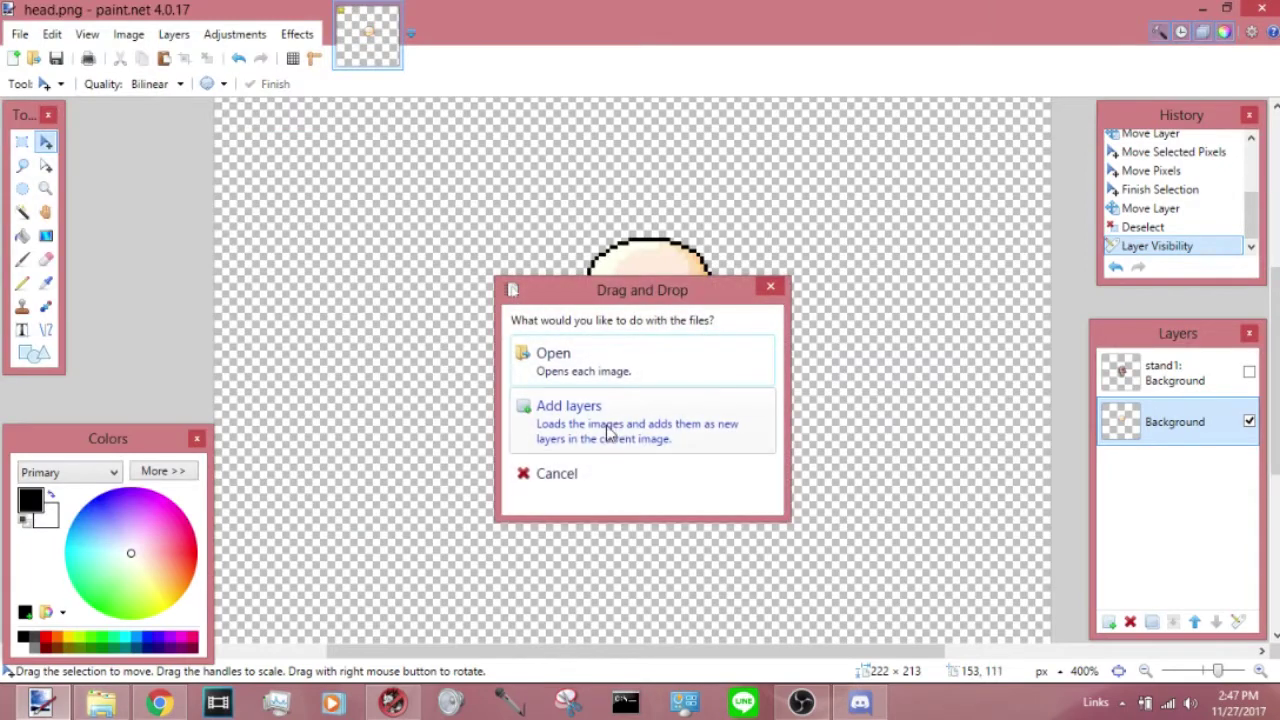
pyautogui.click(607, 432)
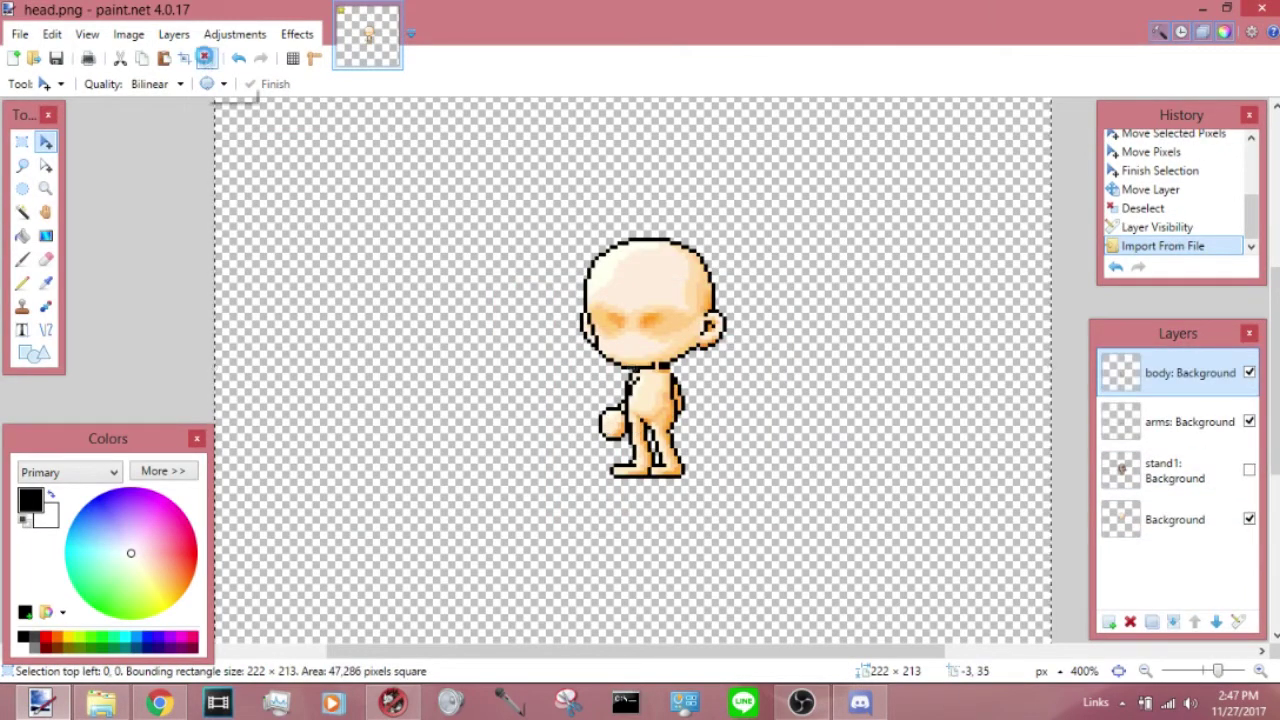
# Reorder the layers with arms, Background and stand1 on top, and rename Background to 'head'
pyautogui.hotkey('ctrl', 'd')
pyautogui.moveTo(1168, 430); pyautogui.dragTo(1172, 375)
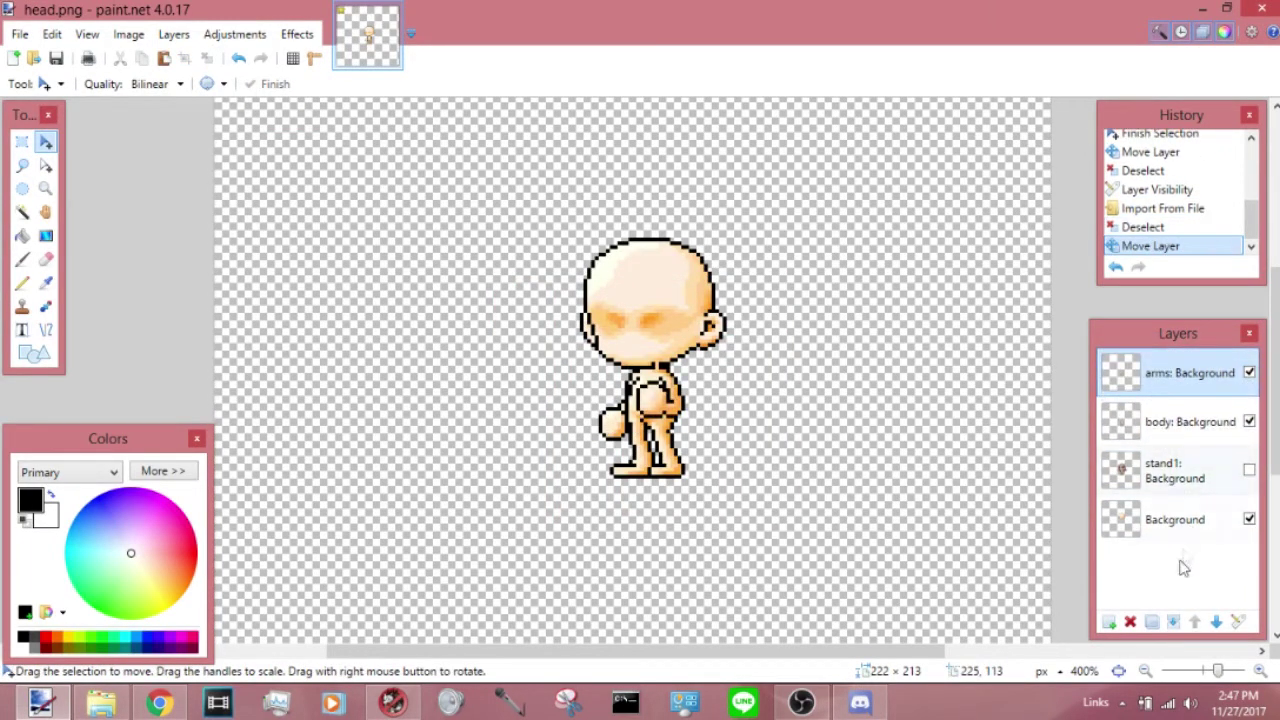
pyautogui.moveTo(1176, 524); pyautogui.dragTo(1176, 376)
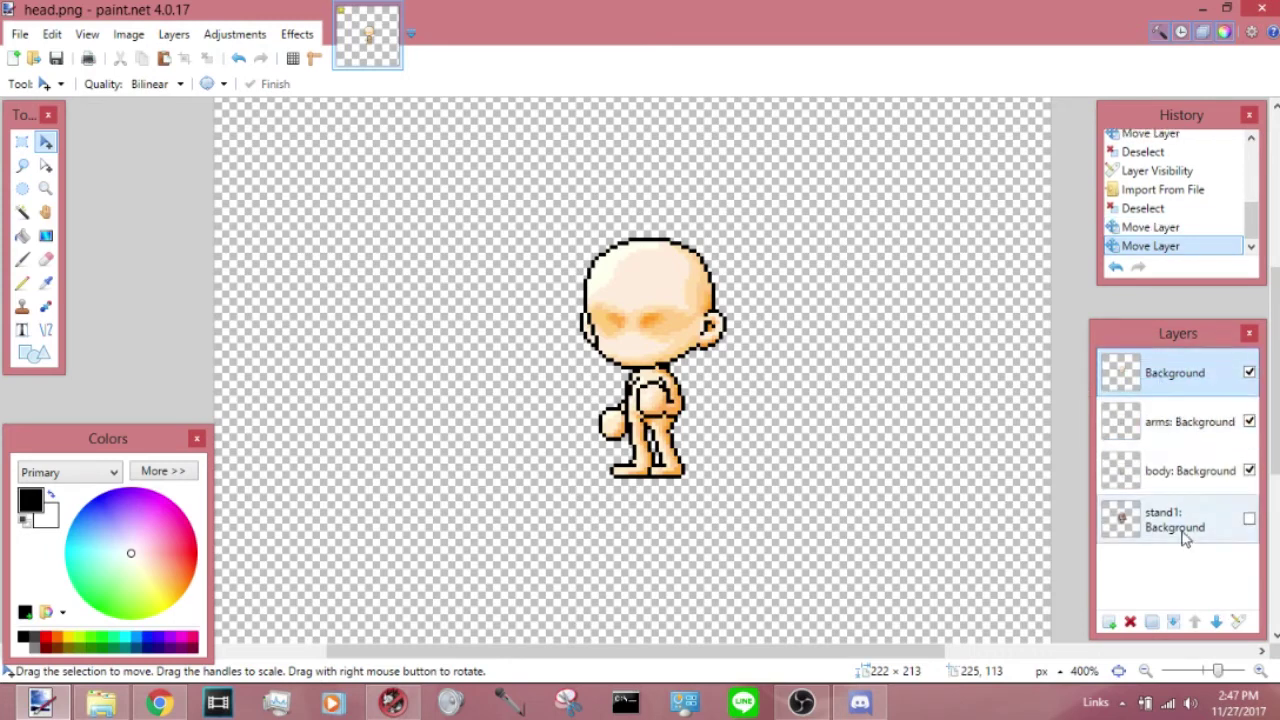
pyautogui.moveTo(1183, 537); pyautogui.dragTo(1176, 374)
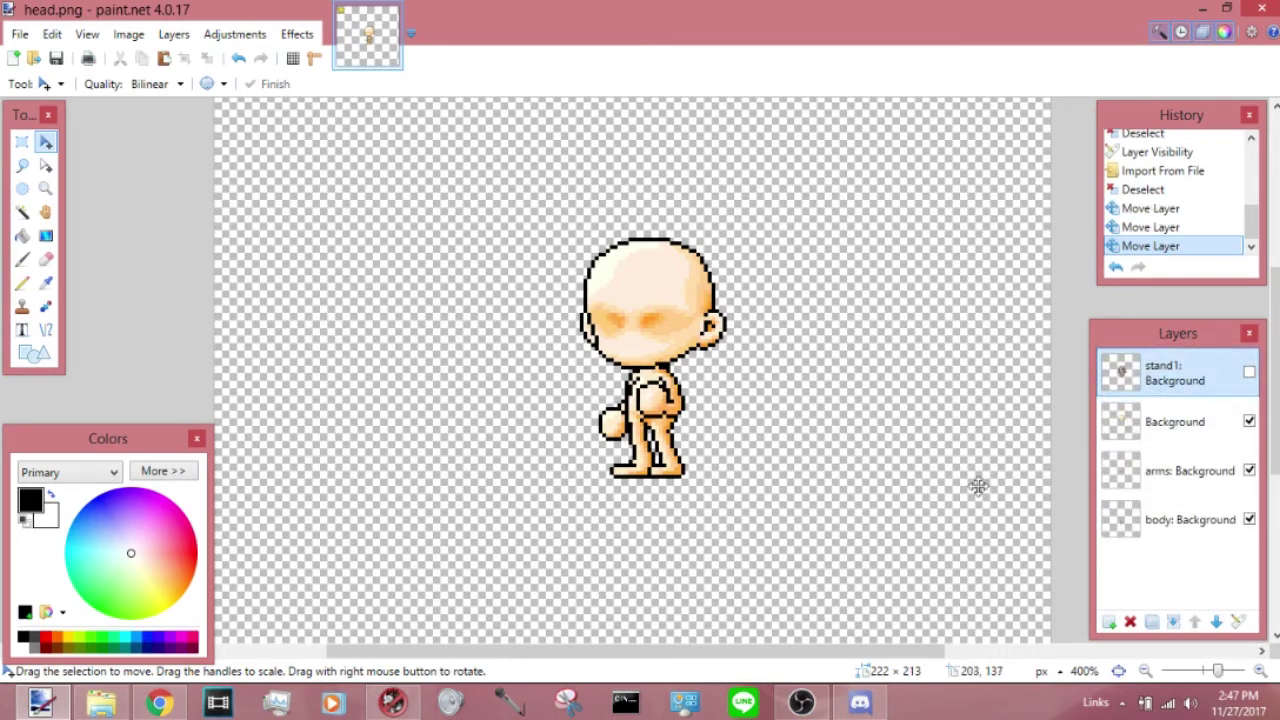
pyautogui.doubleClick(1189, 425)
pyautogui.write('head')
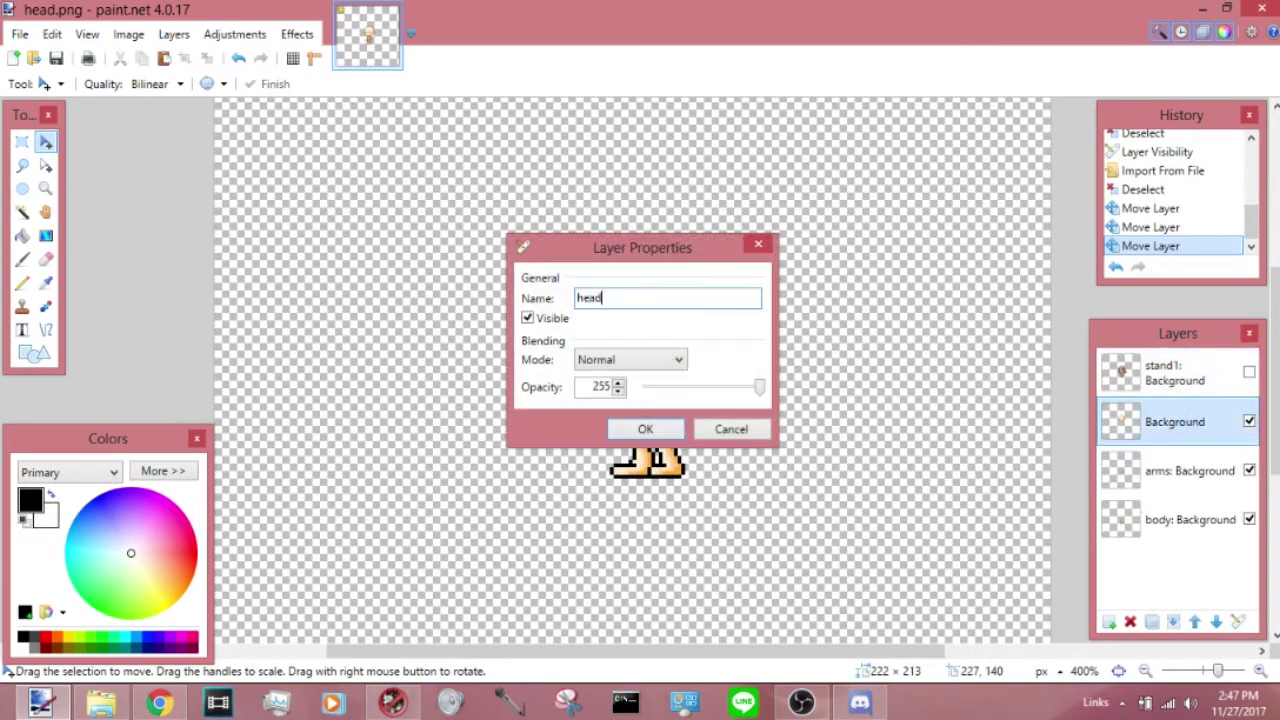
pyautogui.press('Return')
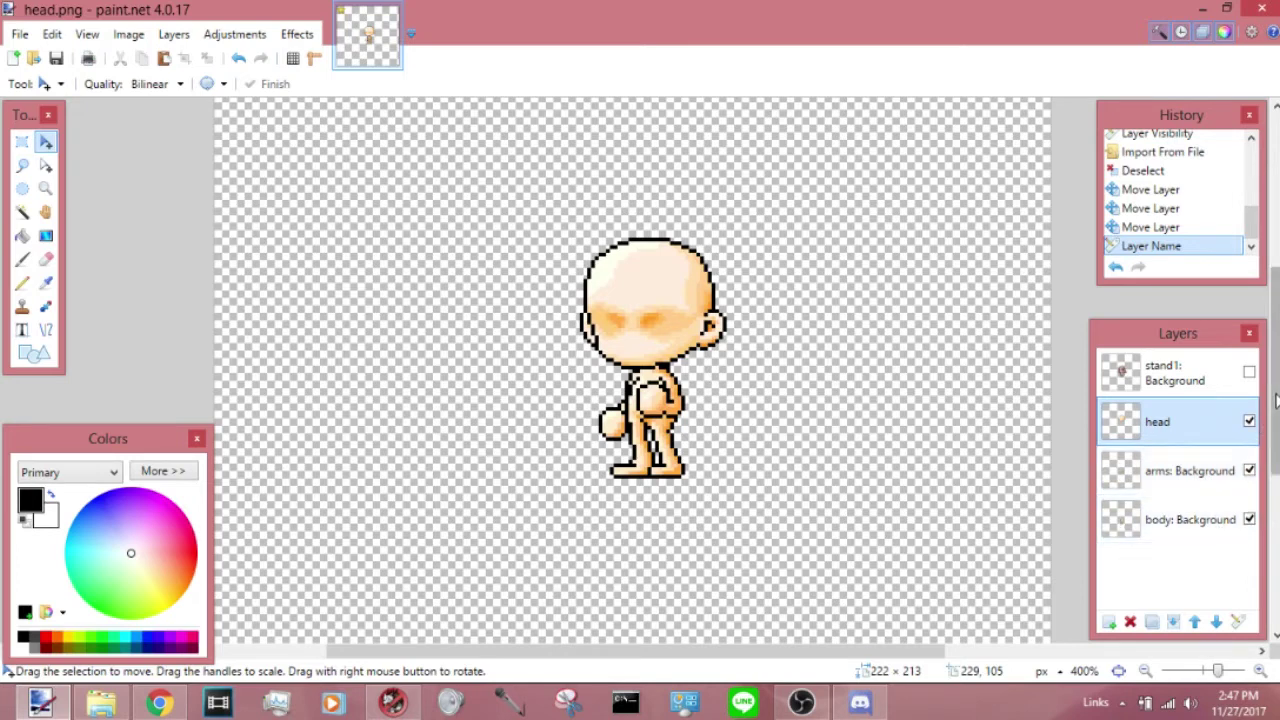
# Hide the arms layer after a brief comparison, leaving the body layer selected
pyautogui.click(1250, 471)
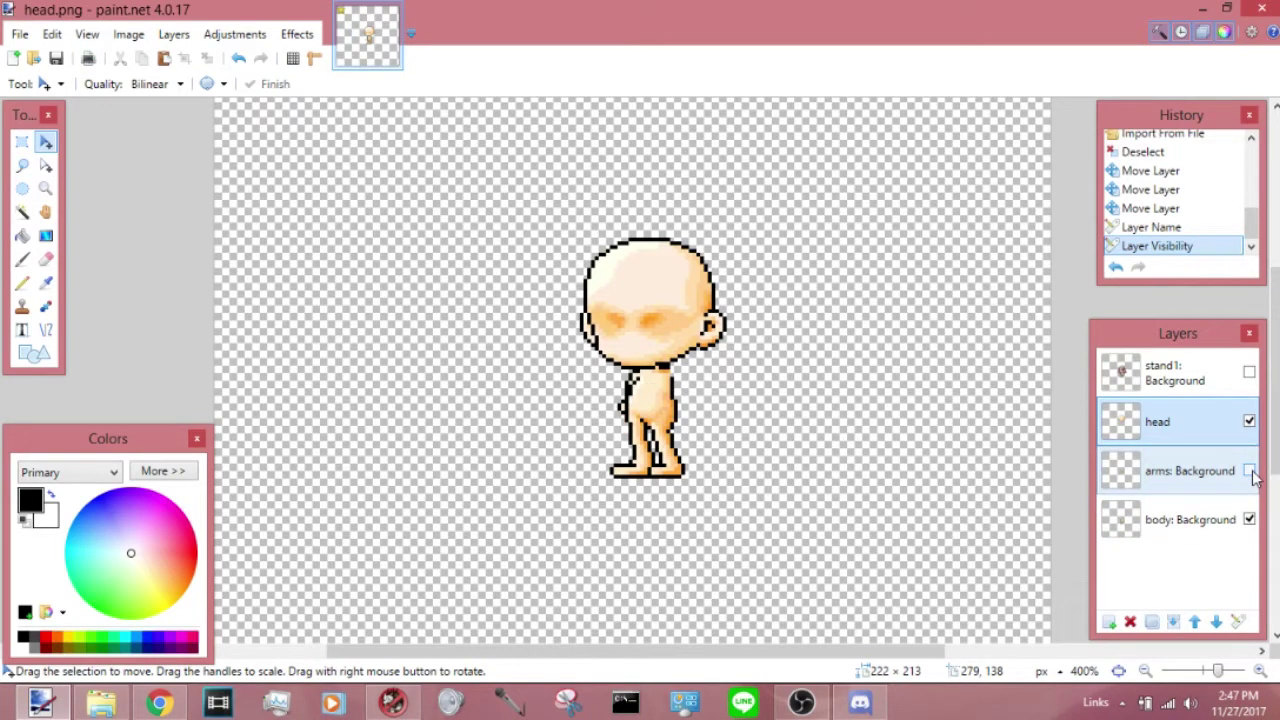
pyautogui.click(1163, 525)
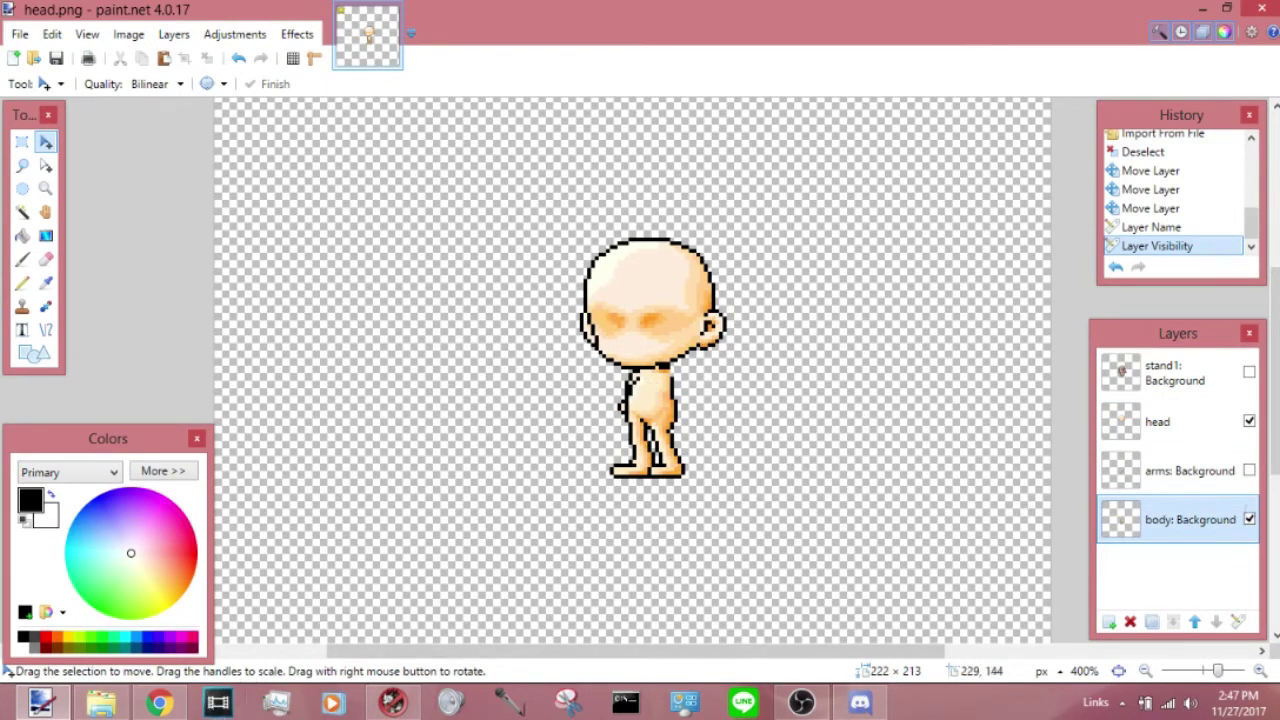
pyautogui.click(1244, 472)
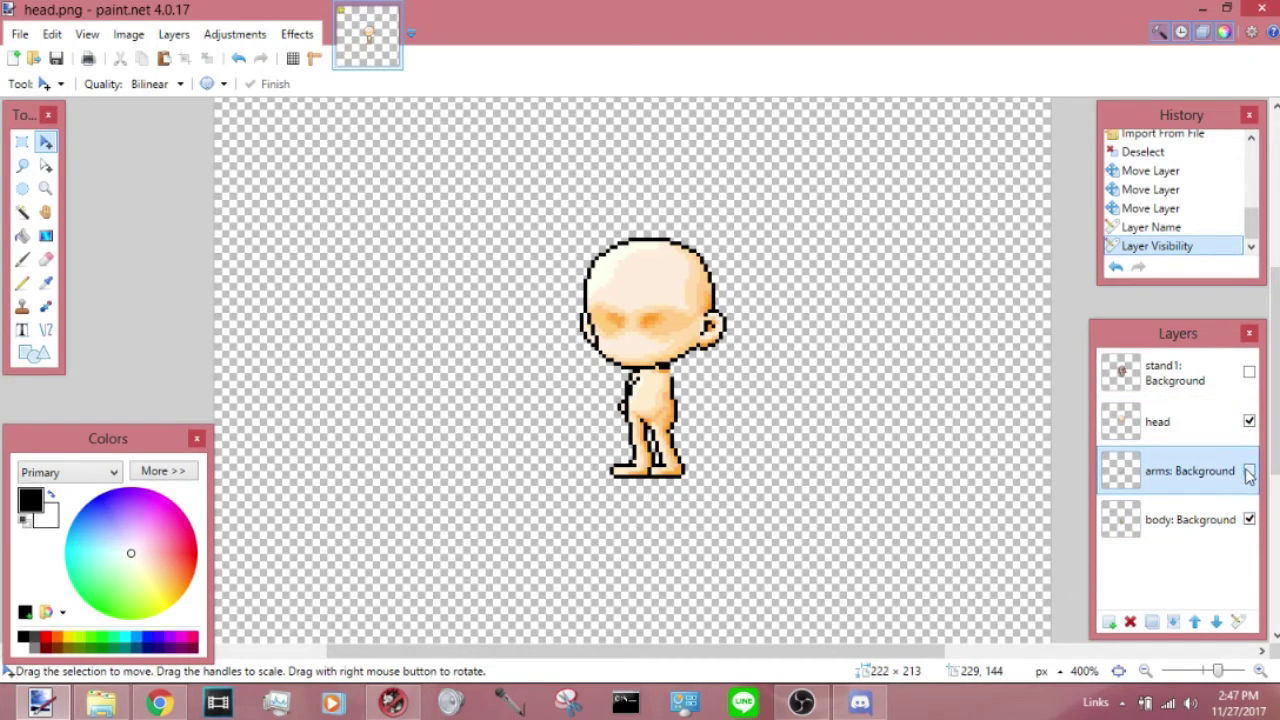
pyautogui.click(1249, 471)
pyautogui.click(1249, 471)
pyautogui.click(1185, 519)
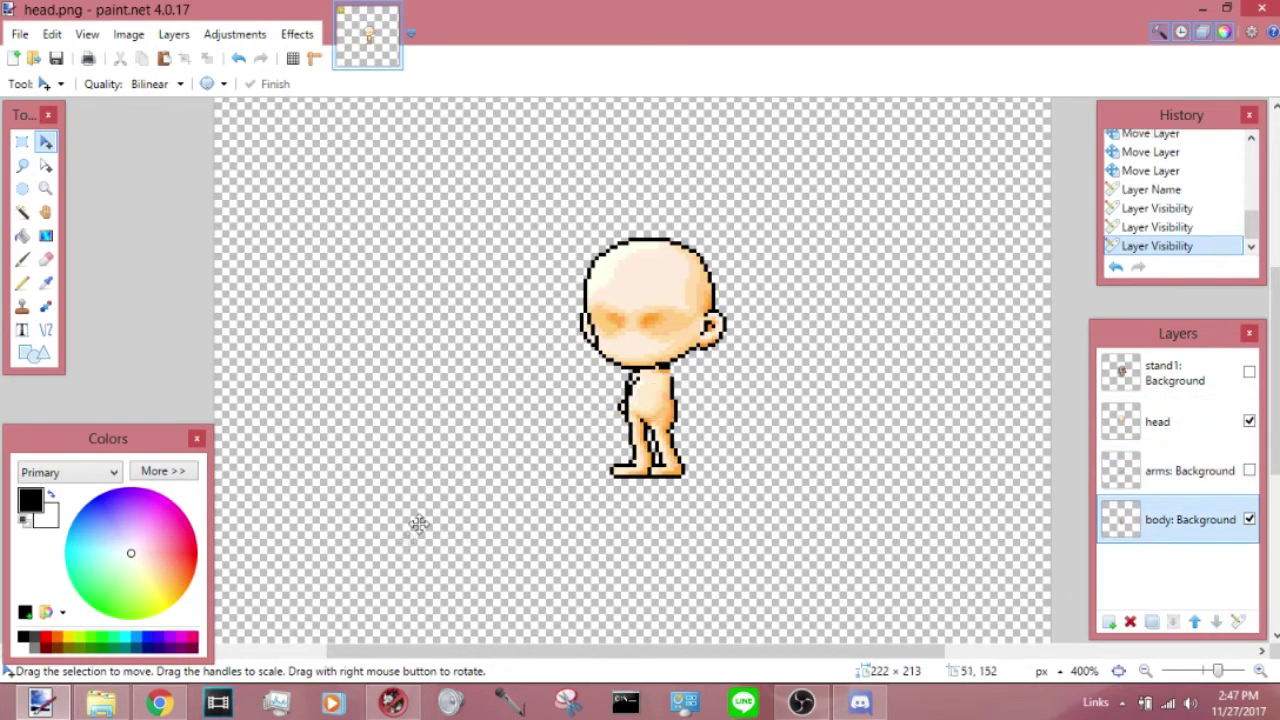
pyautogui.click(157, 701)
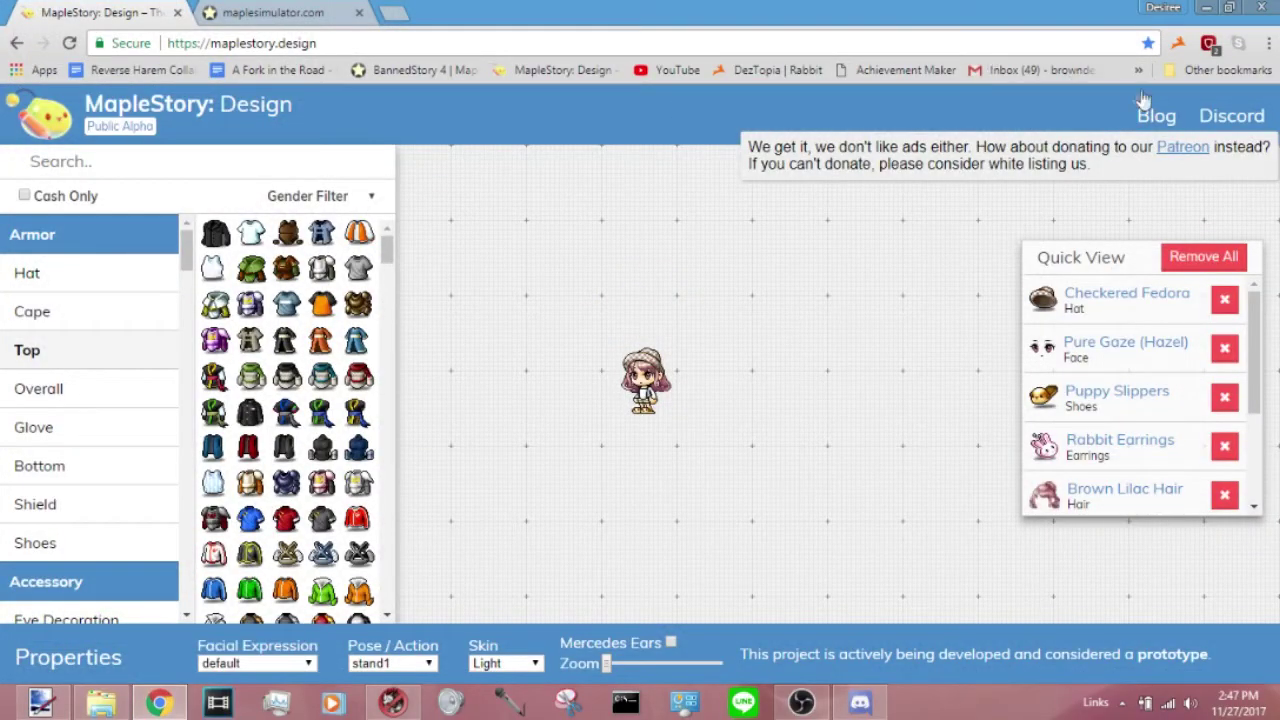
# Set the Olive Pumpkin Pants preview to stand2, show its origin 4, -1, and copy the sprite
pyautogui.scroll(-2, 1105, 370)
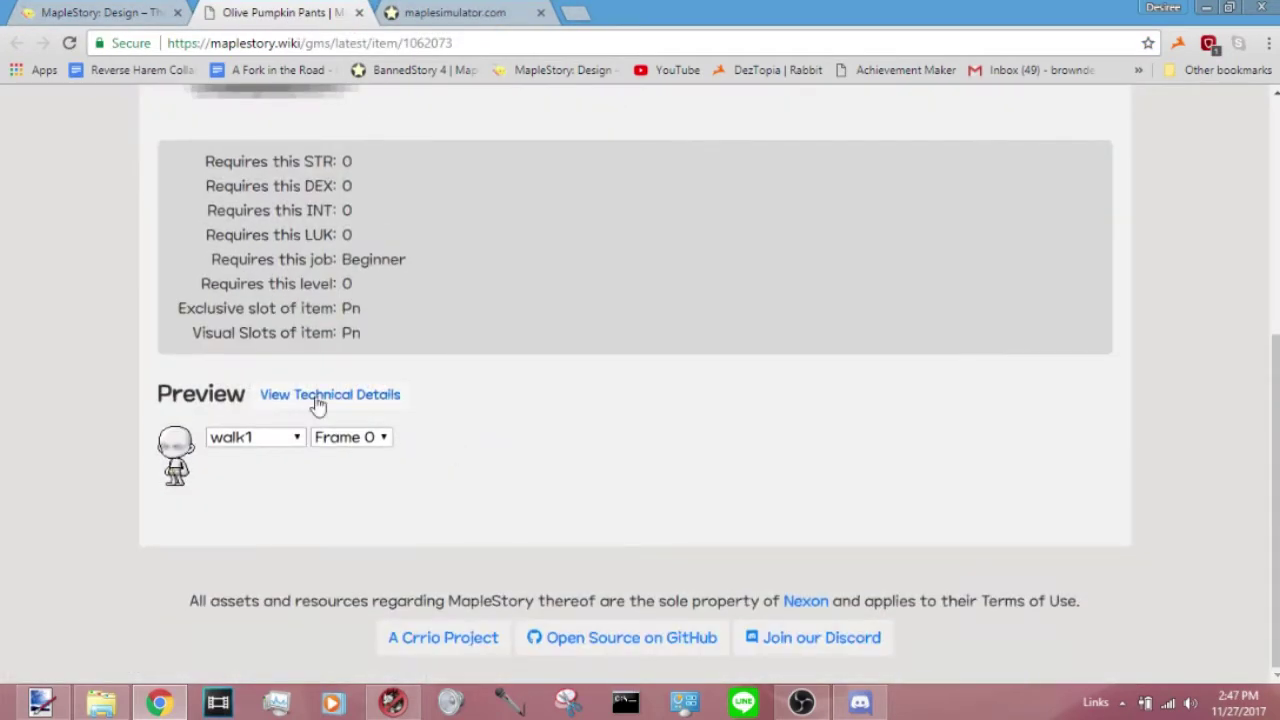
pyautogui.click(289, 445)
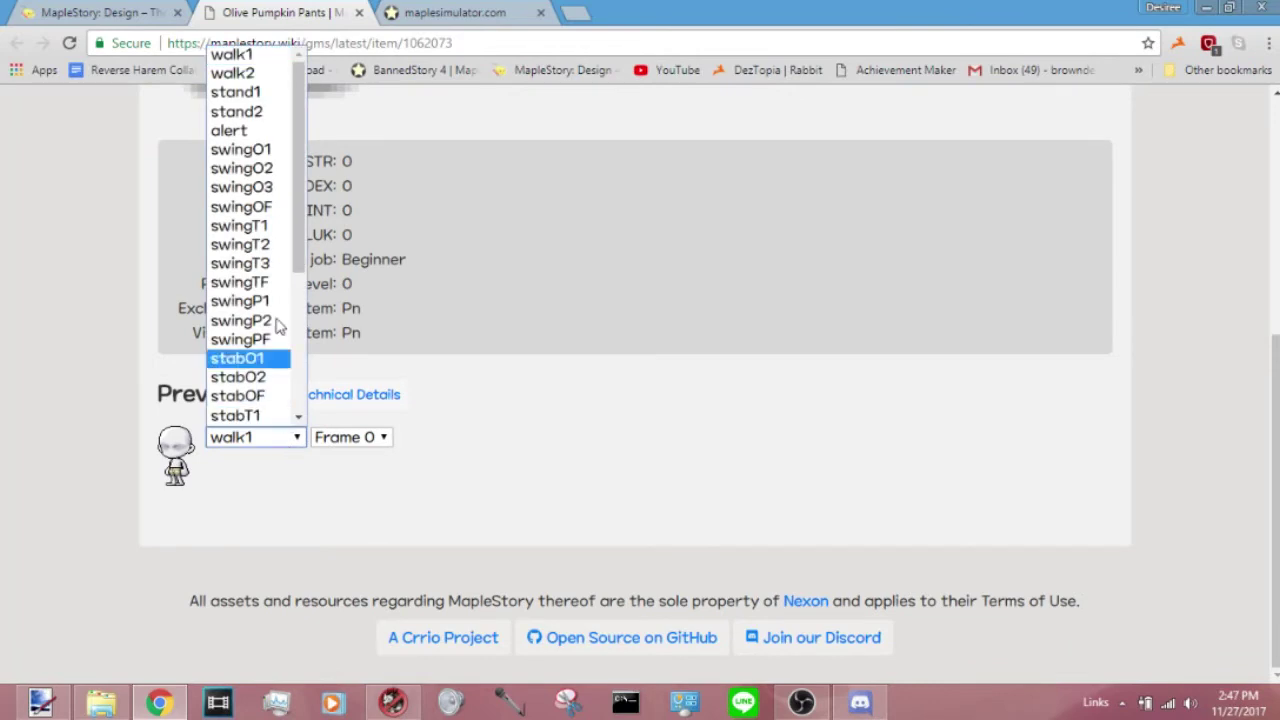
pyautogui.click(255, 113)
pyautogui.click(352, 438)
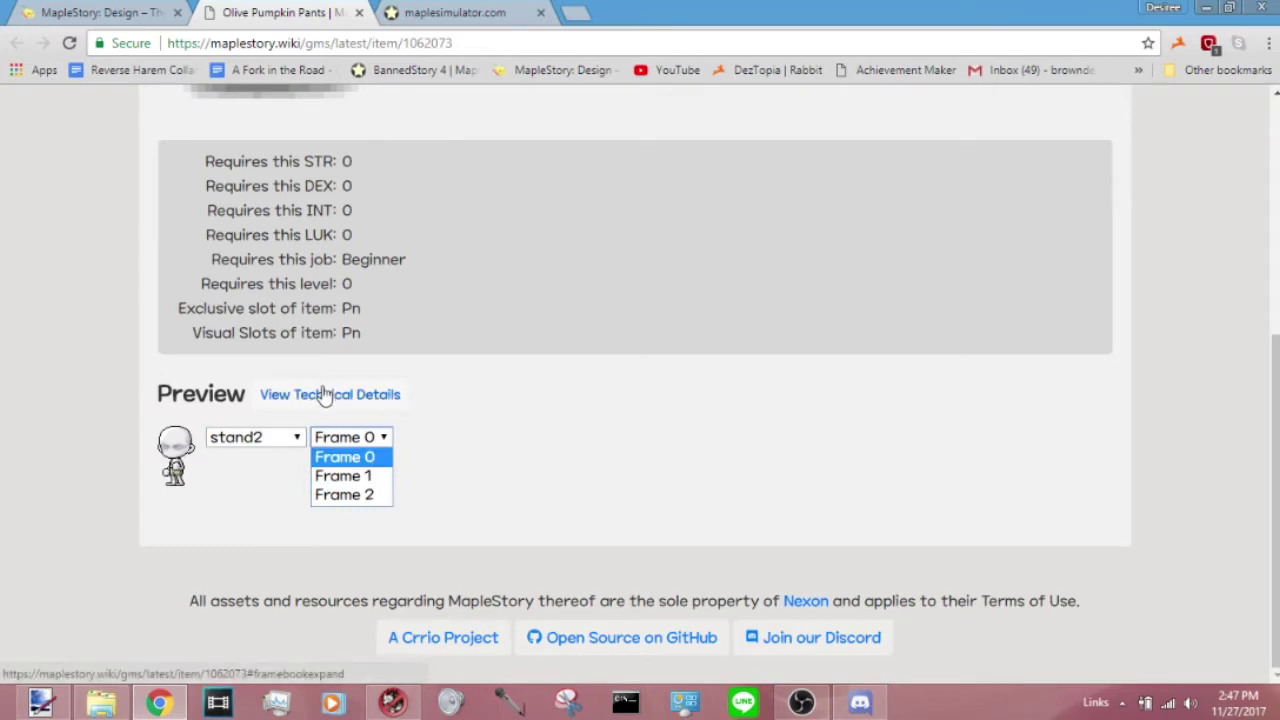
pyautogui.click(340, 396)
pyautogui.click(1233, 8)
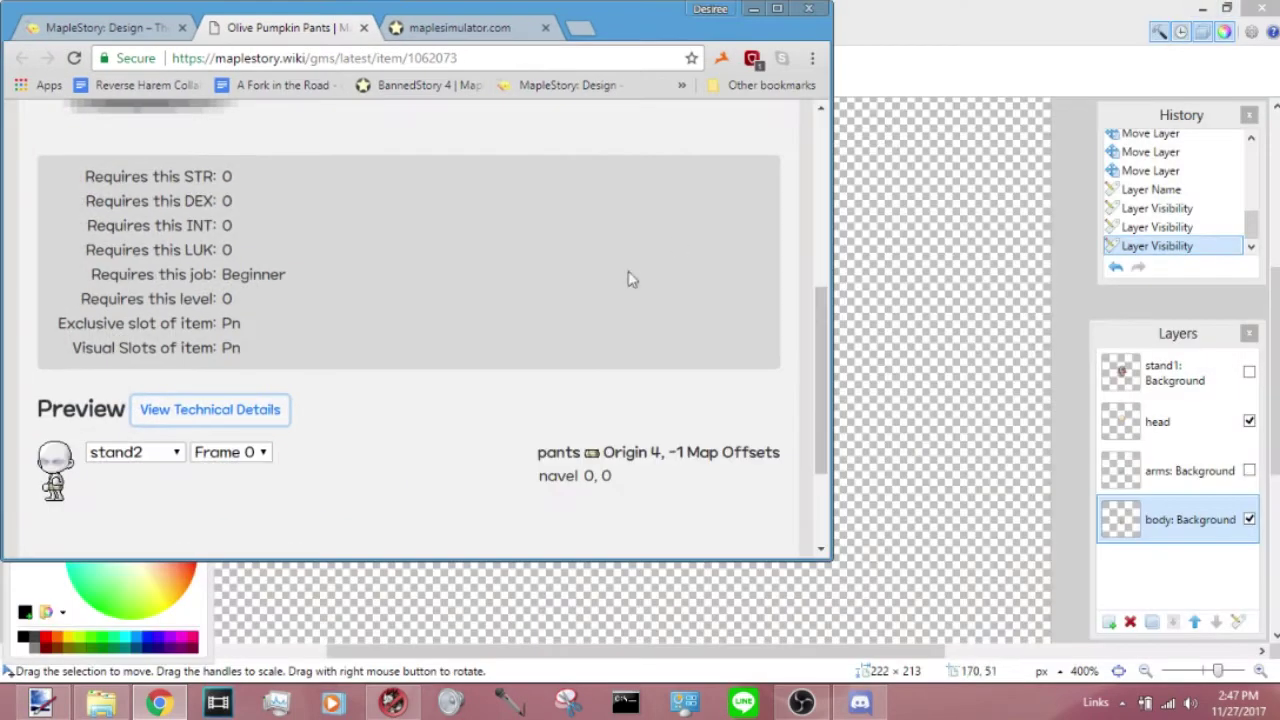
pyautogui.rightClick(592, 458)
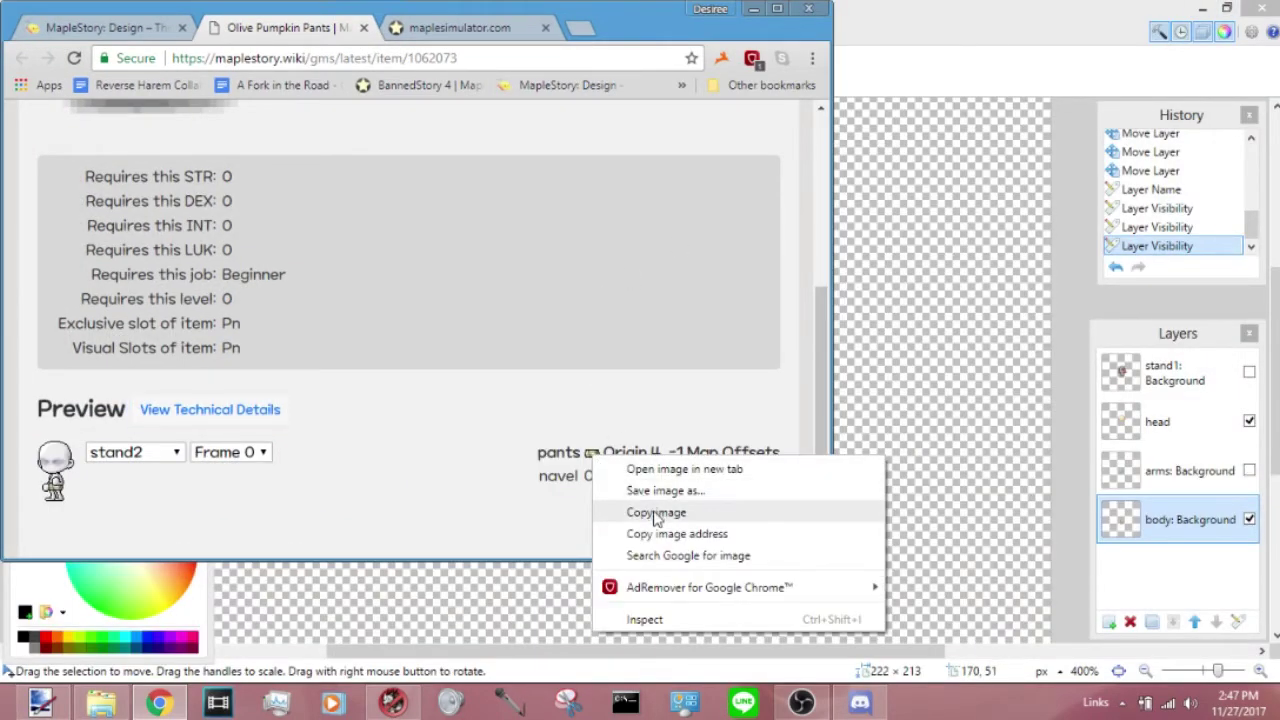
pyautogui.click(655, 516)
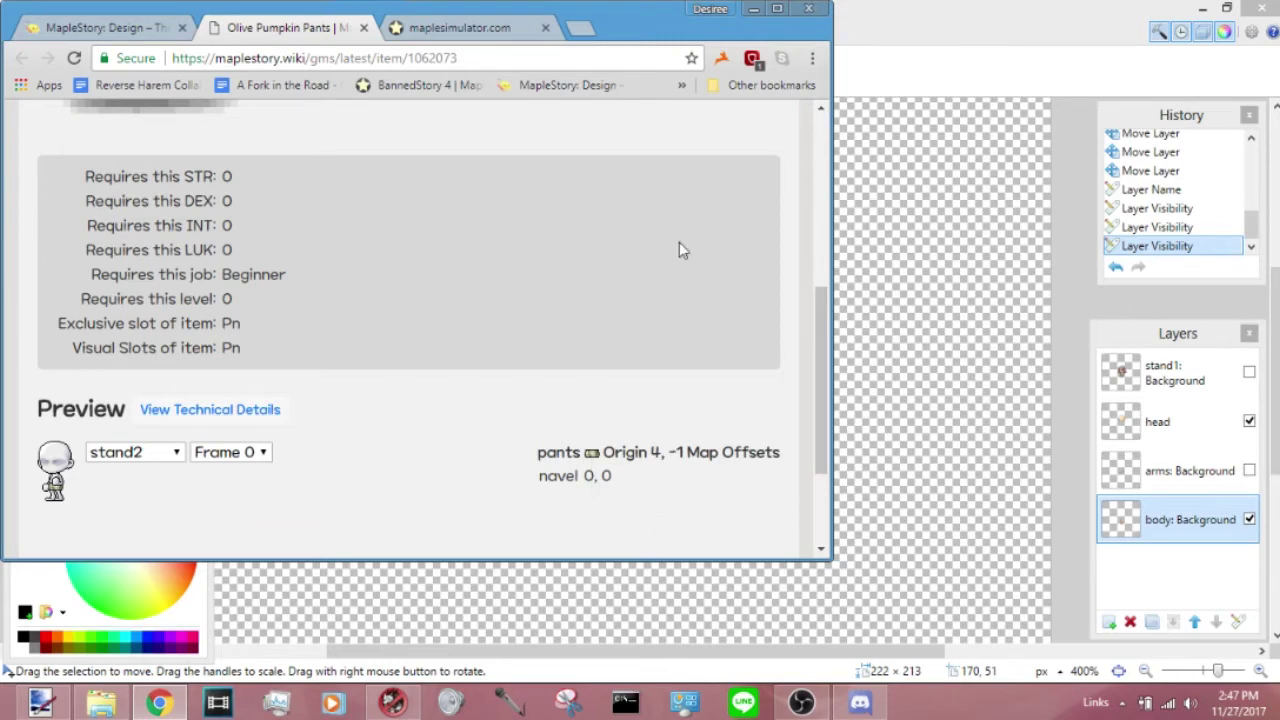
pyautogui.click(754, 9)
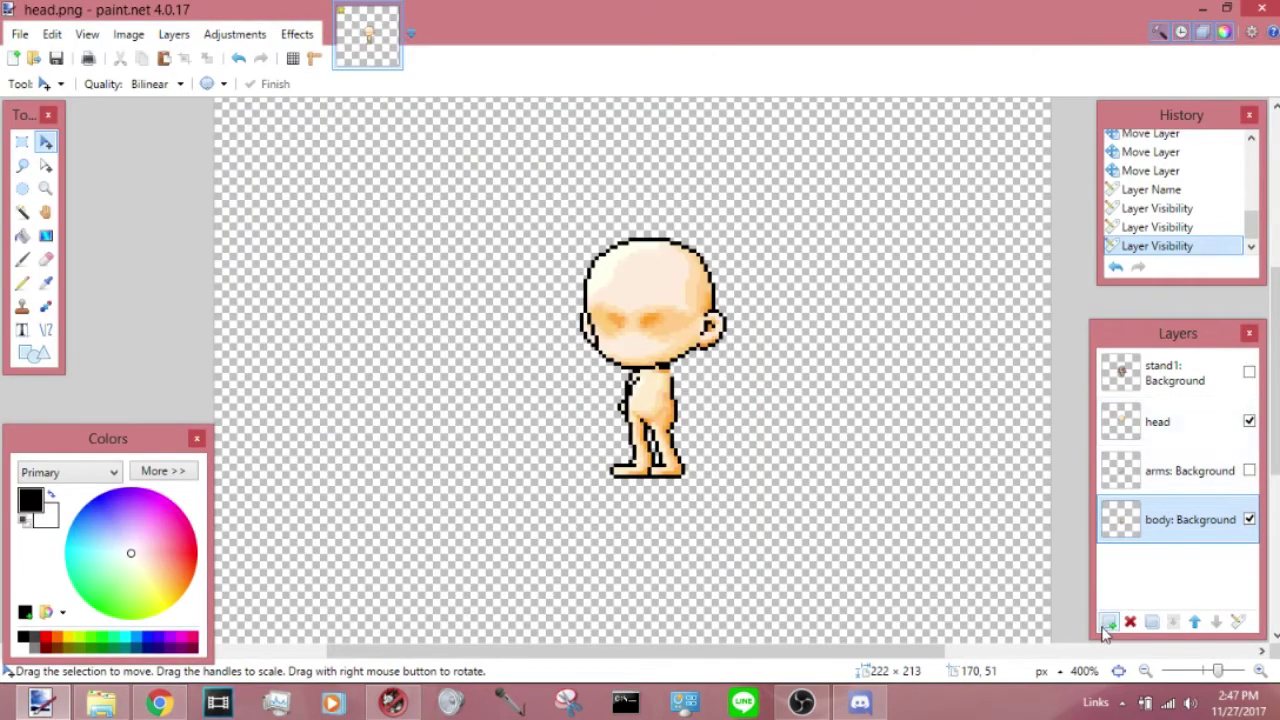
# Add a new layer named 'pants', paste the olive pants, and move them onto the waist
pyautogui.click(1107, 624)
pyautogui.doubleClick(1165, 525)
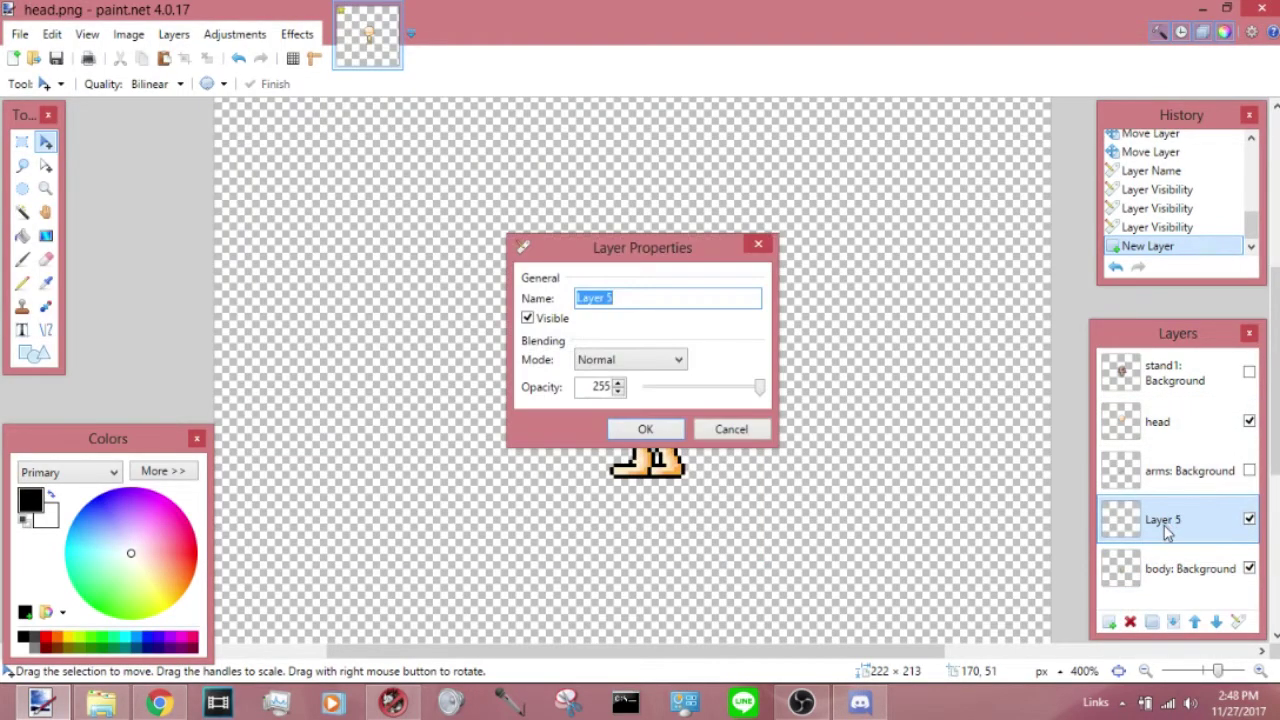
pyautogui.press('Return')
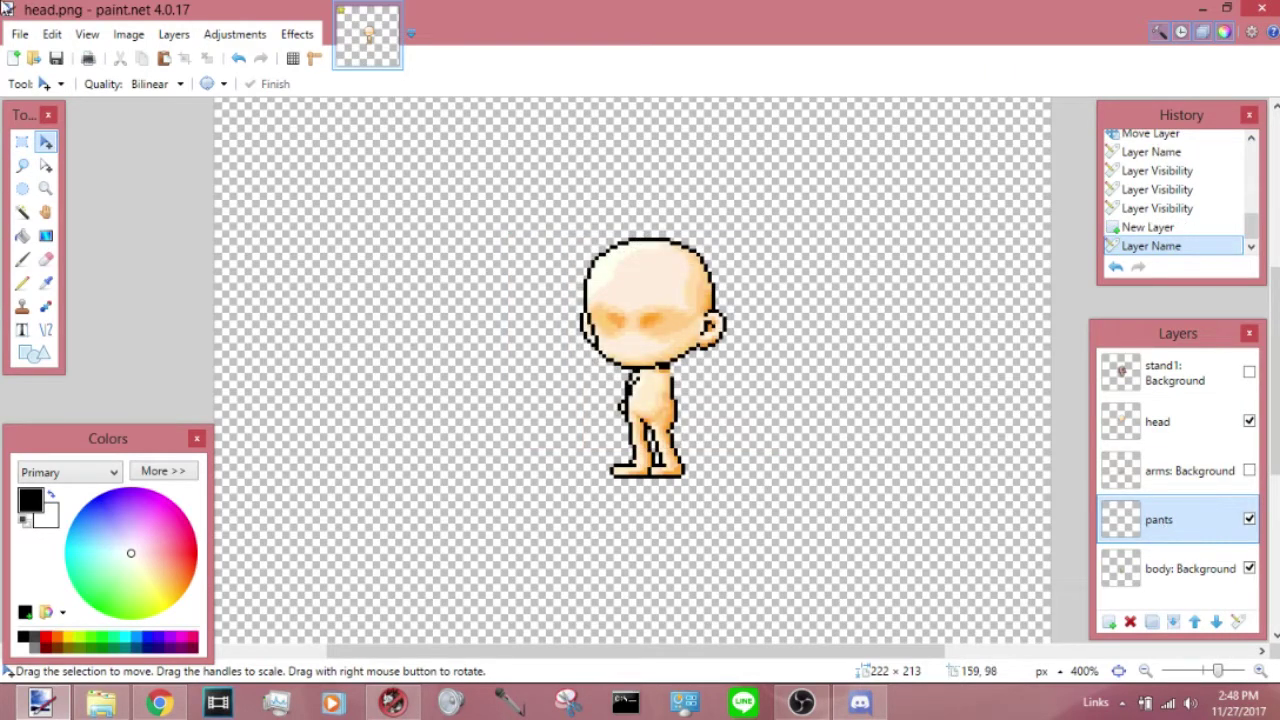
pyautogui.click(164, 59)
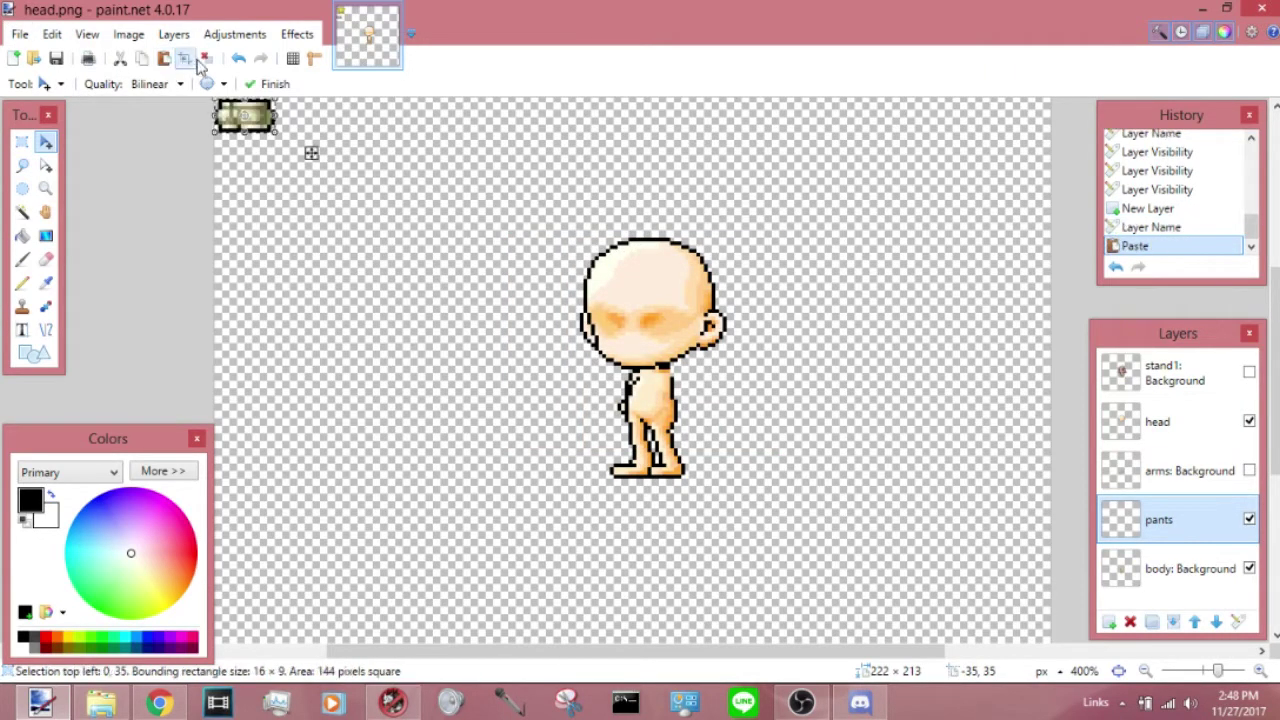
pyautogui.hotkey('ctrl', 'd')
pyautogui.hotkey('ctrl', 'a')
pyautogui.moveTo(403, 194); pyautogui.dragTo(791, 476)
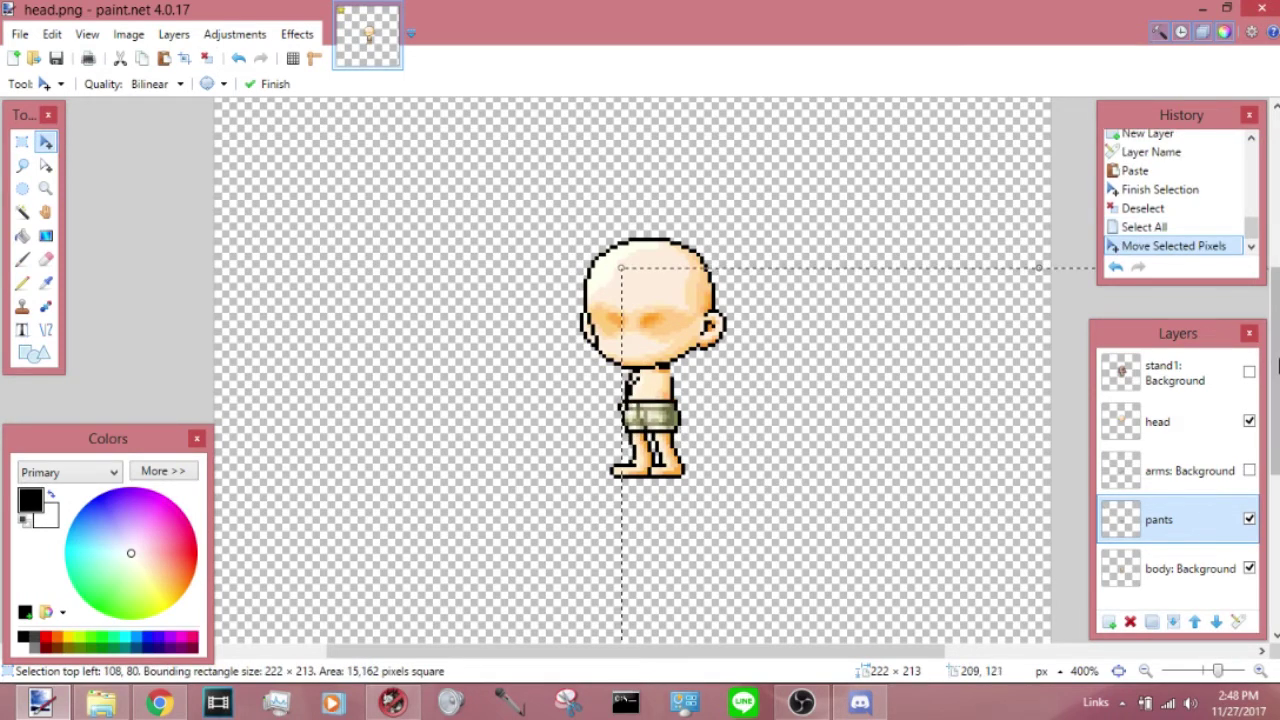
# Check the pants against stand1, nudge them down one pixel, then hide stand1
pyautogui.click(1250, 372)
pyautogui.click(1250, 372)
pyautogui.click(1250, 372)
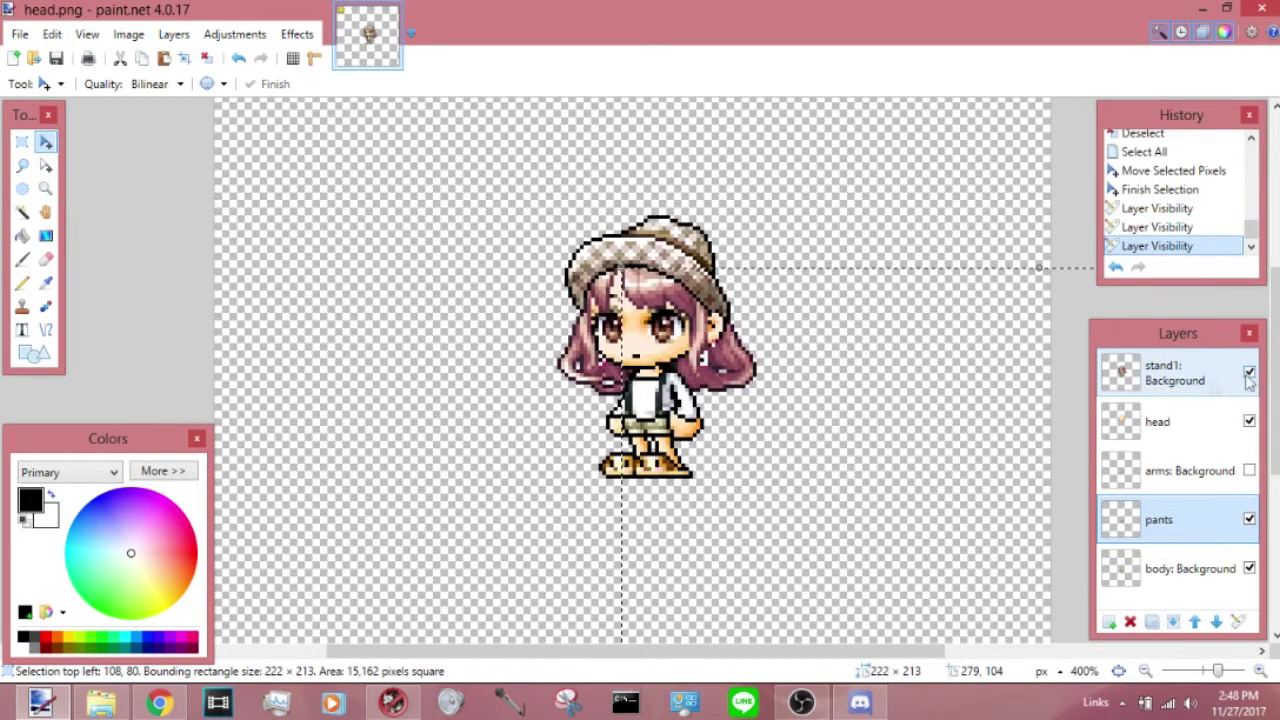
pyautogui.moveTo(1169, 521); pyautogui.dragTo(1162, 366)
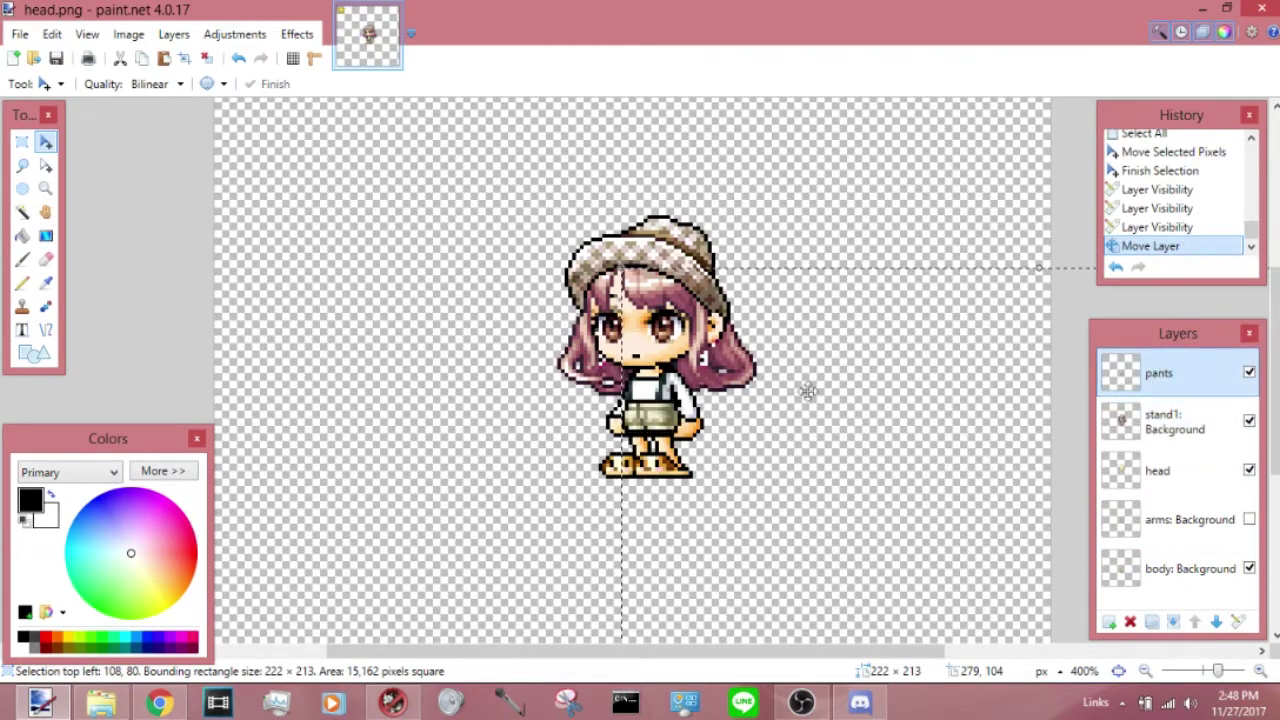
pyautogui.press('Down')
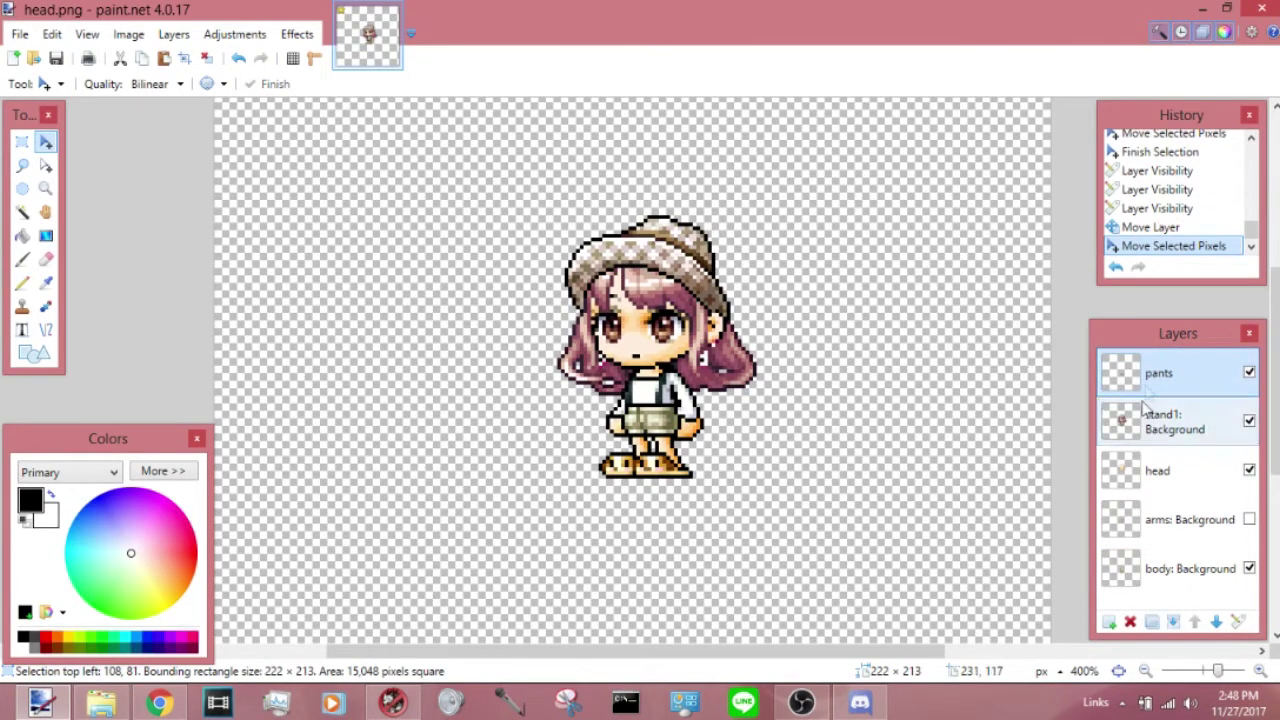
pyautogui.moveTo(1160, 372); pyautogui.dragTo(1160, 519)
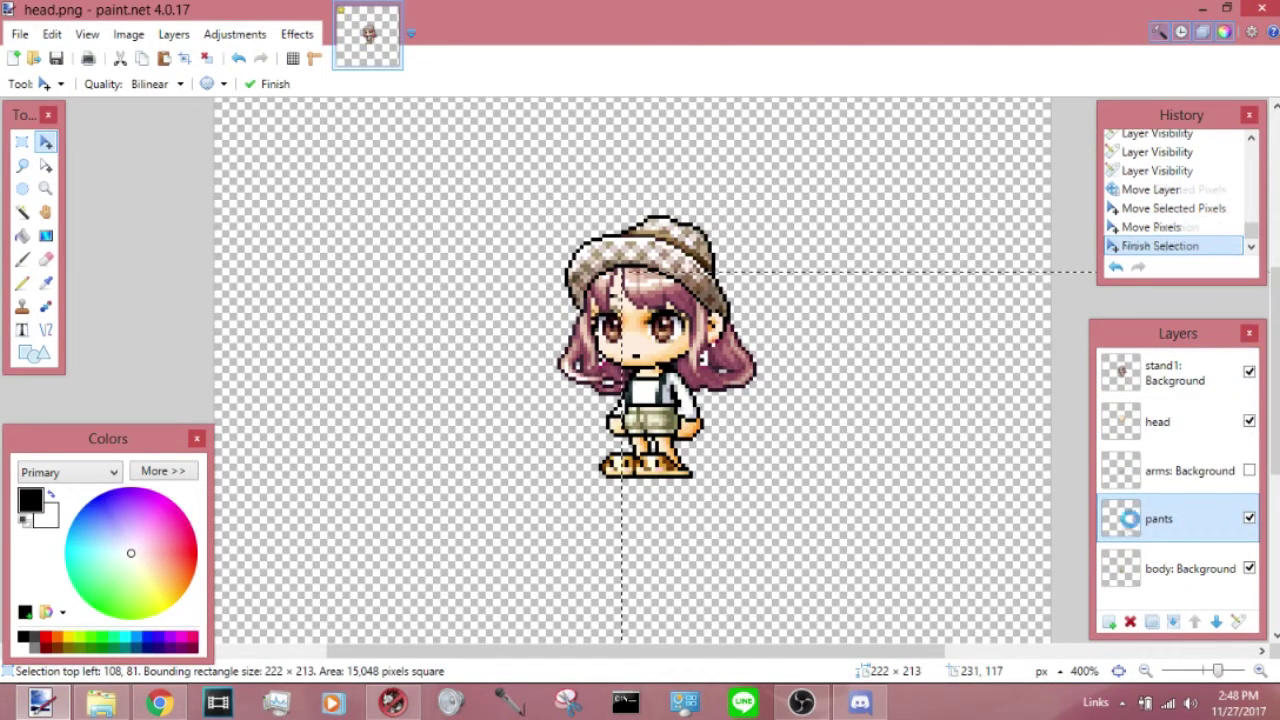
pyautogui.click(207, 59)
pyautogui.click(1249, 372)
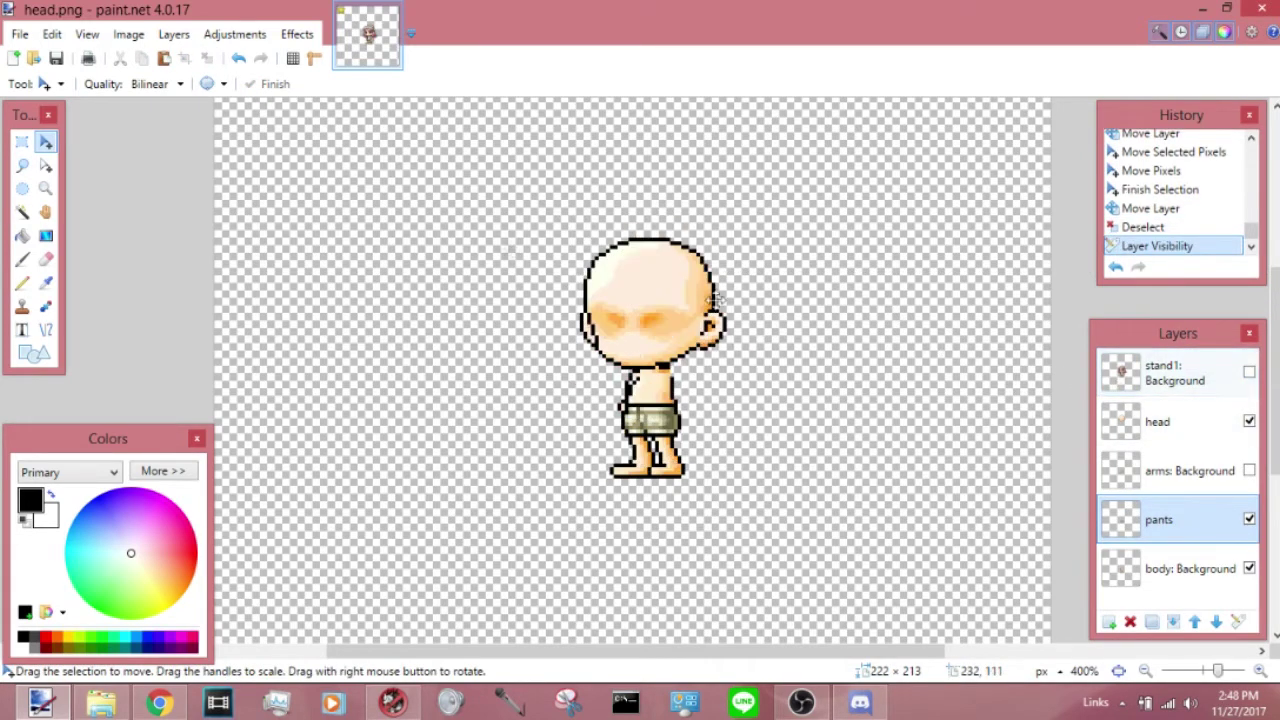
pyautogui.click(160, 703)
# Open Hyper Green Suspenders, show its stand2 origins (5, 9; -6, 8), and copy the body sprite
pyautogui.click(364, 28)
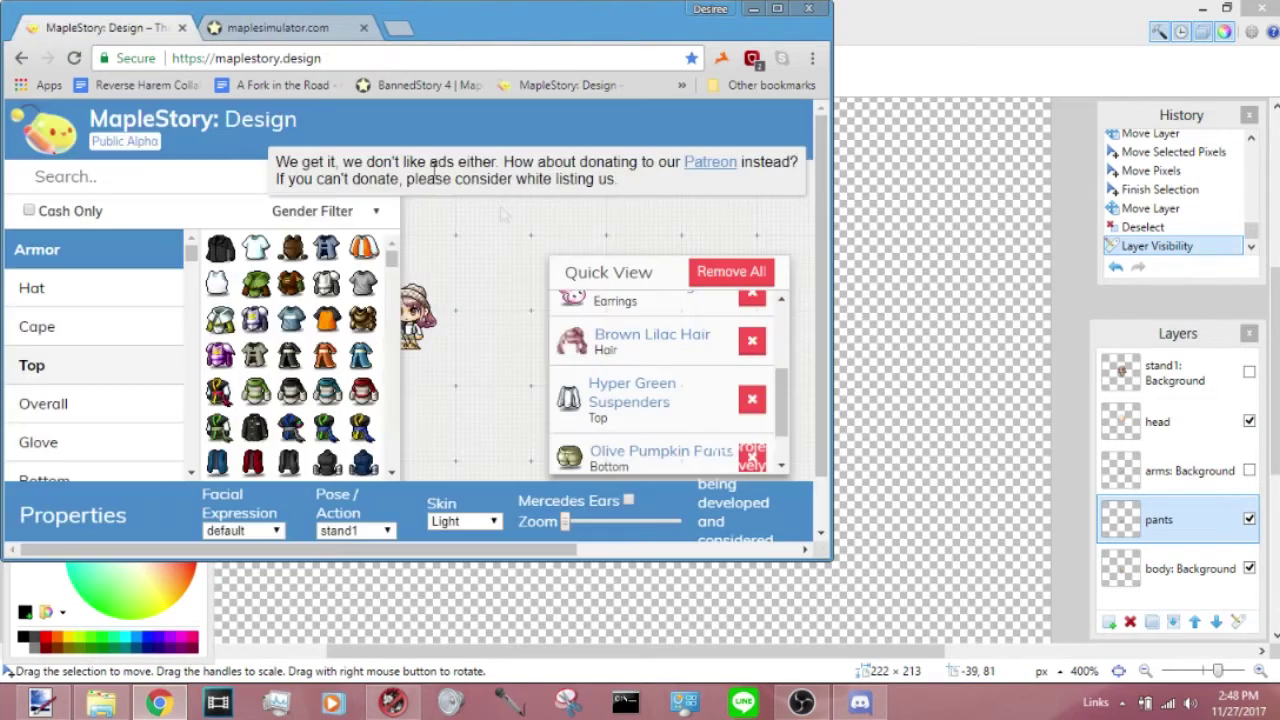
pyautogui.click(636, 400)
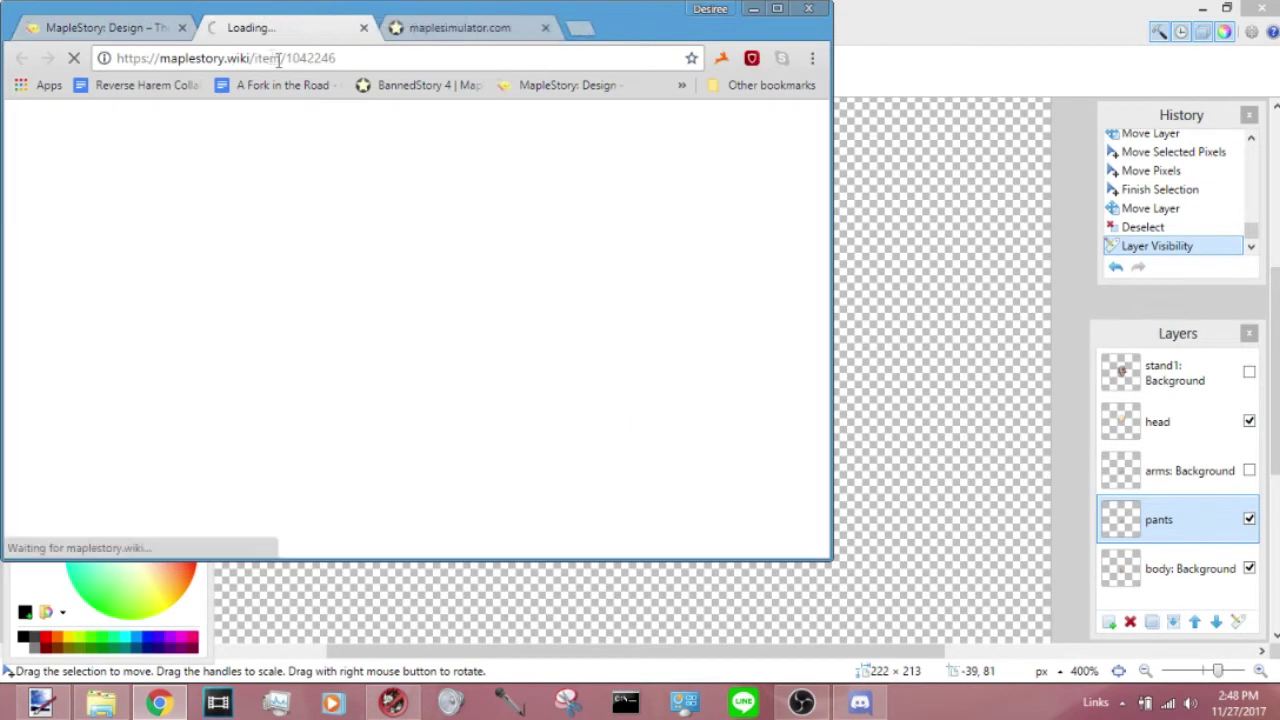
pyautogui.scroll(-10, 177, 371)
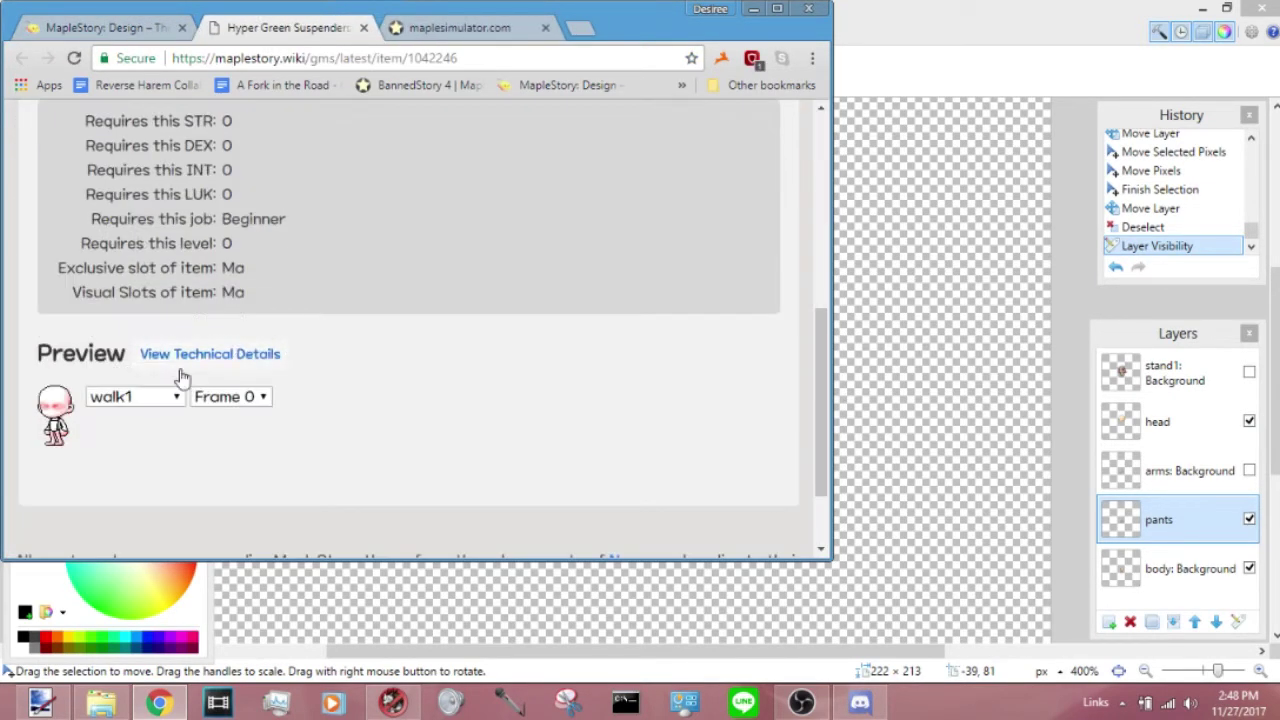
pyautogui.click(176, 396)
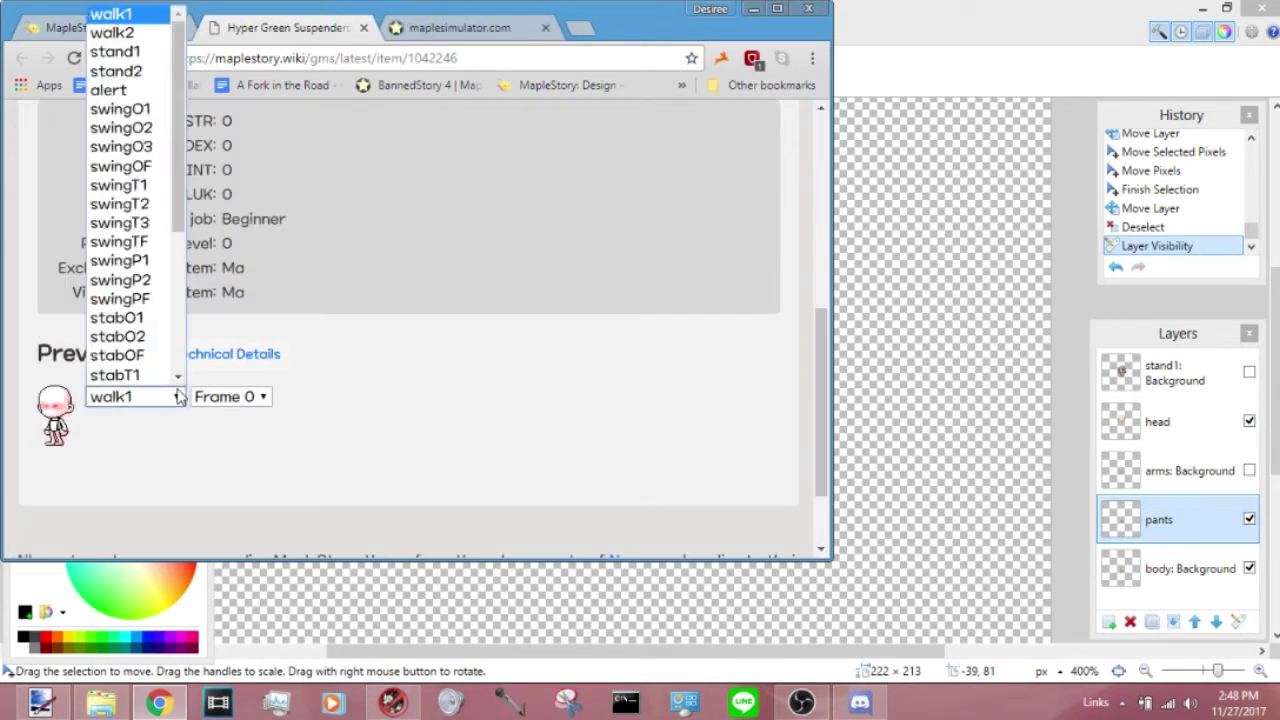
pyautogui.click(138, 71)
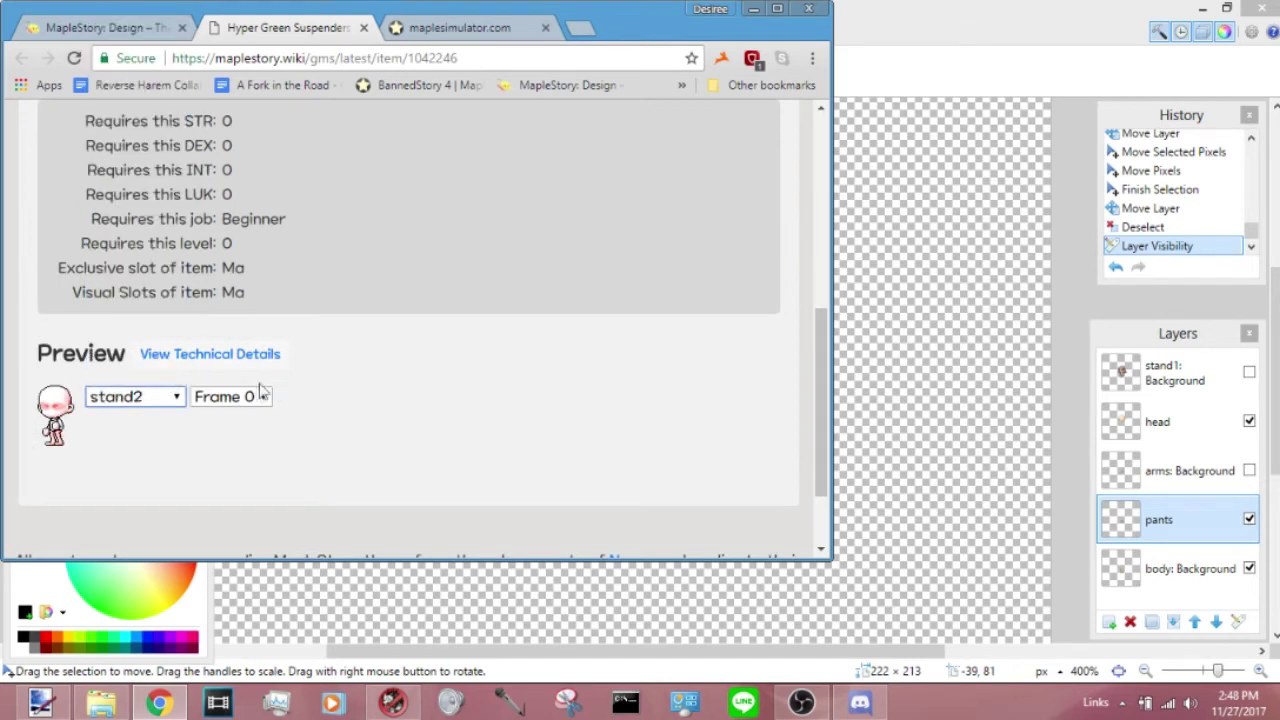
pyautogui.click(214, 354)
pyautogui.rightClick(567, 398)
pyautogui.click(641, 454)
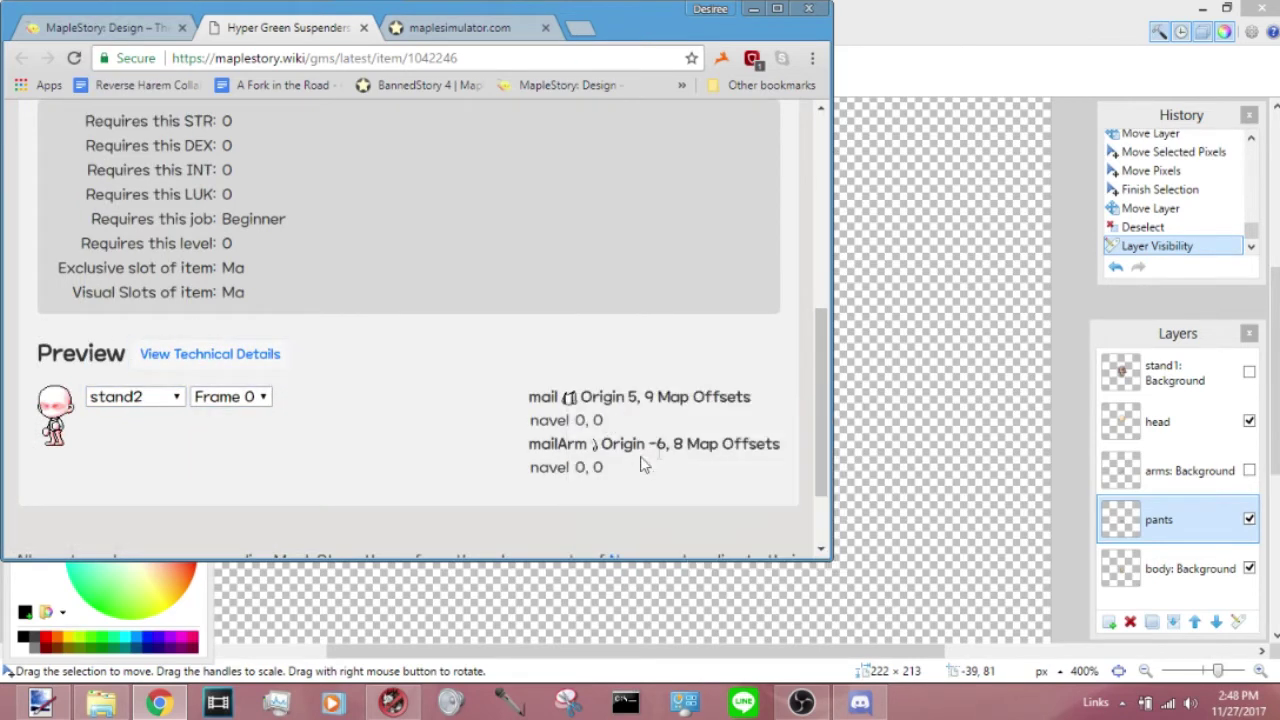
pyautogui.click(1010, 45)
# Add a new layer named 'shirt', paste the suspenders, and move them onto the body
pyautogui.click(1109, 622)
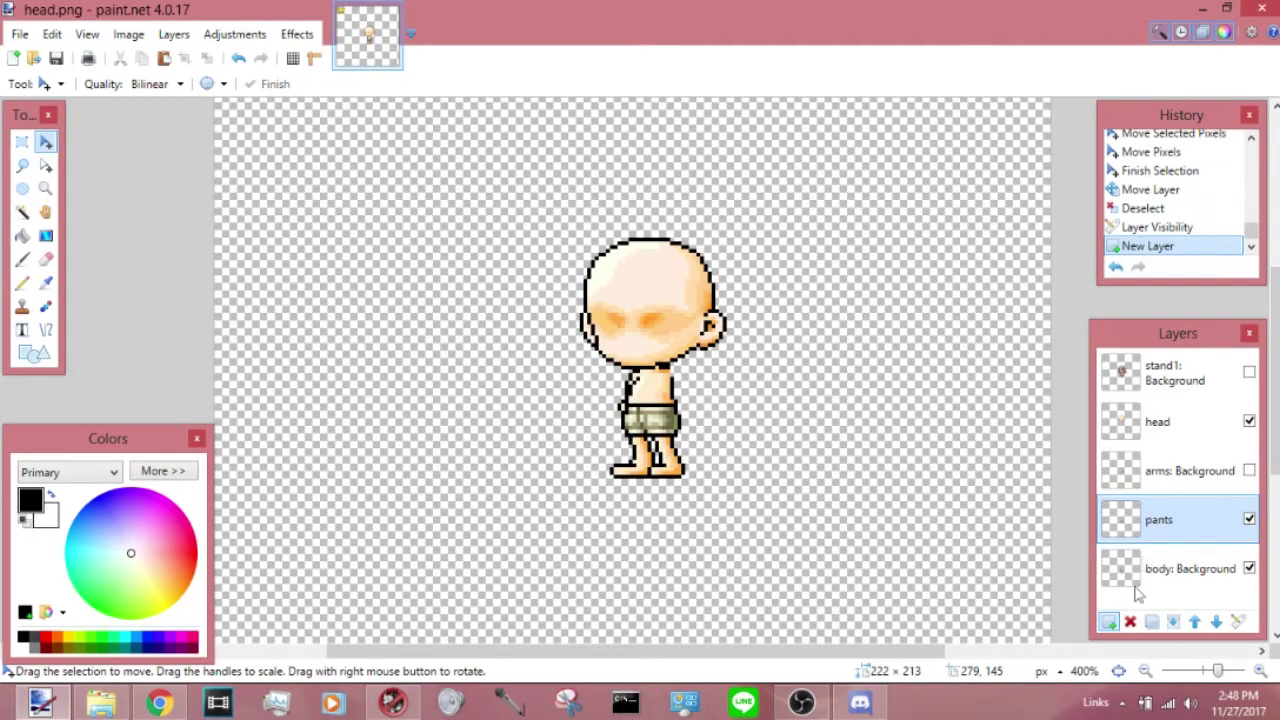
pyautogui.doubleClick(1172, 519)
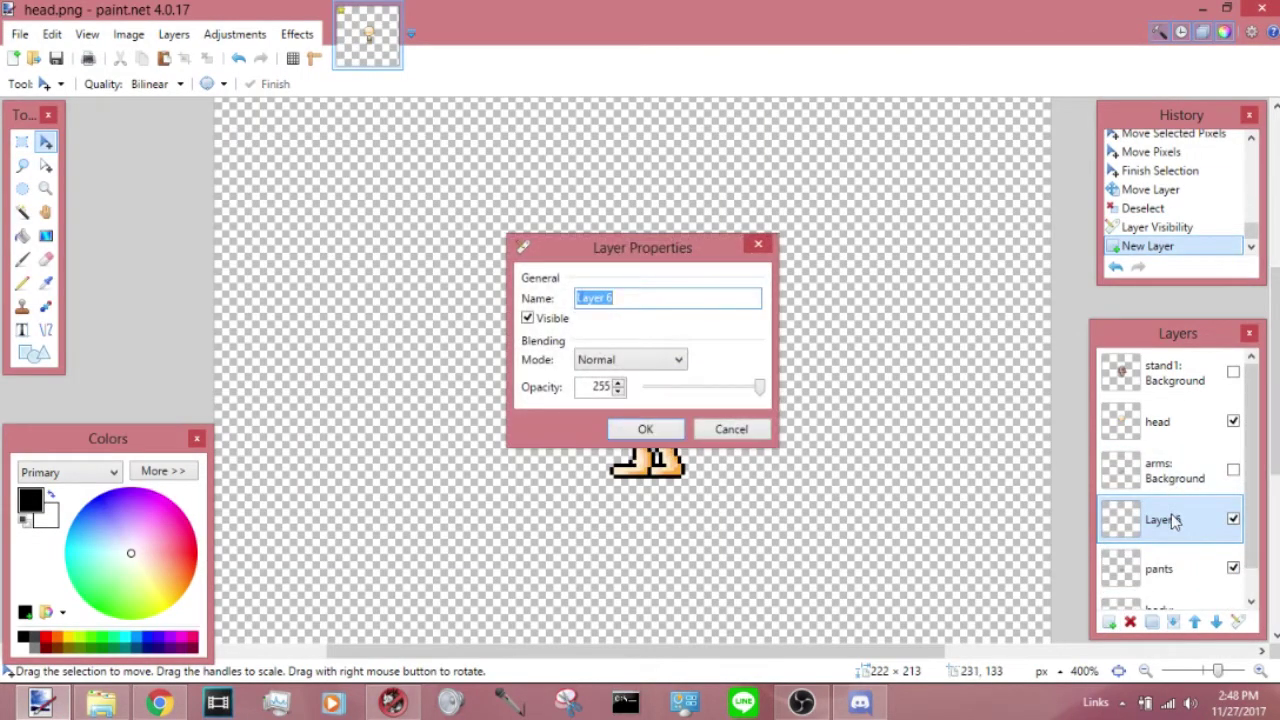
pyautogui.press('Return')
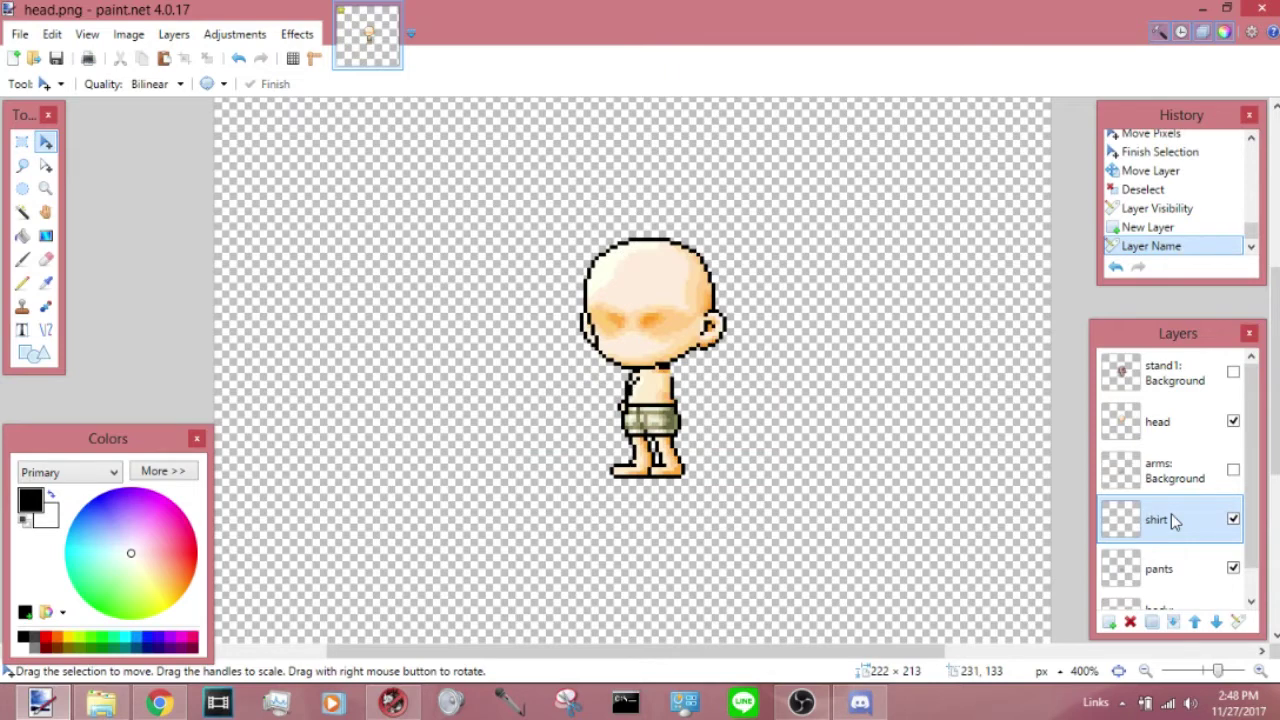
pyautogui.click(165, 58)
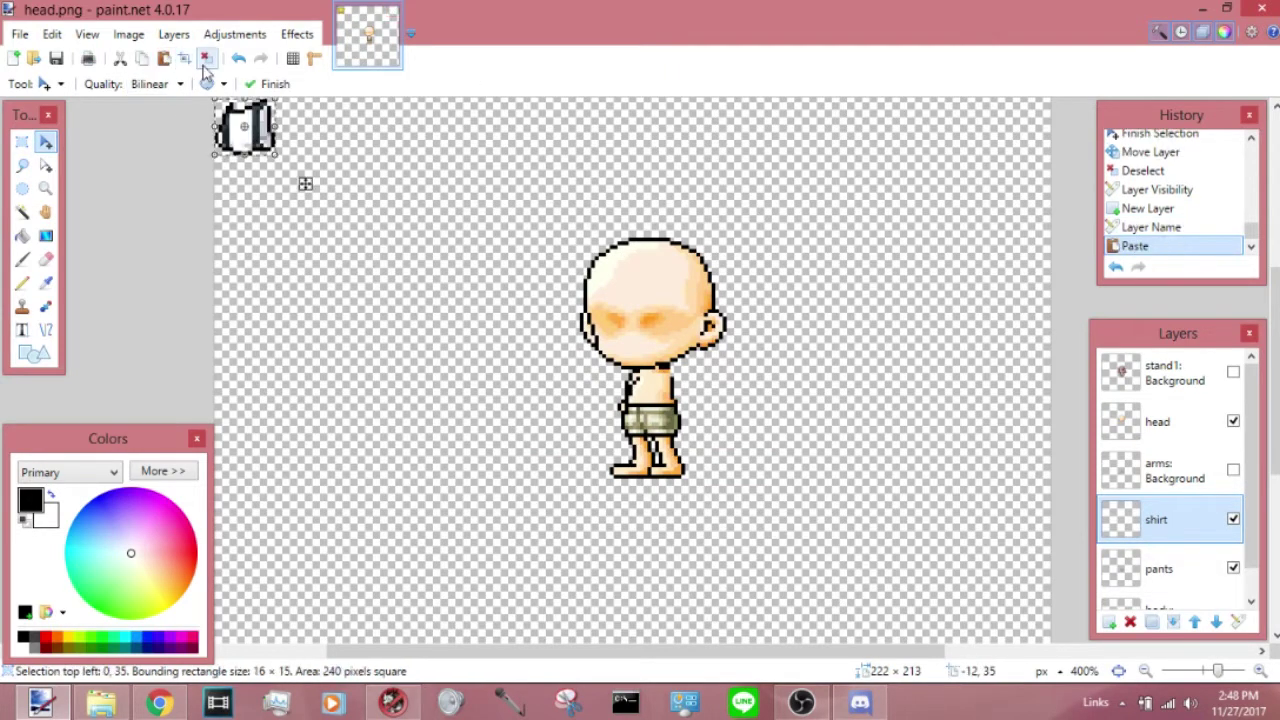
pyautogui.click(220, 57)
pyautogui.hotkey('ctrl', 'a')
pyautogui.moveTo(330, 165); pyautogui.dragTo(714, 413)
pyautogui.click(206, 58)
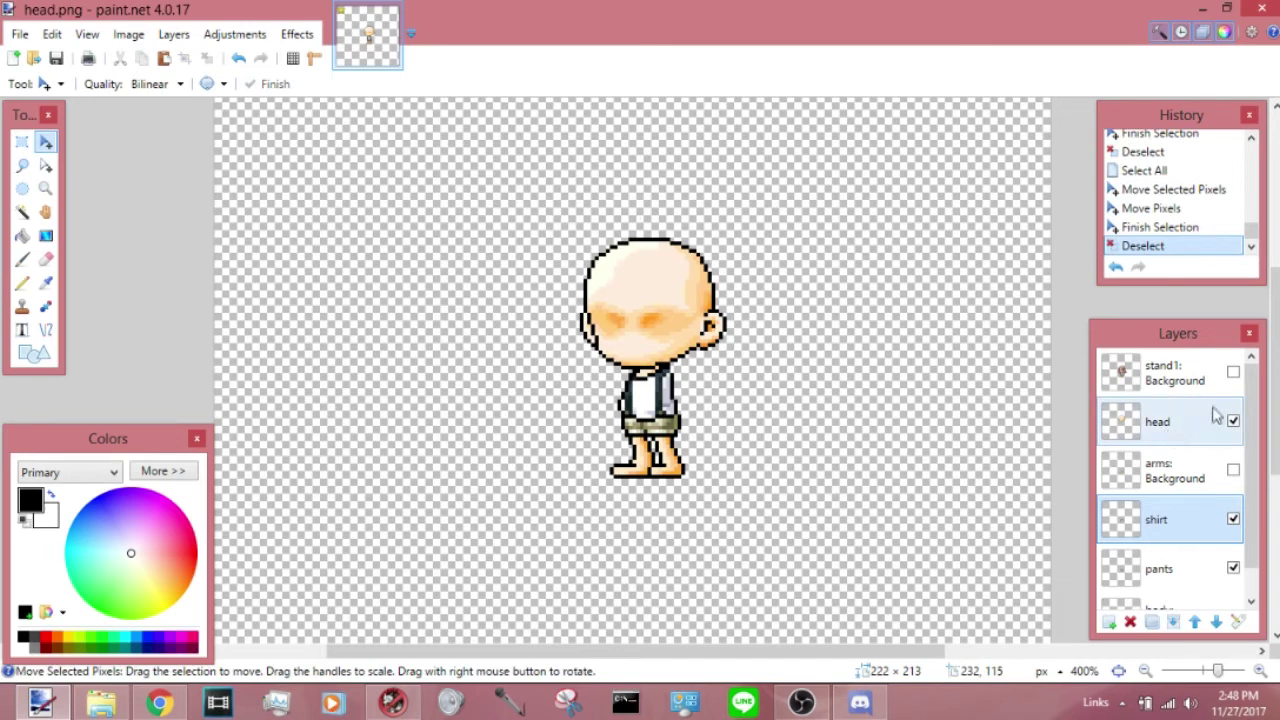
# Compare the shirt against stand1, hide stand1, and make the arms layer visible
pyautogui.click(1233, 372)
pyautogui.click(1233, 372)
pyautogui.click(1233, 372)
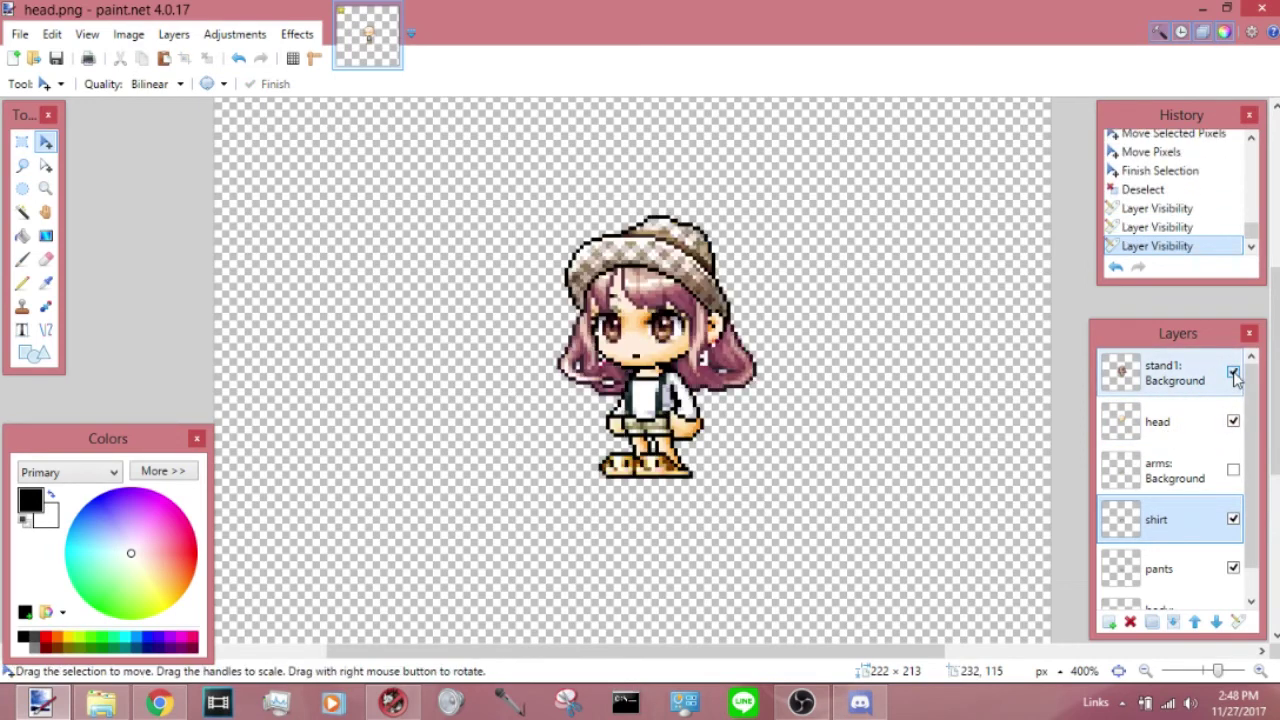
pyautogui.click(1233, 372)
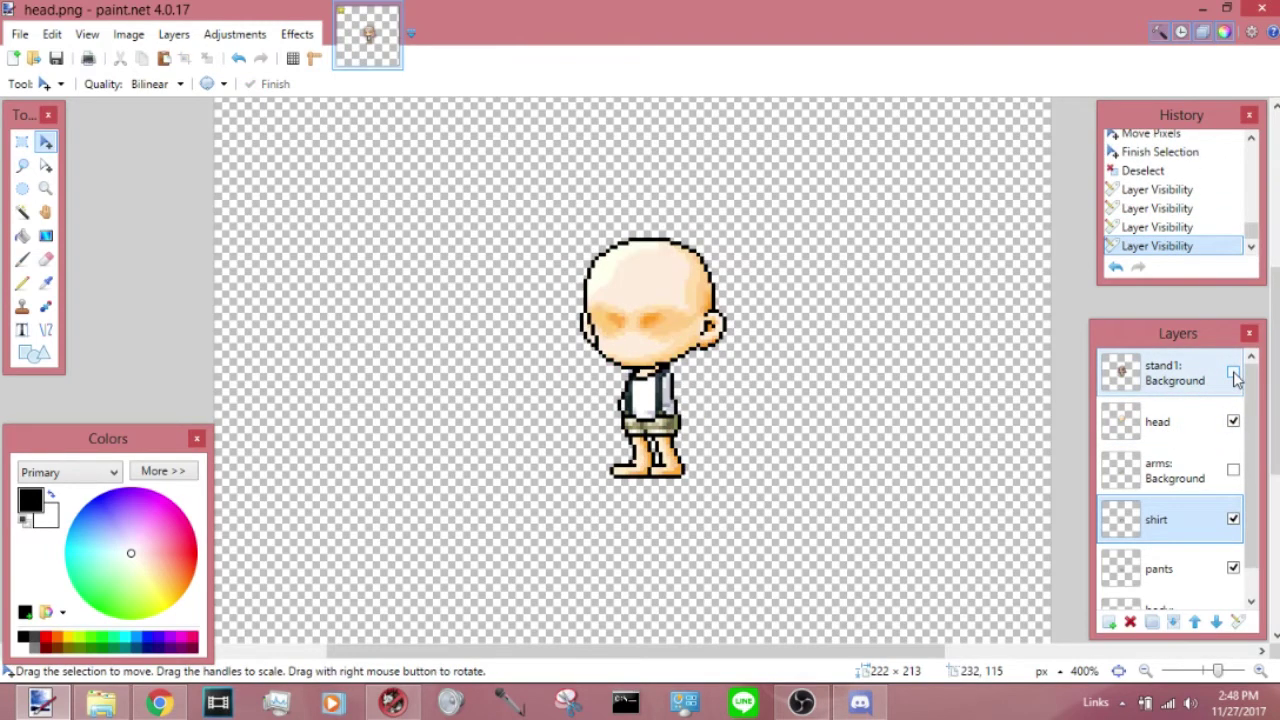
pyautogui.click(1178, 480)
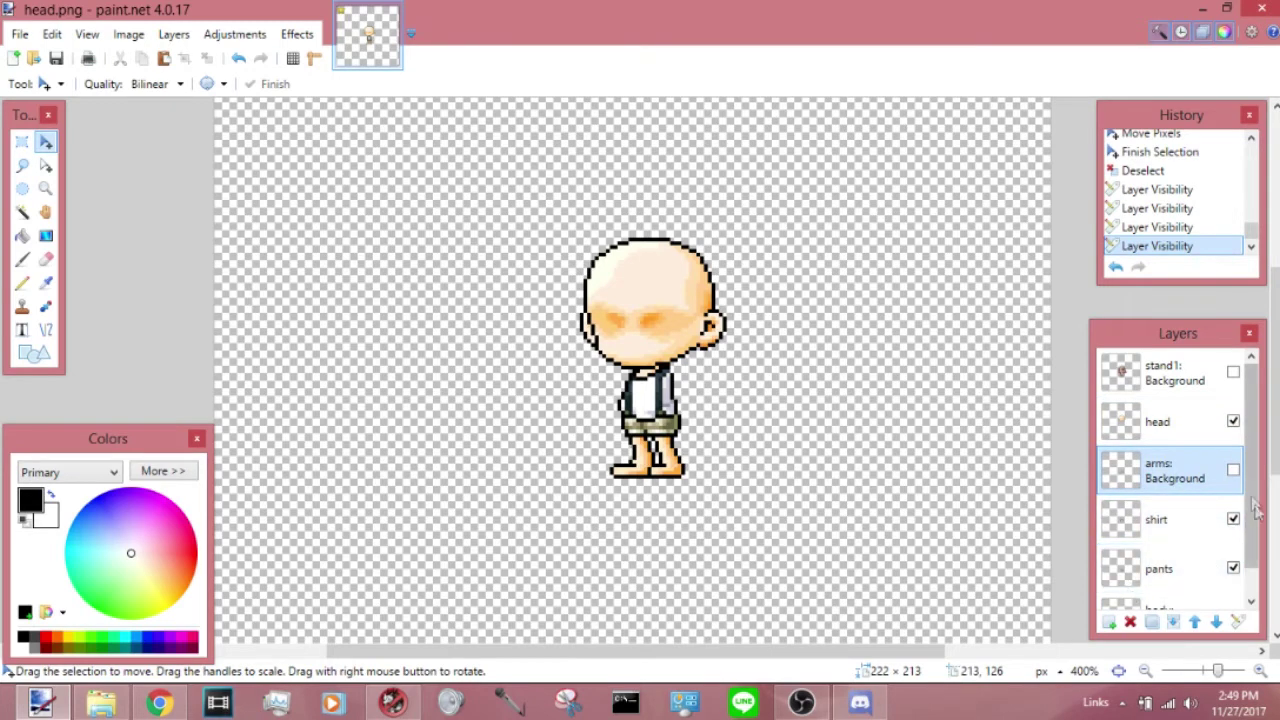
pyautogui.click(1233, 470)
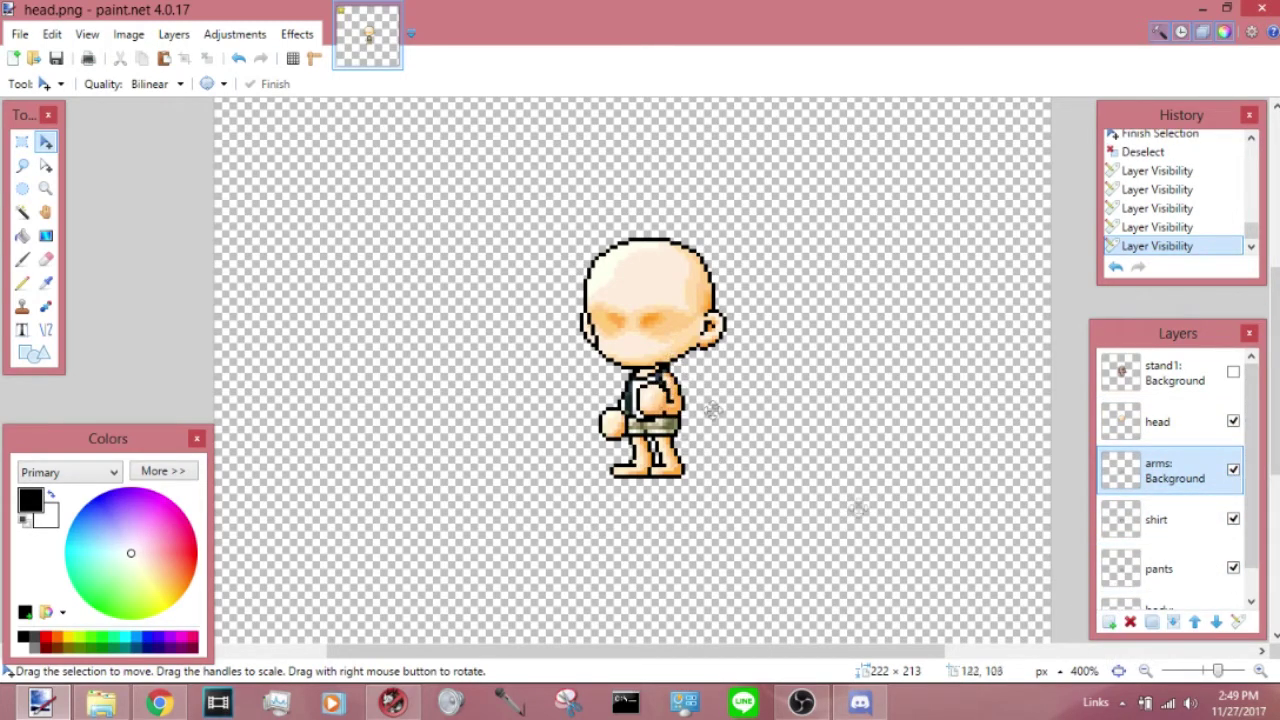
# Add a new layer above the arms and name it sleeve
pyautogui.click(1110, 622)
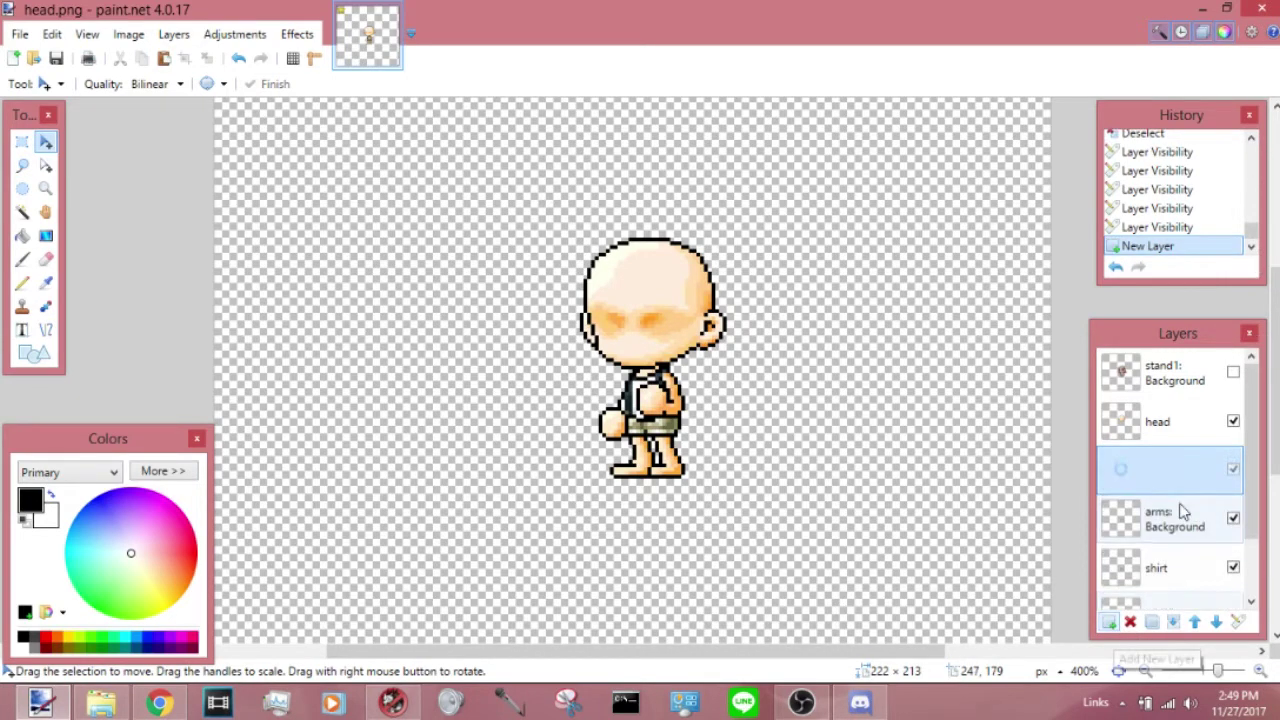
pyautogui.doubleClick(1175, 483)
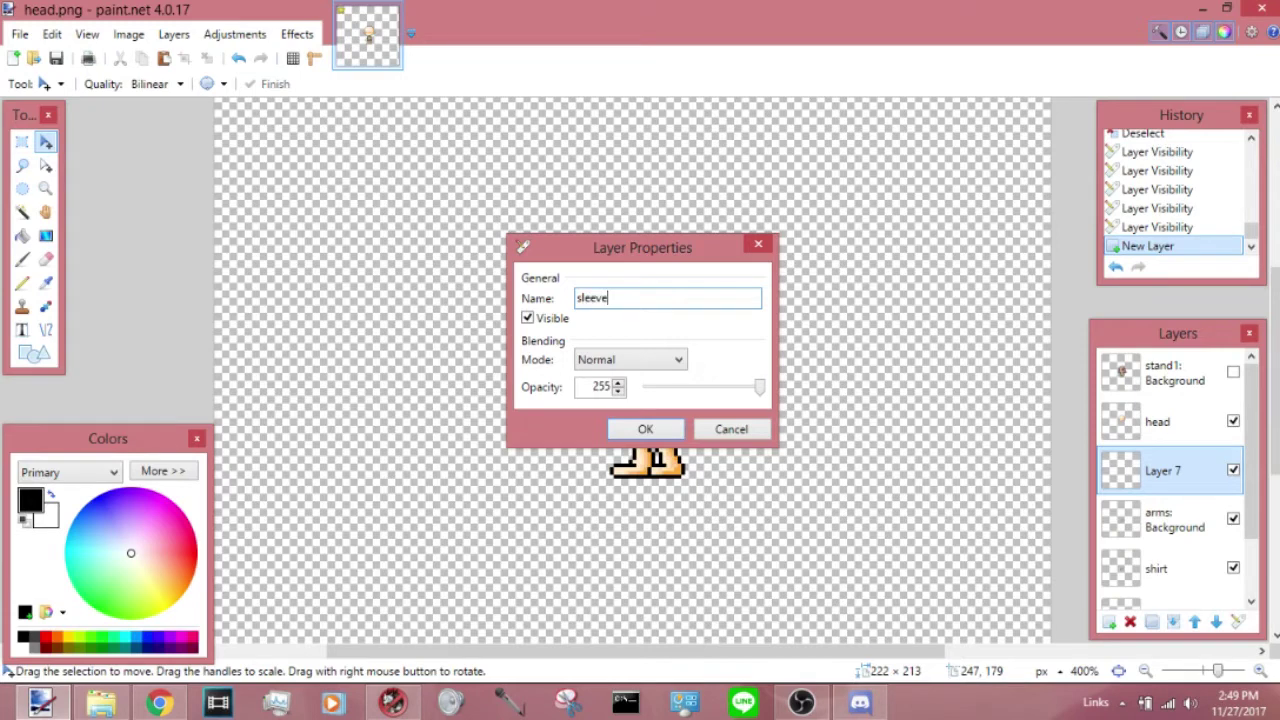
pyautogui.press('Return')
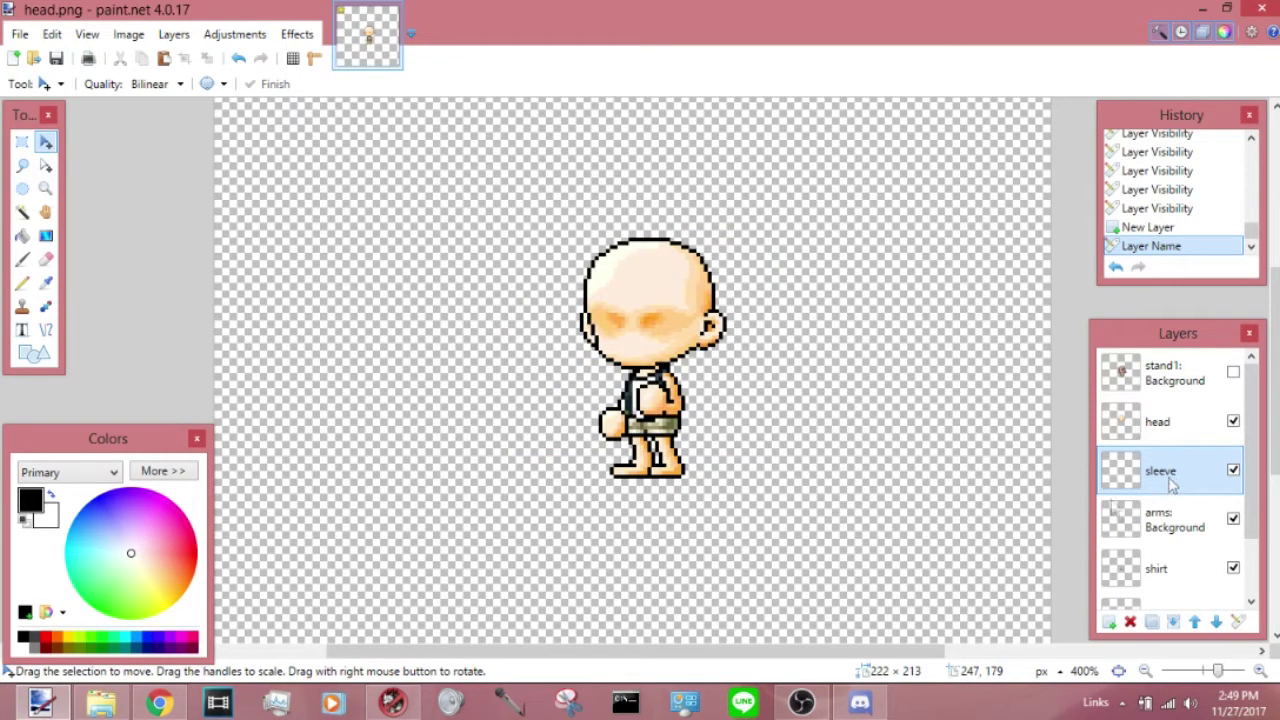
# Copy the sleeve sprite from the wiki, paste it and align it over the arm
pyautogui.click(158, 703)
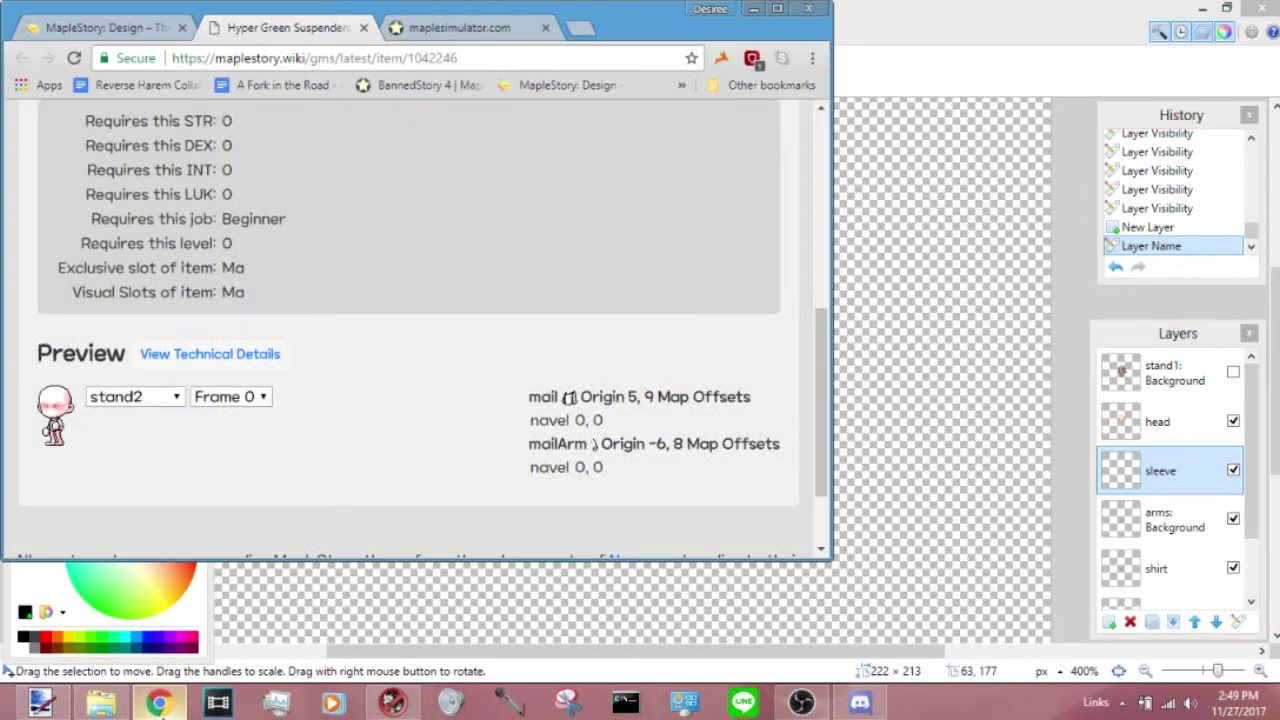
pyautogui.rightClick(597, 455)
pyautogui.click(645, 506)
pyautogui.click(850, 253)
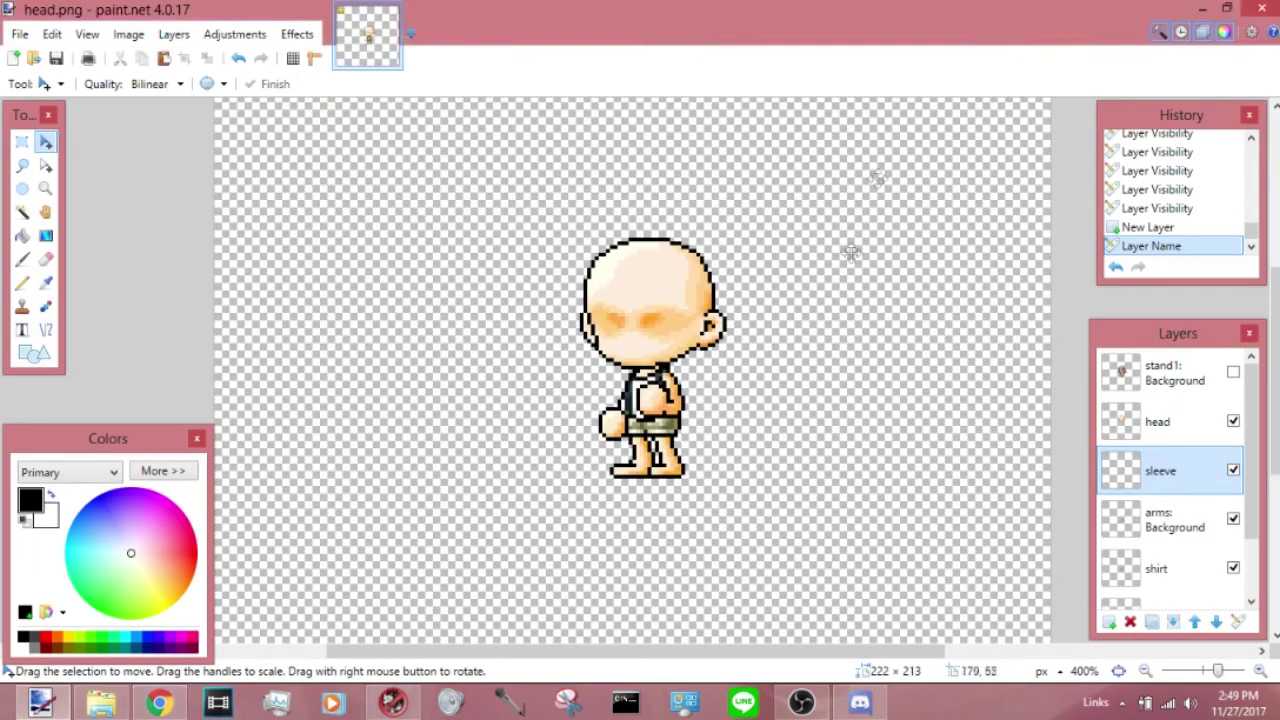
pyautogui.click(164, 58)
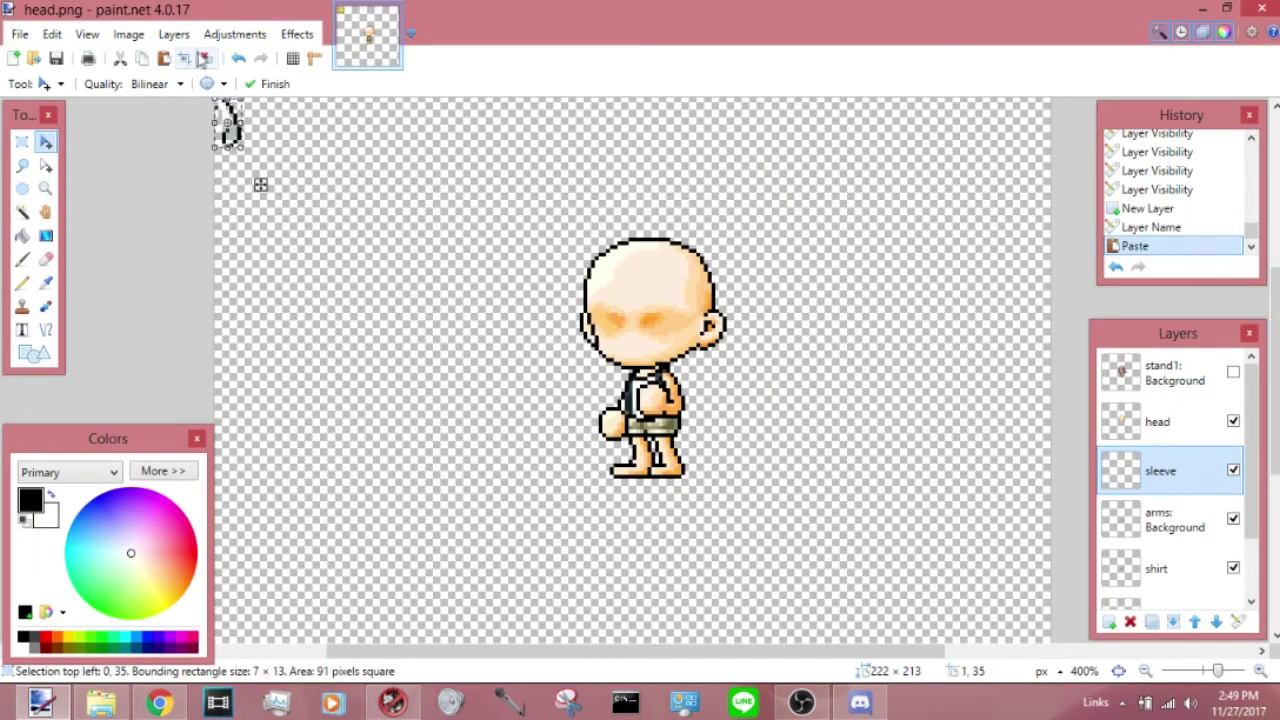
pyautogui.hotkey('ctrl', 'd')
pyautogui.hotkey('ctrl', 'a')
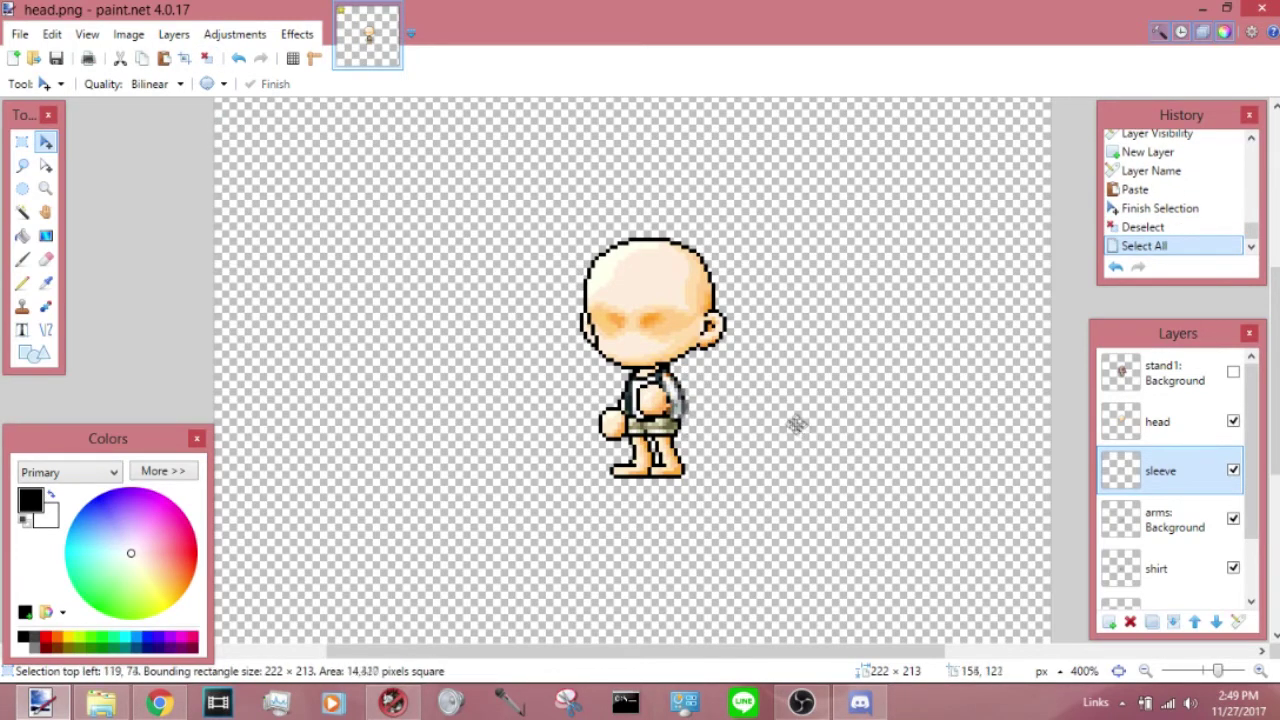
pyautogui.moveTo(795, 424); pyautogui.dragTo(754, 420)
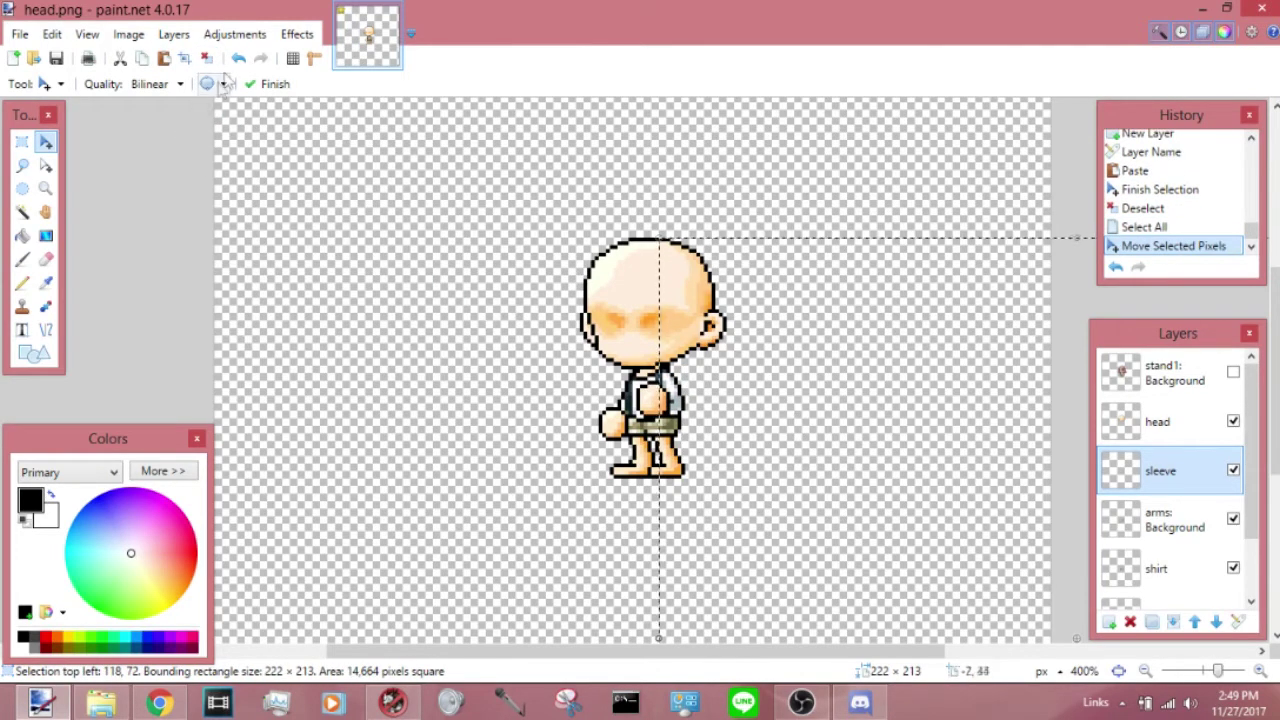
pyautogui.click(206, 58)
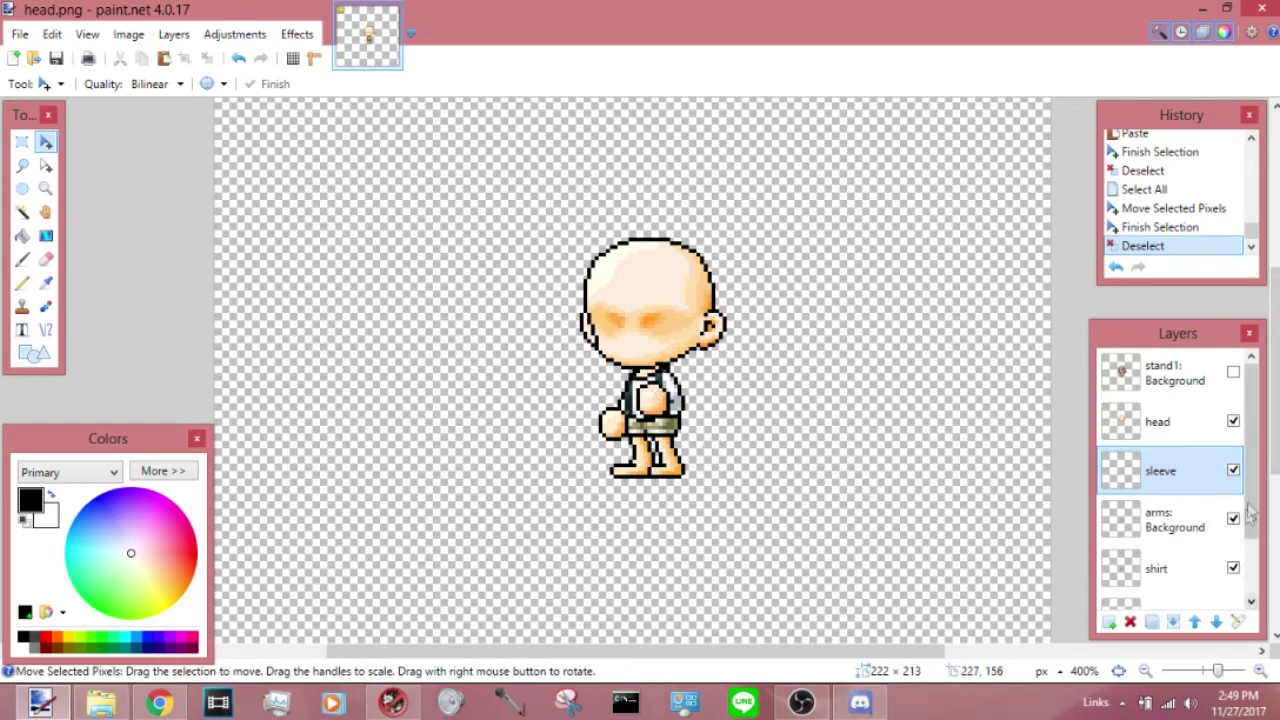
pyautogui.click(1234, 471)
# Merge the sleeve layer down into arms and toggle arms visibility to verify
pyautogui.click(1234, 471)
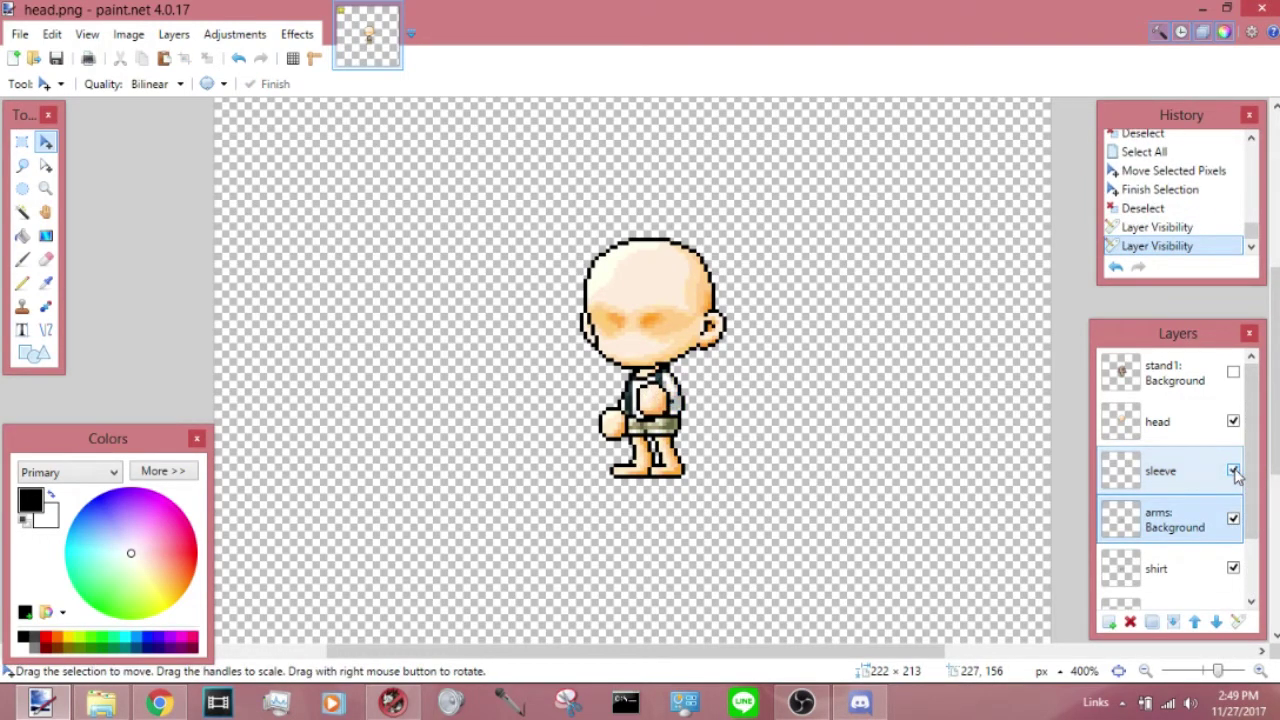
pyautogui.click(1194, 470)
pyautogui.scroll(-1, 1170, 476)
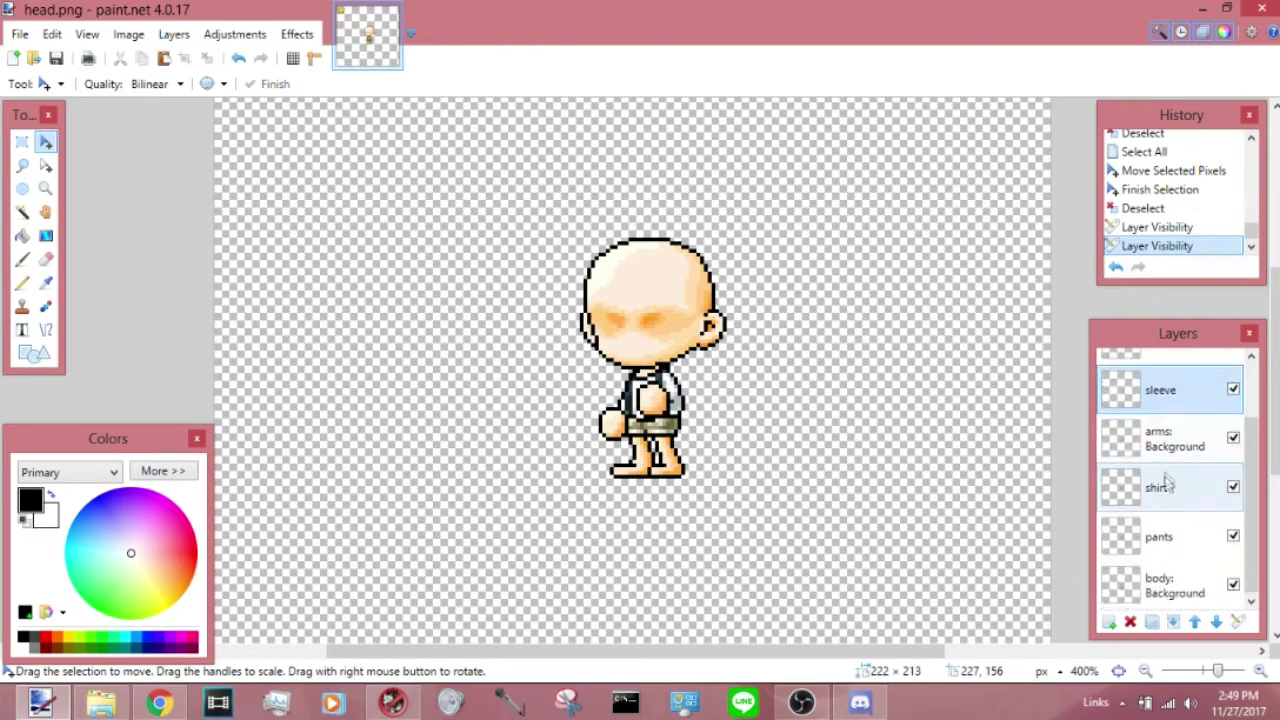
pyautogui.scroll(2, 1165, 480)
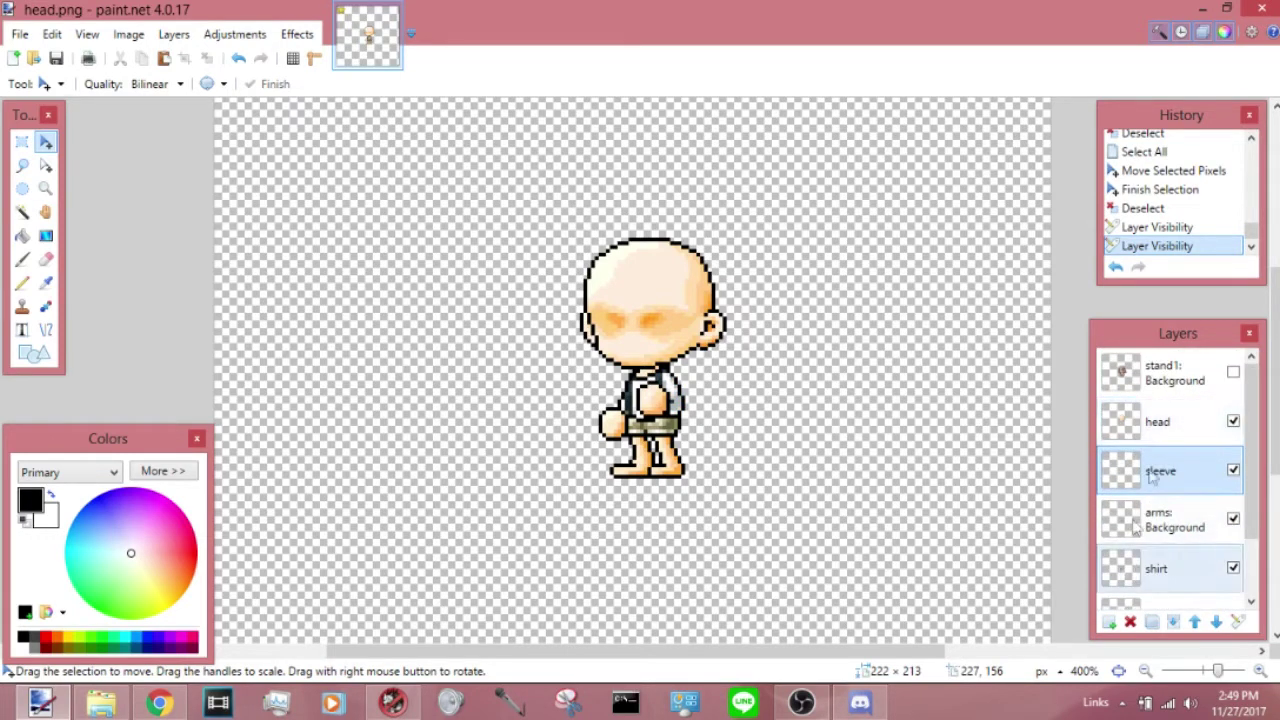
pyautogui.scroll(-2, 1157, 471)
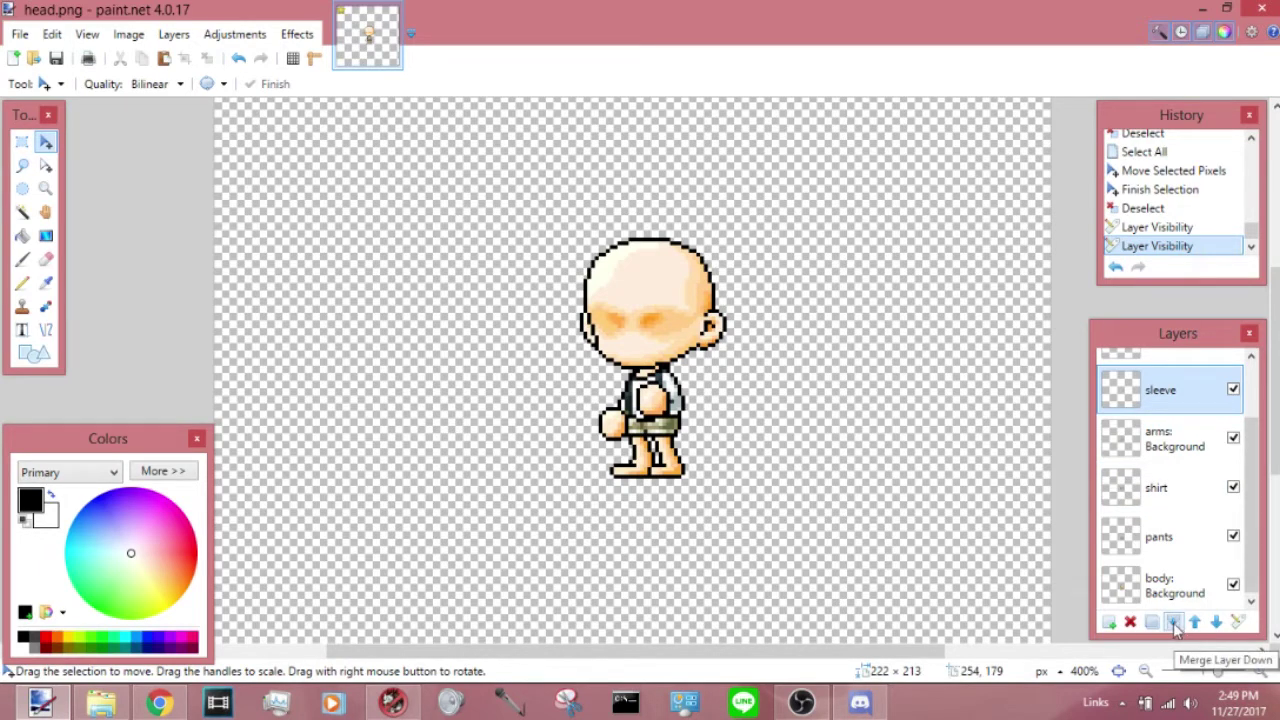
pyautogui.click(1175, 623)
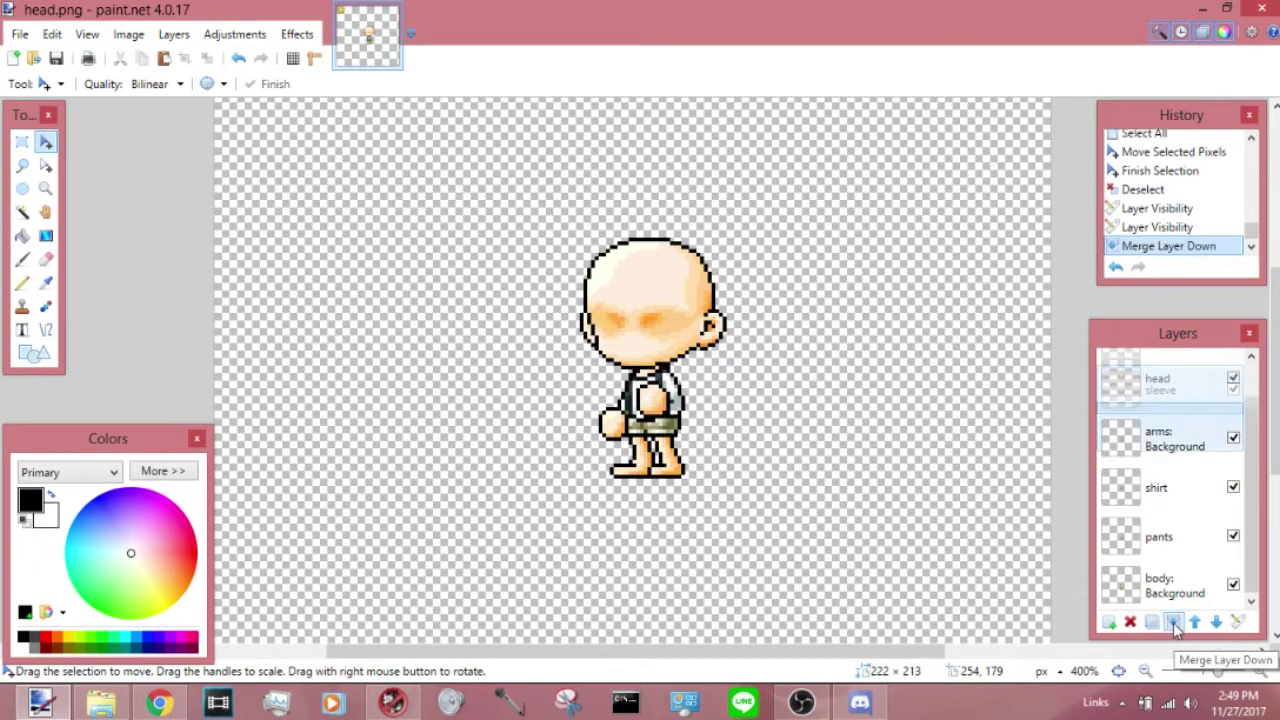
pyautogui.click(1233, 438)
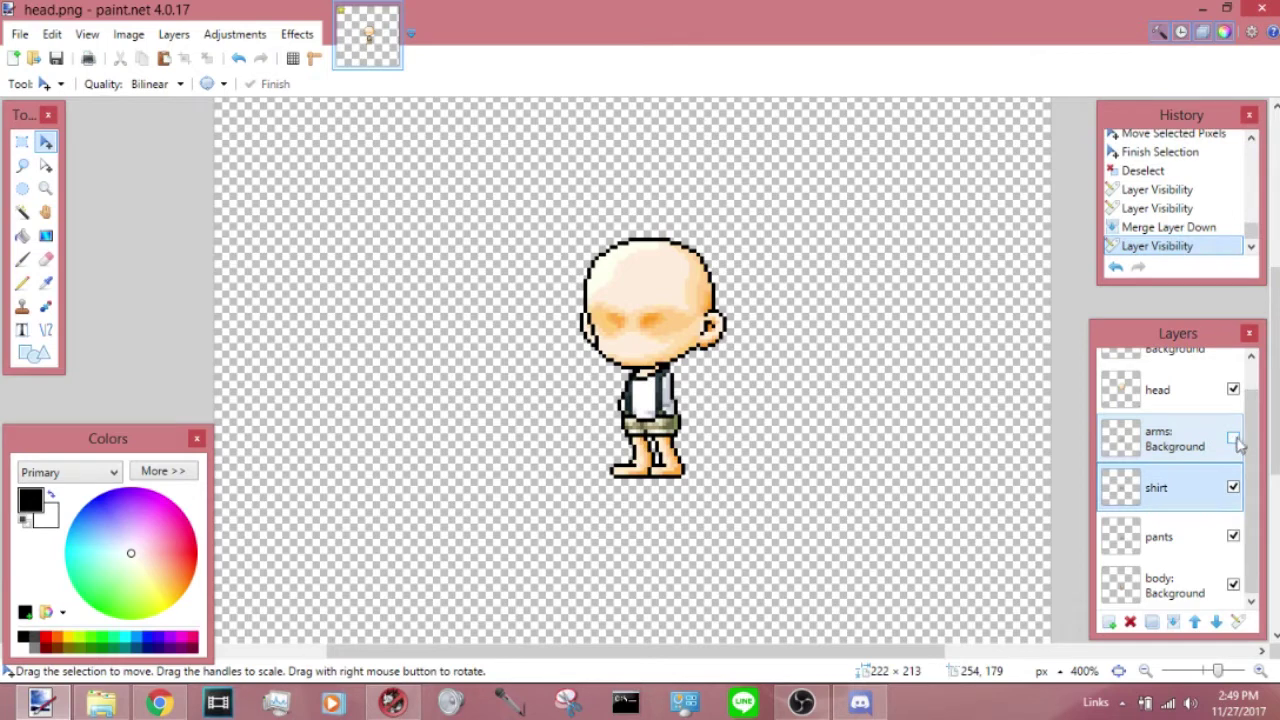
pyautogui.click(1233, 439)
pyautogui.click(1233, 439)
pyautogui.click(1233, 439)
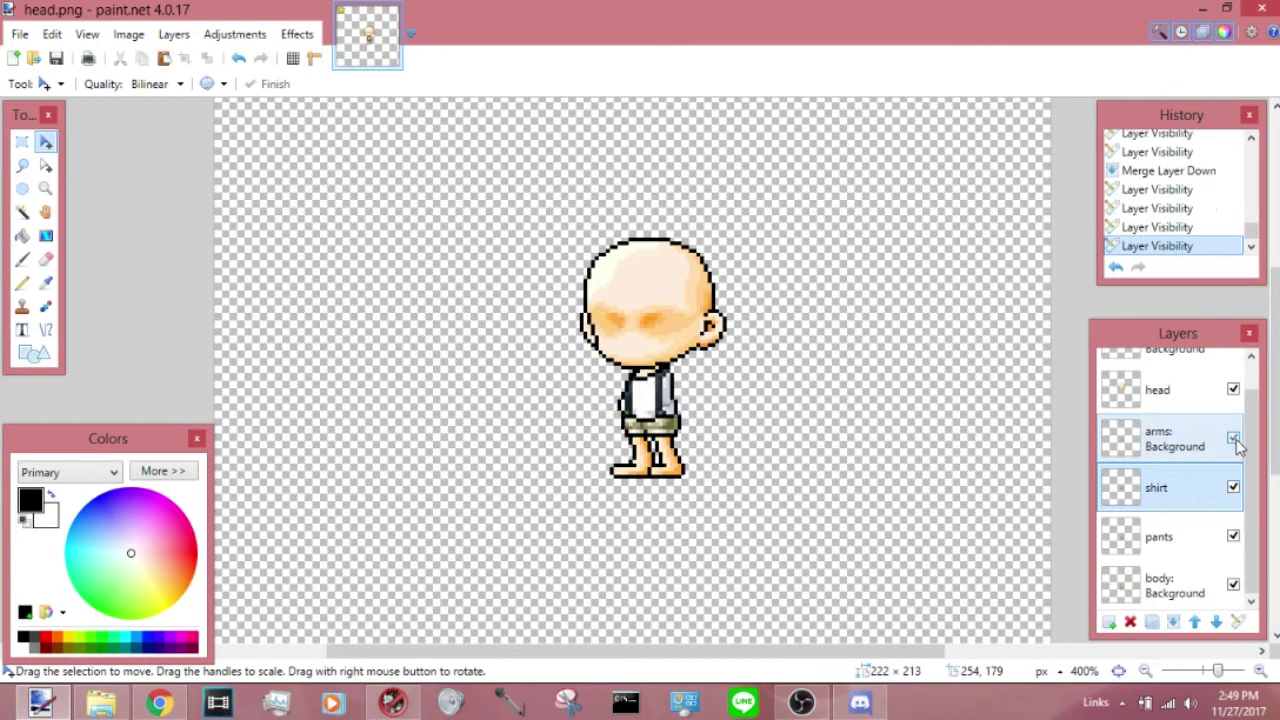
pyautogui.click(1233, 439)
pyautogui.click(1233, 439)
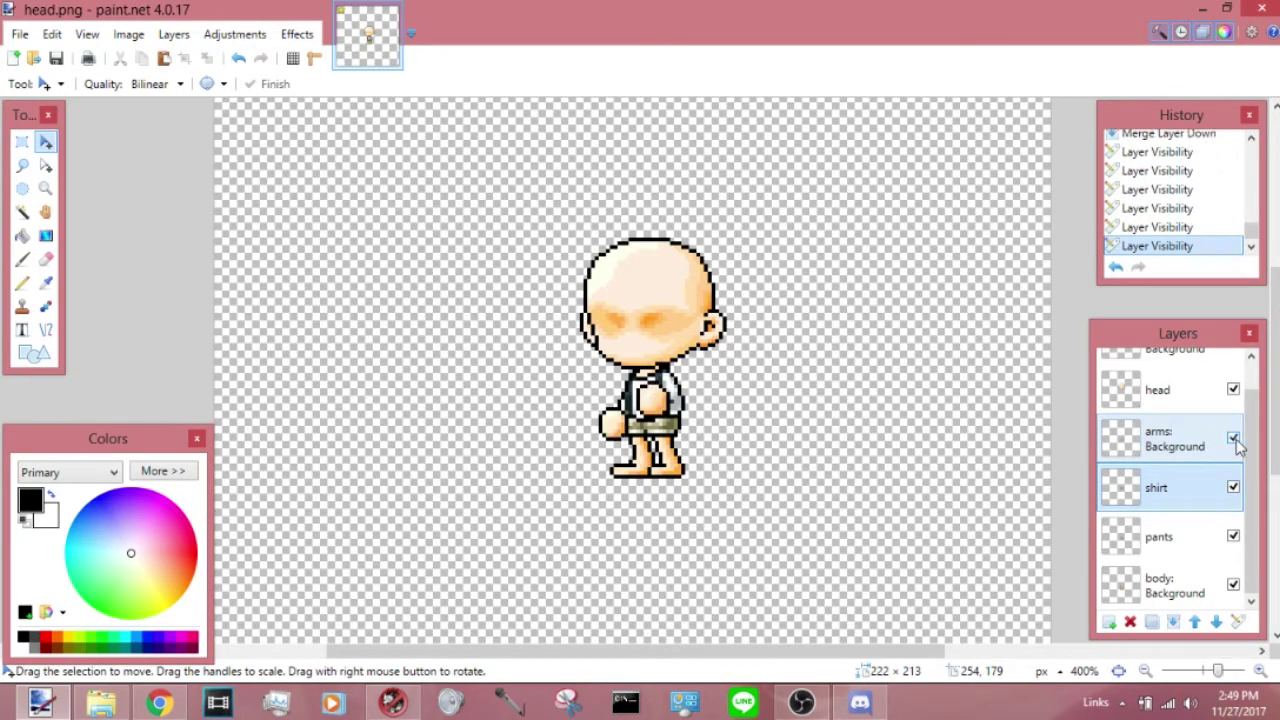
# Merge shirt into pants and pants into body, then check and select body
pyautogui.click(1176, 622)
pyautogui.click(1176, 622)
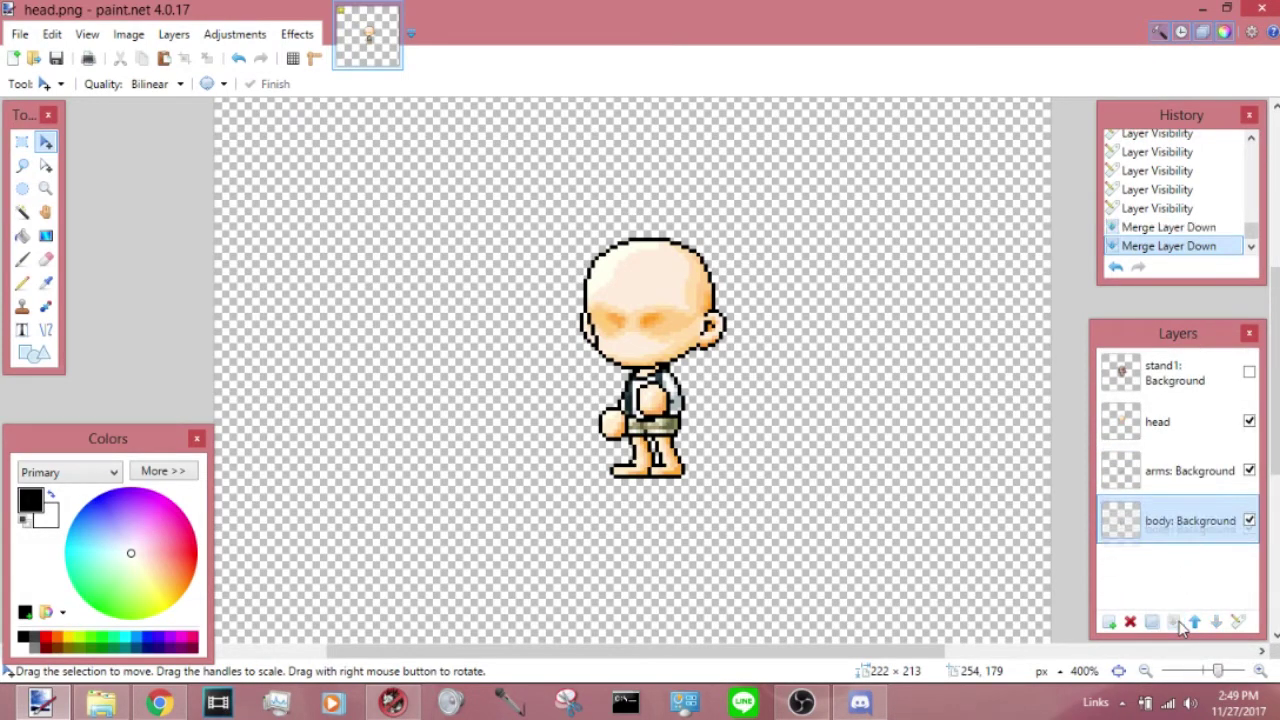
pyautogui.click(1249, 520)
pyautogui.click(1249, 520)
pyautogui.click(1249, 520)
pyautogui.click(1249, 520)
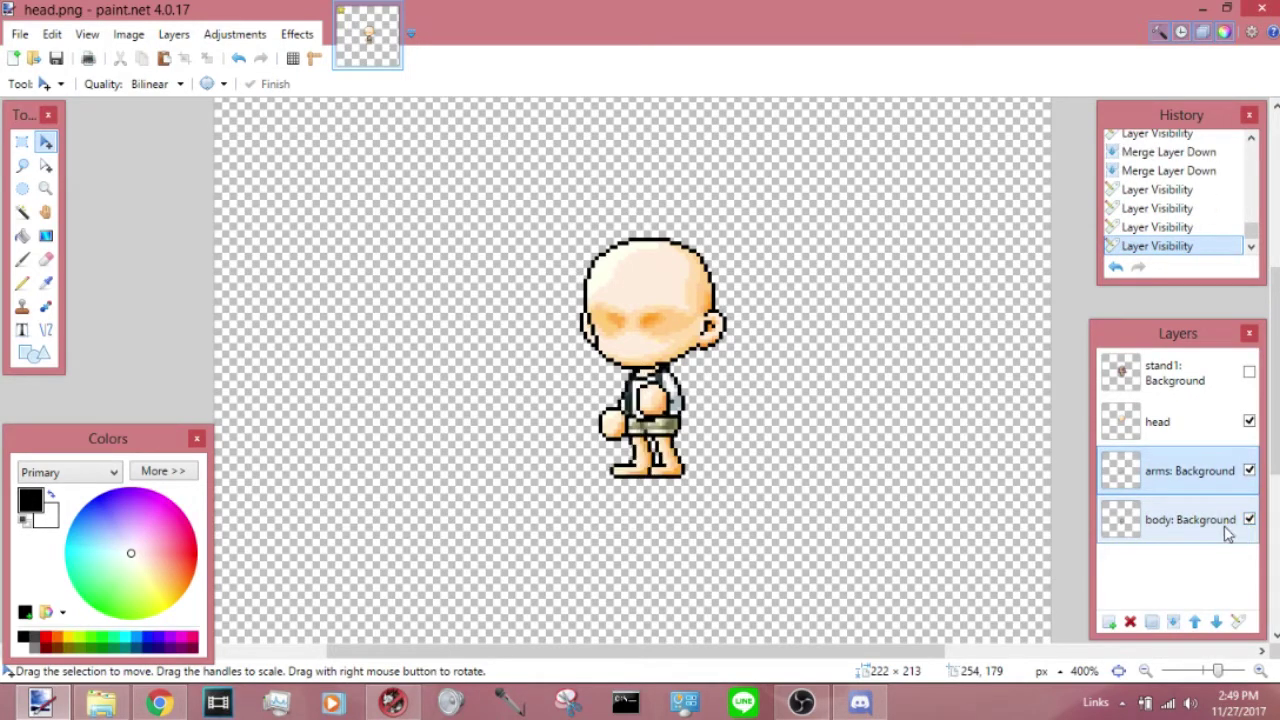
pyautogui.click(1119, 519)
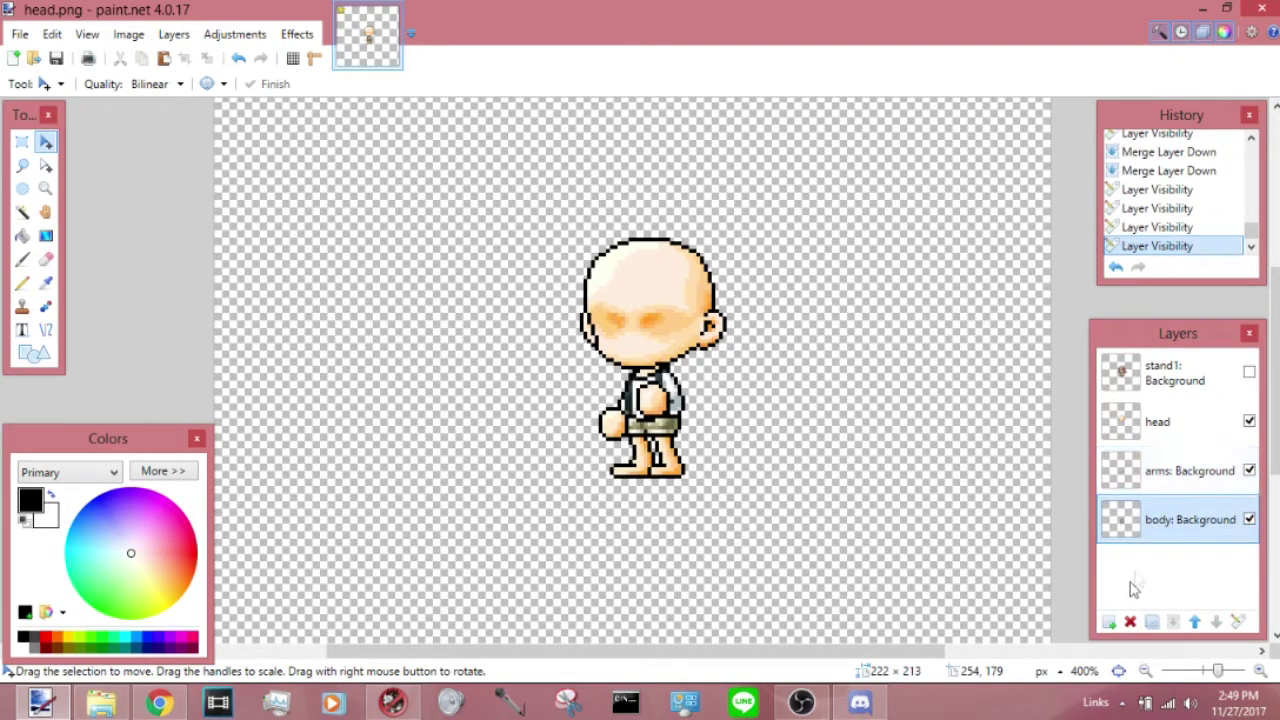
# Add an empty layer named shoes above the body layer
pyautogui.click(1110, 622)
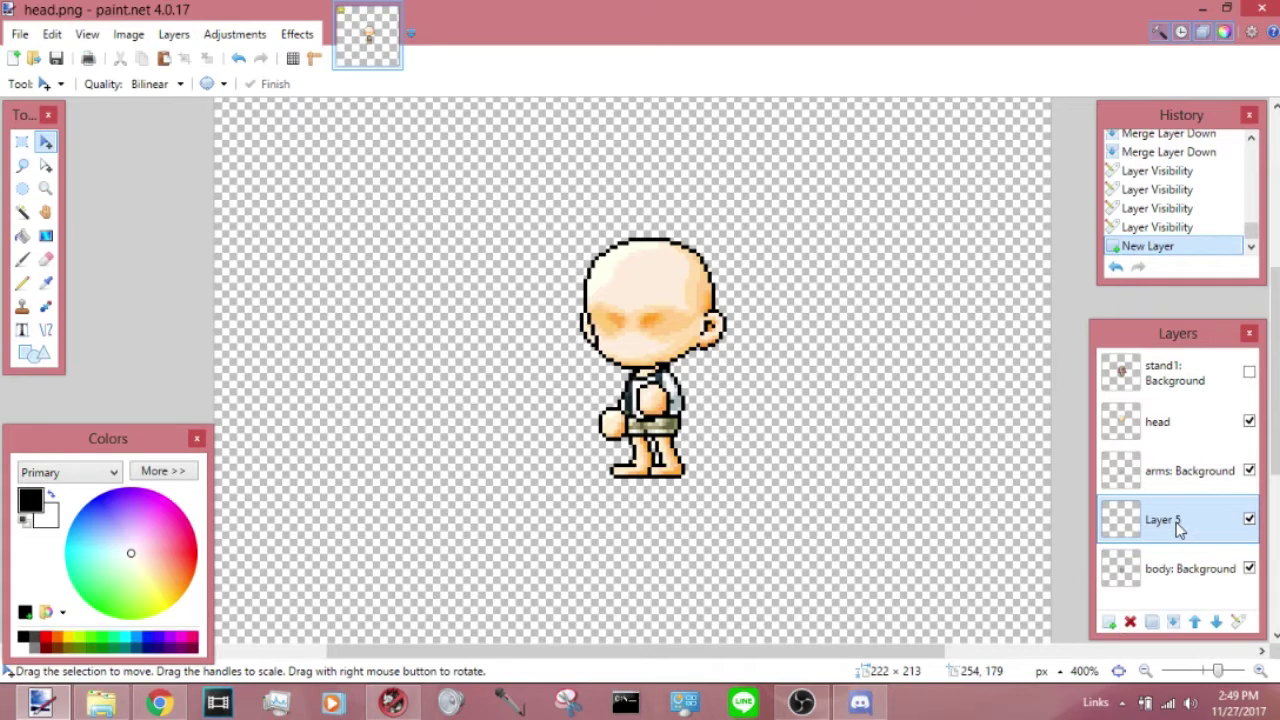
pyautogui.doubleClick(1177, 528)
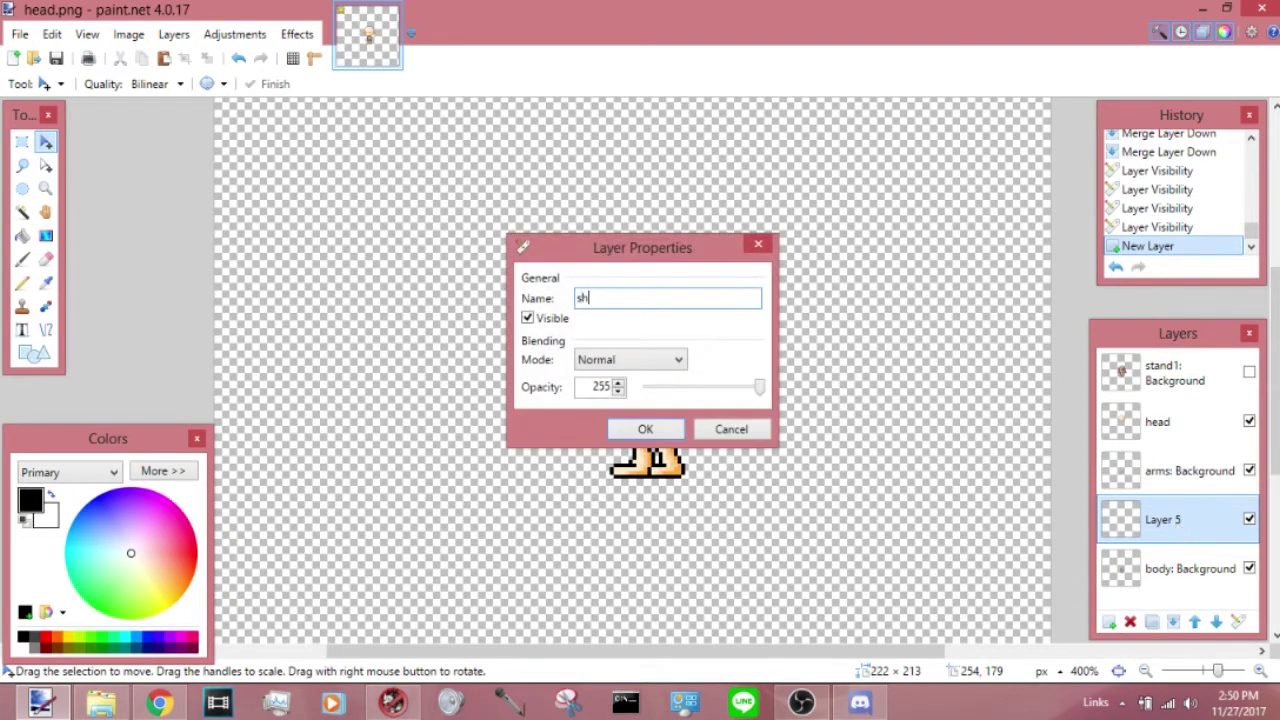
pyautogui.write('shoes')
pyautogui.press('Return')
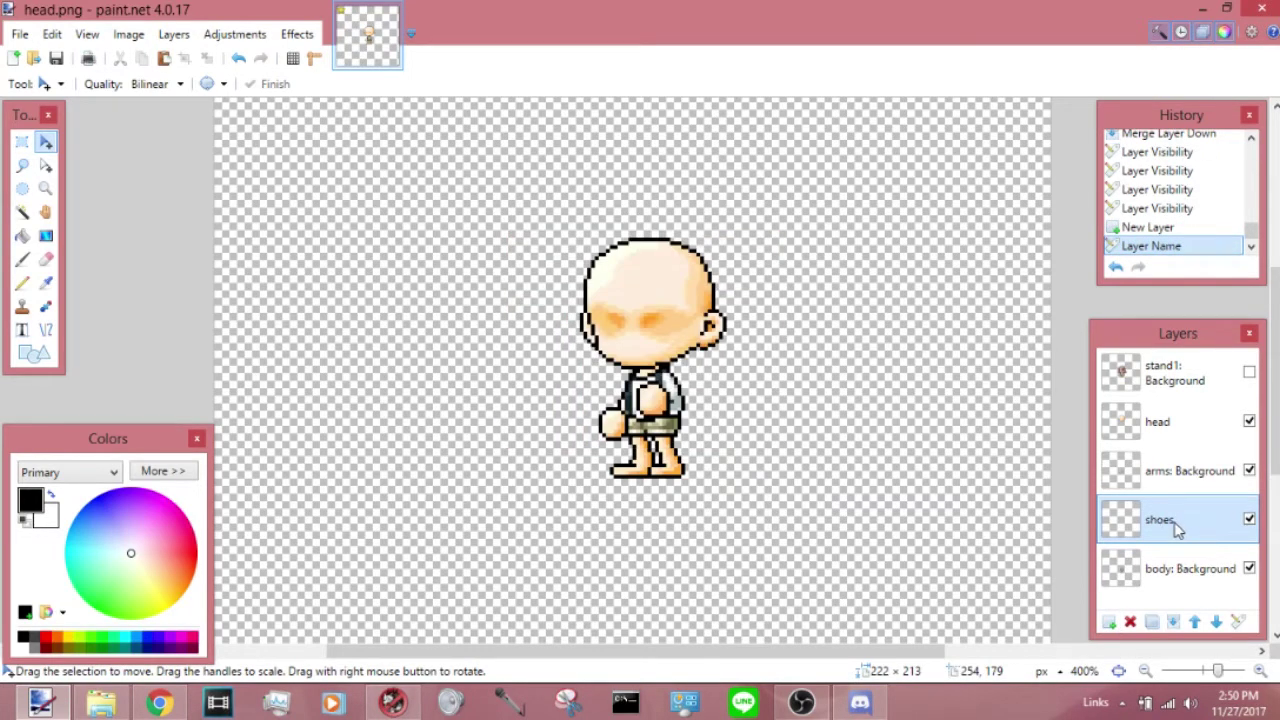
pyautogui.click(158, 703)
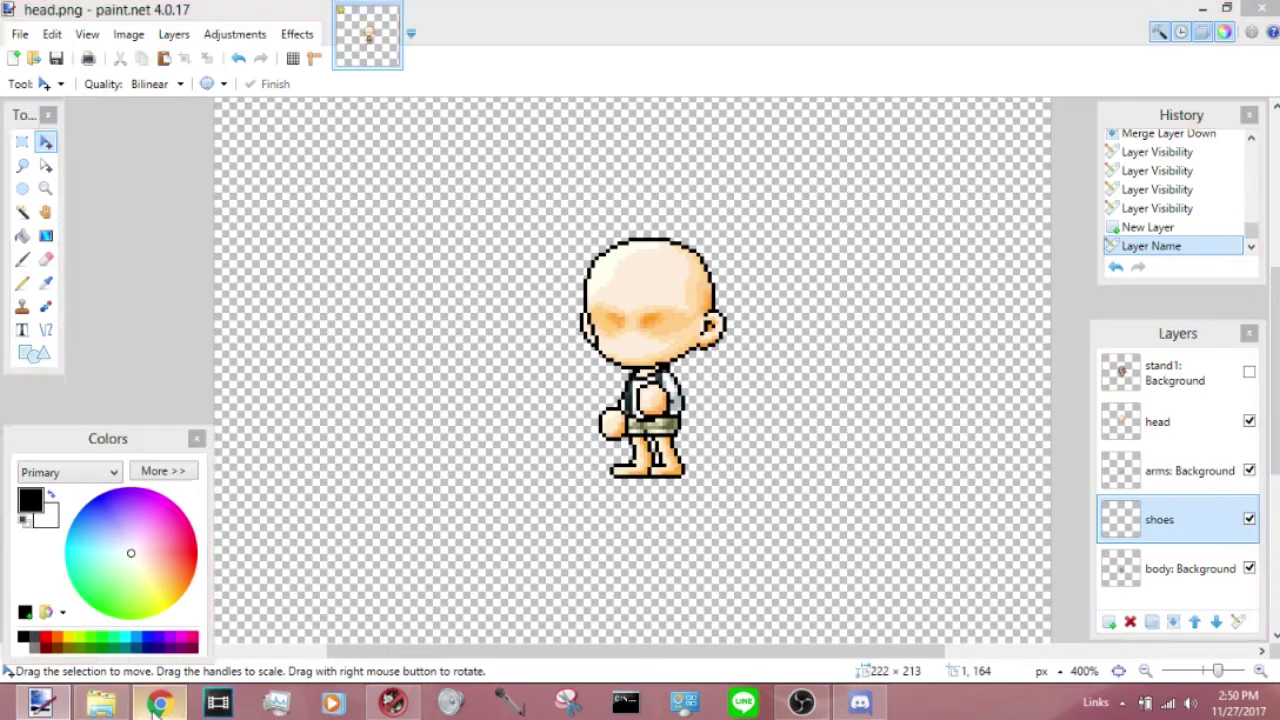
# Read Puppy Slippers' stand2 offsets (Origin 10, 5; navel 0, -19) and copy the shoes image
pyautogui.click(363, 27)
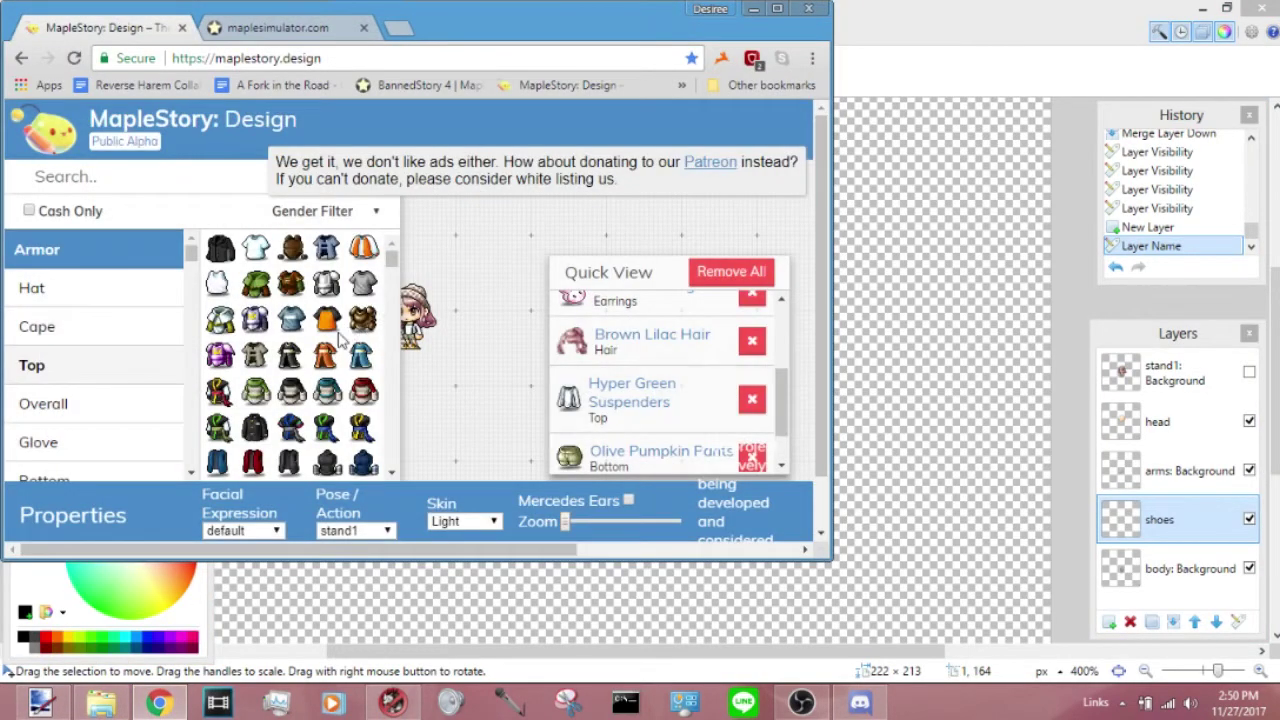
pyautogui.scroll(-1, 655, 400)
pyautogui.scroll(3, 655, 400)
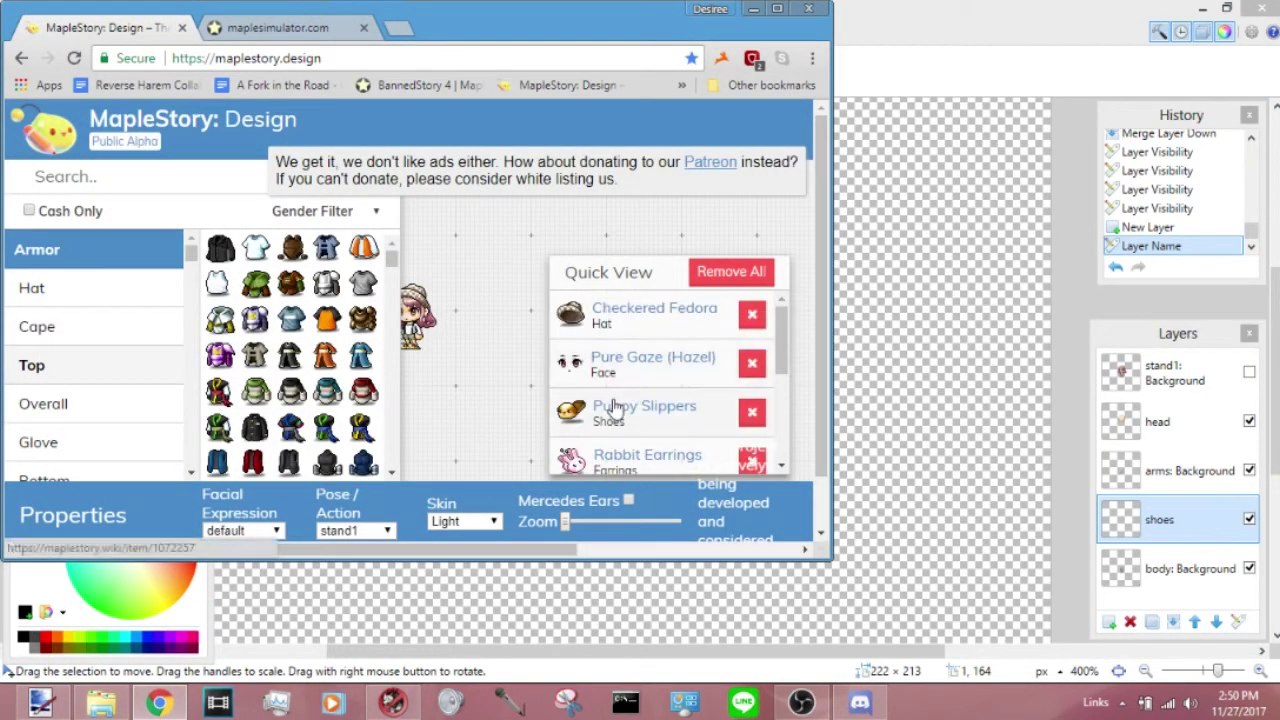
pyautogui.click(610, 407)
pyautogui.scroll(-5, 426, 366)
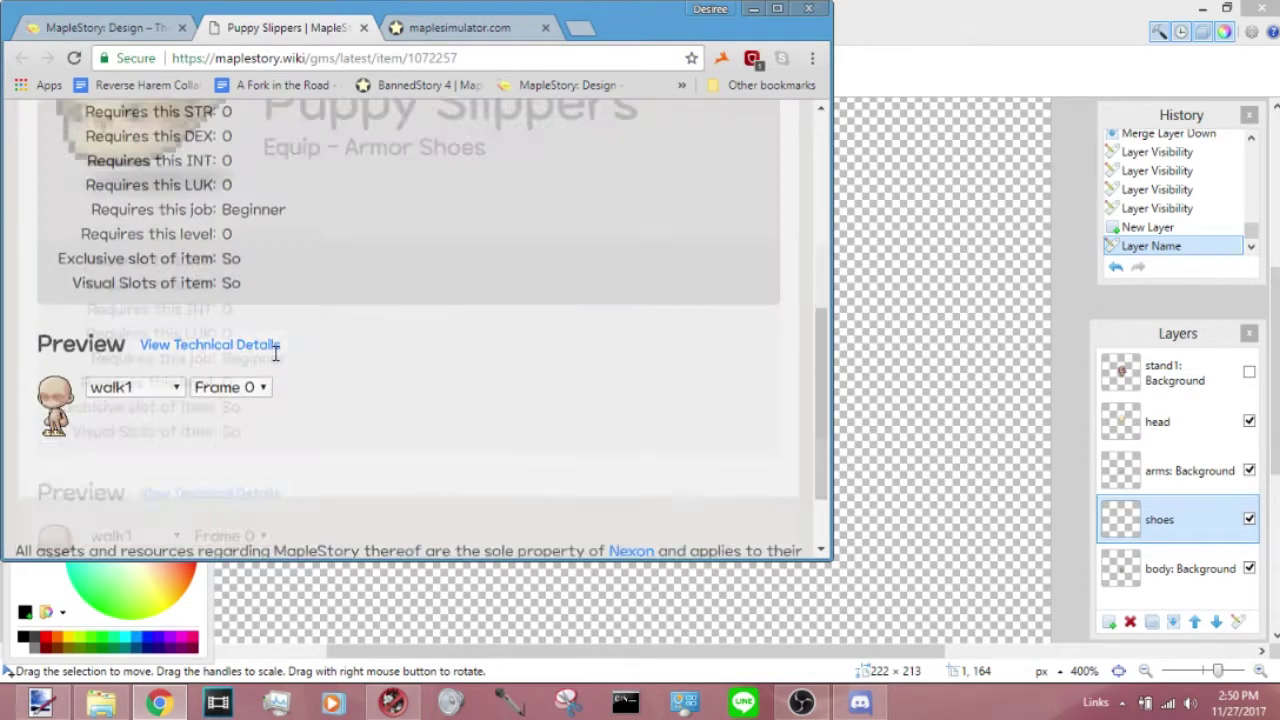
pyautogui.click(135, 382)
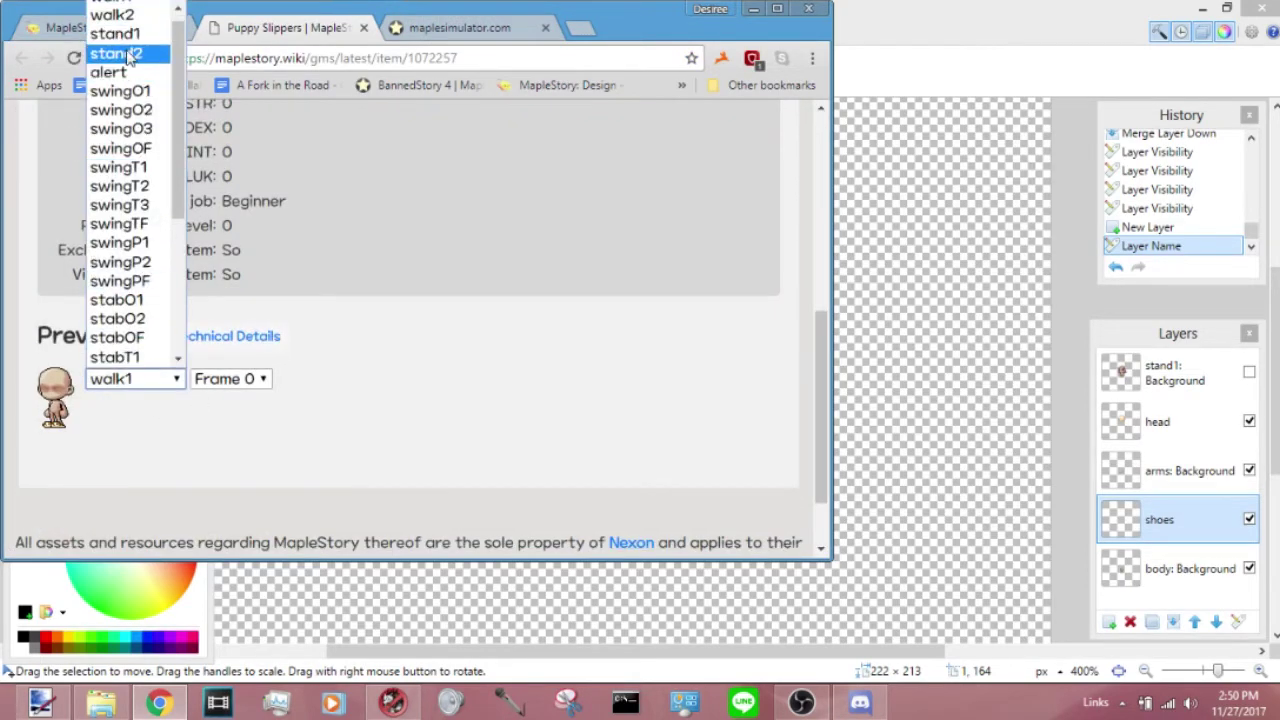
pyautogui.click(115, 51)
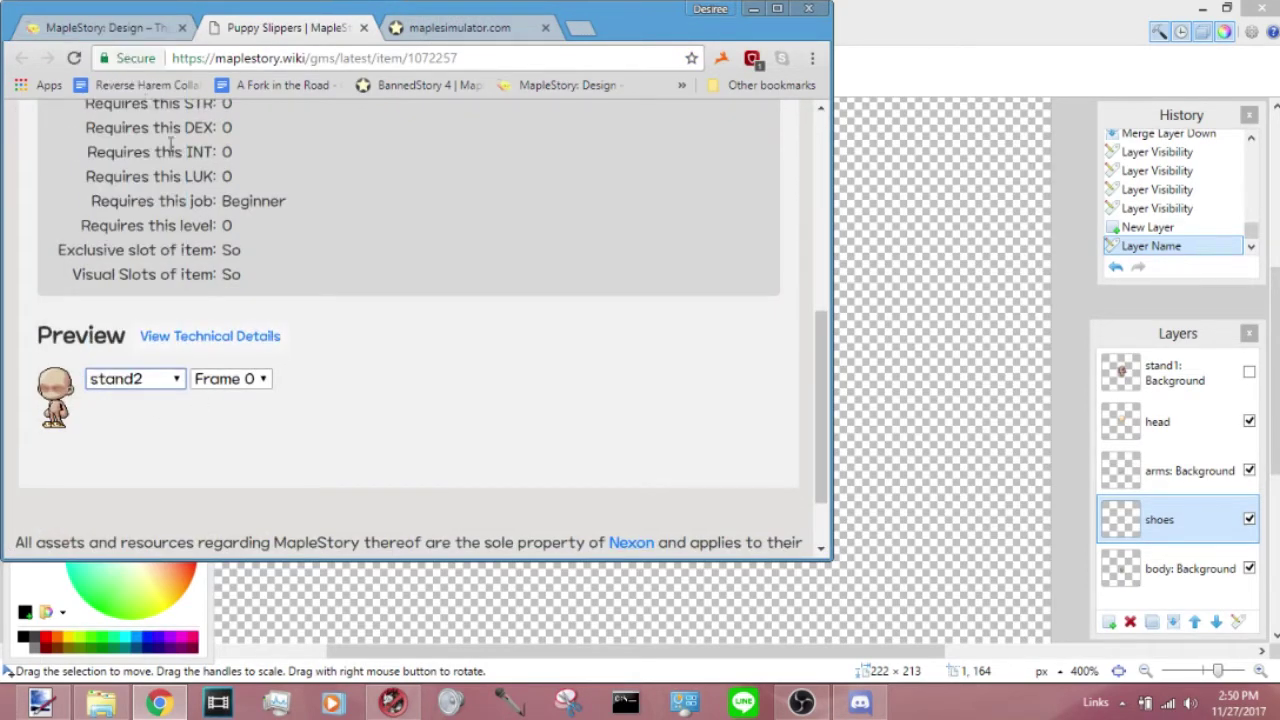
pyautogui.click(225, 340)
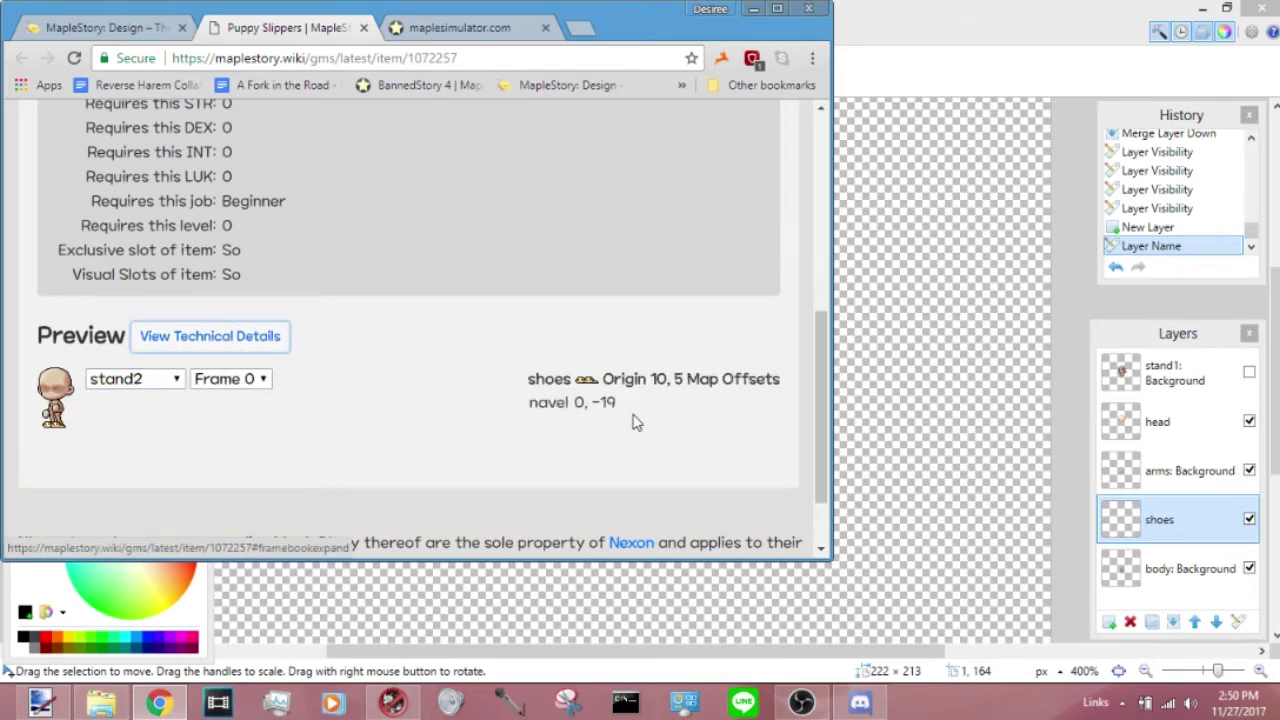
pyautogui.rightClick(587, 380)
pyautogui.click(650, 434)
# Paste the slippers and align them on the feet, nudging one pixel right against stand1
pyautogui.click(1071, 30)
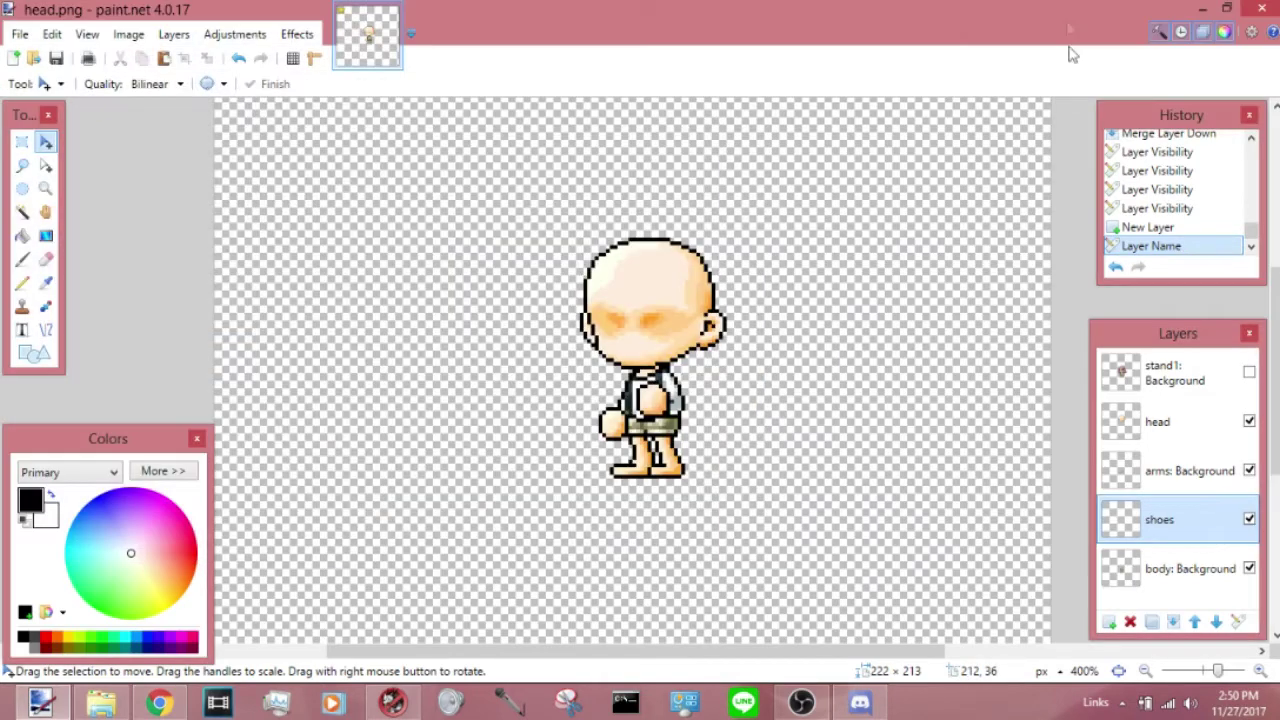
pyautogui.hotkey('ctrl', 'v')
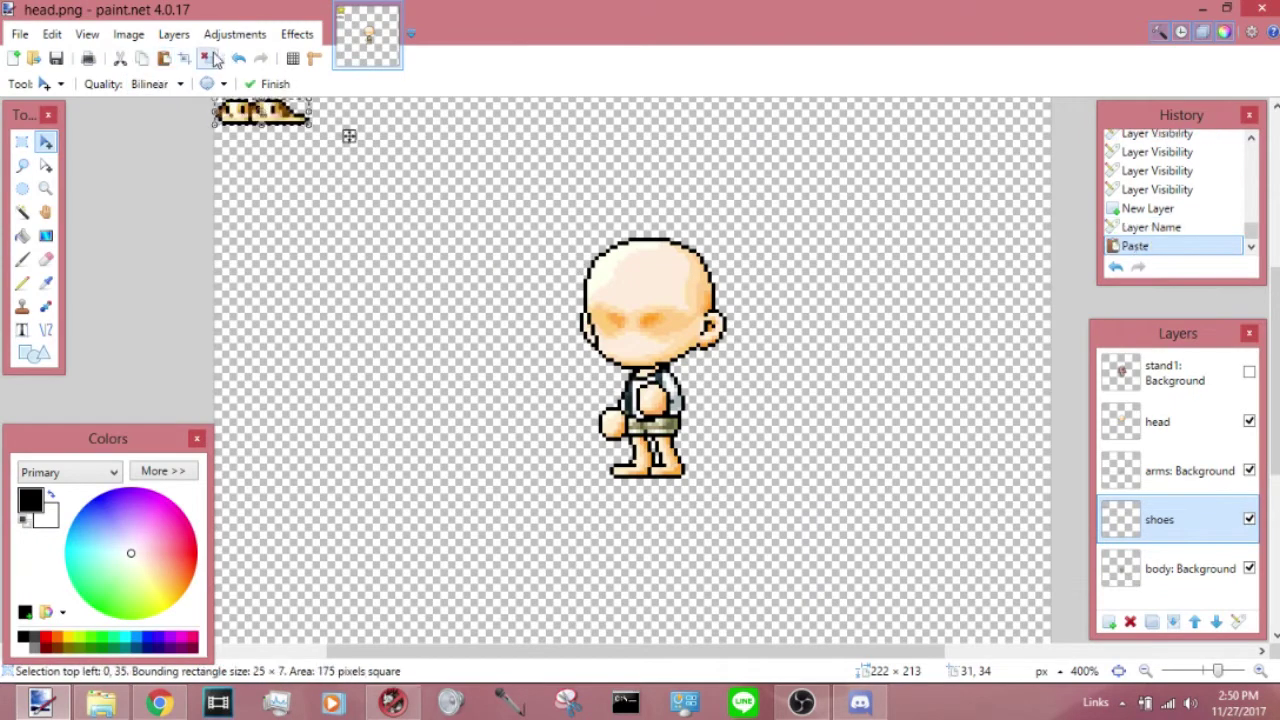
pyautogui.hotkey('ctrl', 'd')
pyautogui.hotkey('ctrl', 'a')
pyautogui.moveTo(280, 118); pyautogui.dragTo(660, 470)
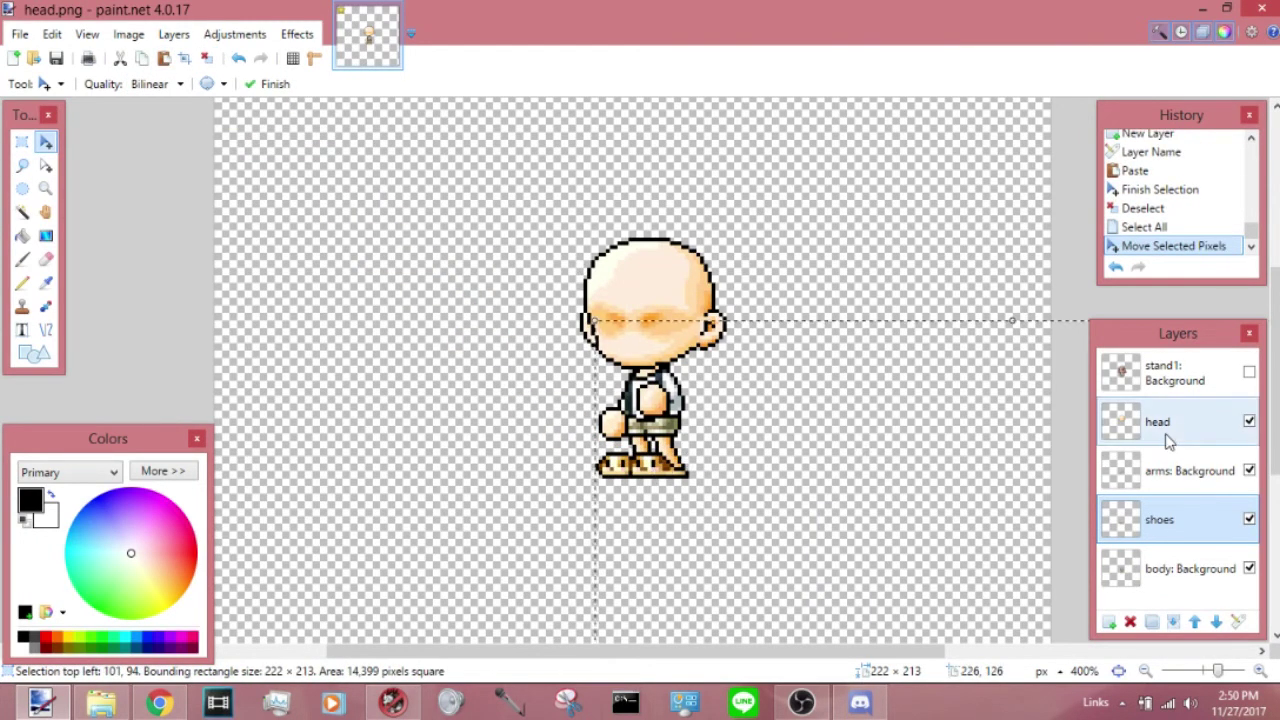
pyautogui.click(1249, 372)
pyautogui.click(1249, 372)
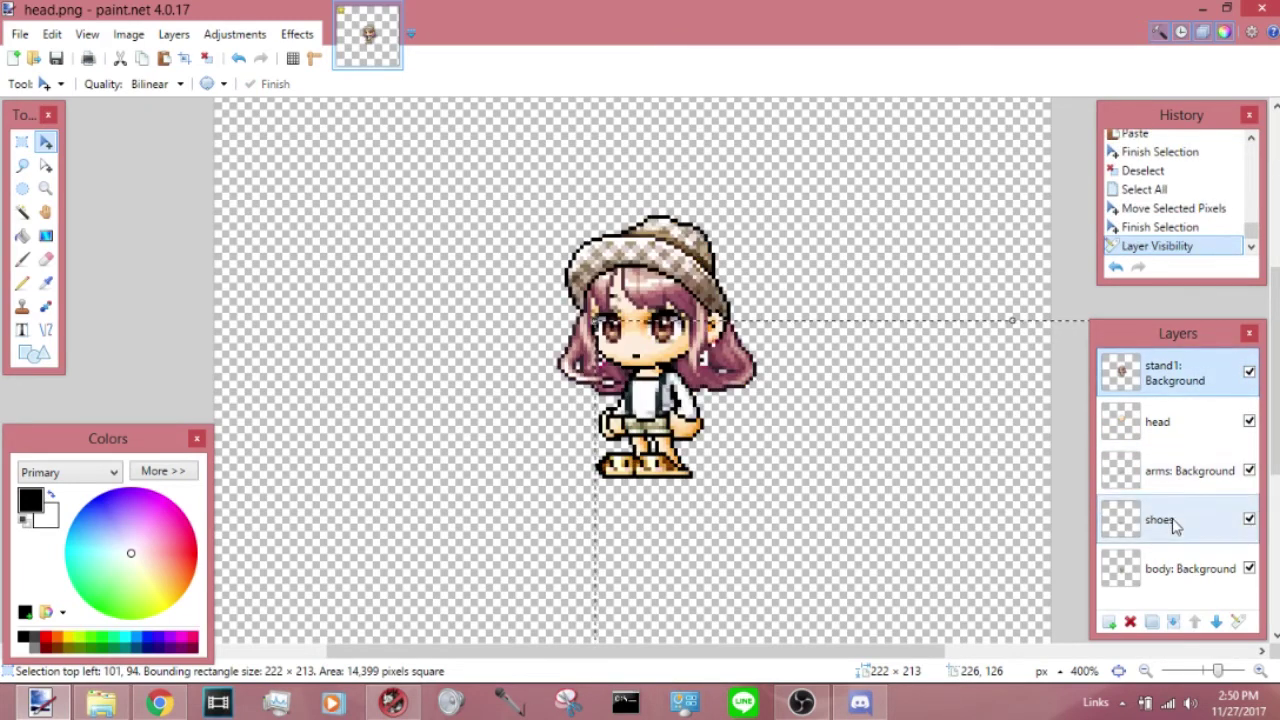
pyautogui.click(779, 423)
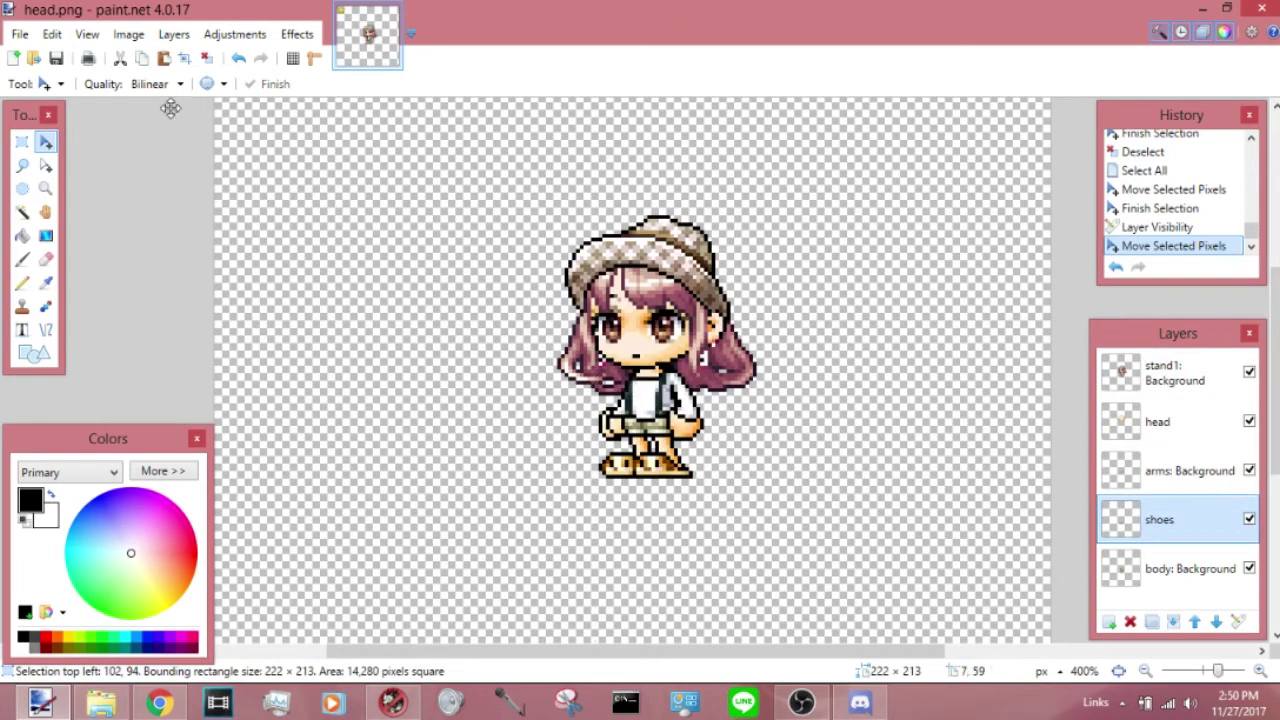
pyautogui.press('Right')
pyautogui.click(249, 84)
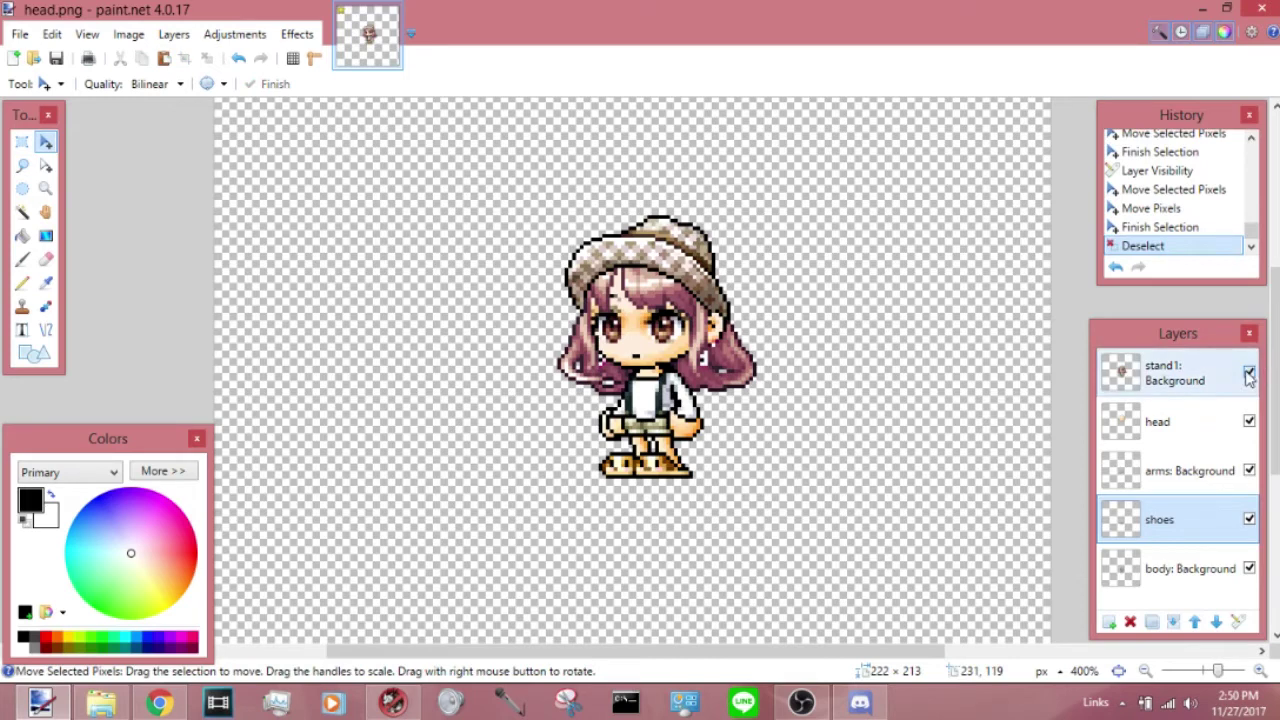
pyautogui.click(1249, 372)
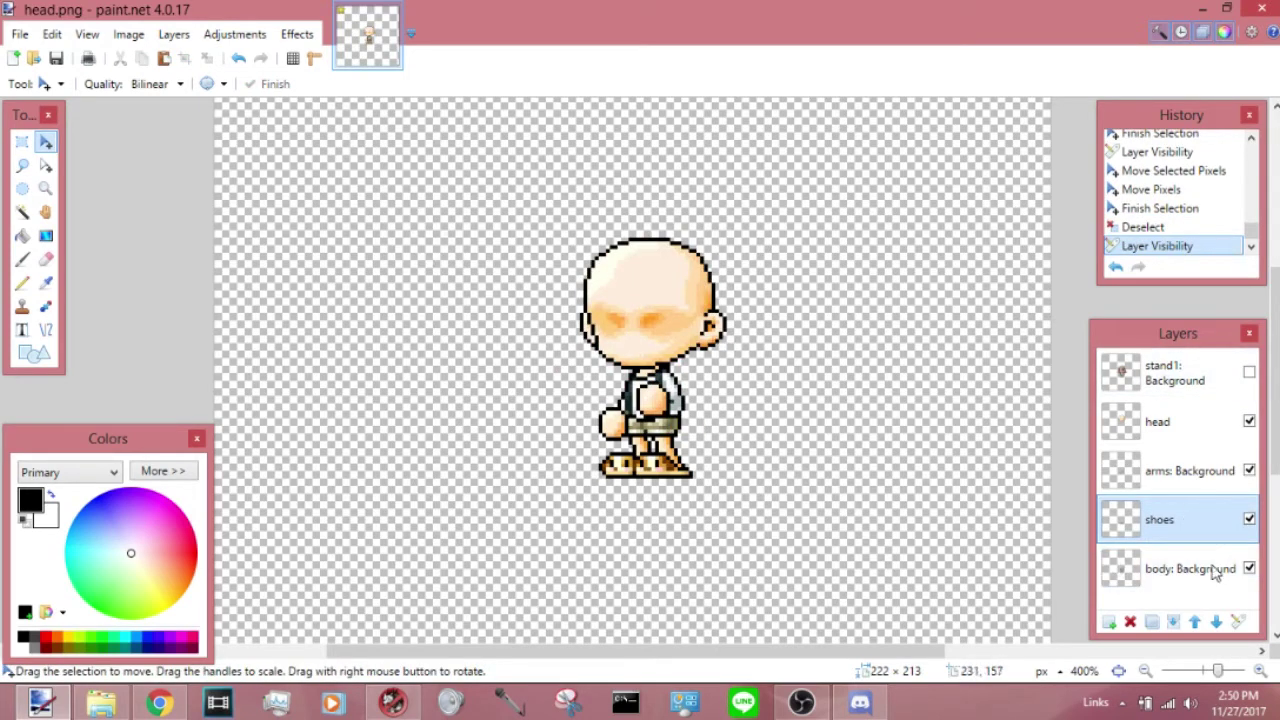
# Merge the shoes layer into body, then select arms and toggle its visibility to check
pyautogui.click(1173, 622)
pyautogui.click(1180, 490)
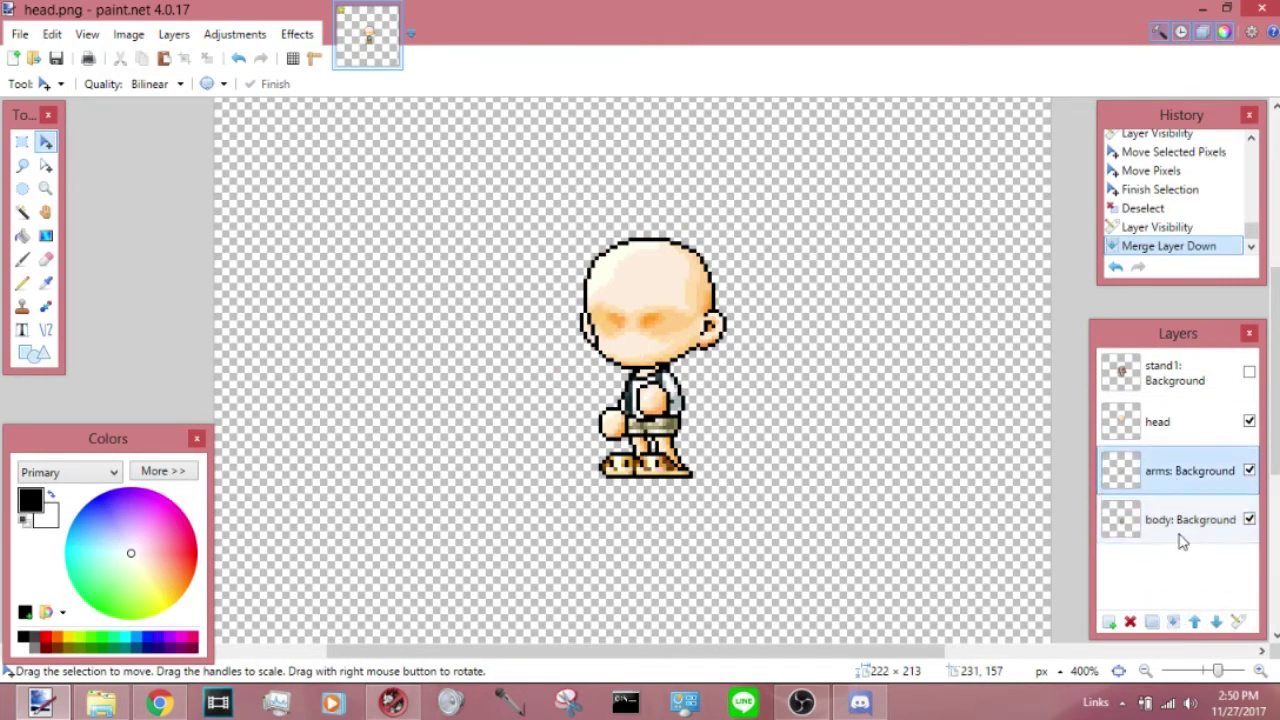
pyautogui.click(1249, 471)
pyautogui.click(1249, 471)
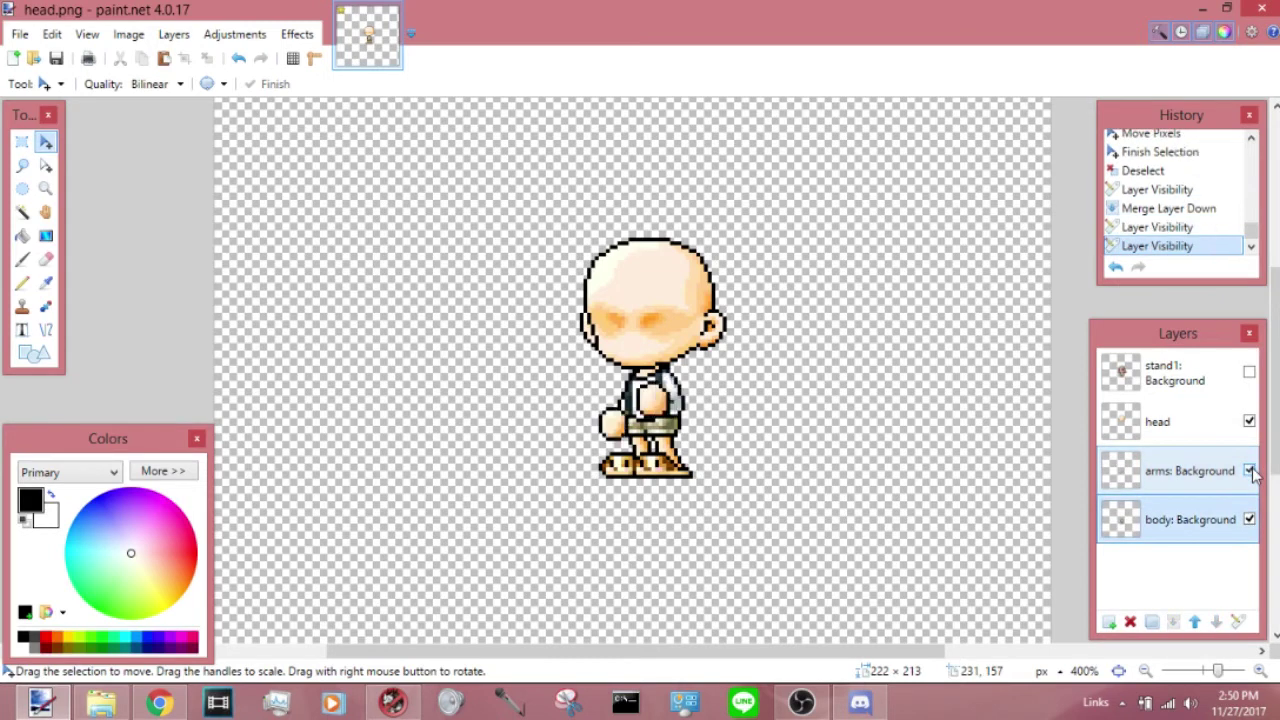
pyautogui.click(1249, 471)
pyautogui.click(1249, 471)
pyautogui.click(1183, 482)
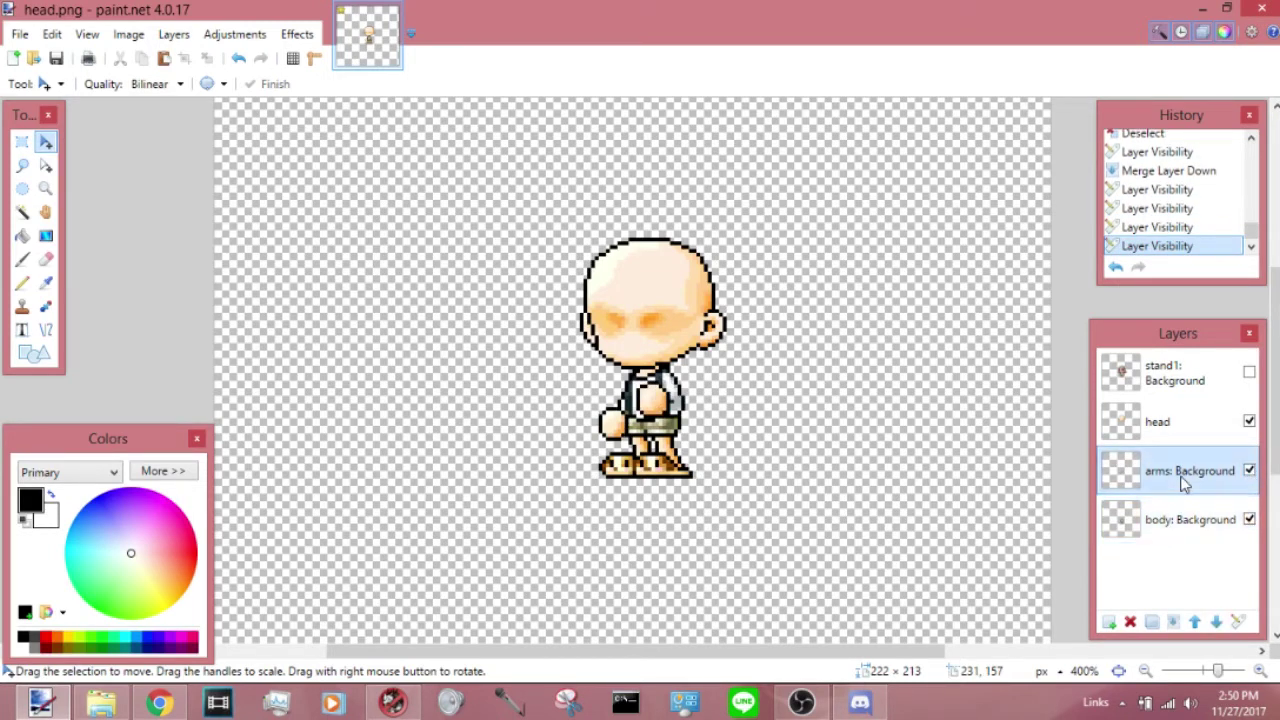
# Compare the arms and body layers, then merge arms down into body
pyautogui.click(1249, 471)
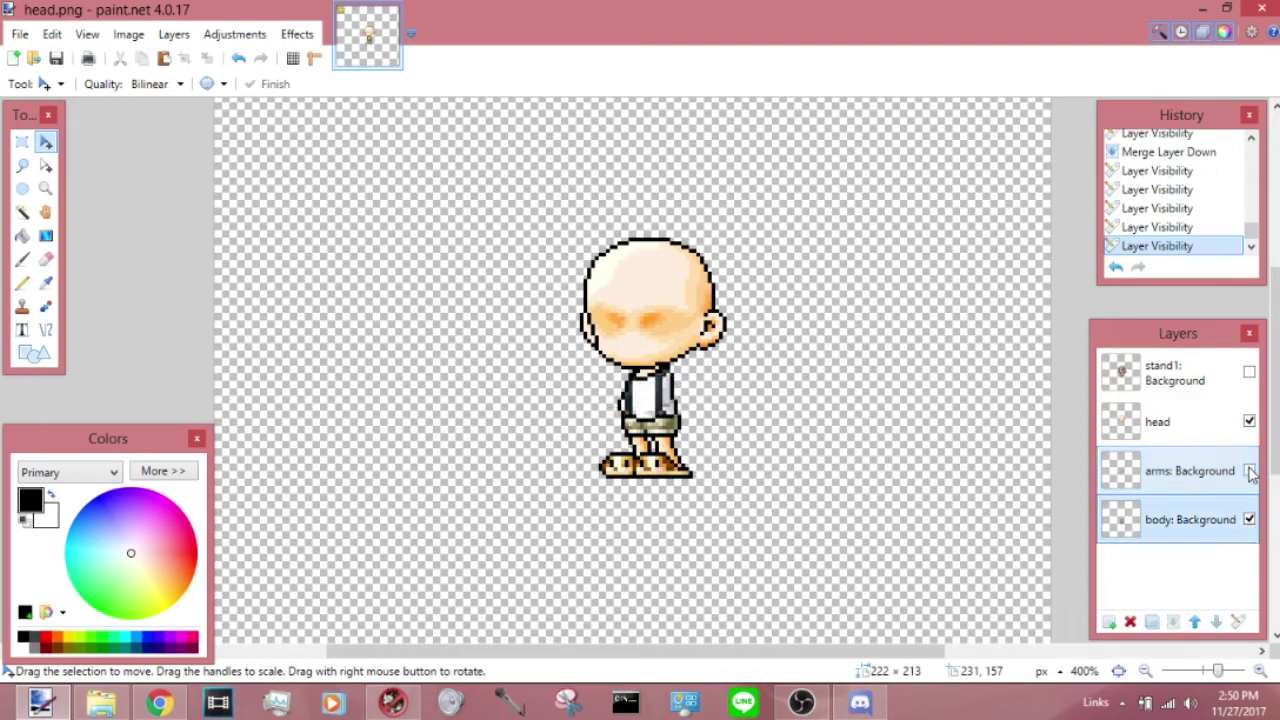
pyautogui.click(1249, 520)
pyautogui.click(1249, 471)
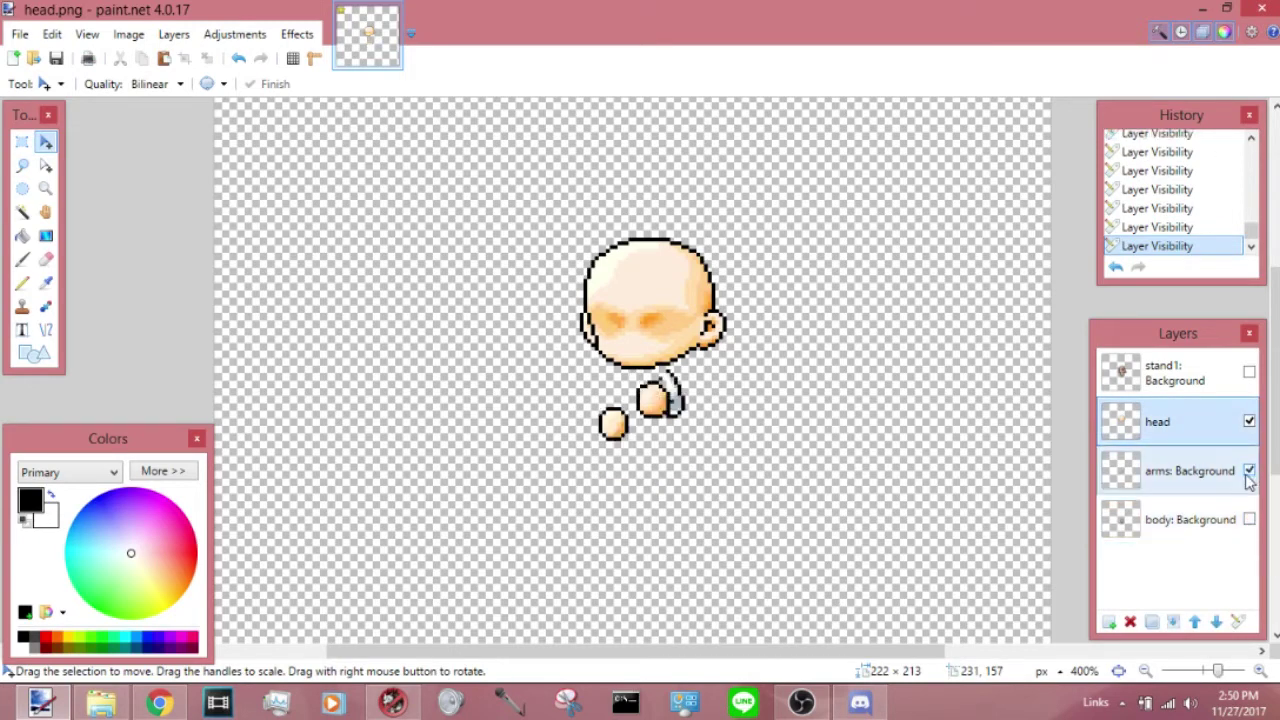
pyautogui.click(1249, 473)
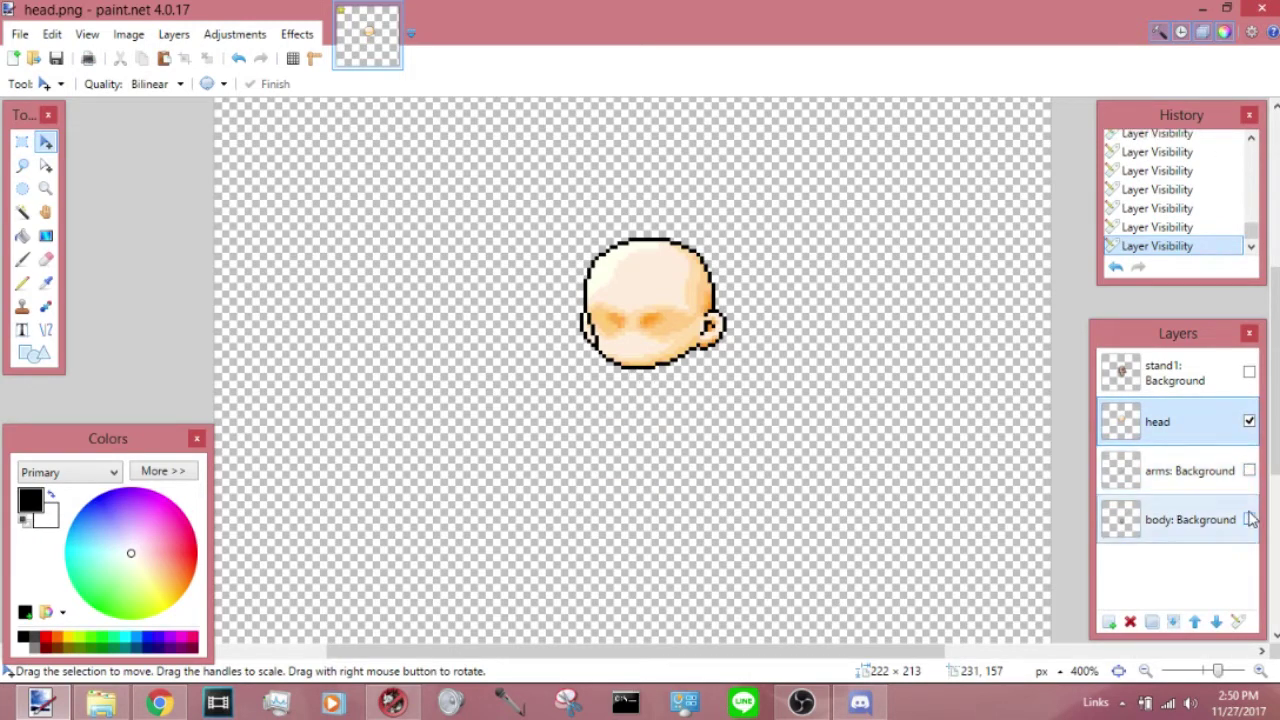
pyautogui.click(1249, 520)
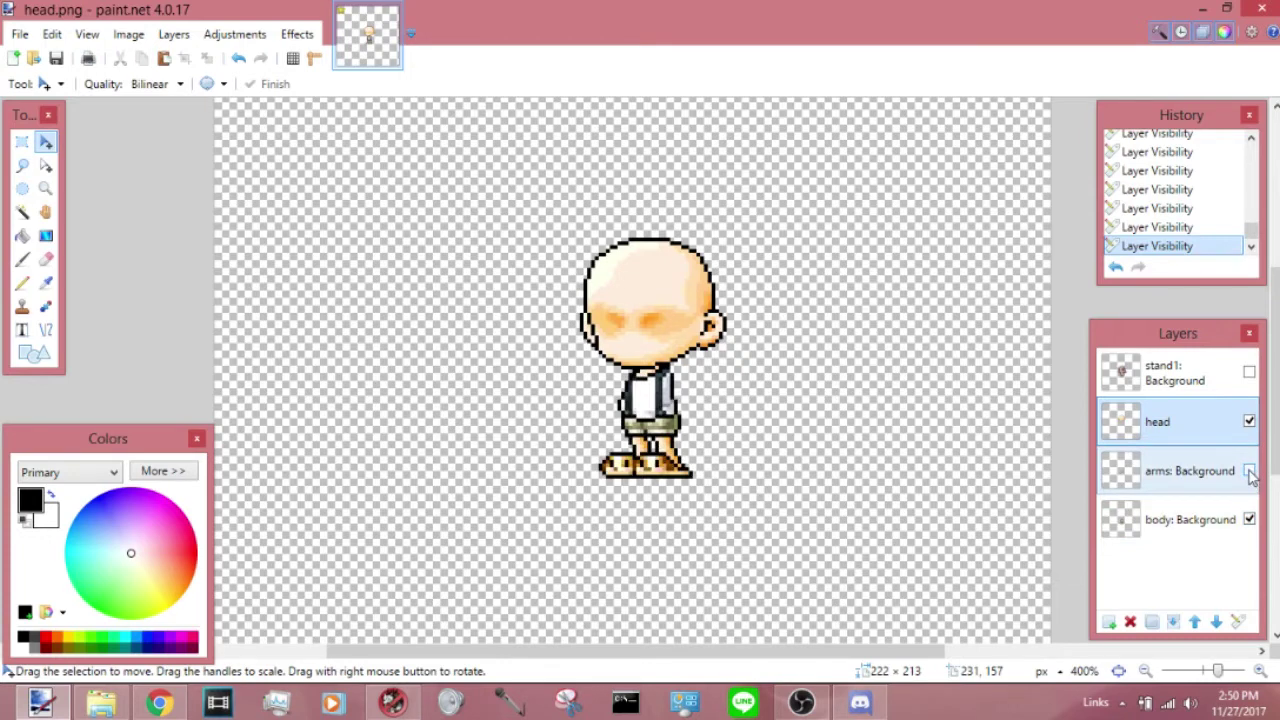
pyautogui.click(1249, 471)
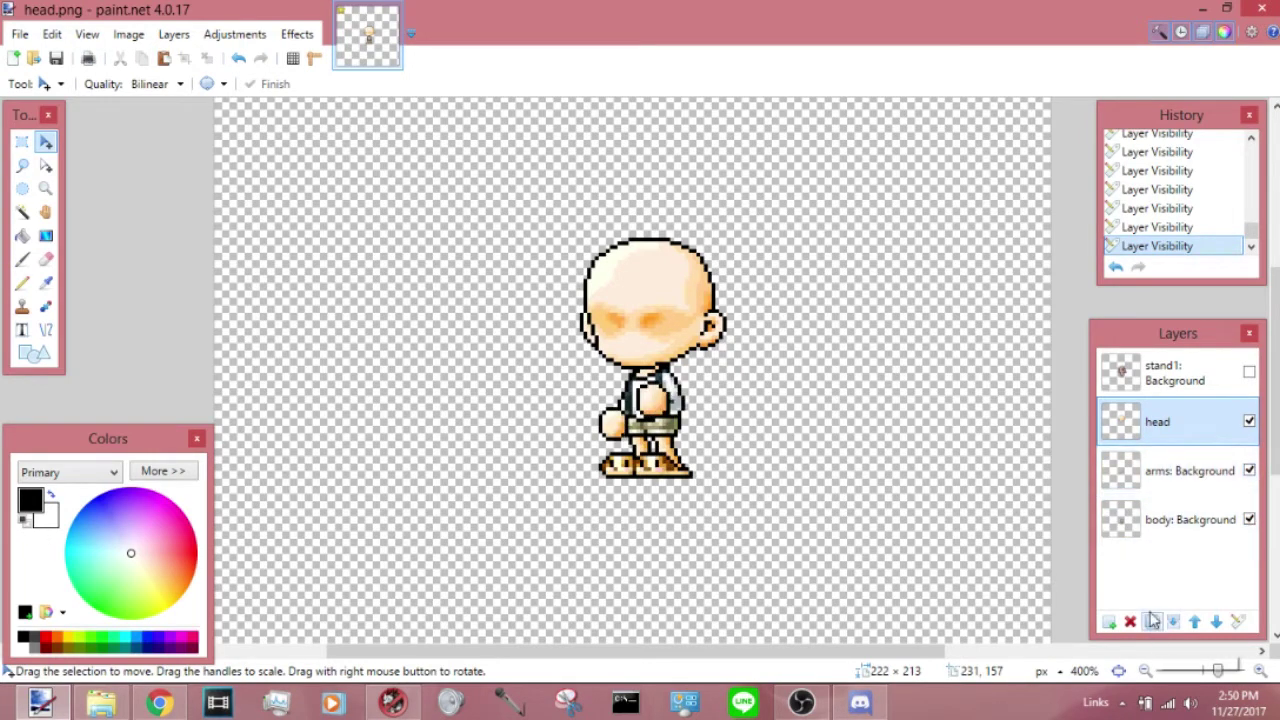
pyautogui.click(1185, 472)
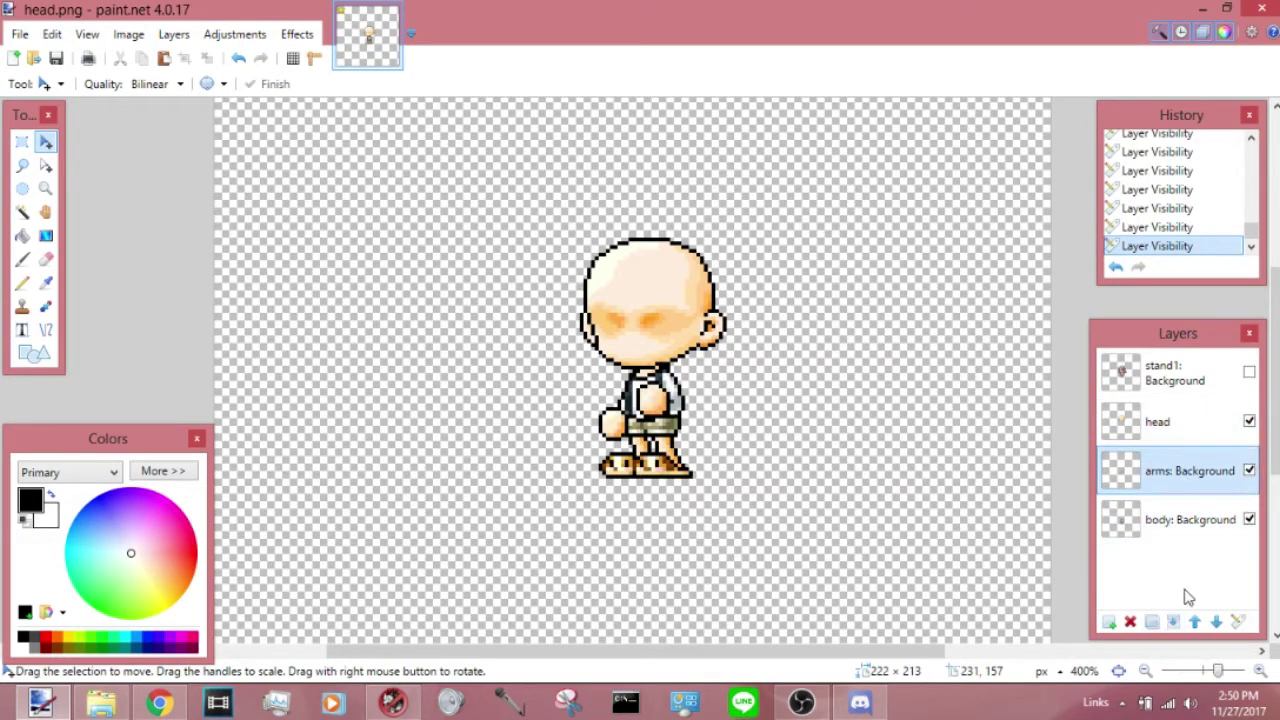
pyautogui.click(1175, 623)
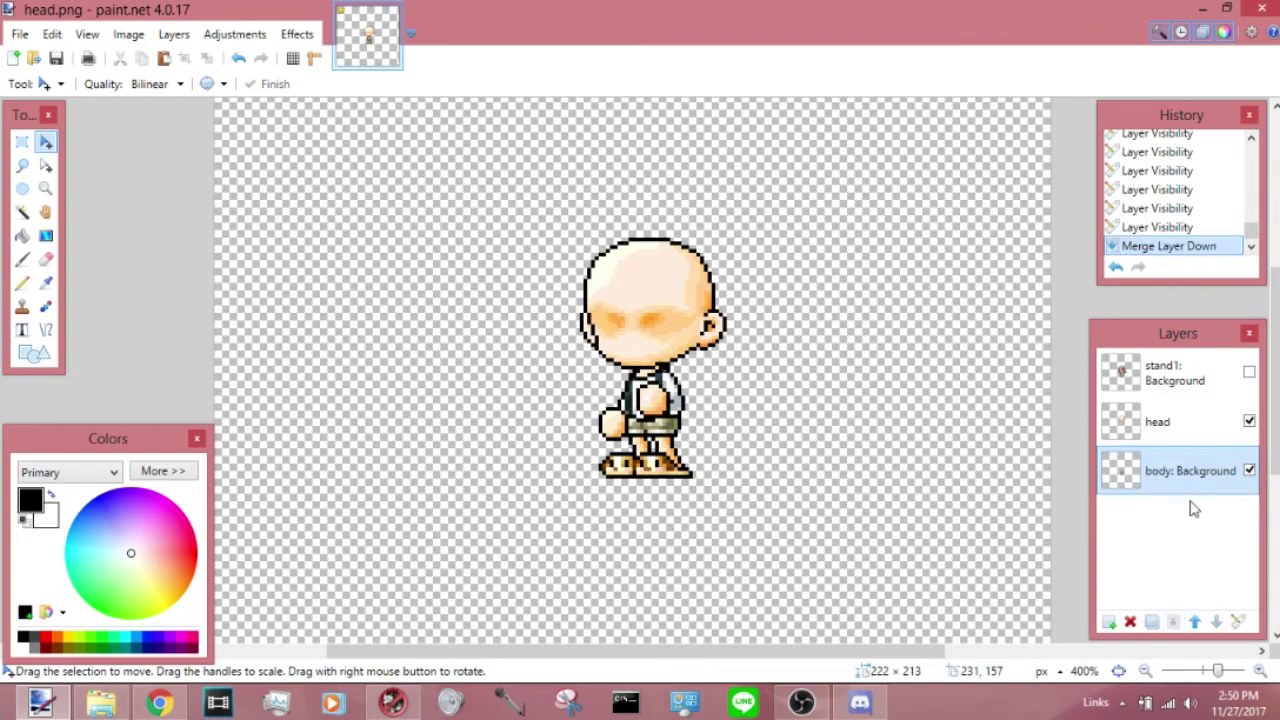
pyautogui.doubleClick(1249, 471)
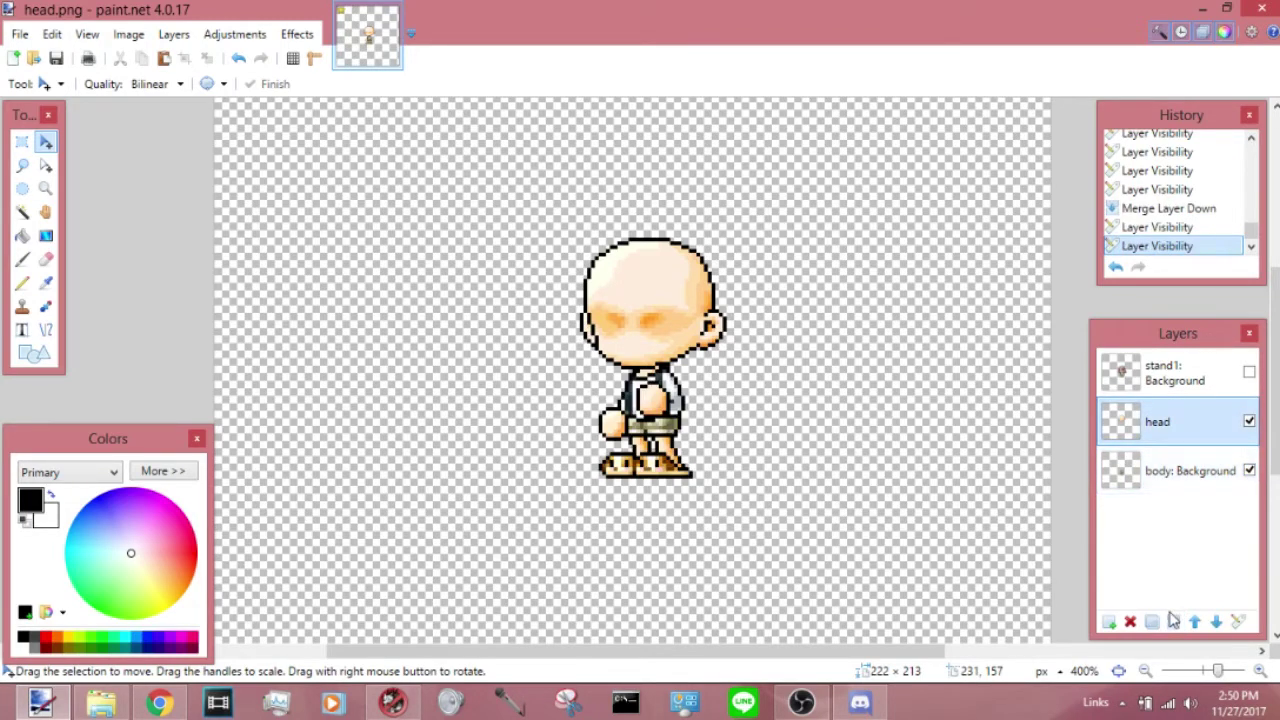
pyautogui.click(167, 703)
# Open Brown Lilac Hair's stand2 frame 0 technical details showing hair origin 21, 12
pyautogui.hotkey('ctrl', 'w')
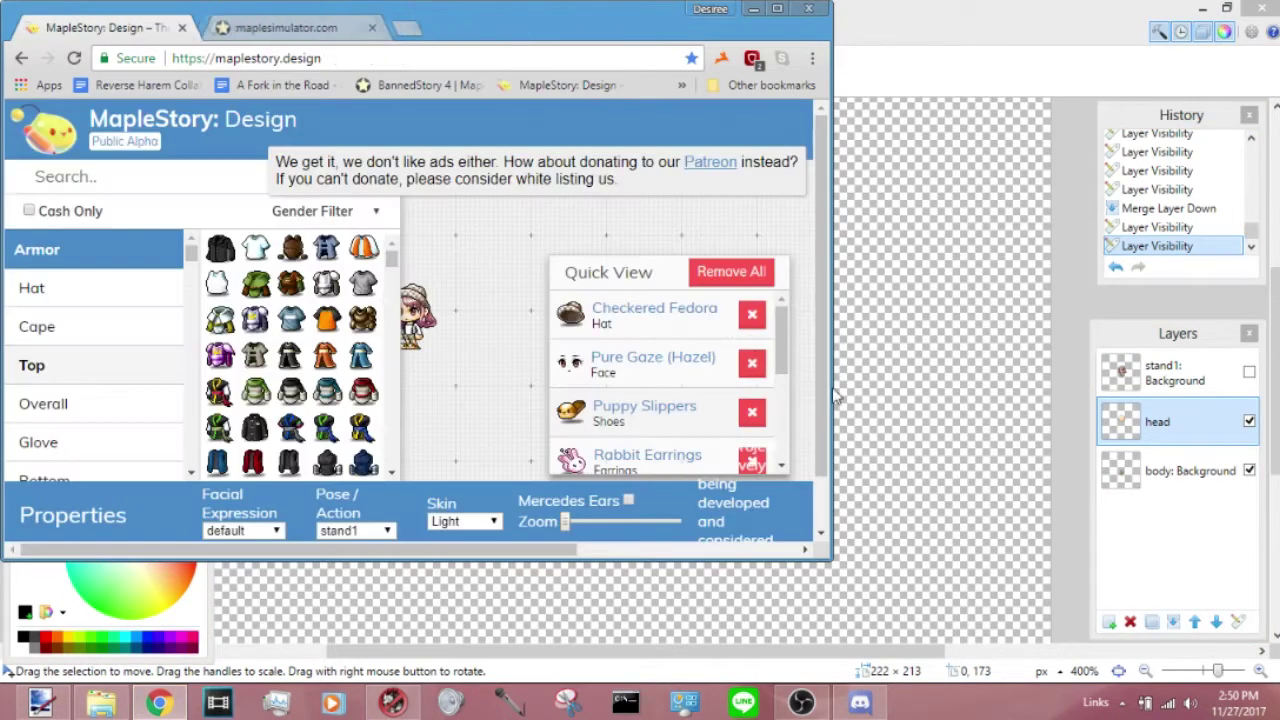
pyautogui.scroll(-5, 600, 365)
pyautogui.scroll(3, 602, 378)
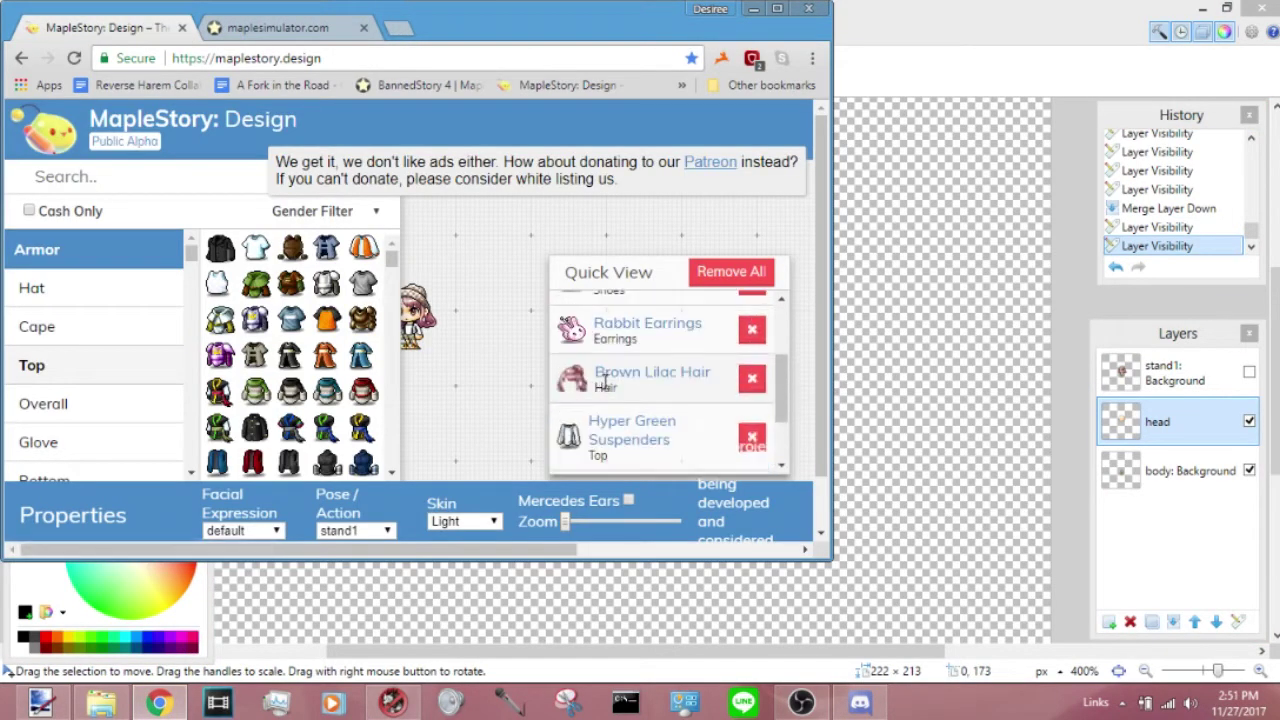
pyautogui.click(650, 378)
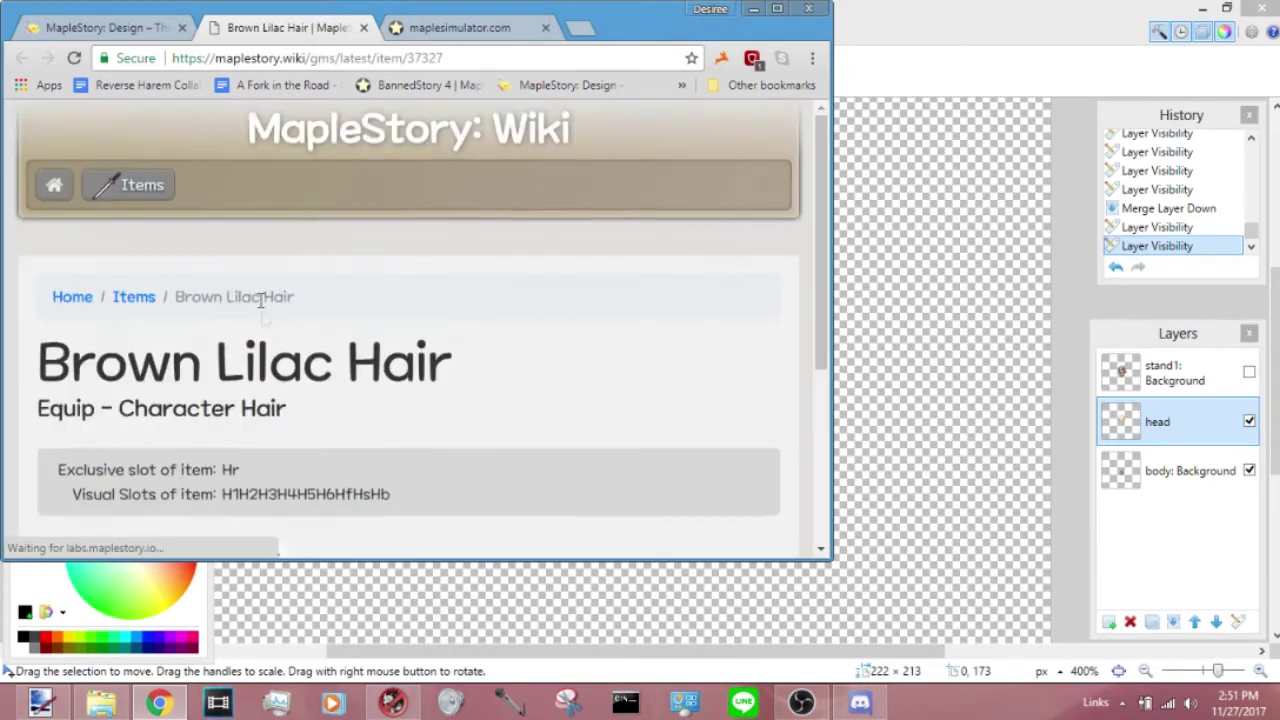
pyautogui.scroll(-3, 260, 300)
pyautogui.click(175, 289)
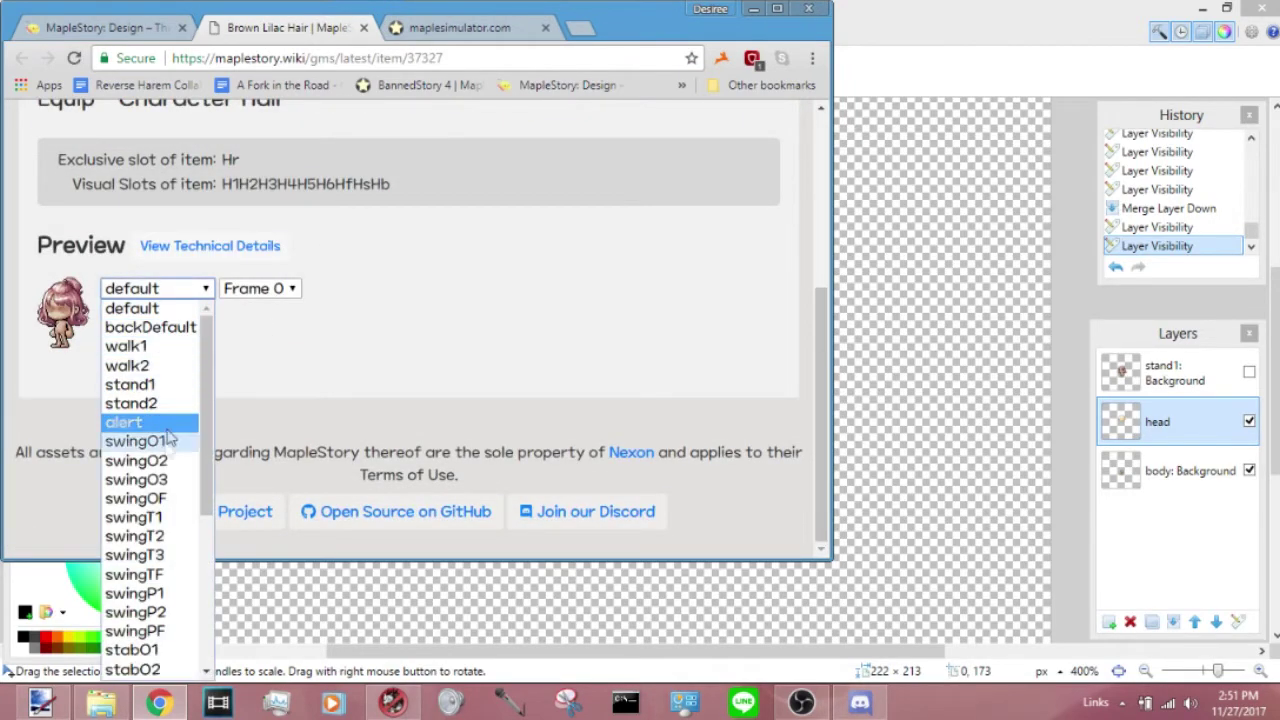
pyautogui.click(146, 406)
pyautogui.click(262, 288)
pyautogui.click(232, 252)
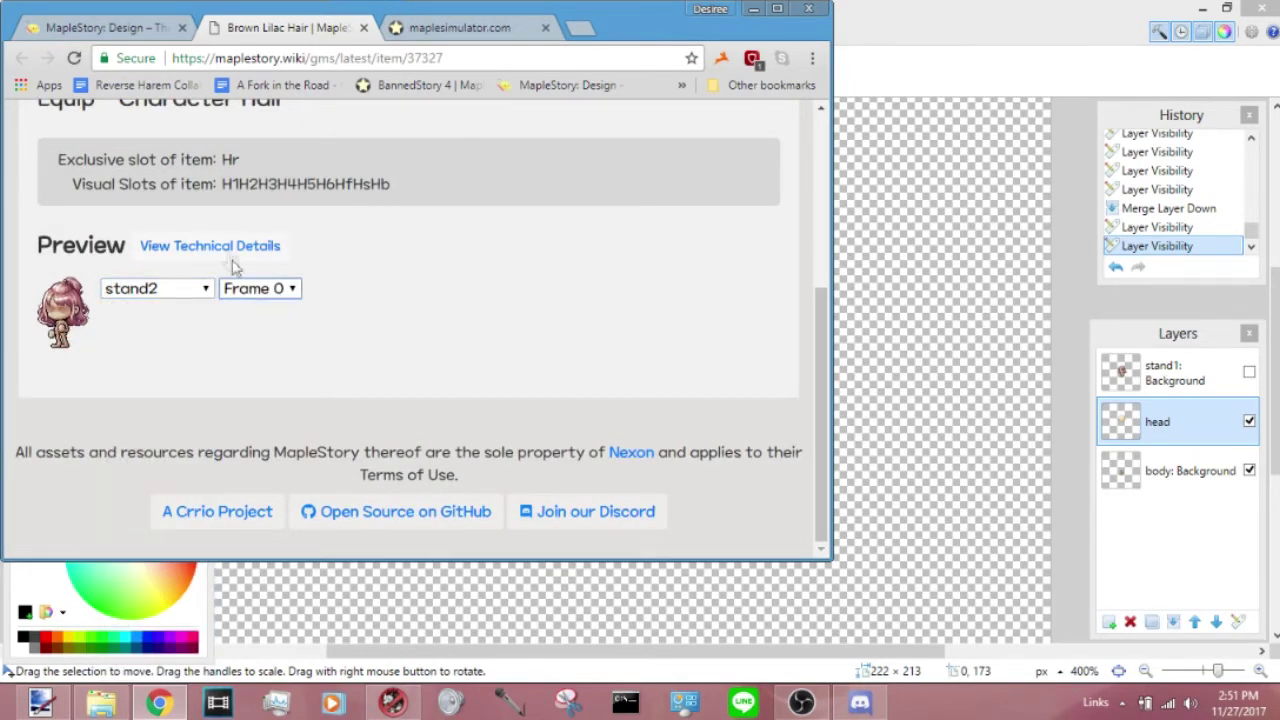
pyautogui.click(230, 247)
# Copy the front hair sprite image and return to paint.net
pyautogui.rightClick(474, 364)
pyautogui.rightClick(481, 357)
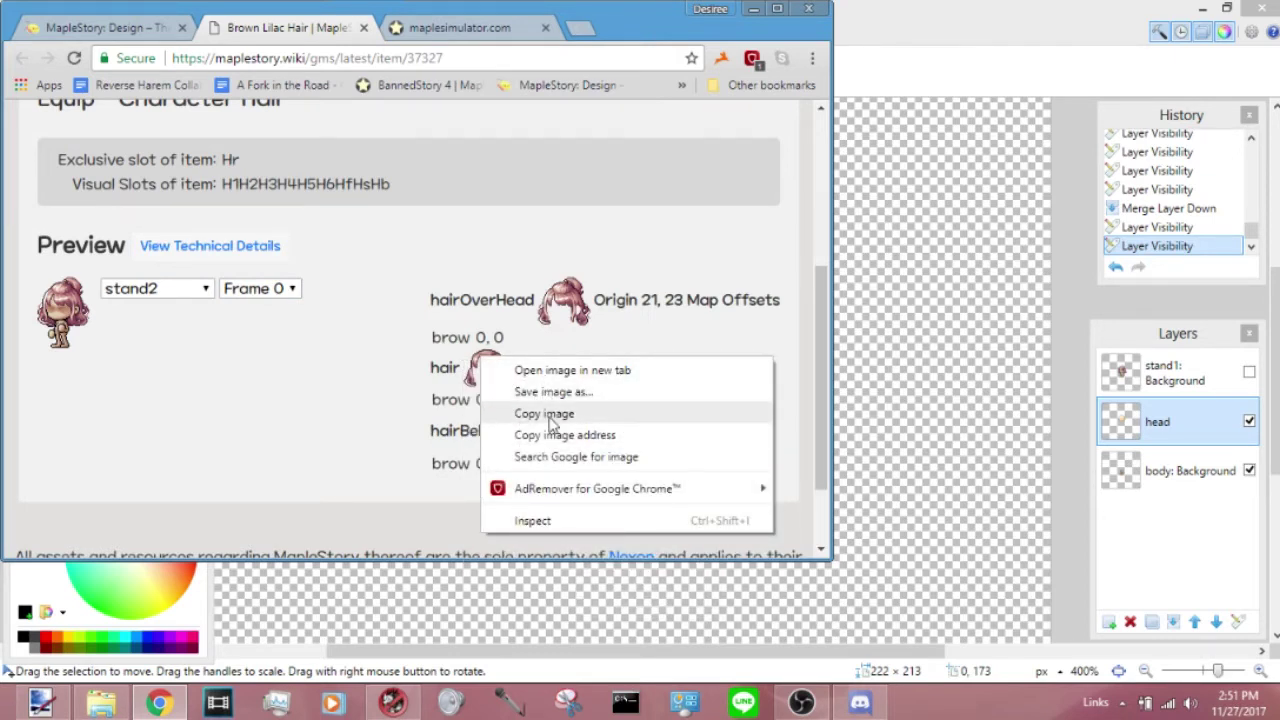
pyautogui.click(546, 413)
pyautogui.click(1008, 60)
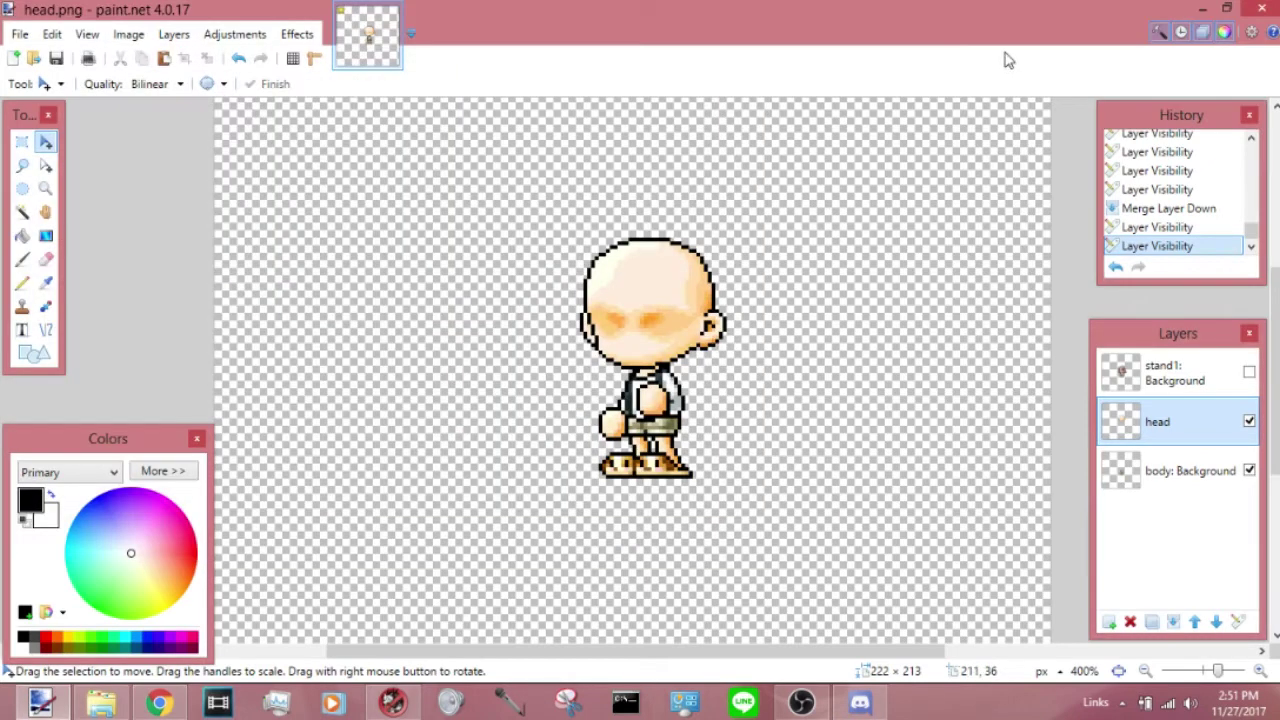
# Add a new layer above head named 'front hair'
pyautogui.click(1110, 622)
pyautogui.doubleClick(1160, 426)
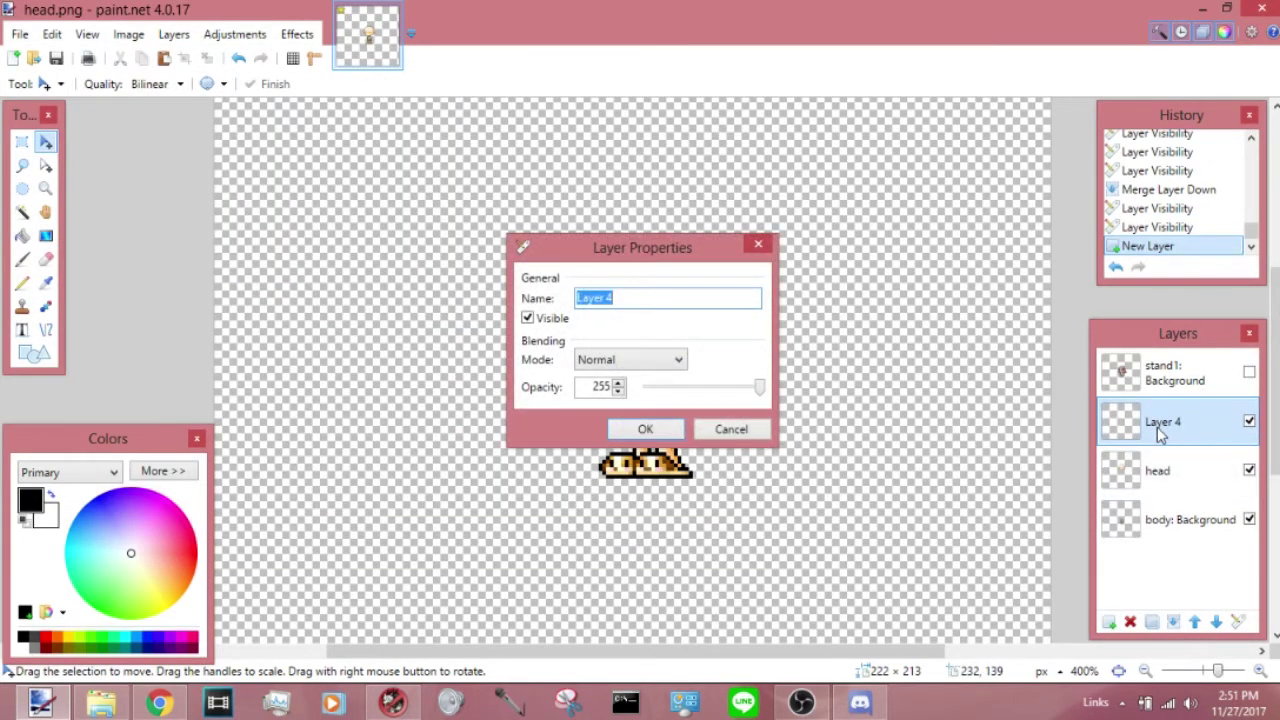
pyautogui.write('front hair')
pyautogui.press('Return')
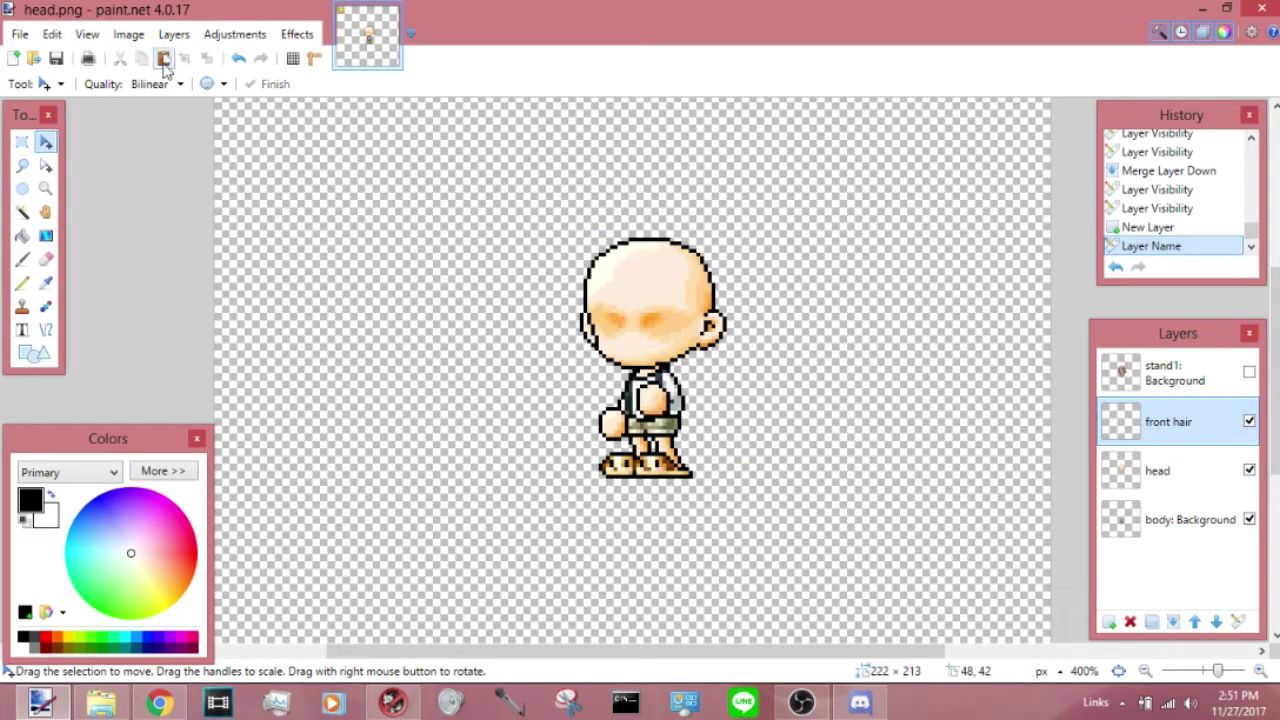
# Paste the brown lilac hair and position it over the bald head
pyautogui.click(164, 58)
pyautogui.hotkey('ctrl', 'd')
pyautogui.hotkey('ctrl', 'a')
pyautogui.moveTo(325, 133); pyautogui.dragTo(668, 272)
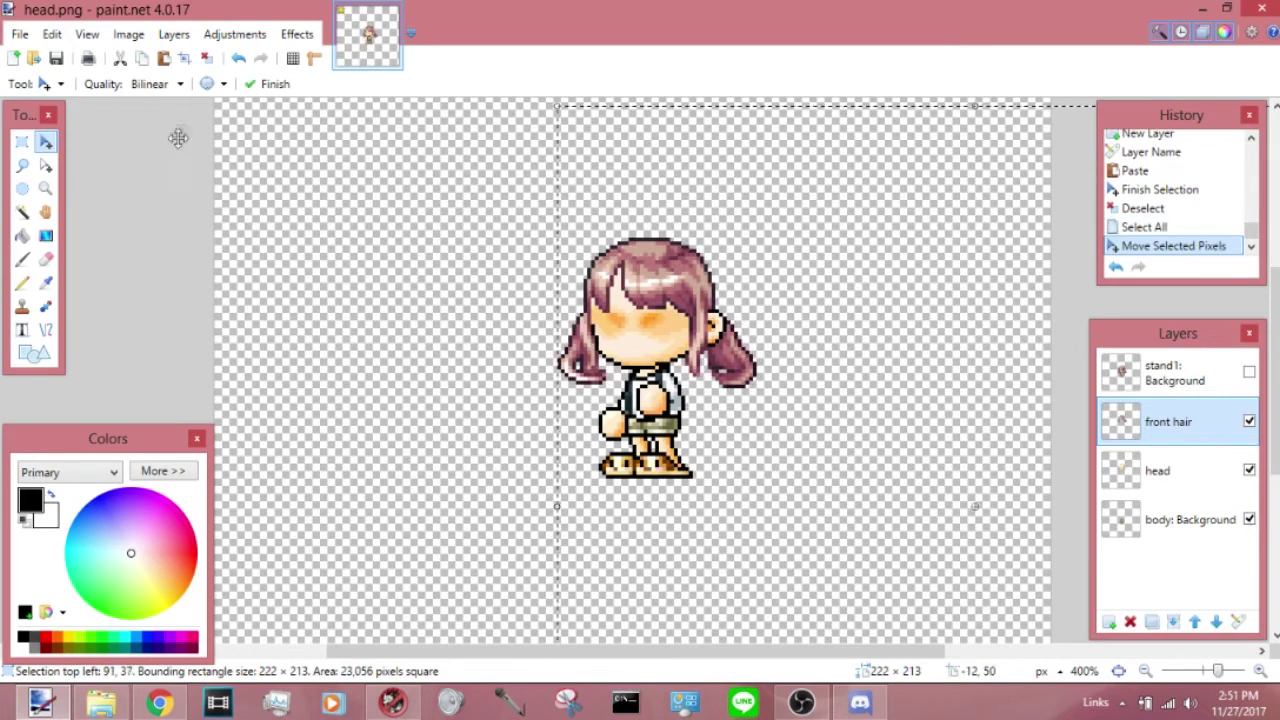
pyautogui.click(206, 58)
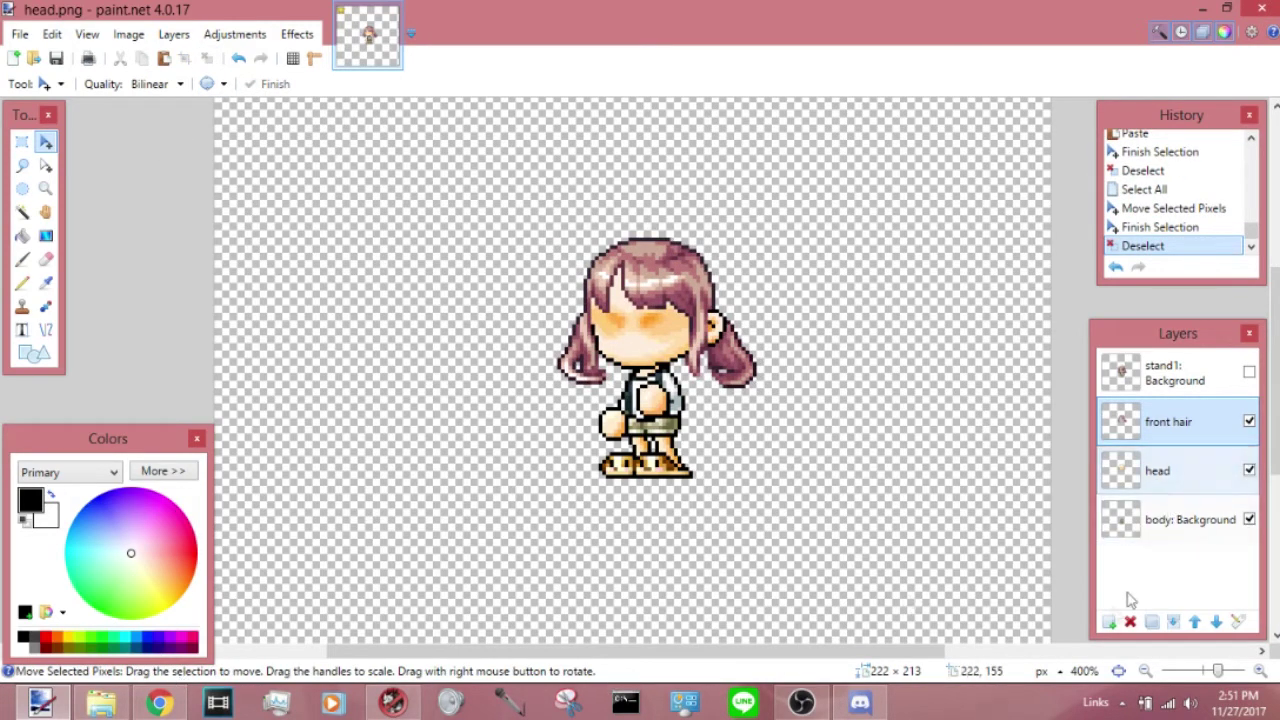
# Add a 'back hair' layer at the bottom of the stack and hide front hair
pyautogui.click(1108, 622)
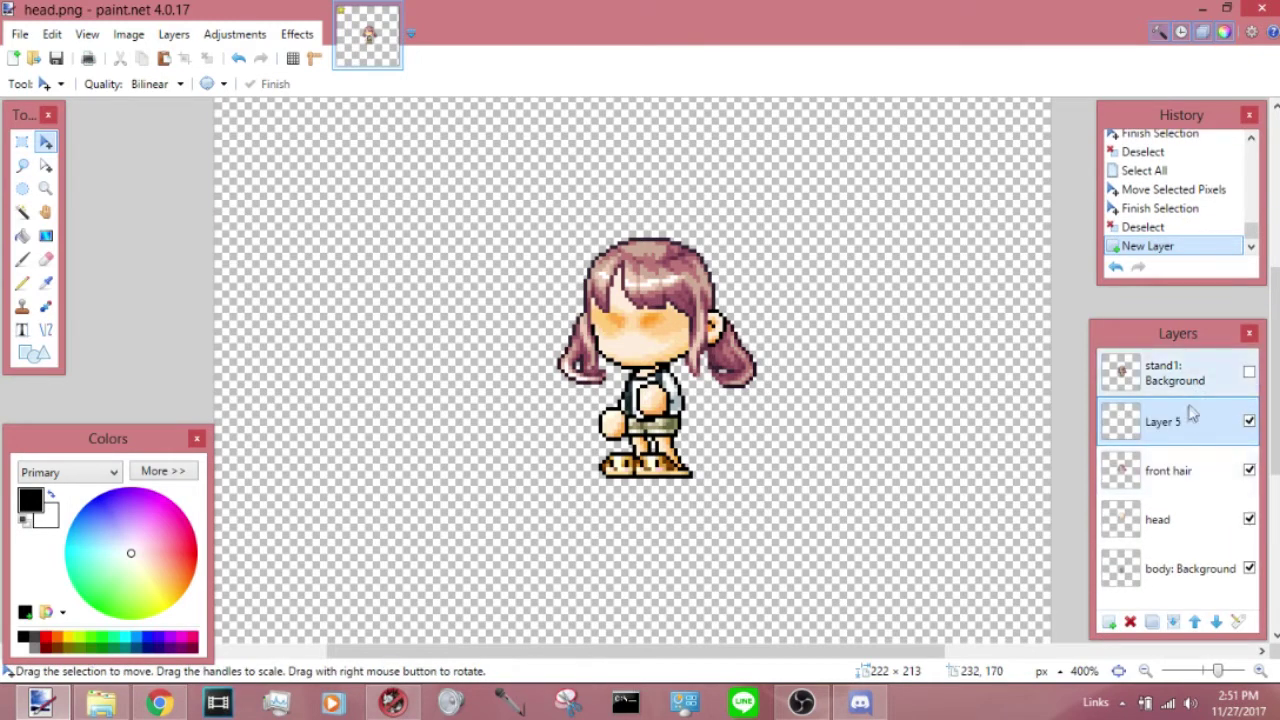
pyautogui.doubleClick(1183, 425)
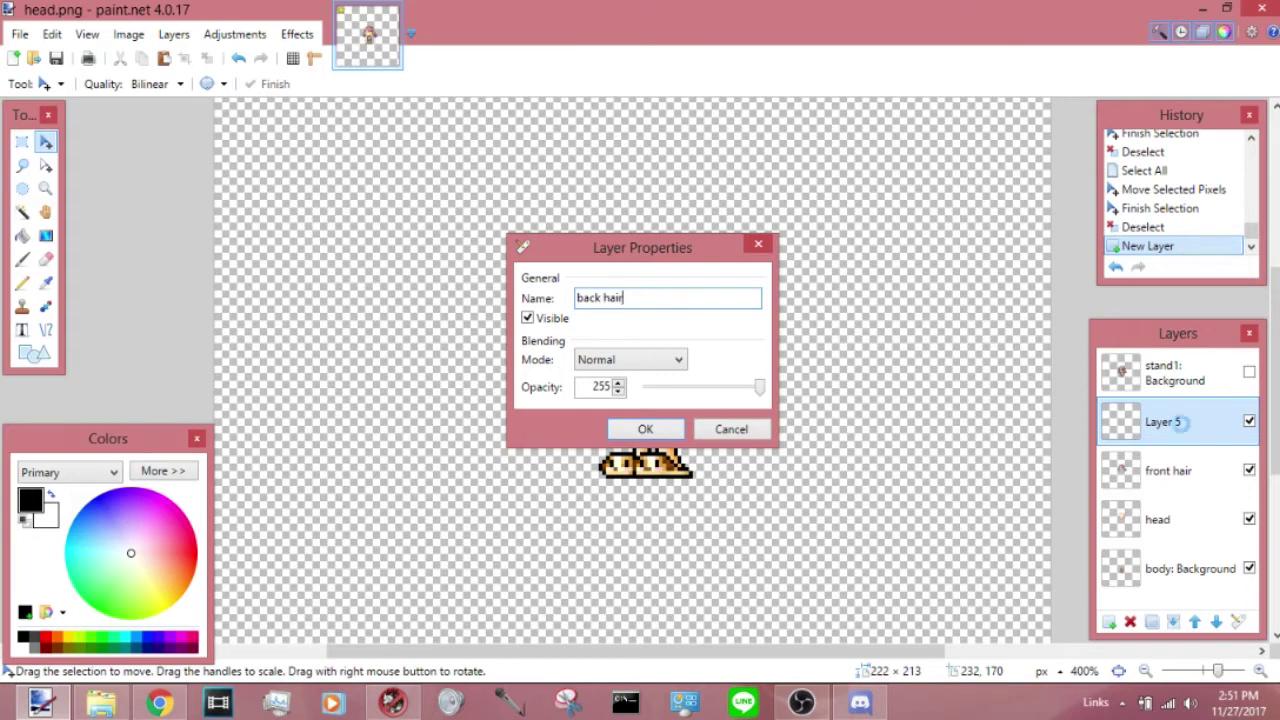
pyautogui.press('Return')
pyautogui.moveTo(1183, 425); pyautogui.dragTo(1180, 578)
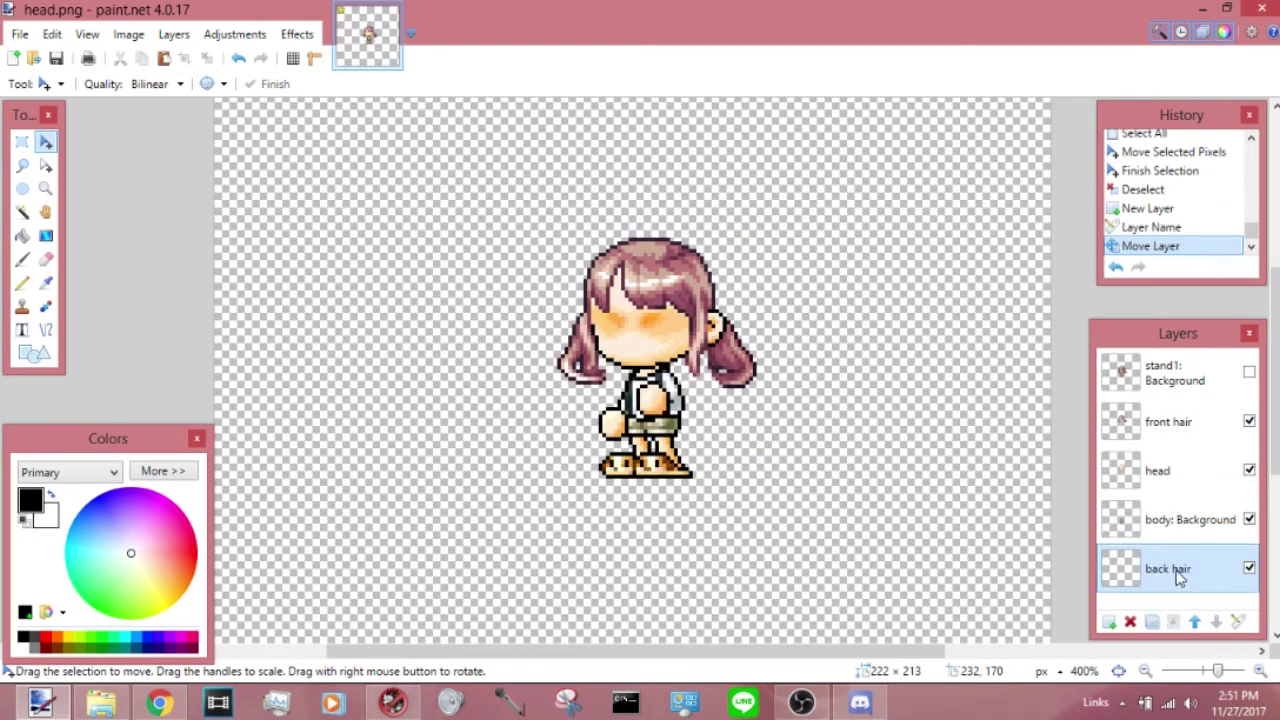
pyautogui.click(1249, 422)
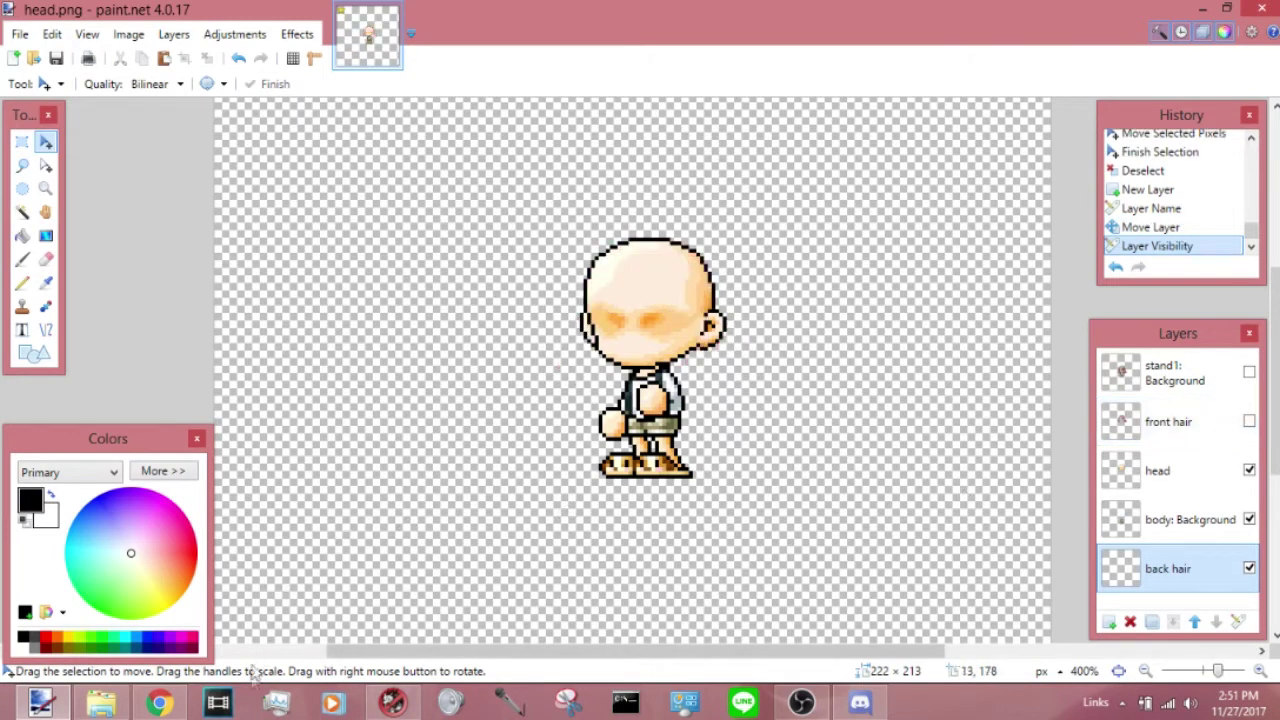
# Paste the hairBelowBody sprite behind the head, then show front hair again
pyautogui.click(159, 703)
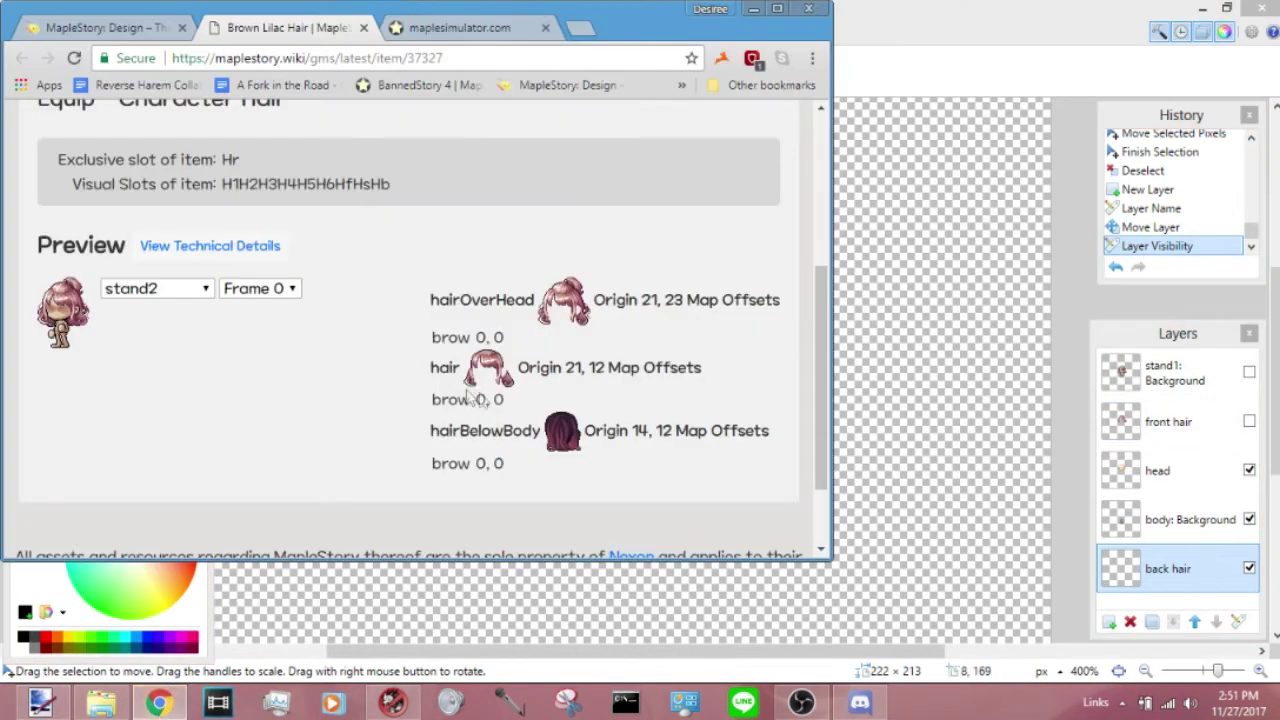
pyautogui.rightClick(555, 428)
pyautogui.click(614, 478)
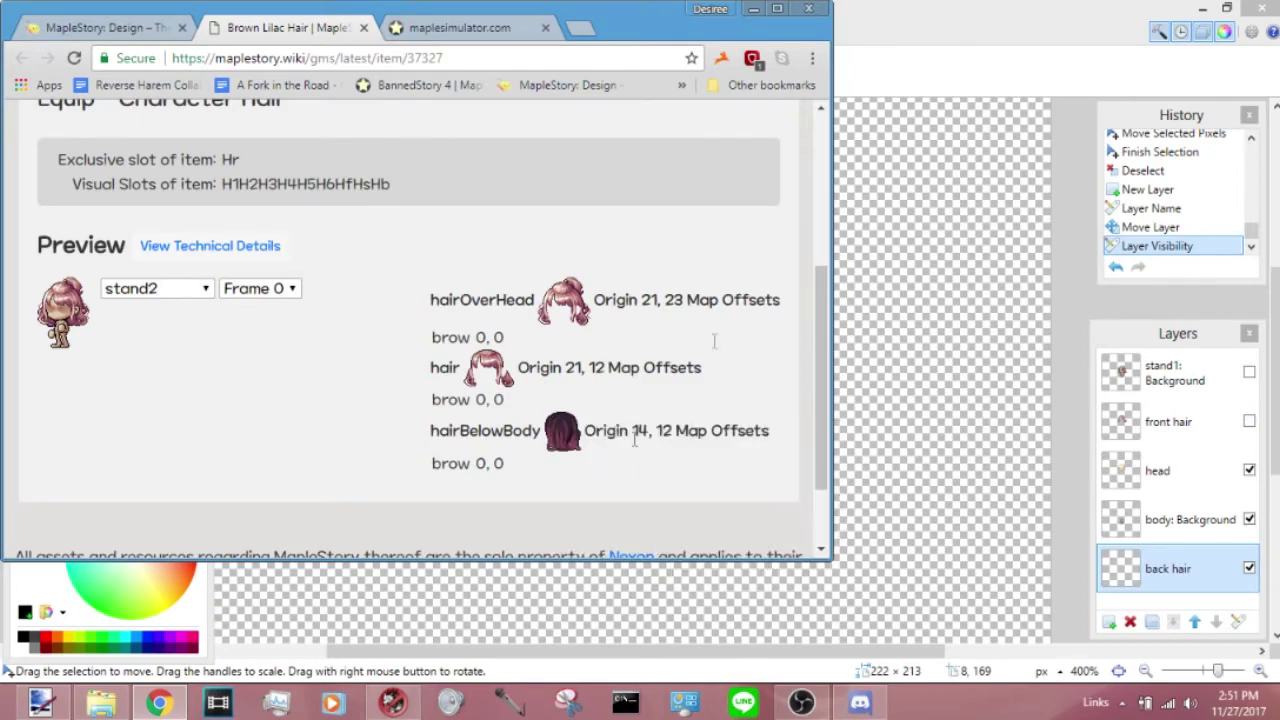
pyautogui.click(978, 8)
pyautogui.moveTo(978, 8); pyautogui.dragTo(578, 8)
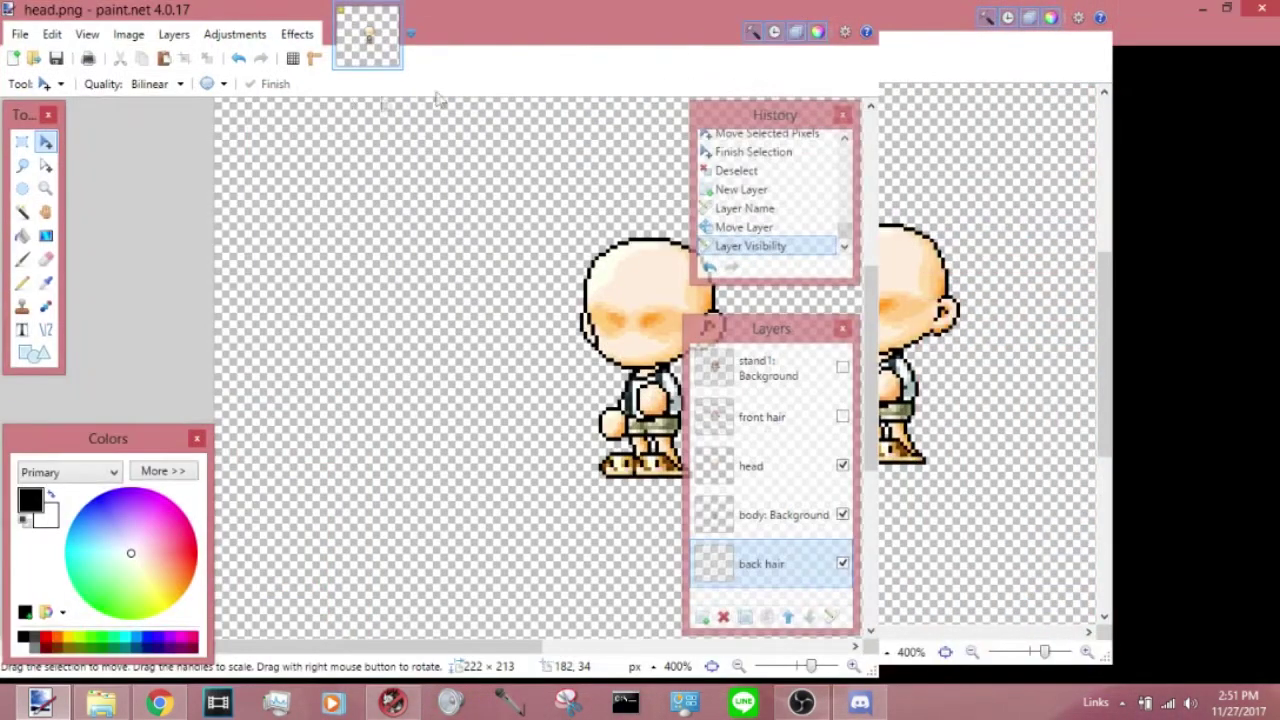
pyautogui.click(164, 58)
pyautogui.moveTo(308, 134)
pyautogui.mouseDown()
pyautogui.moveTo(424, 195)
pyautogui.moveTo(663, 266)
pyautogui.moveTo(669, 251)
pyautogui.mouseUp()
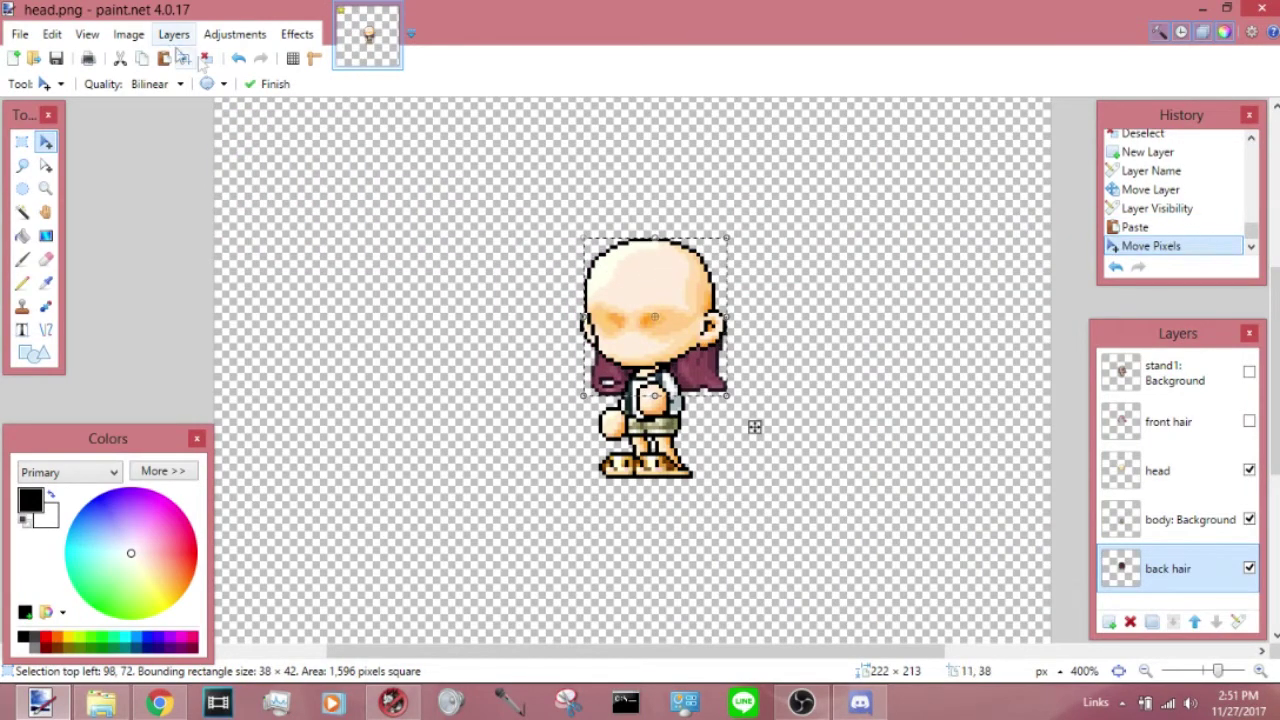
pyautogui.click(205, 58)
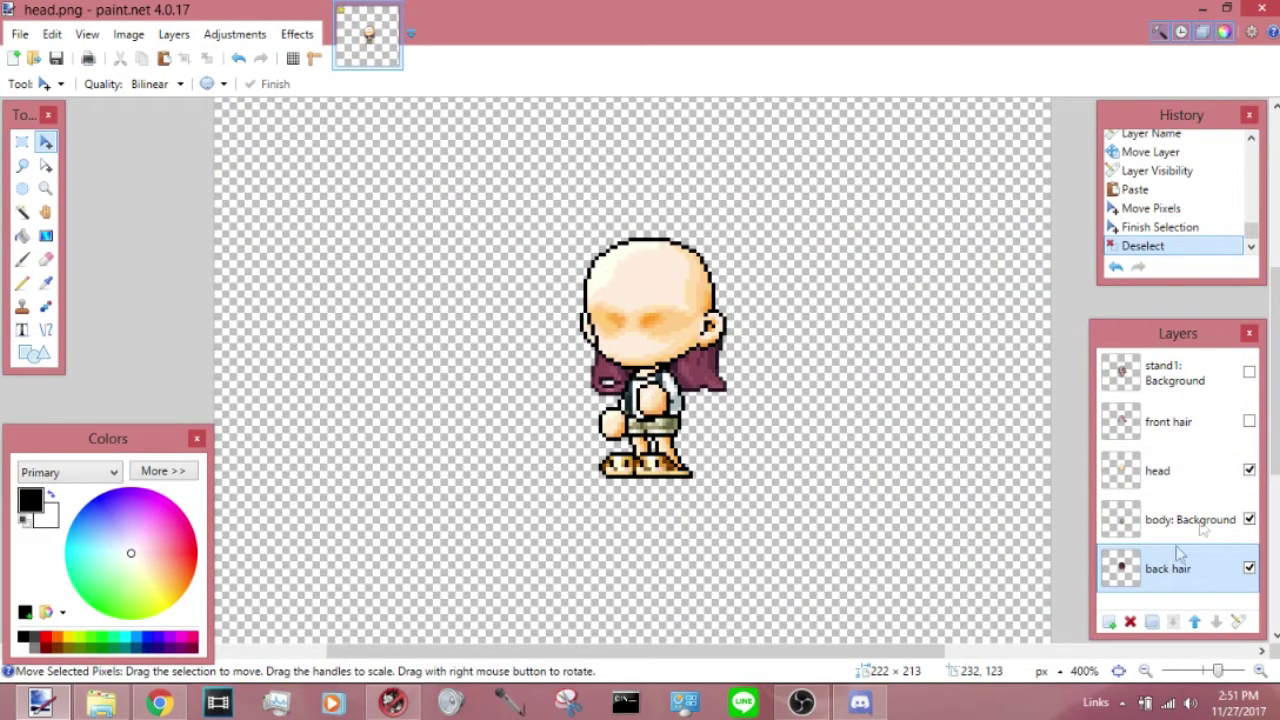
pyautogui.click(1249, 421)
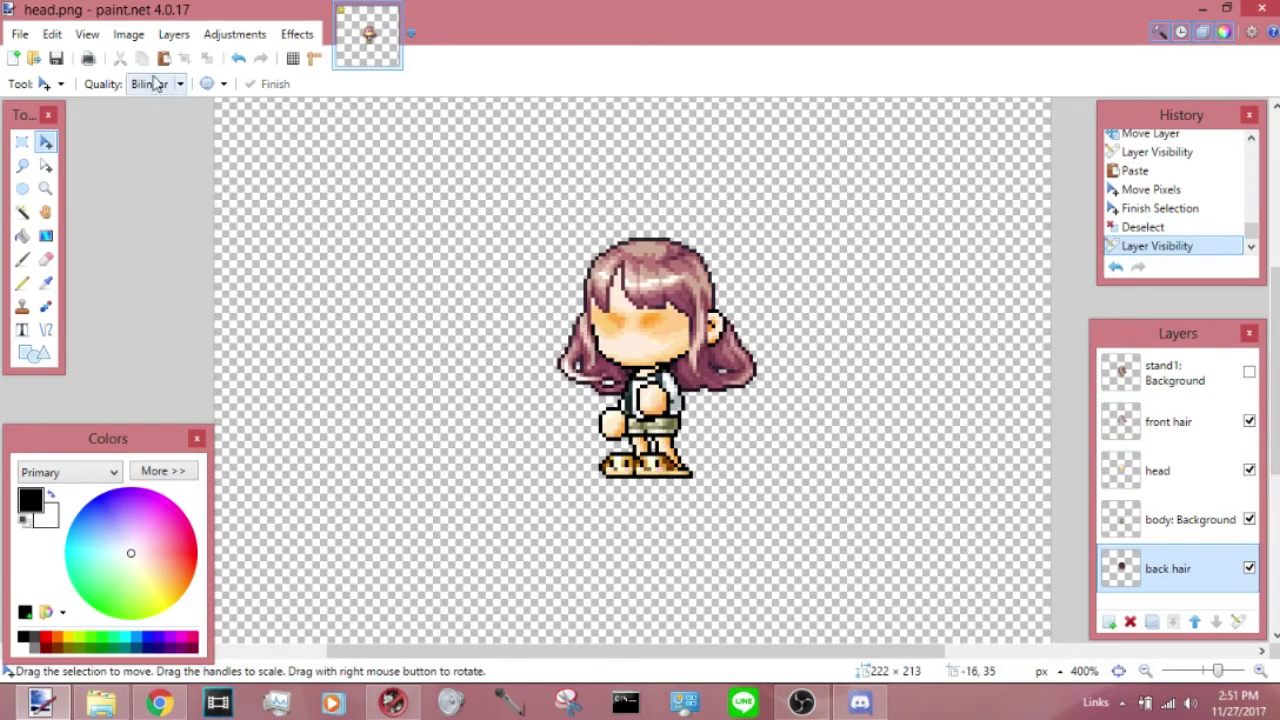
# Add an empty 'hat' layer at the top of the stack and show the stand1 reference
pyautogui.click(1180, 424)
pyautogui.click(1109, 623)
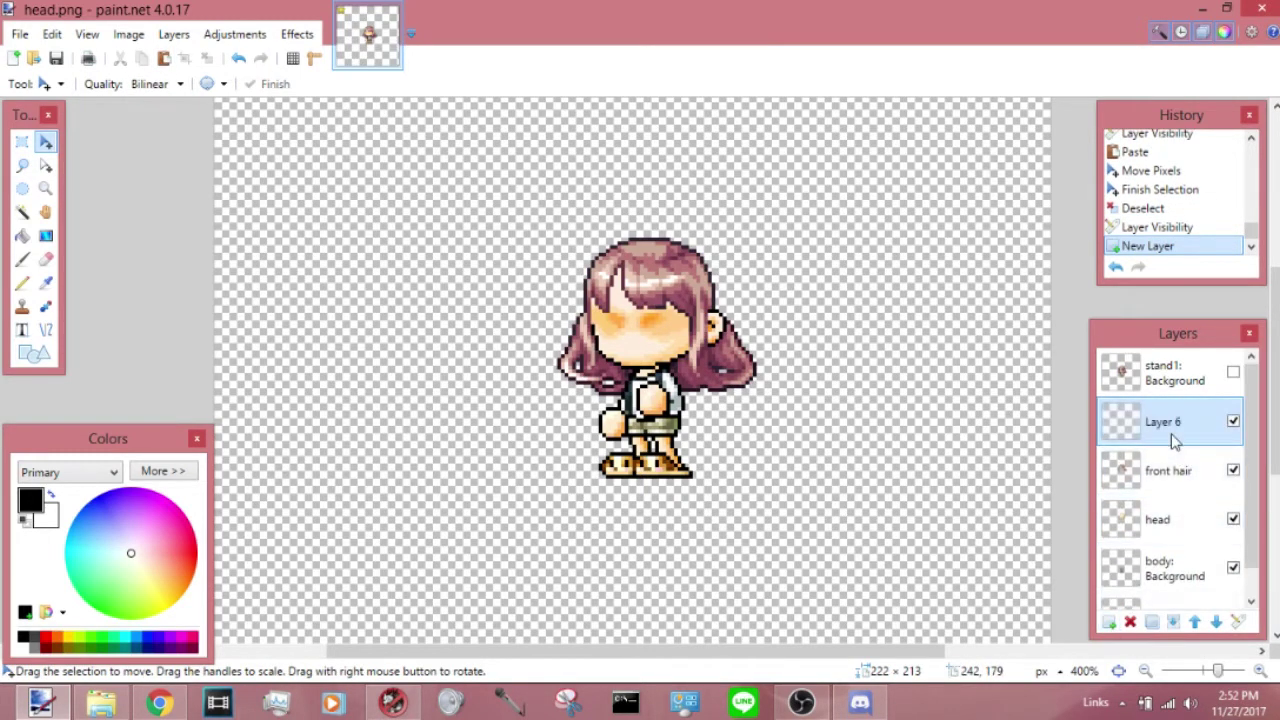
pyautogui.doubleClick(1171, 438)
pyautogui.write('hat')
pyautogui.press('Return')
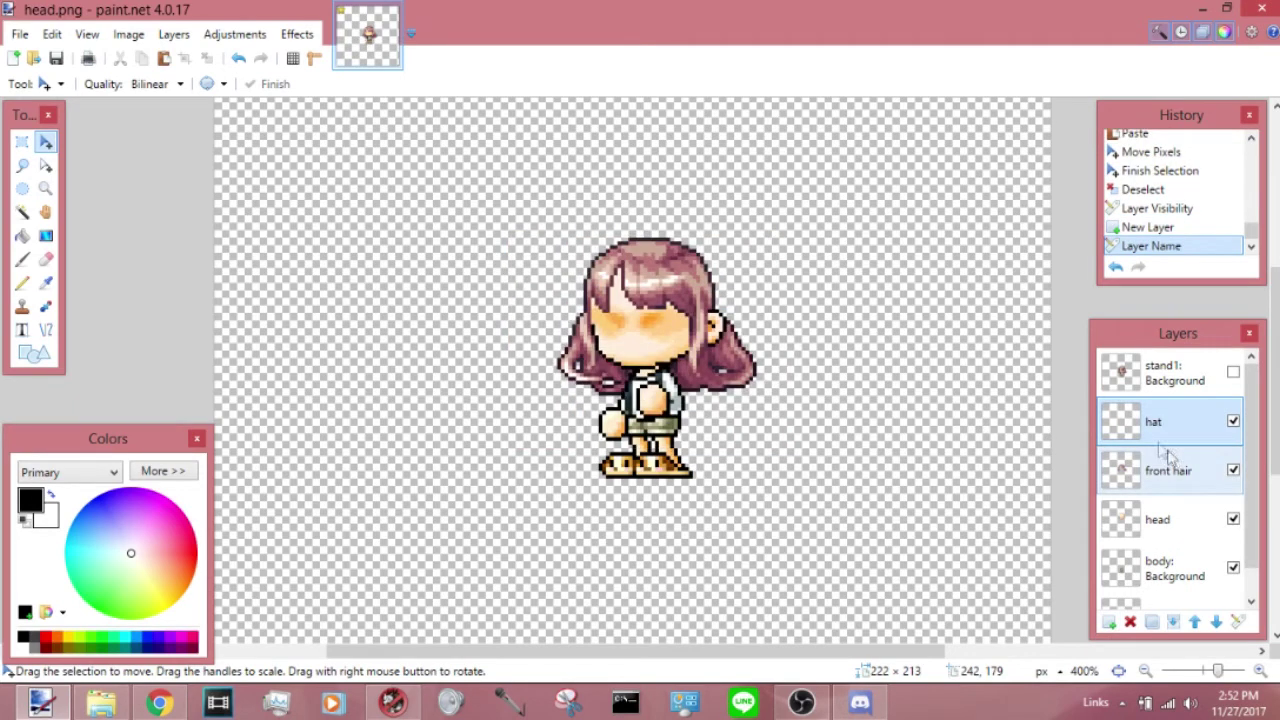
pyautogui.click(1233, 372)
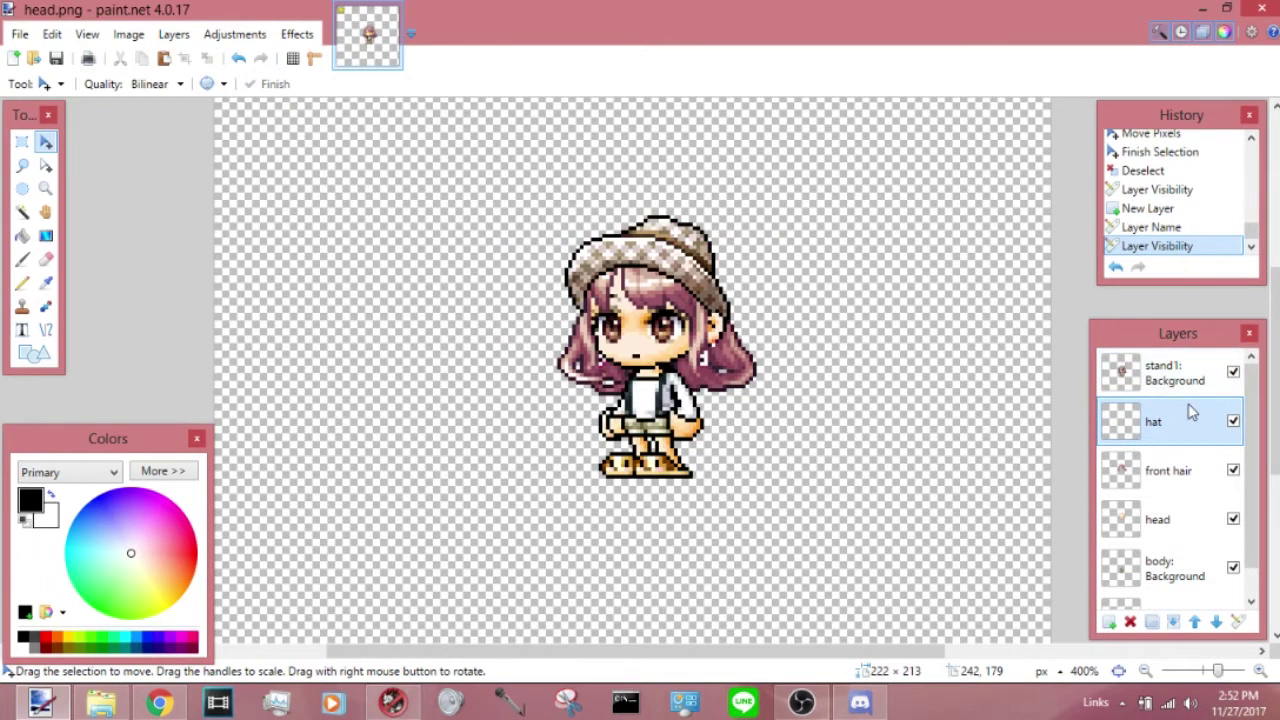
pyautogui.moveTo(1171, 425); pyautogui.dragTo(1170, 369)
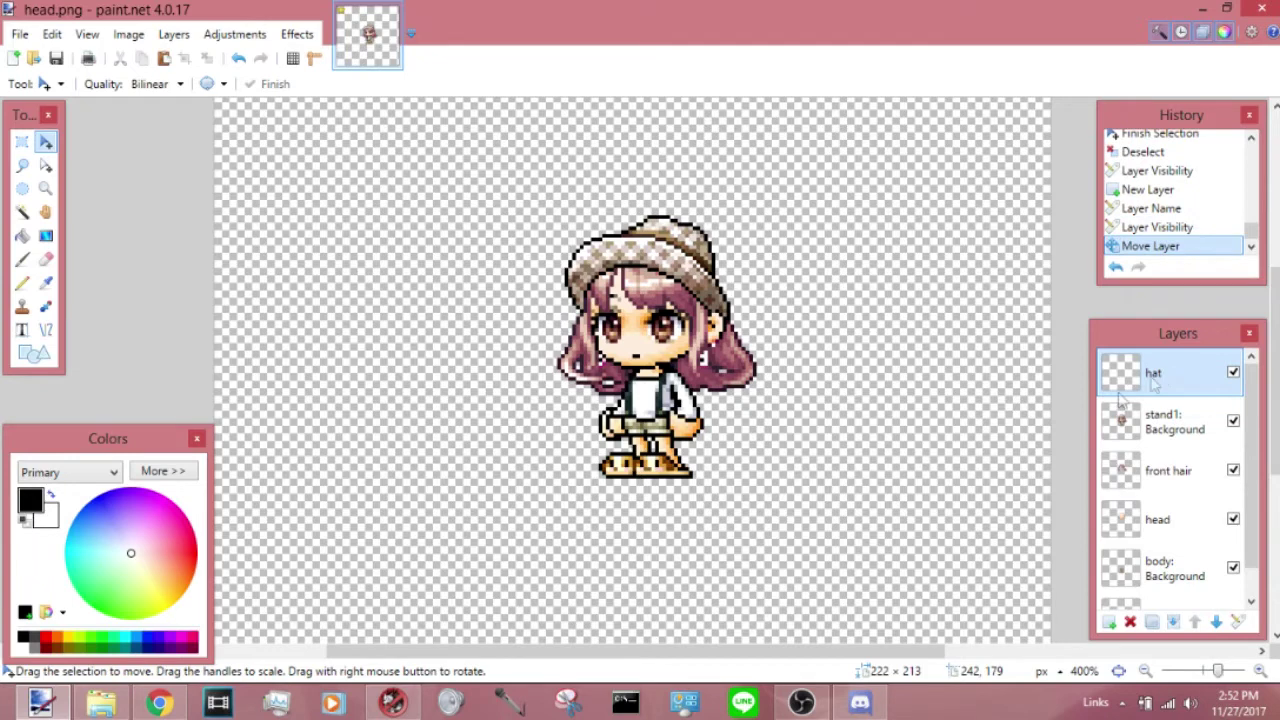
pyautogui.click(160, 703)
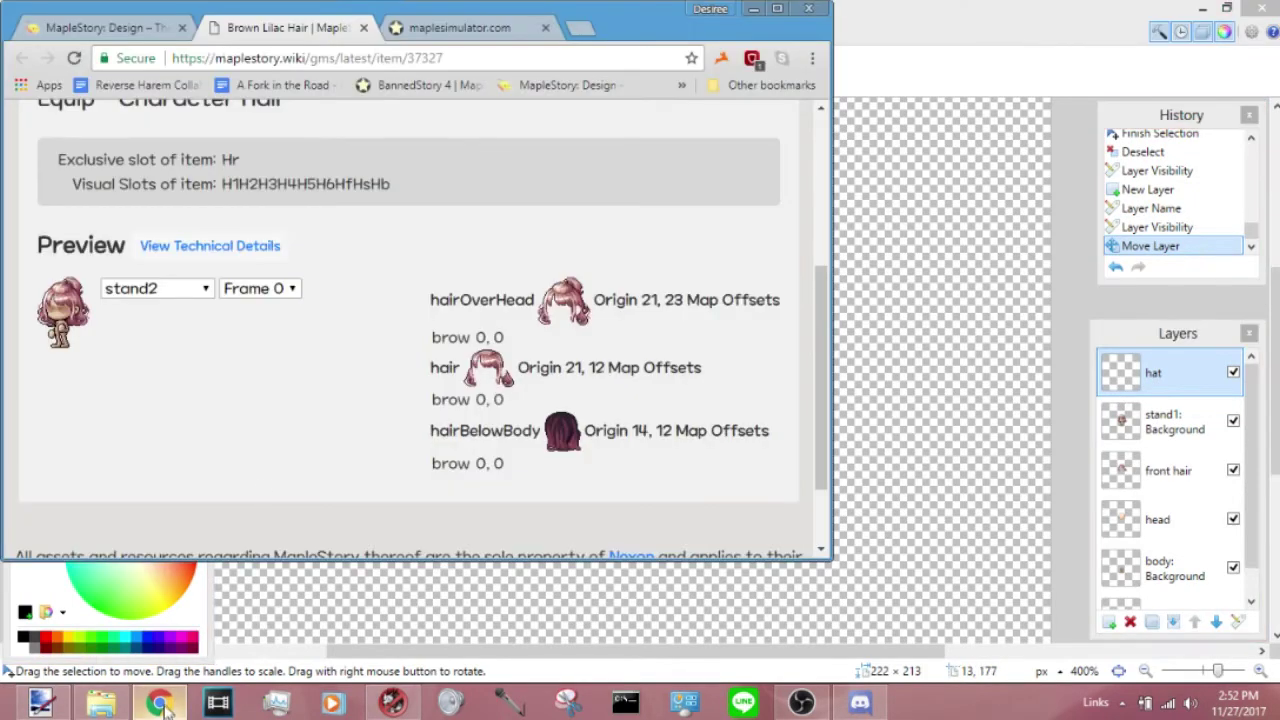
# Close the Brown Lilac Hair page and open the Checkered Fedora item page
pyautogui.click(364, 28)
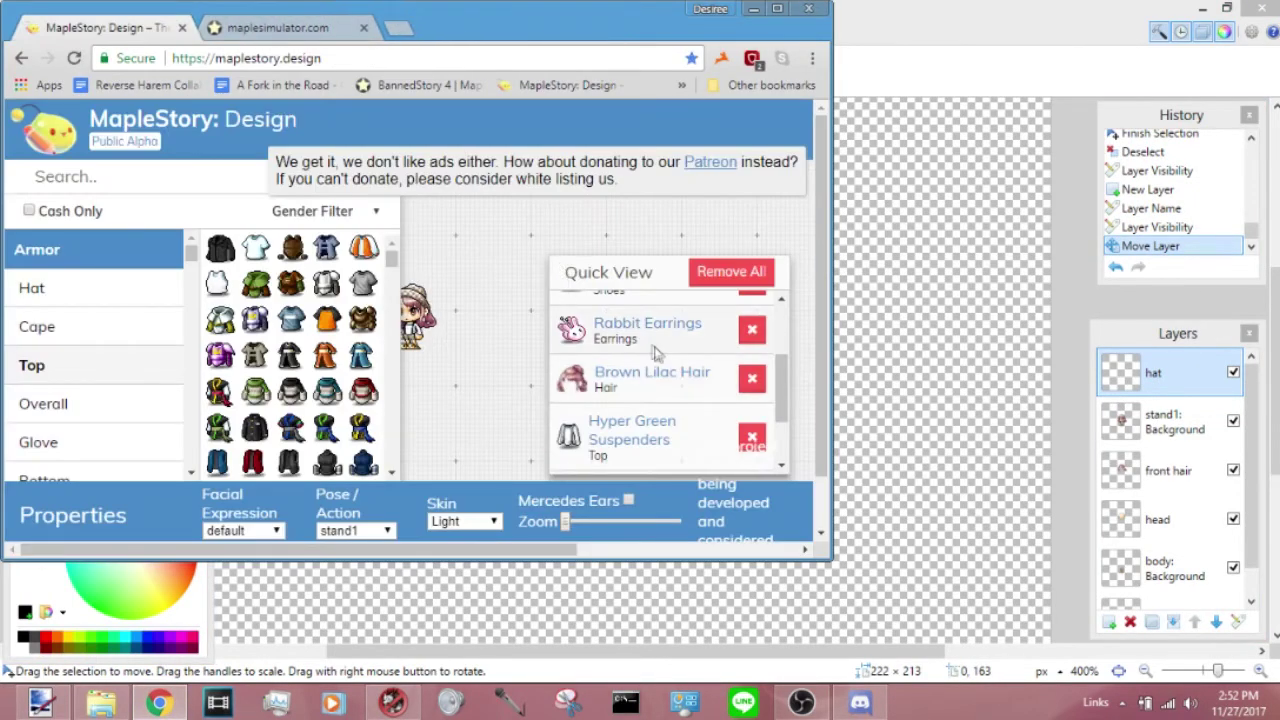
pyautogui.scroll(3, 645, 355)
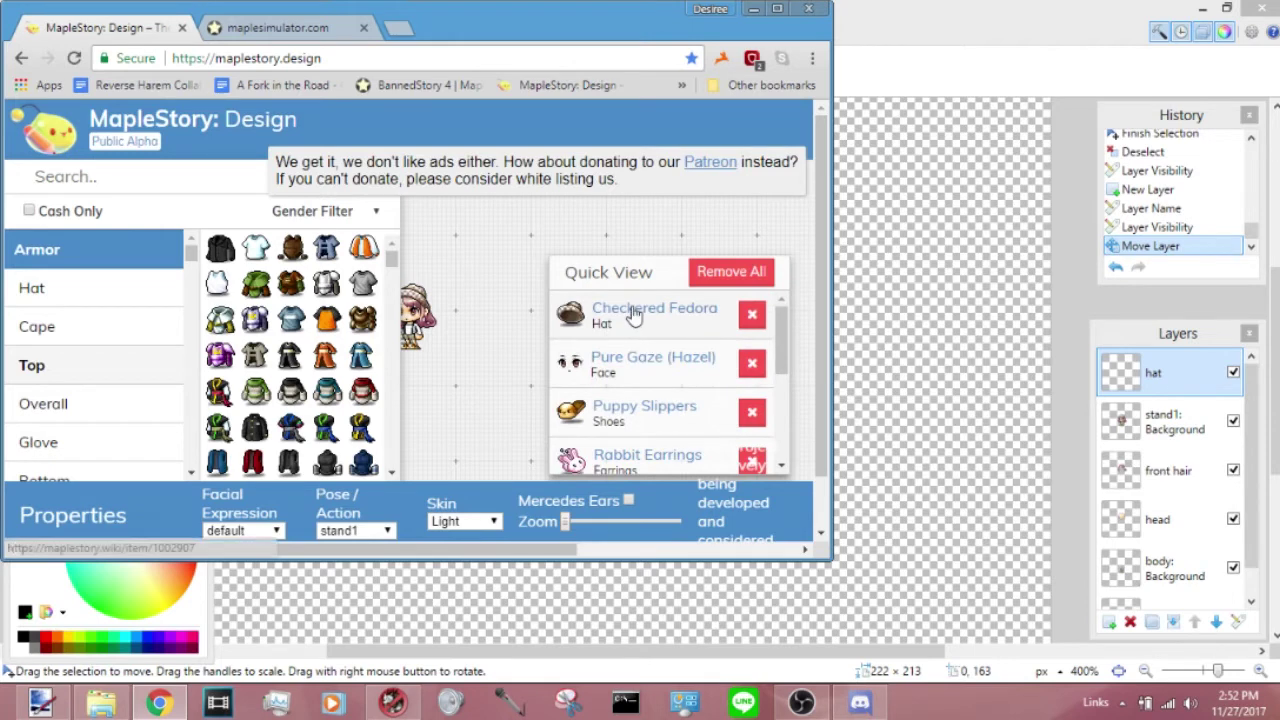
pyautogui.click(628, 313)
pyautogui.scroll(-8, 415, 280)
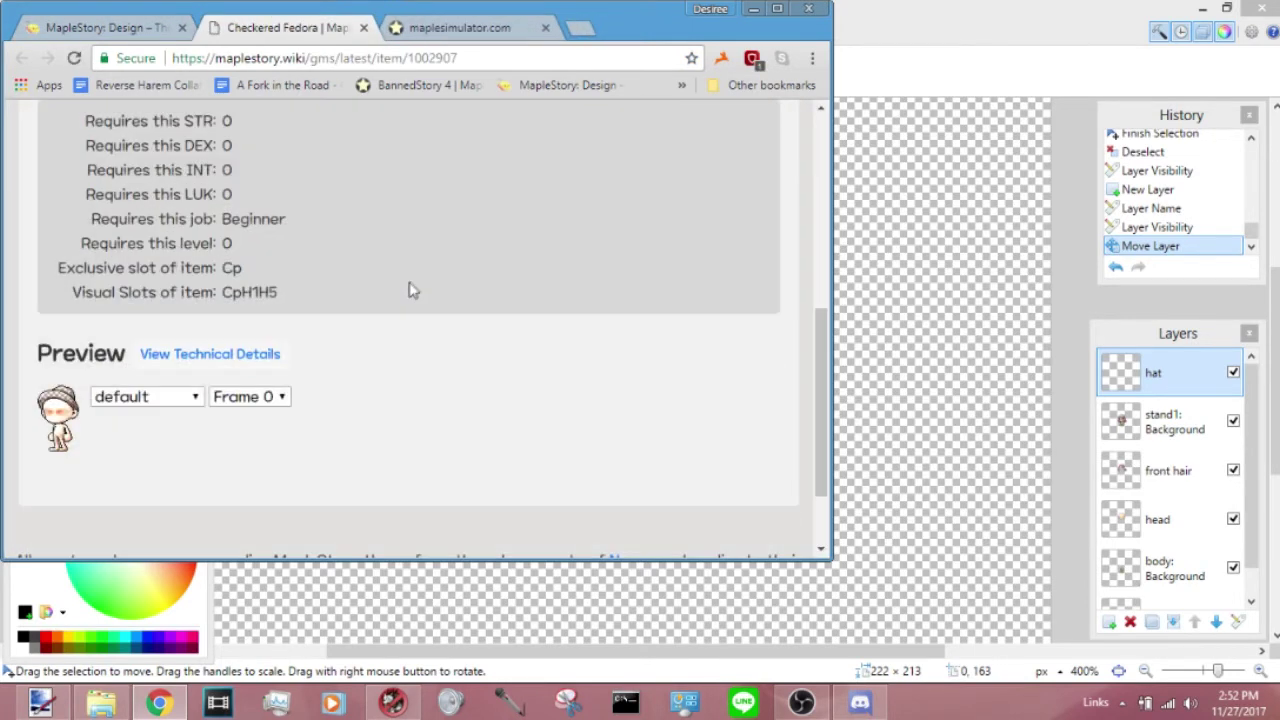
# Switch the hat preview to stand2, showing origin 19, 18, and copy the hat sprite
pyautogui.click(196, 398)
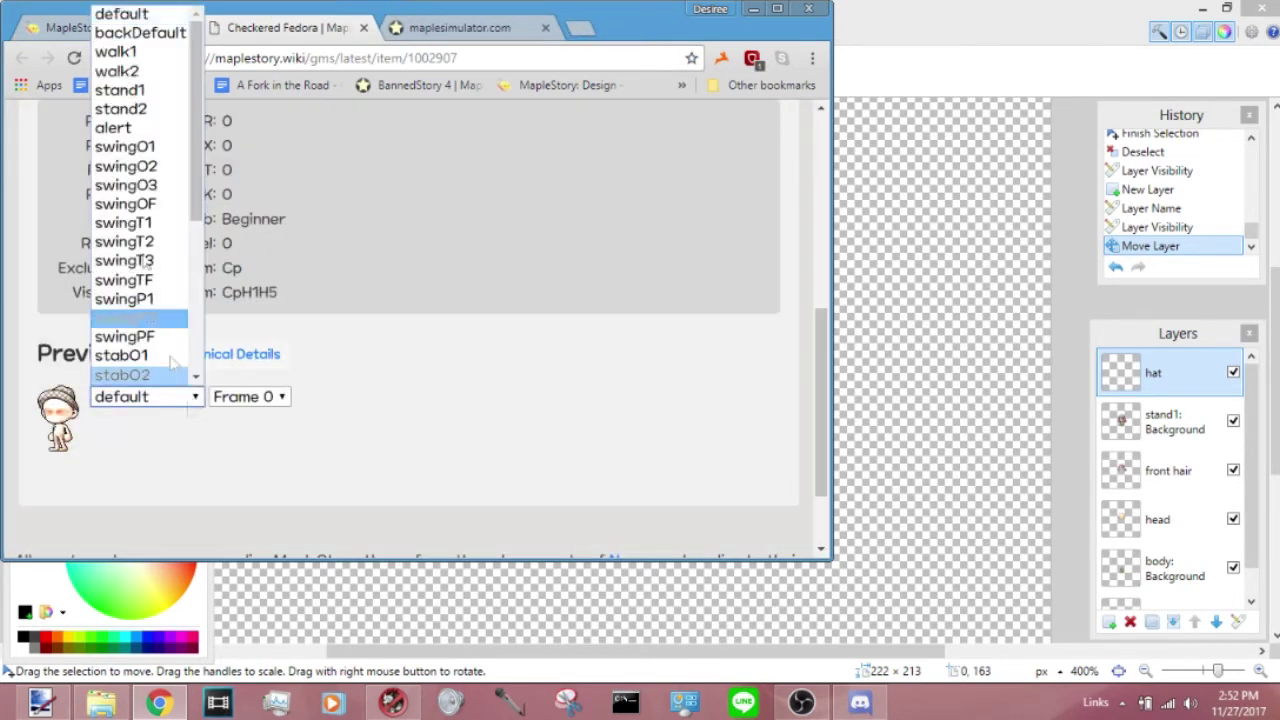
pyautogui.click(132, 108)
pyautogui.click(213, 355)
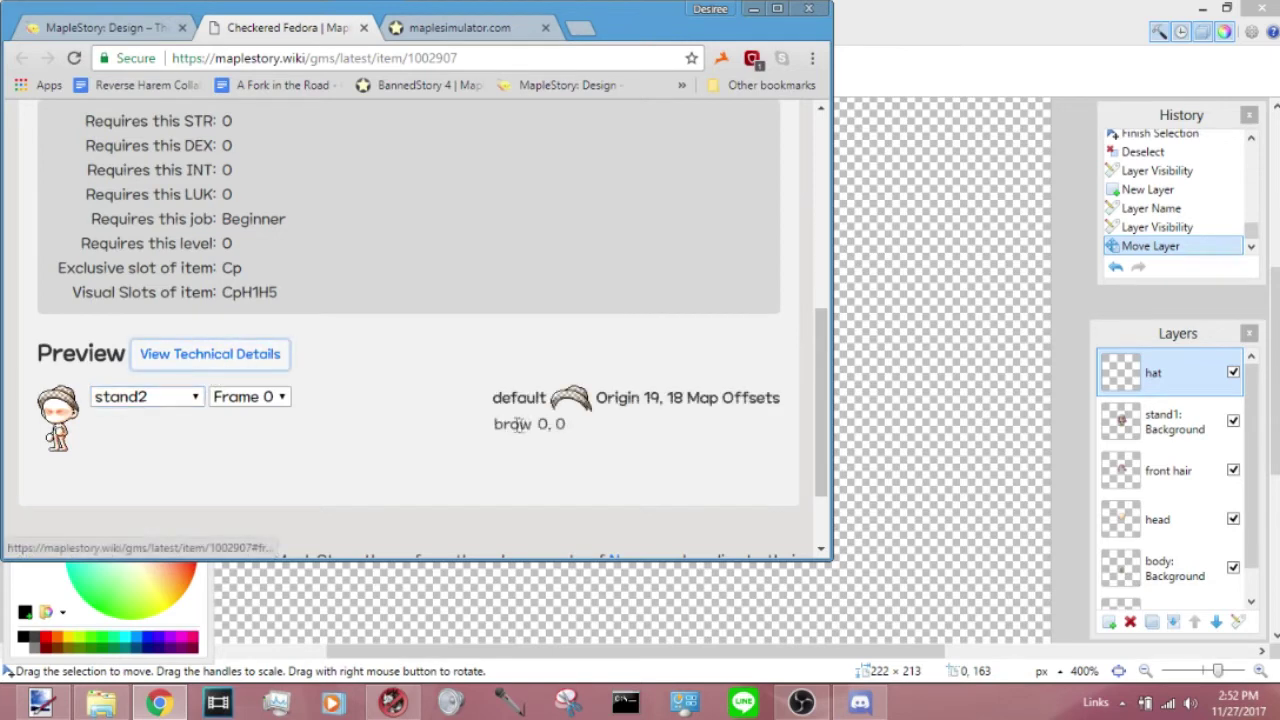
pyautogui.rightClick(562, 395)
pyautogui.click(624, 451)
pyautogui.click(40, 703)
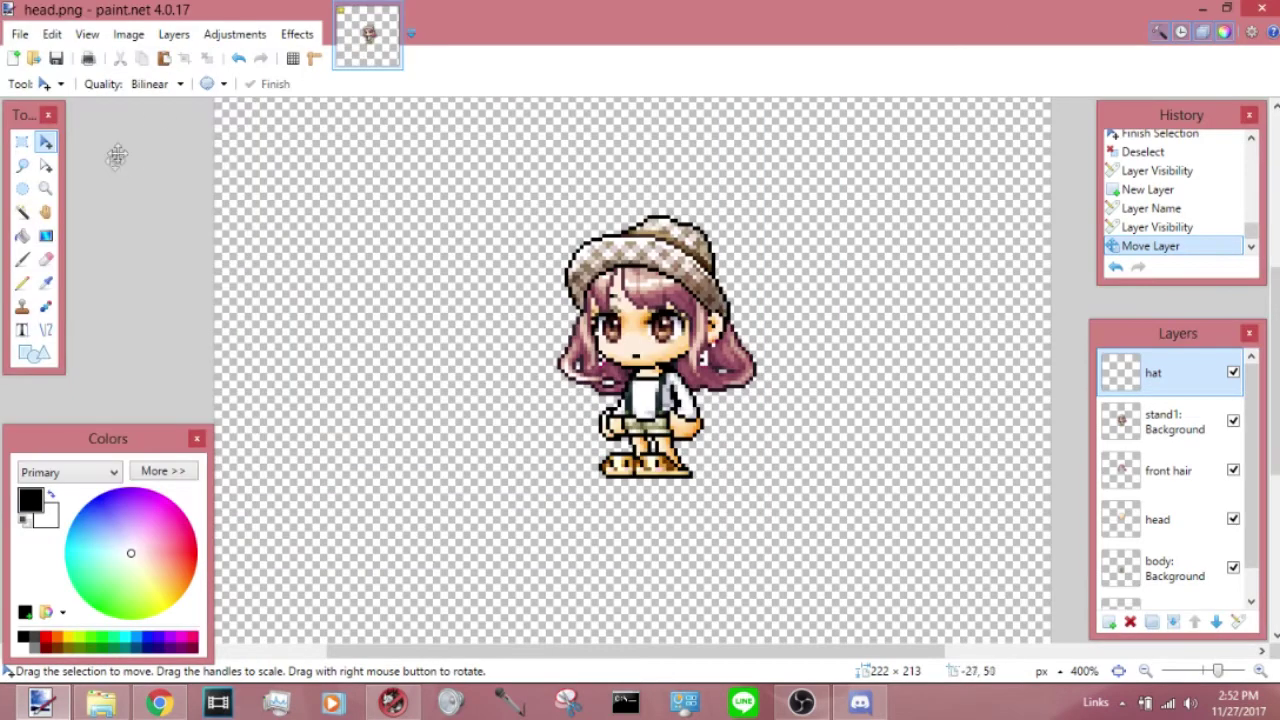
# Paste the Checkered Fedora onto the character's head, then hide the stand1 reference and move it to the top
pyautogui.click(163, 59)
pyautogui.click(207, 58)
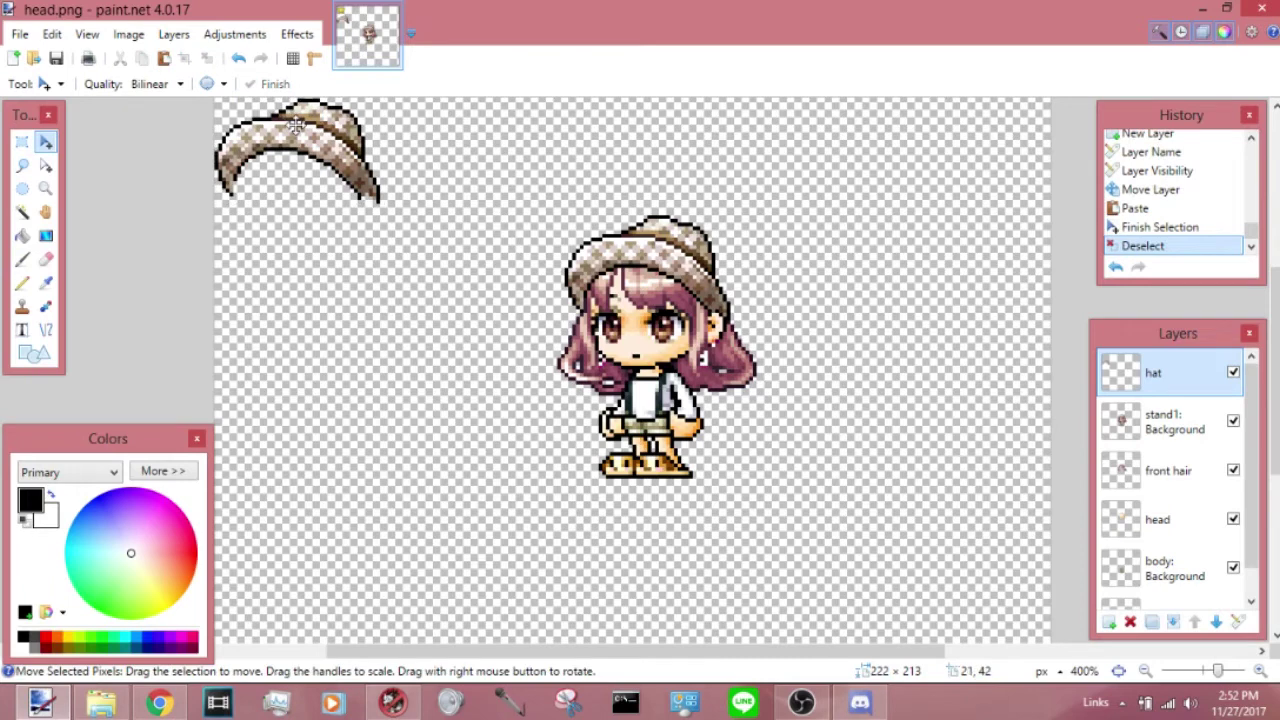
pyautogui.hotkey('ctrl', 'a')
pyautogui.moveTo(277, 126); pyautogui.dragTo(652, 247)
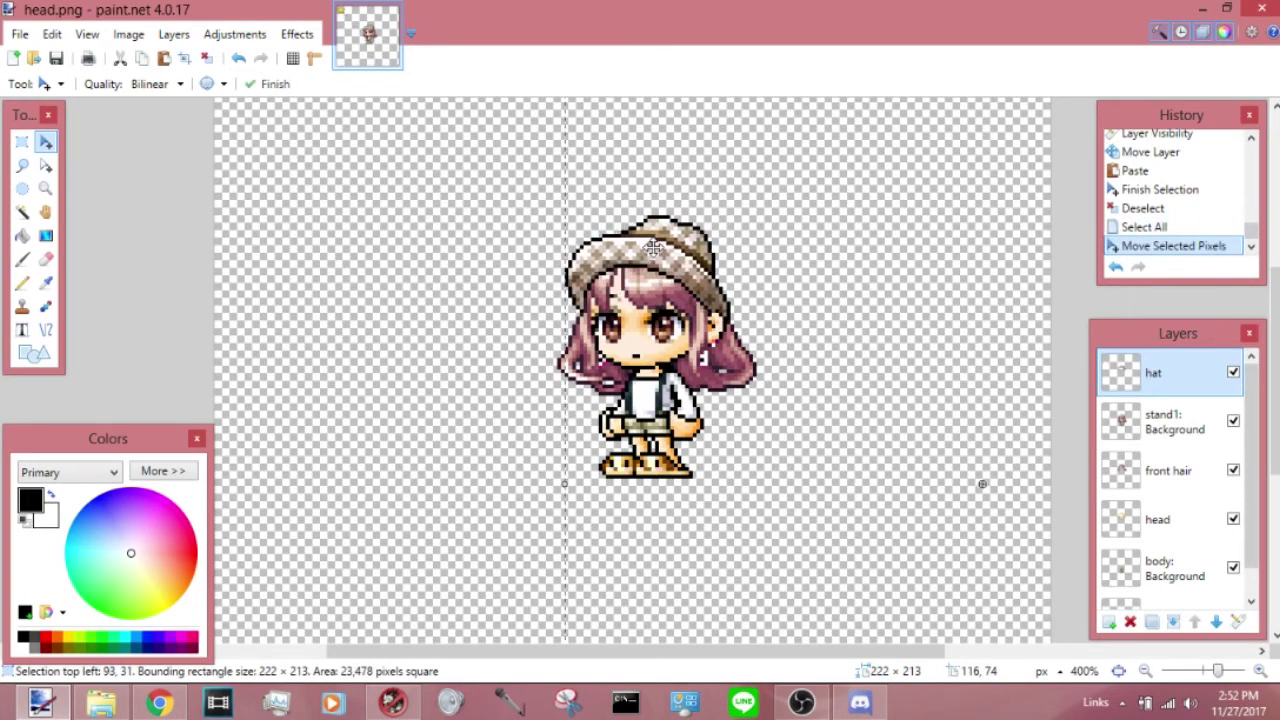
pyautogui.click(1233, 424)
pyautogui.moveTo(1190, 422); pyautogui.dragTo(1190, 372)
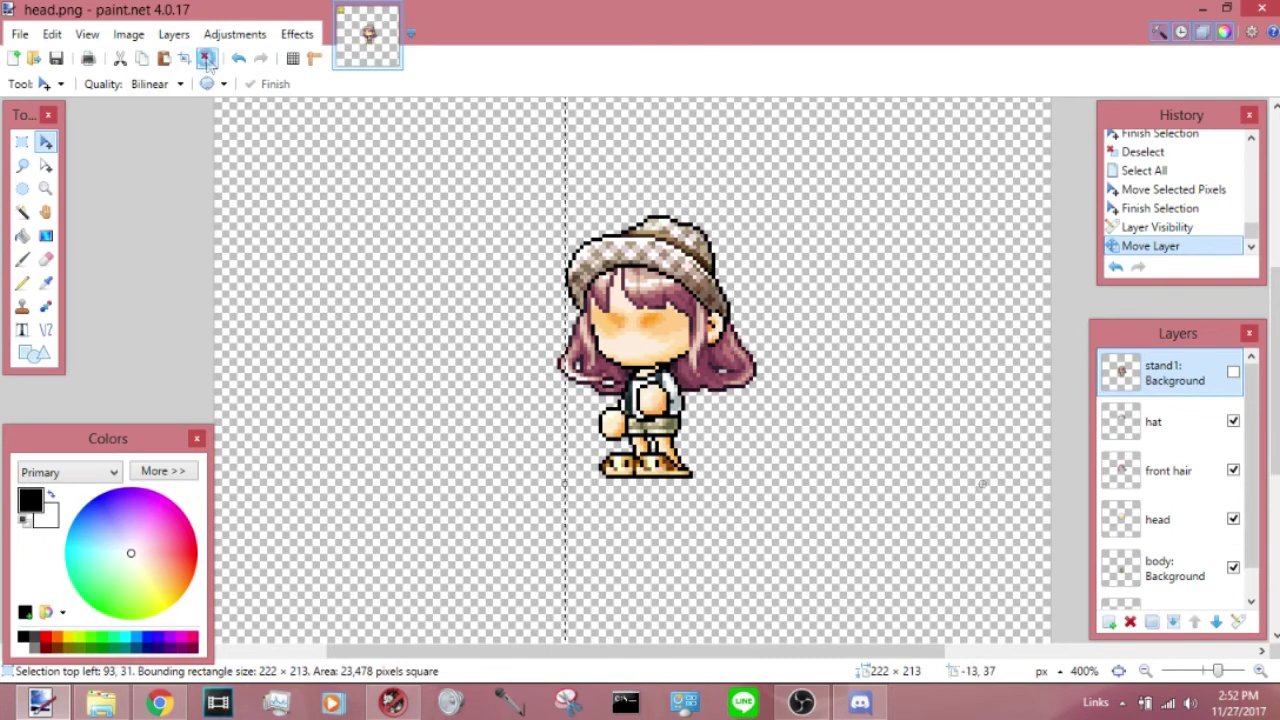
pyautogui.click(206, 58)
# Add a new layer above head named 'face'
pyautogui.click(1163, 519)
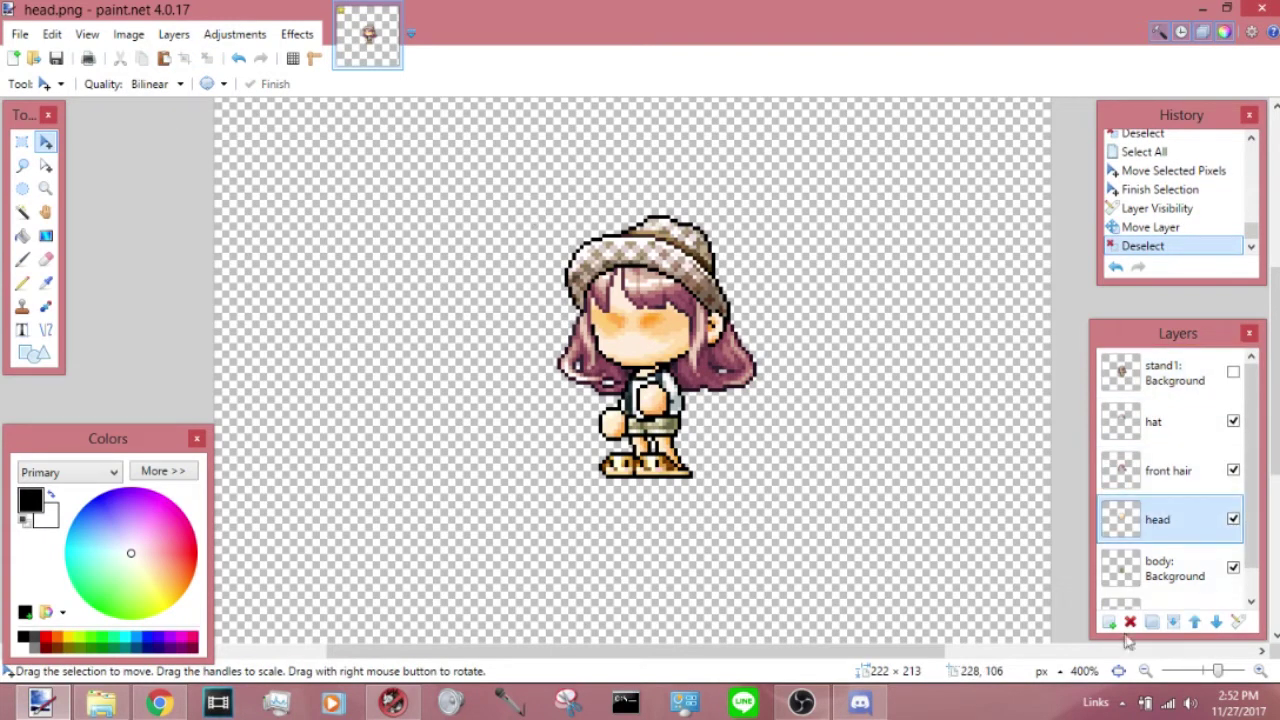
pyautogui.click(1110, 625)
pyautogui.doubleClick(1170, 519)
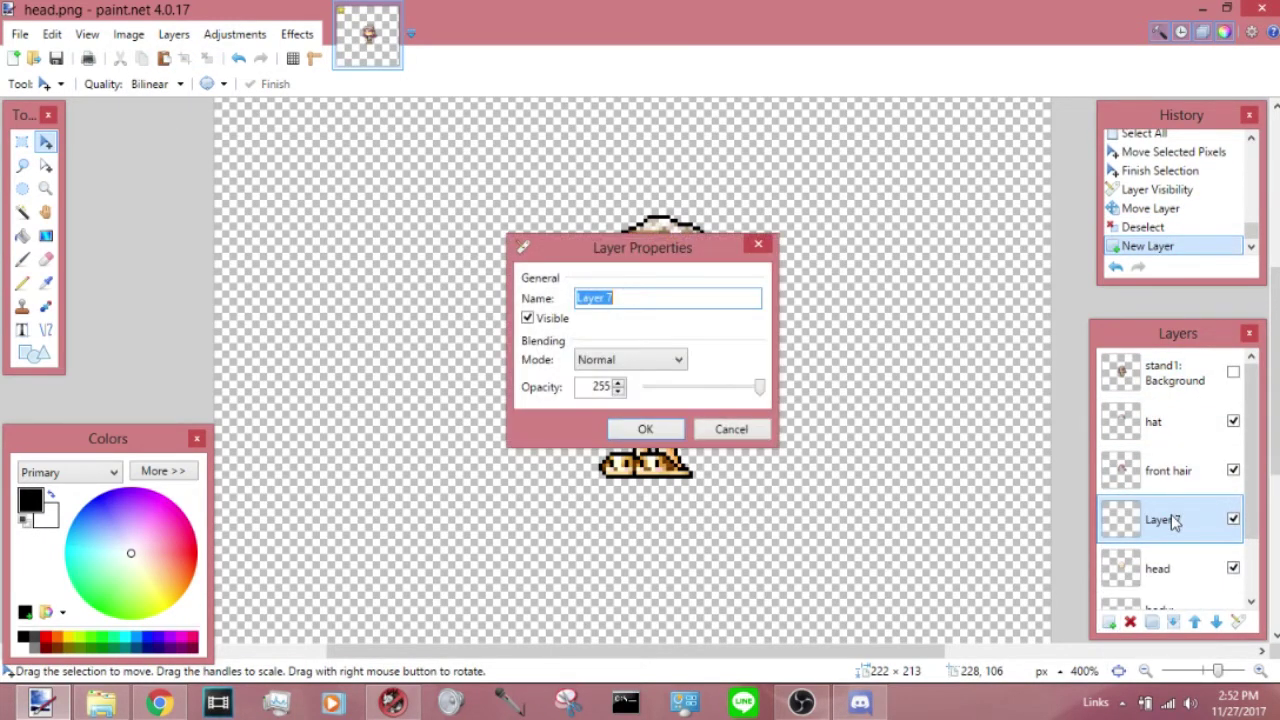
pyautogui.write('face')
pyautogui.press('Return')
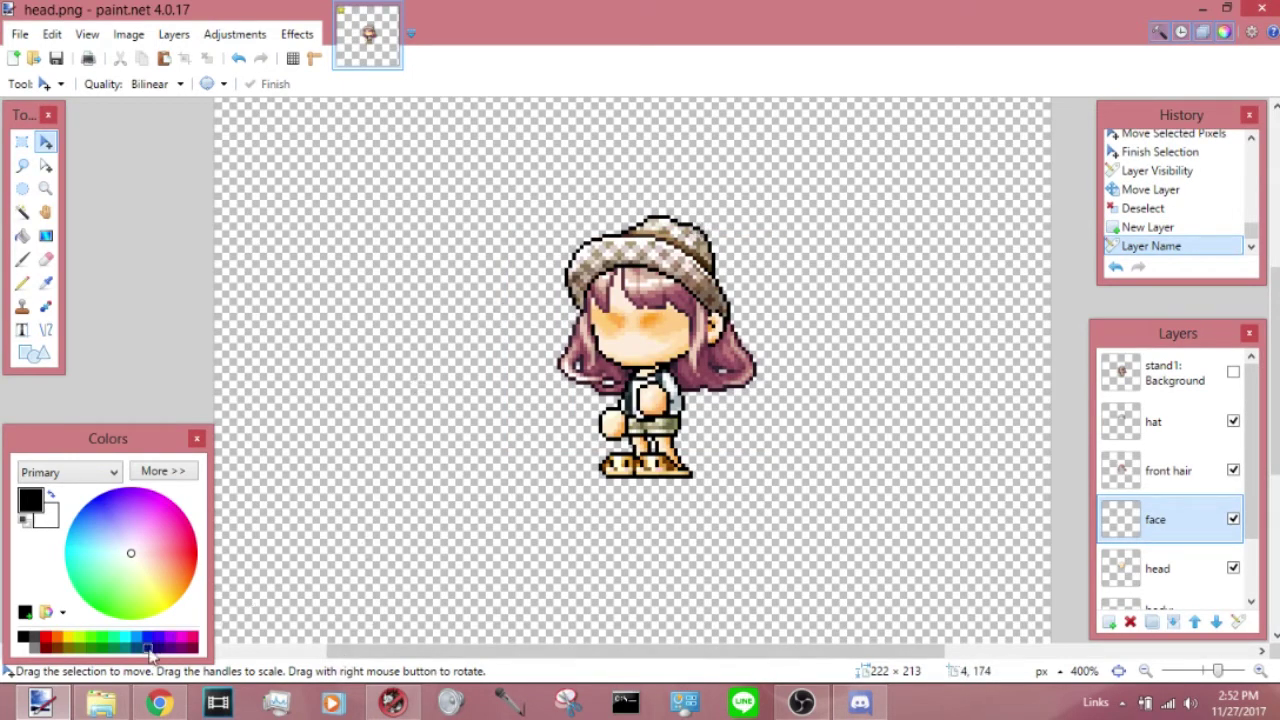
# Close the Checkered Fedora tab and open the Pure Gaze (Hazel) item page
pyautogui.click(155, 704)
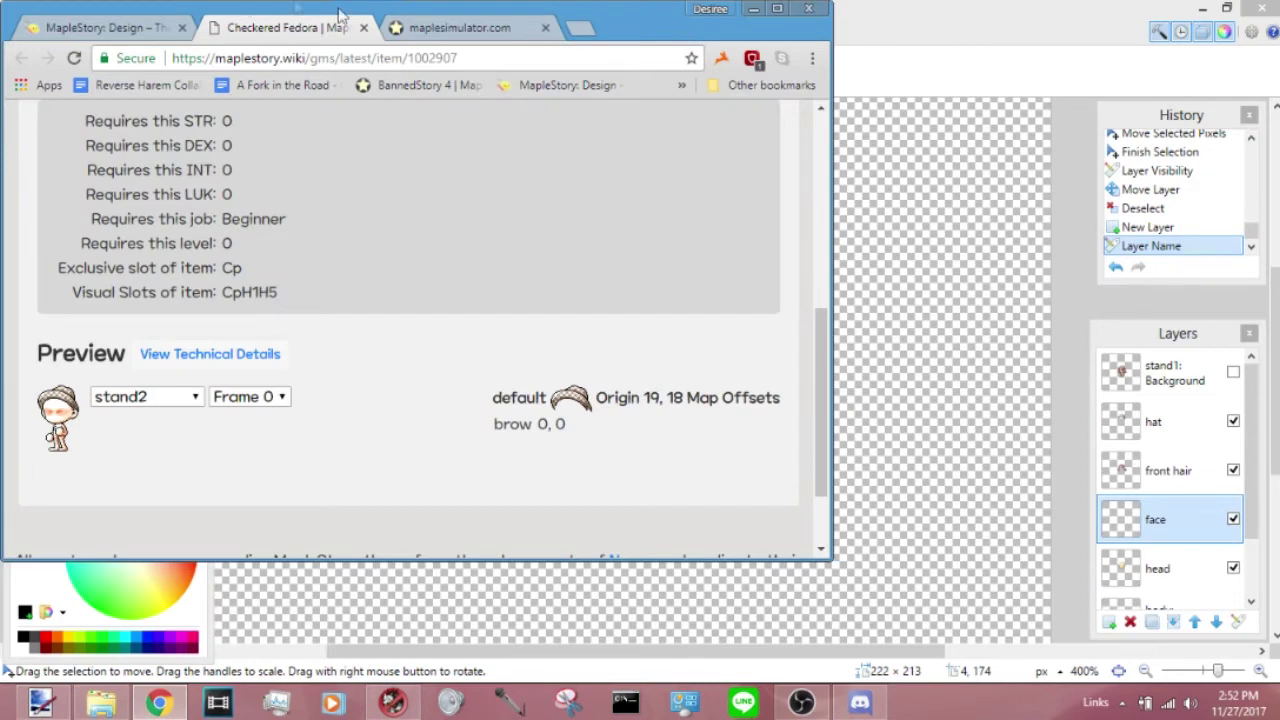
pyautogui.click(364, 28)
pyautogui.click(608, 358)
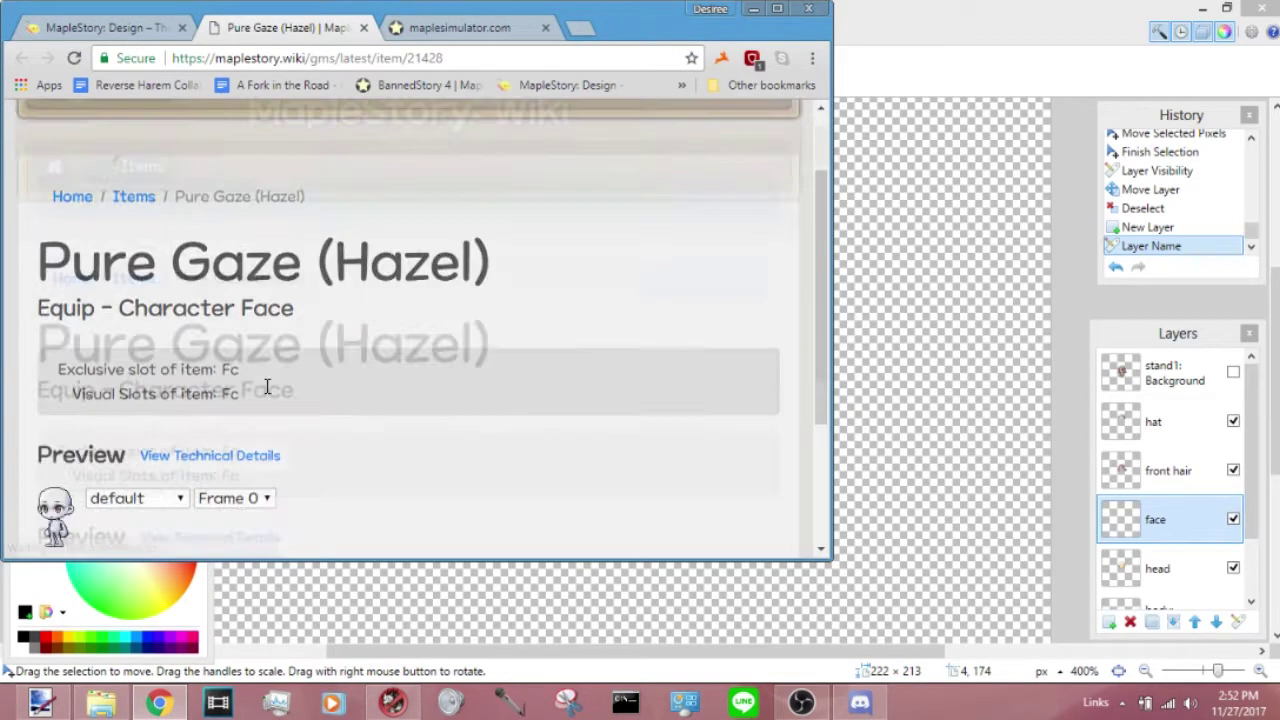
pyautogui.scroll(-3, 266, 380)
# Keep the default expression, show origin 14, 8 (brow -1, -11), and copy the face sprite
pyautogui.click(137, 289)
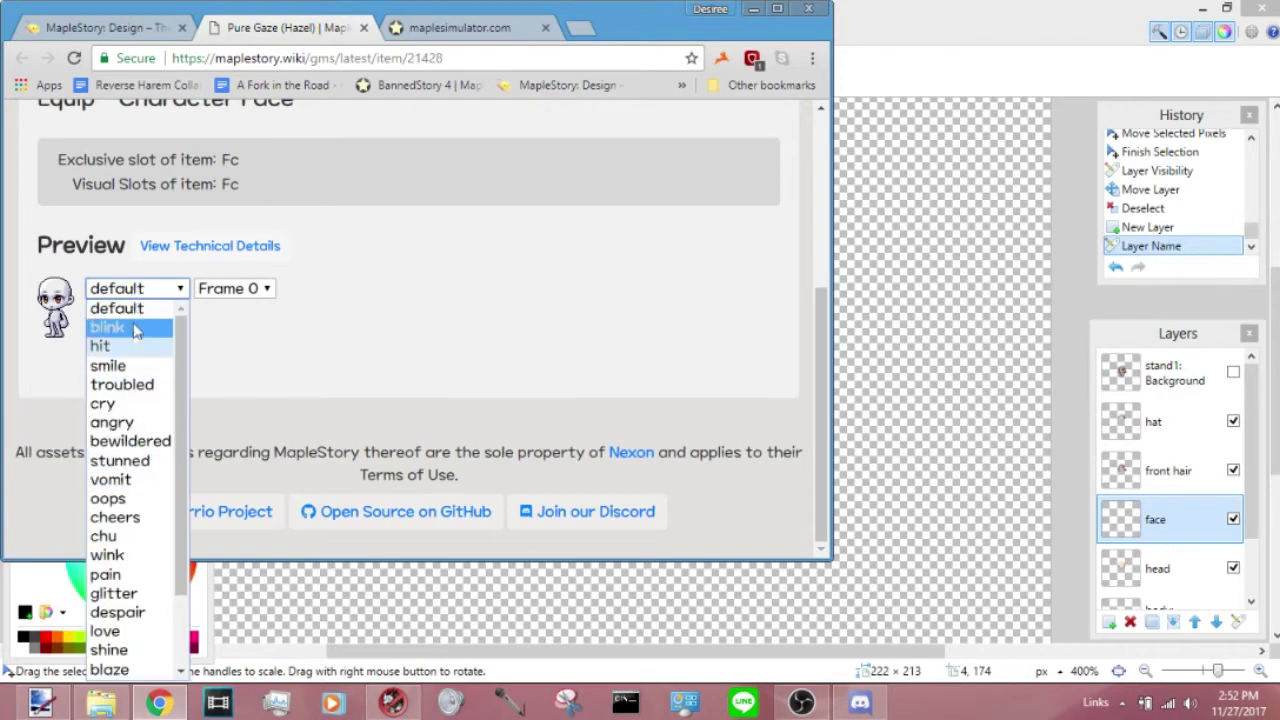
pyautogui.click(179, 288)
pyautogui.click(197, 260)
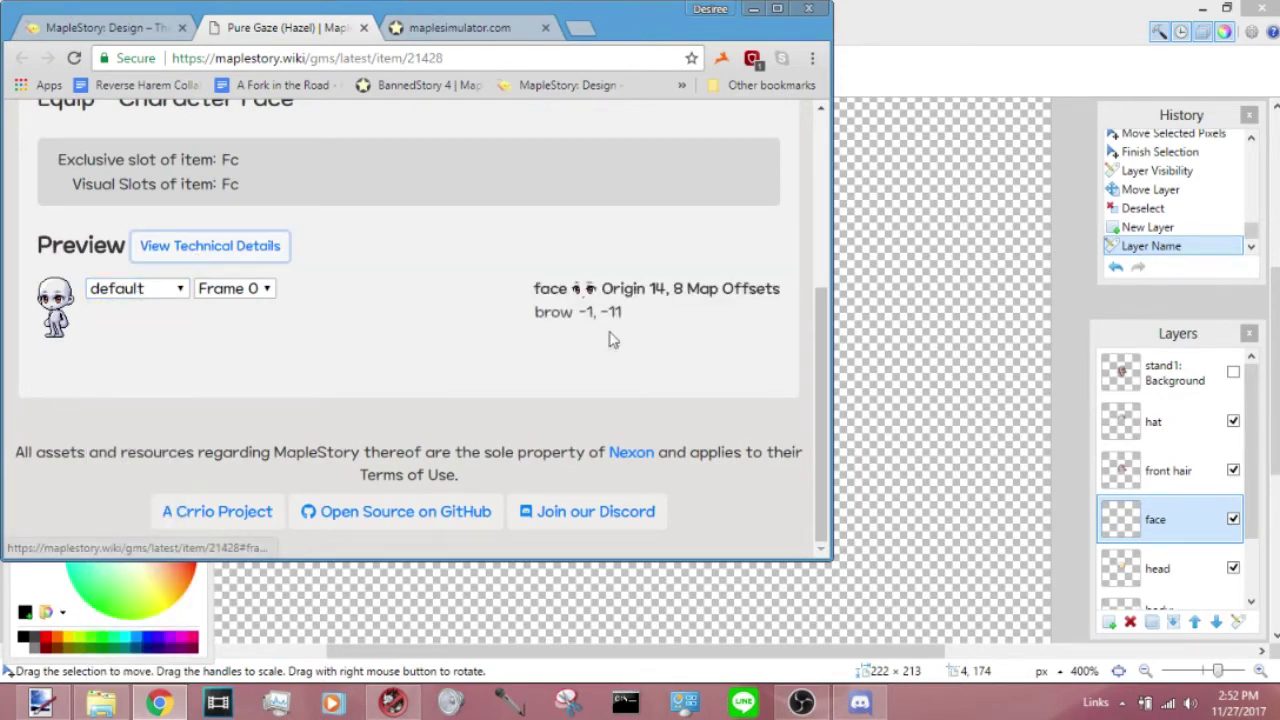
pyautogui.rightClick(590, 290)
pyautogui.click(650, 354)
# Paste the hazel eyes into the face layer and move them onto the character's face
pyautogui.click(975, 70)
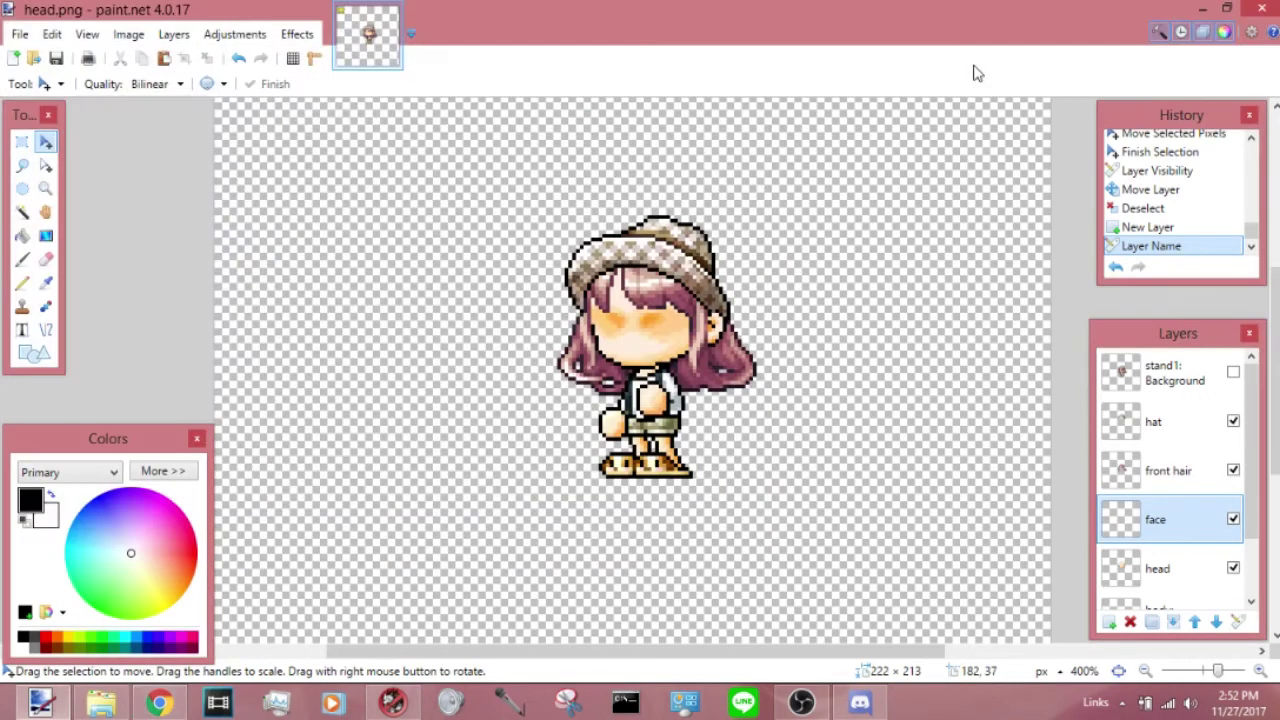
pyautogui.click(163, 60)
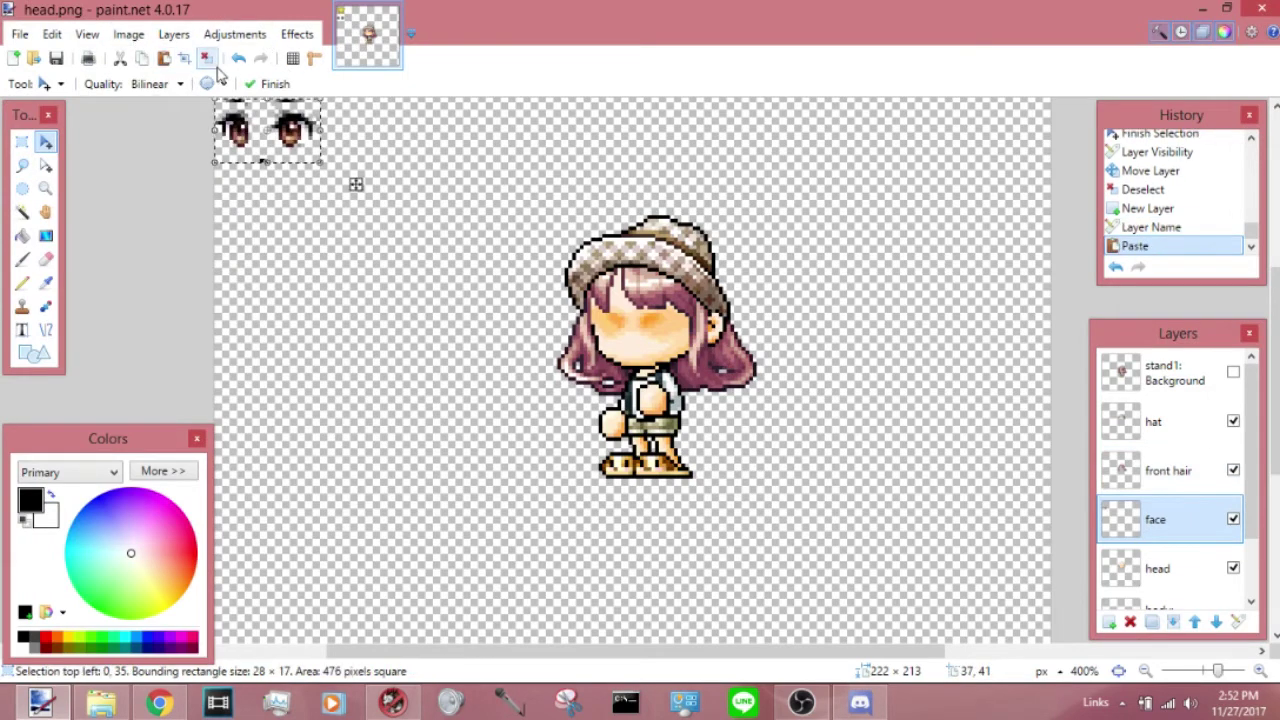
pyautogui.click(206, 58)
pyautogui.hotkey('ctrl', 'a')
pyautogui.moveTo(300, 128); pyautogui.dragTo(672, 322)
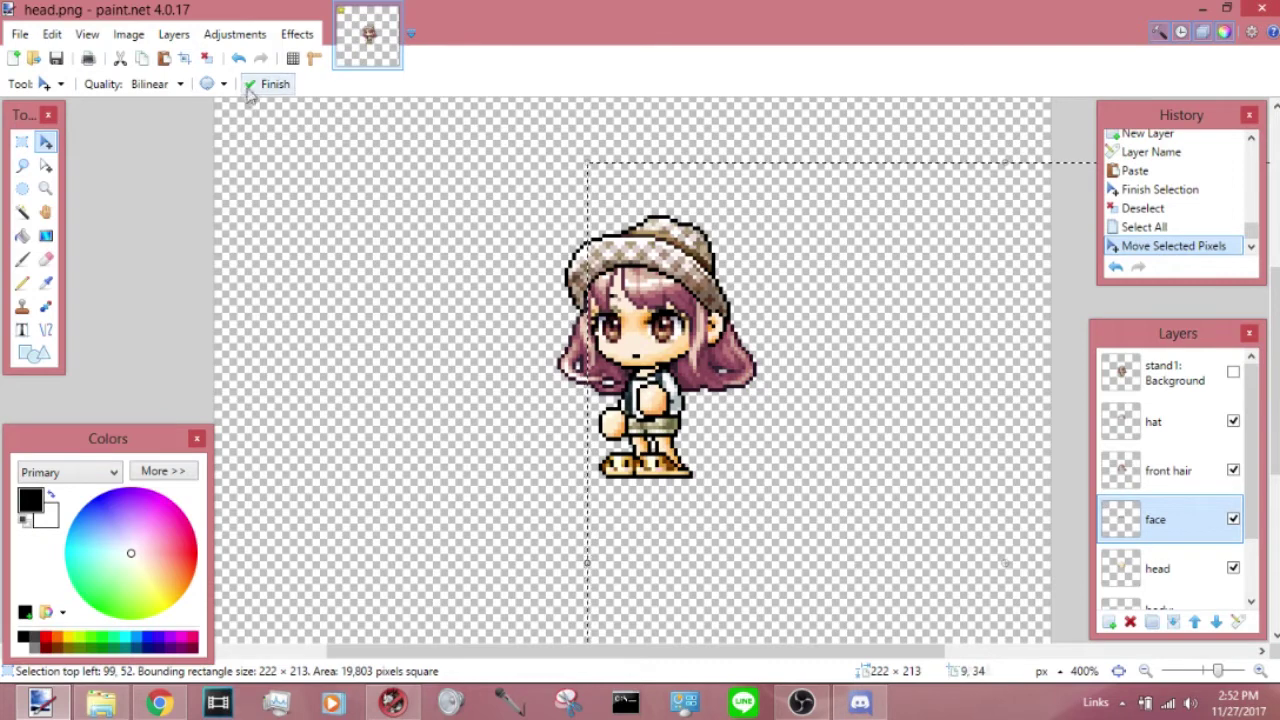
pyautogui.click(206, 58)
# Toggle the stand1 reference layer to compare the eyes, leaving it hidden
pyautogui.click(1233, 372)
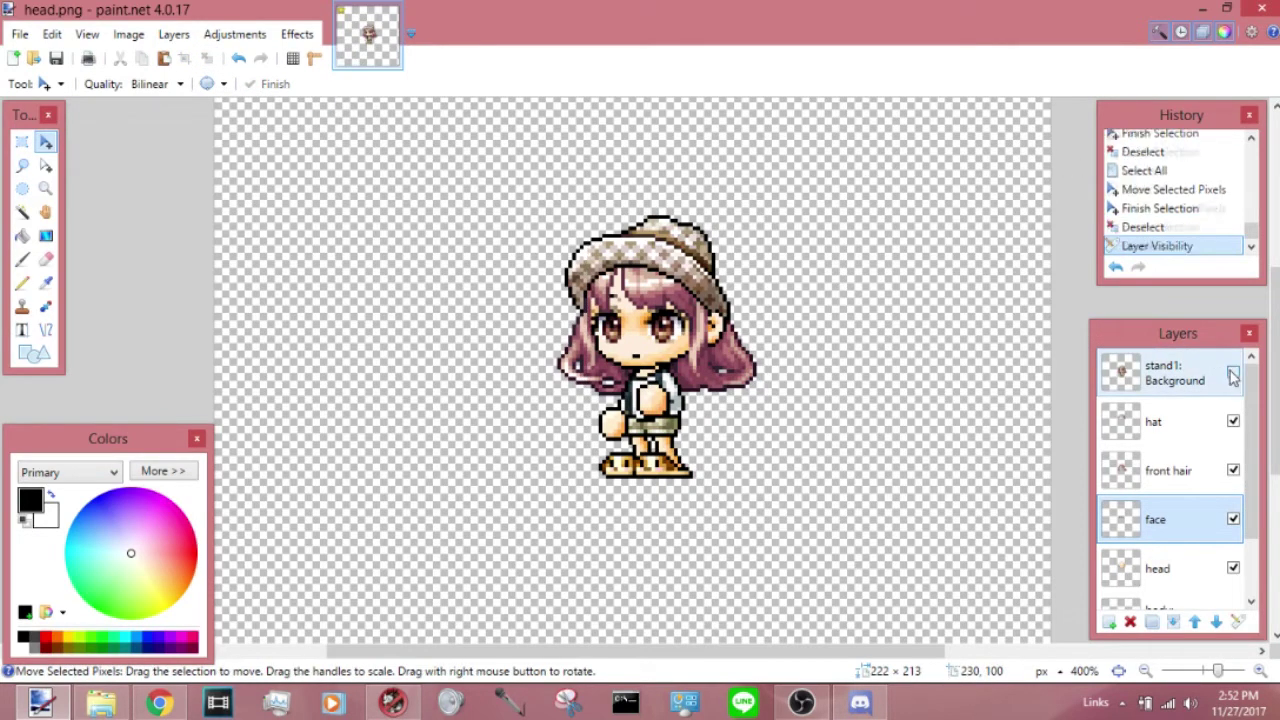
pyautogui.click(1233, 372)
pyautogui.click(1233, 372)
pyautogui.click(1233, 373)
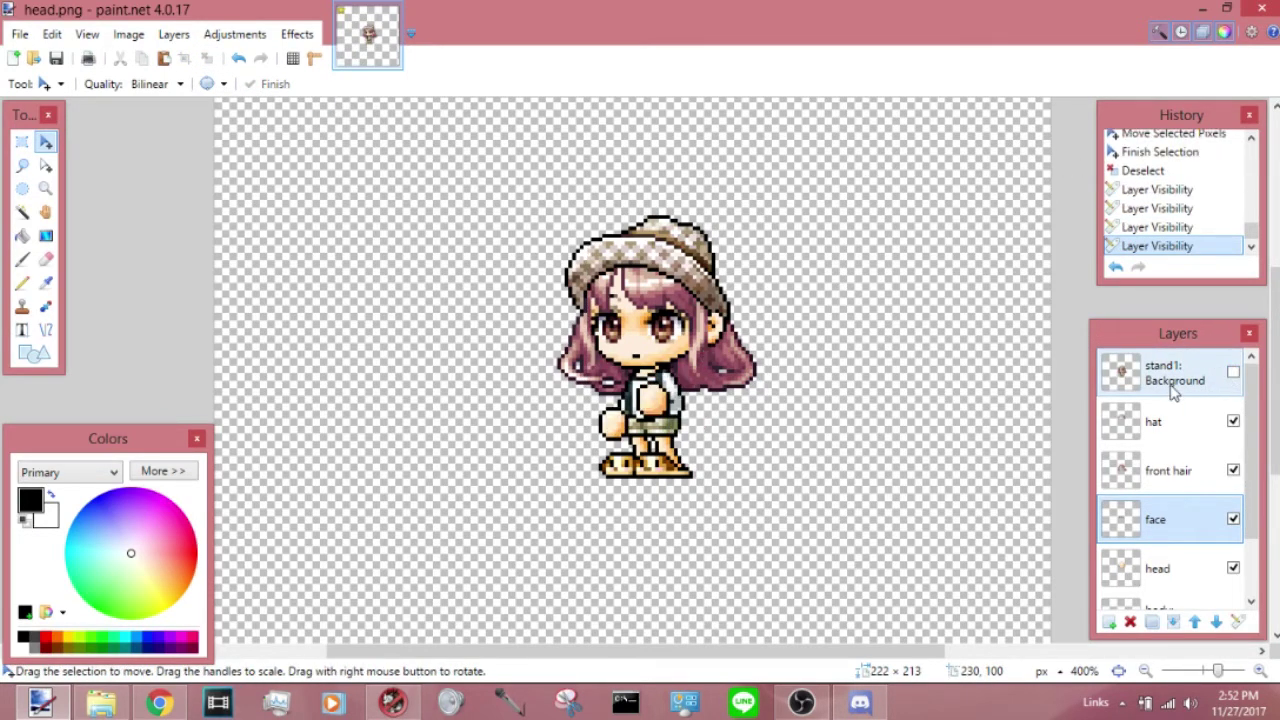
# Add a new layer above head named 'earrings'
pyautogui.click(1152, 572)
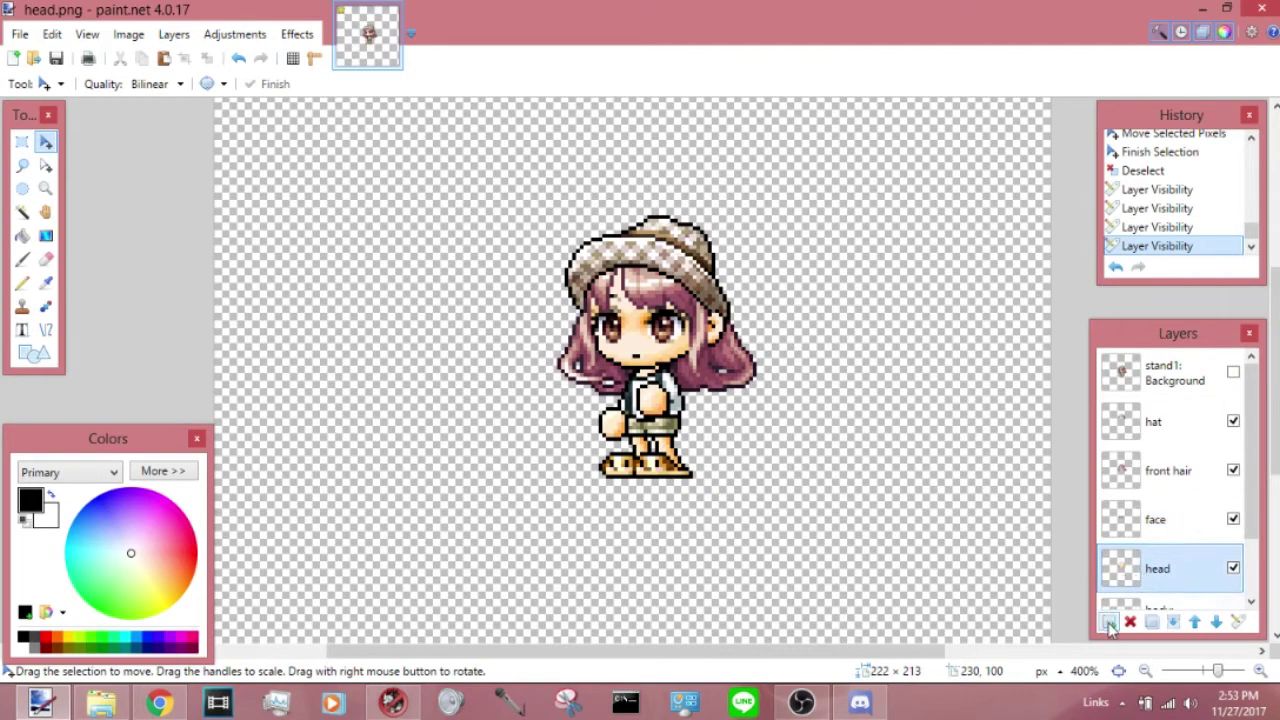
pyautogui.click(1110, 623)
pyautogui.doubleClick(1165, 570)
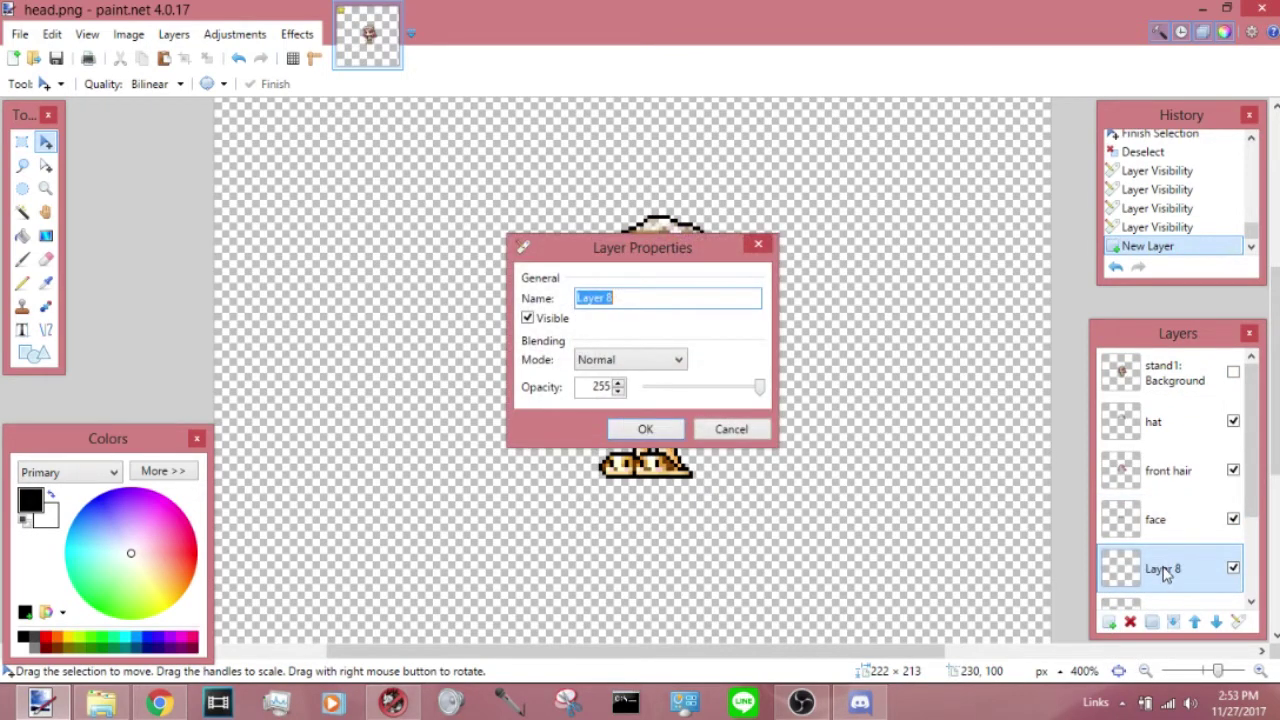
pyautogui.press('Return')
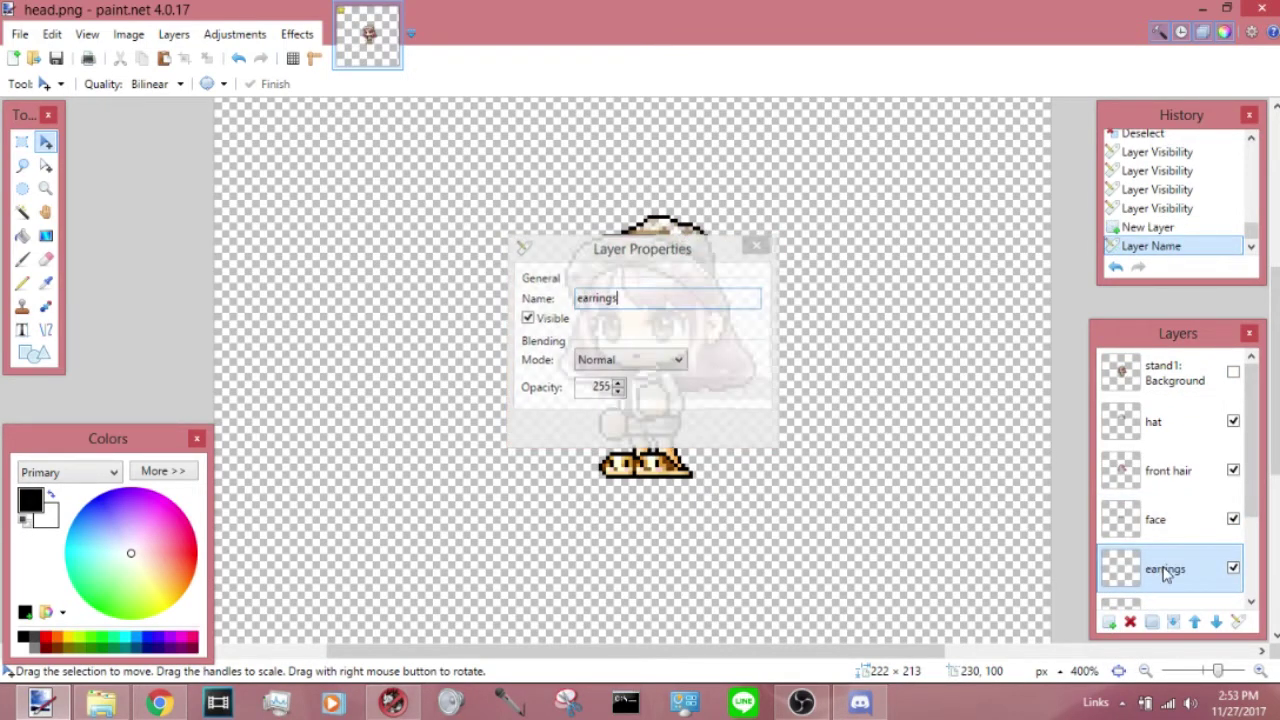
pyautogui.click(159, 703)
# Close the Pure Gaze page, open Rabbit Earrings, and copy its sprite (origin 15, -15, brow 0, 0)
pyautogui.click(331, 27)
pyautogui.click(331, 27)
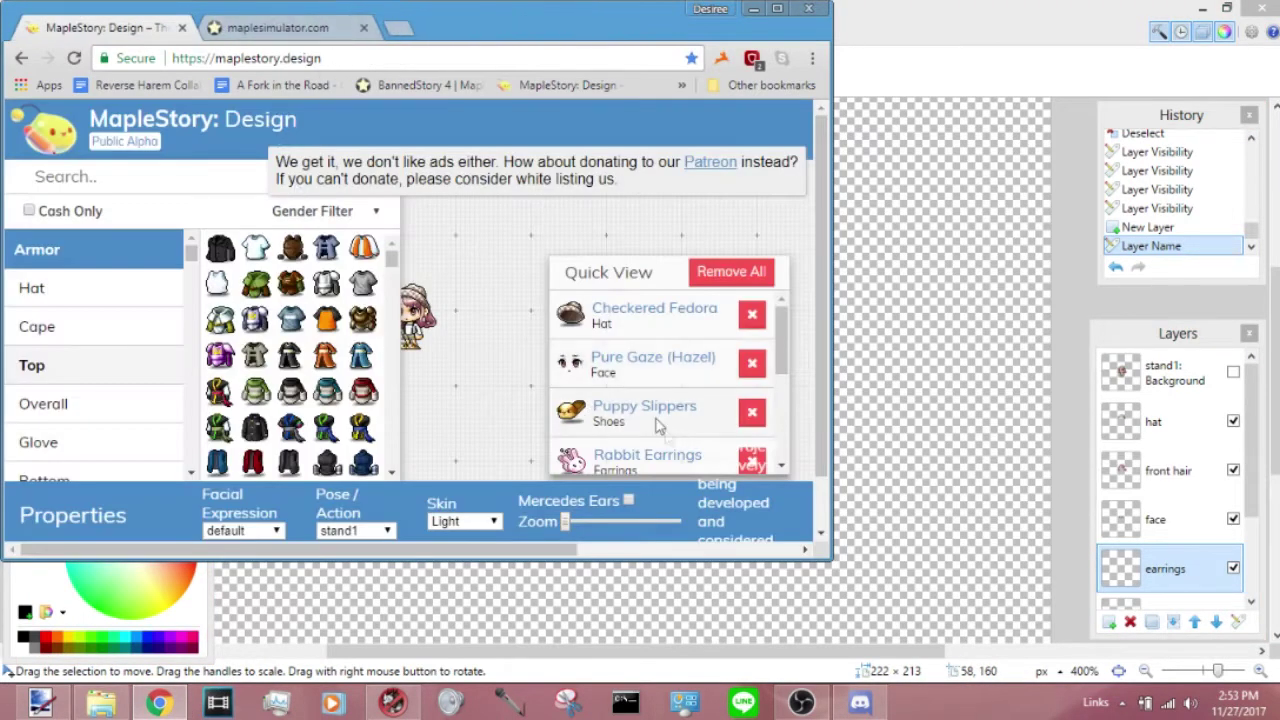
pyautogui.click(613, 456)
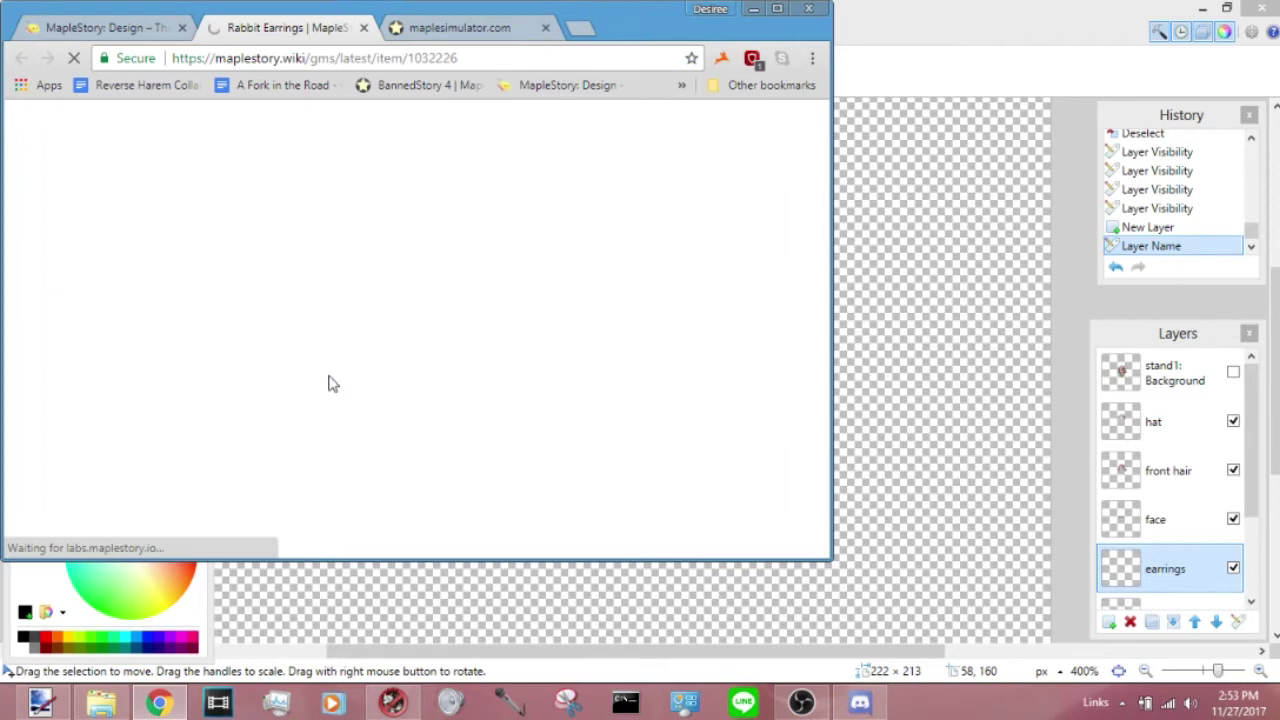
pyautogui.scroll(-15, 330, 385)
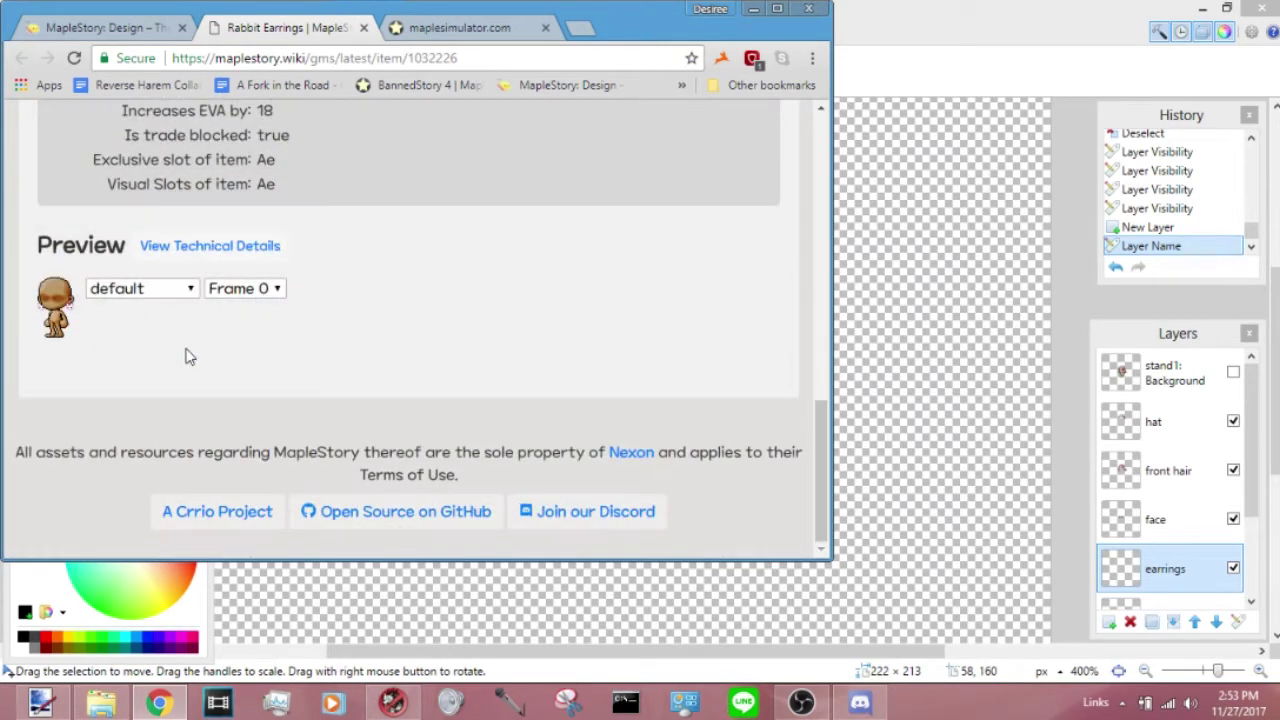
pyautogui.click(229, 252)
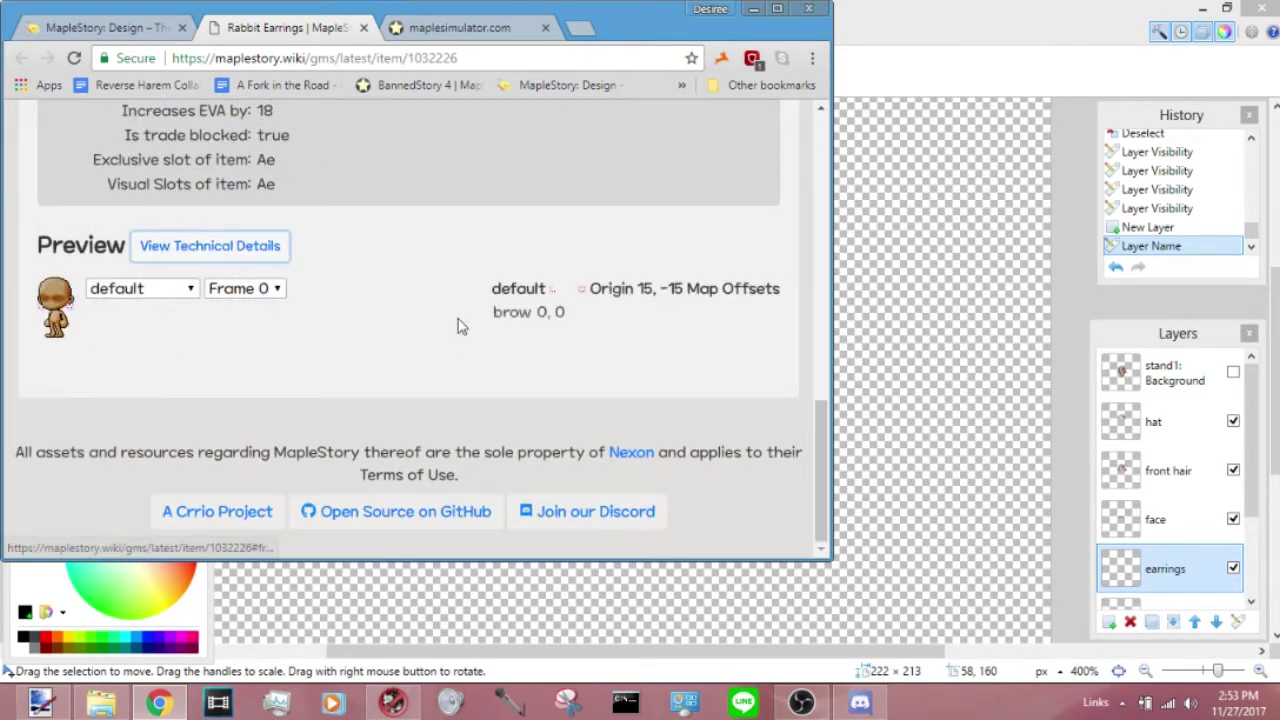
pyautogui.rightClick(580, 290)
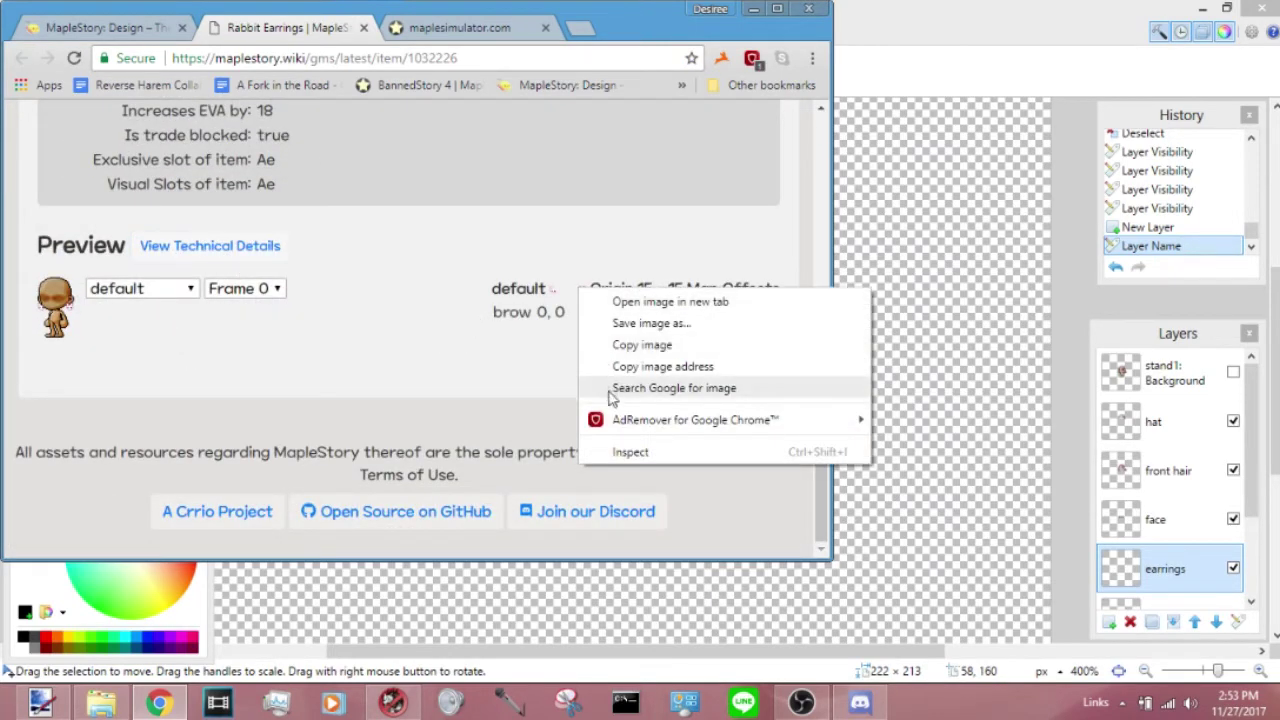
pyautogui.click(641, 345)
pyautogui.click(944, 83)
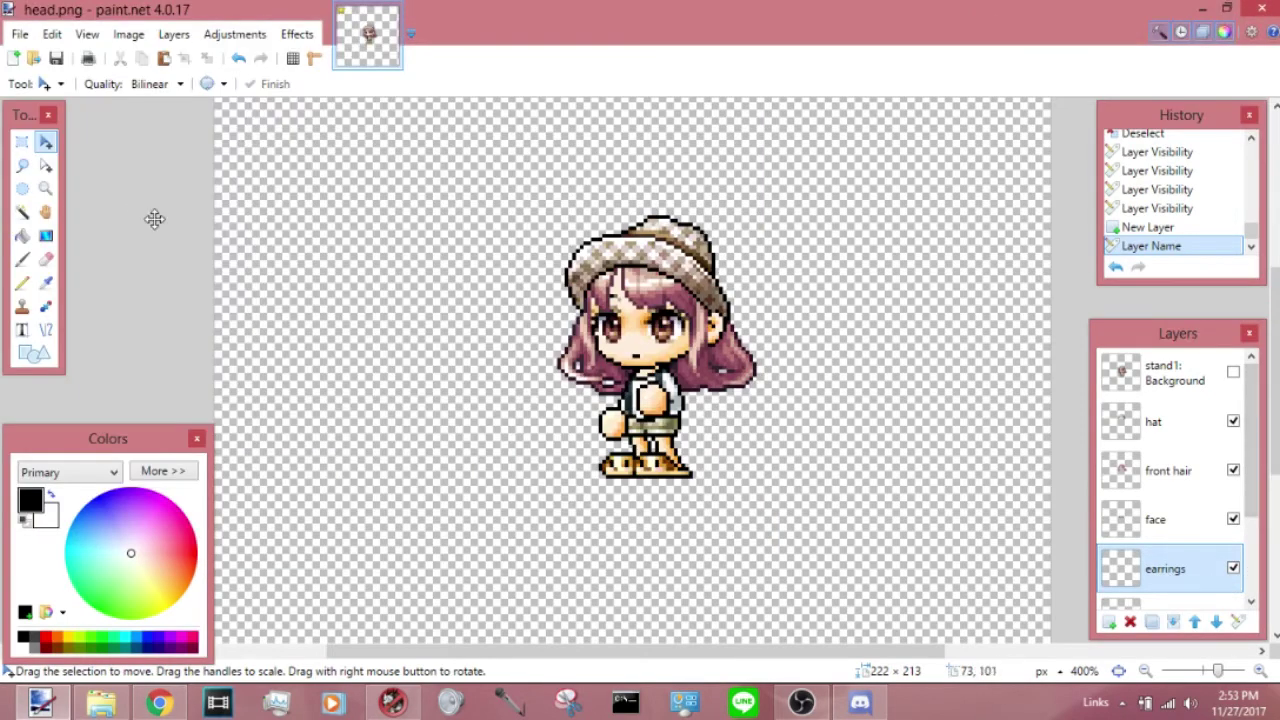
# Paste the Rabbit Earrings into the earrings layer and position them on the character's ears
pyautogui.click(164, 58)
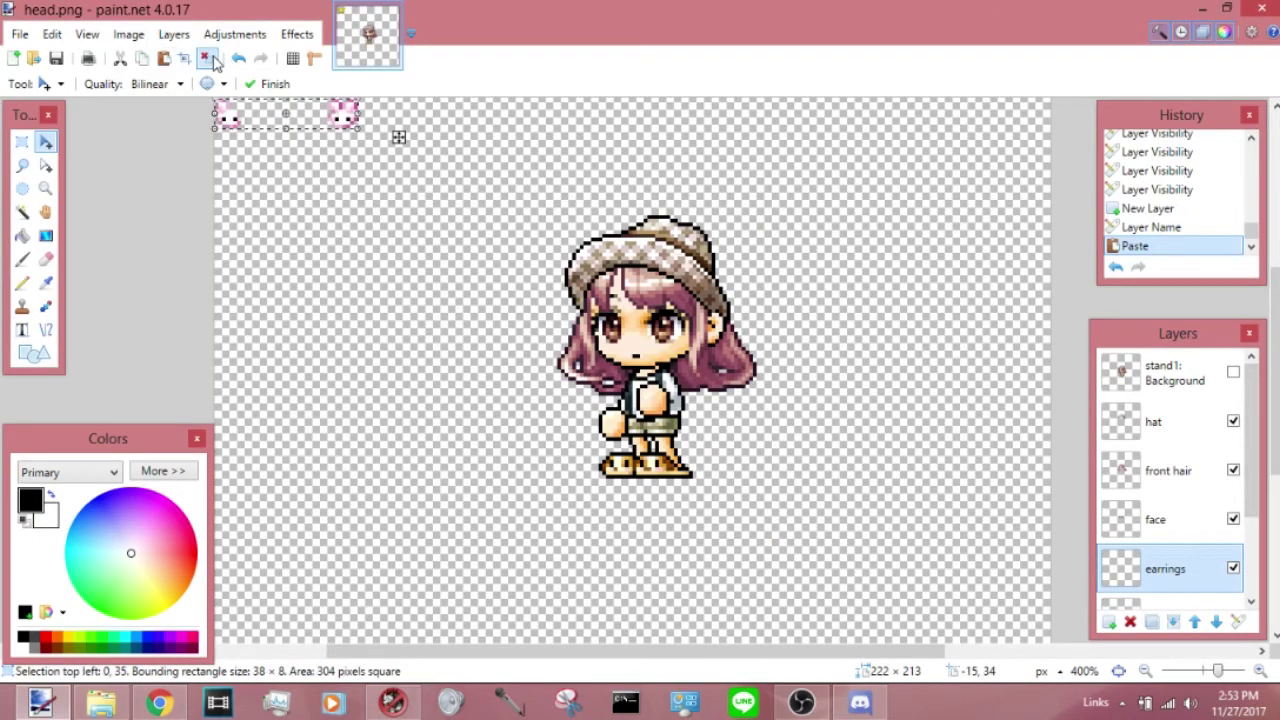
pyautogui.click(208, 59)
pyautogui.hotkey('ctrl', 'a')
pyautogui.moveTo(320, 108); pyautogui.dragTo(708, 354)
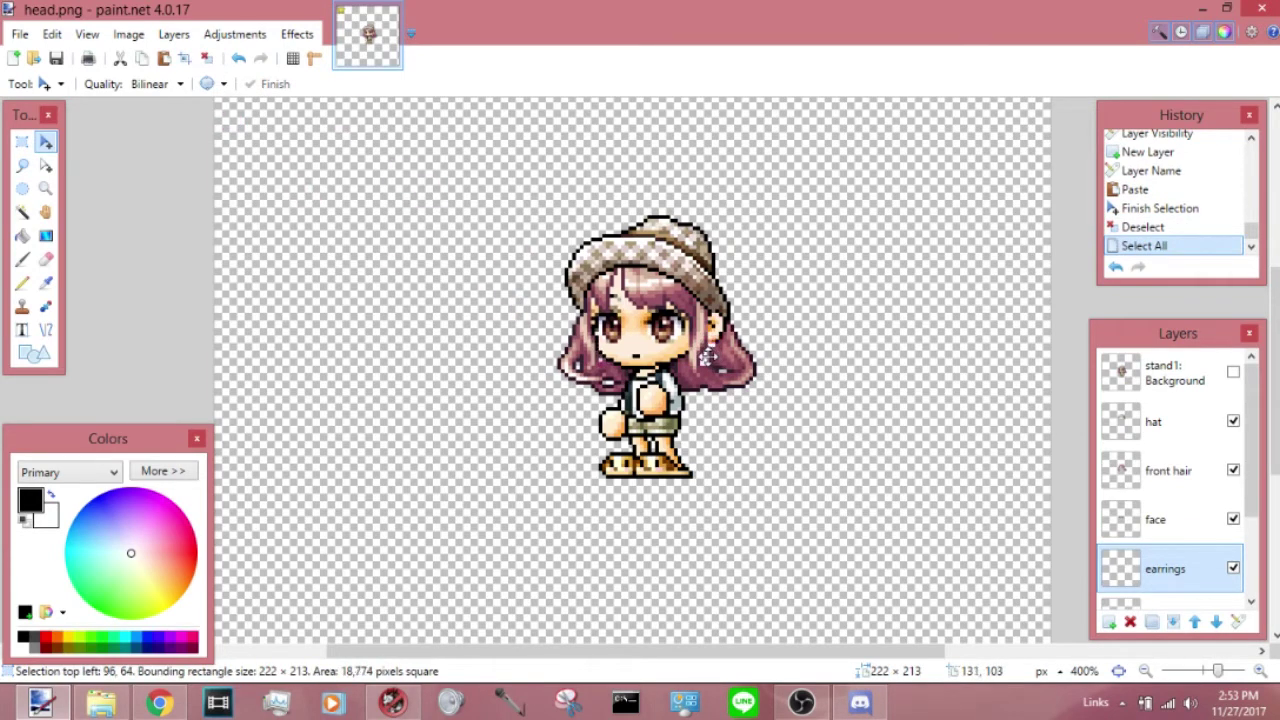
pyautogui.moveTo(708, 362); pyautogui.dragTo(706, 383)
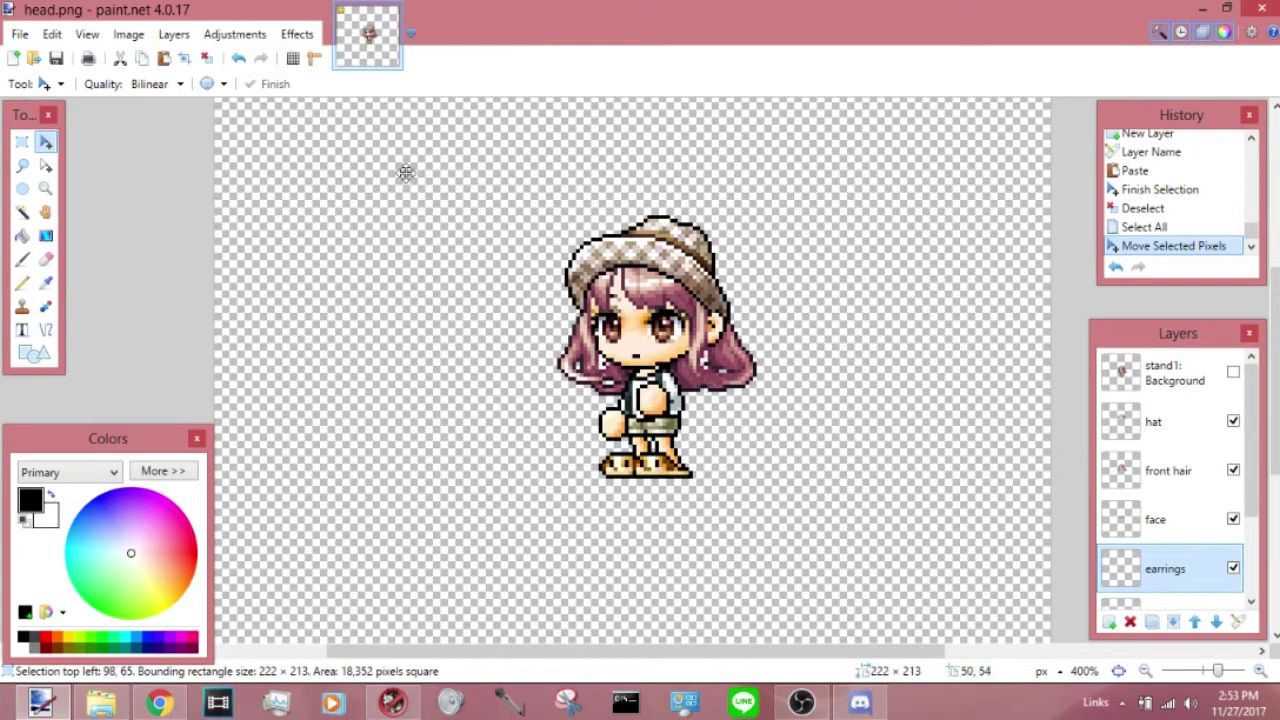
pyautogui.hotkey('ctrl', 'd')
pyautogui.hotkey('ctrl', 'a')
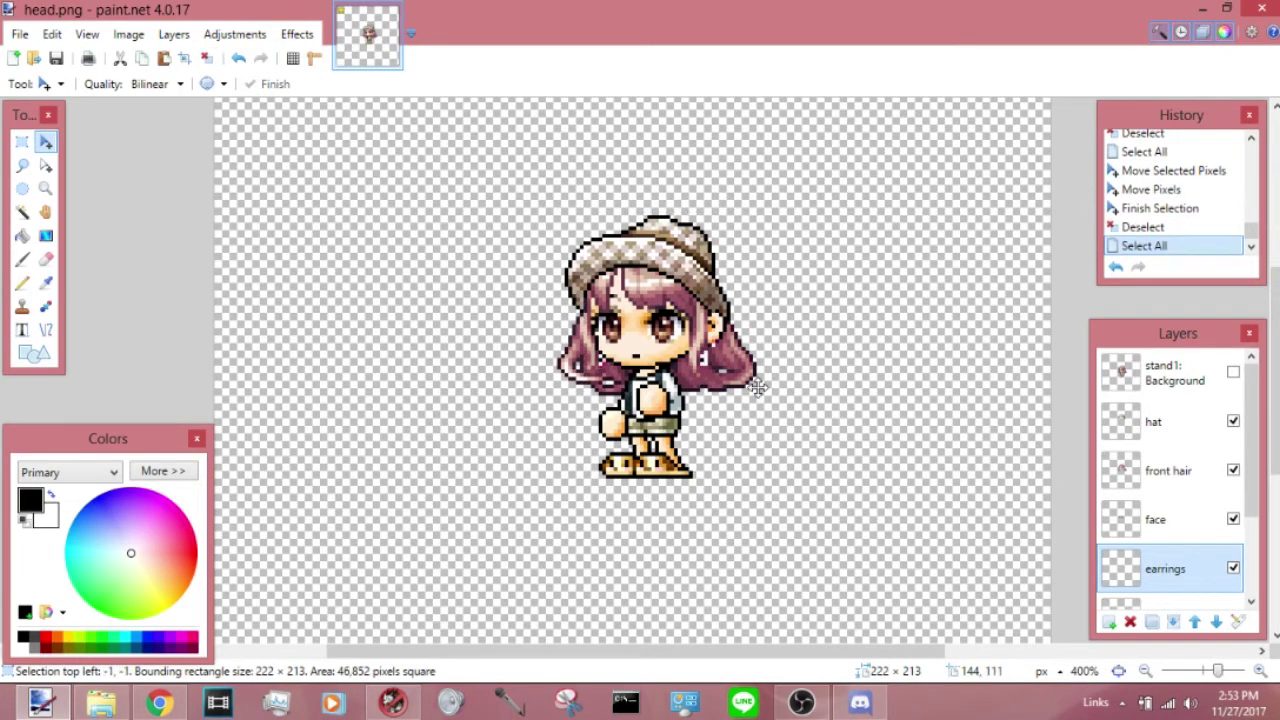
# Toggle the stand1 reference to compare the earrings, leaving it hidden, and clear the selection
pyautogui.click(758, 388)
pyautogui.click(1233, 372)
pyautogui.click(1233, 372)
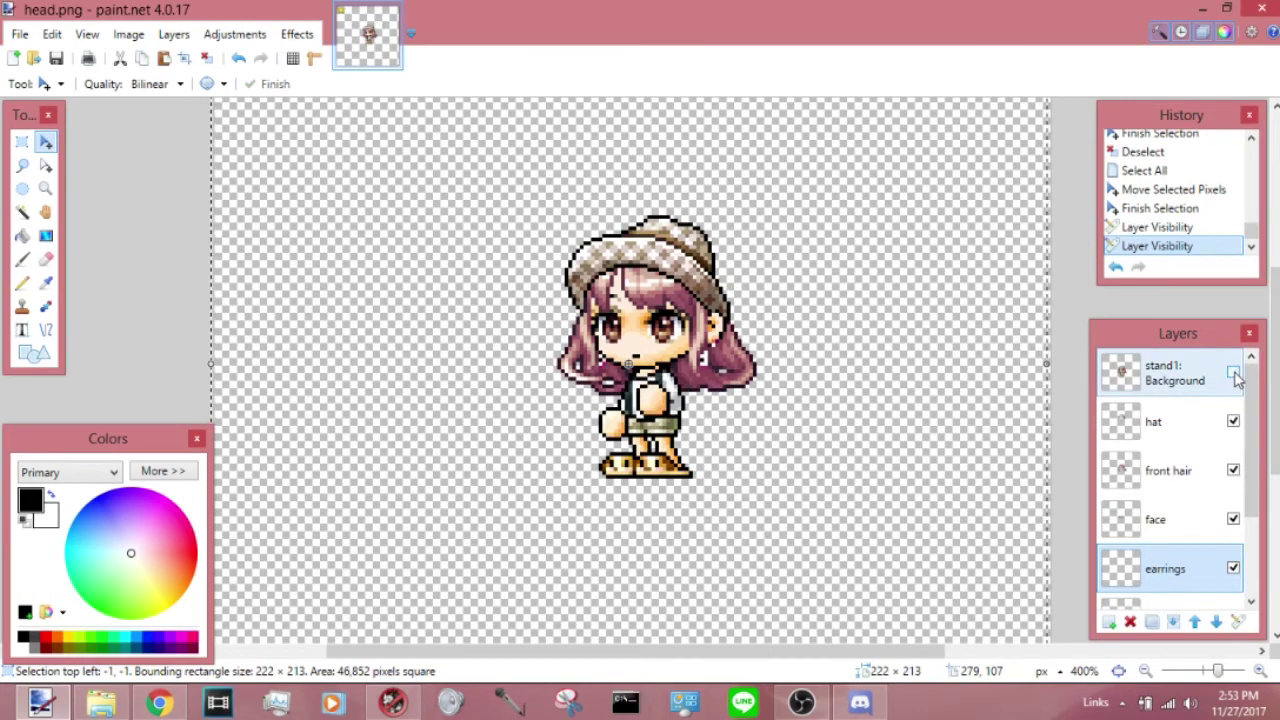
pyautogui.click(1233, 372)
pyautogui.click(1233, 372)
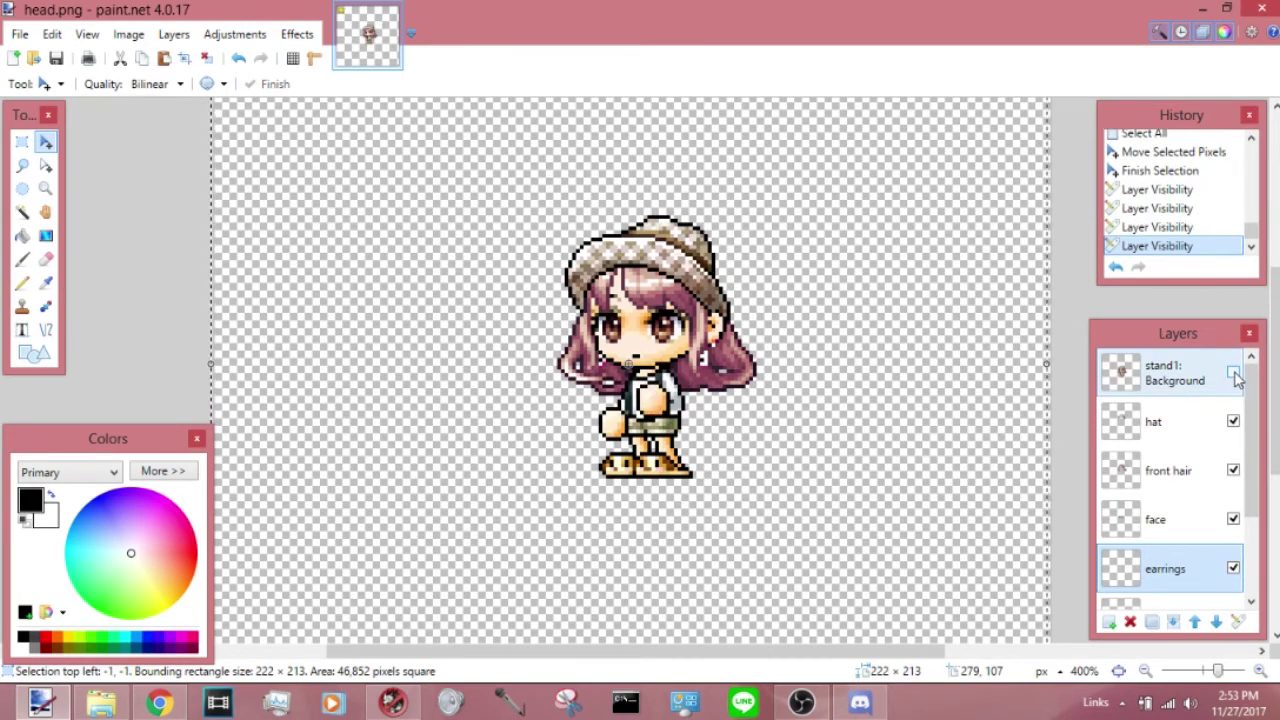
pyautogui.click(204, 58)
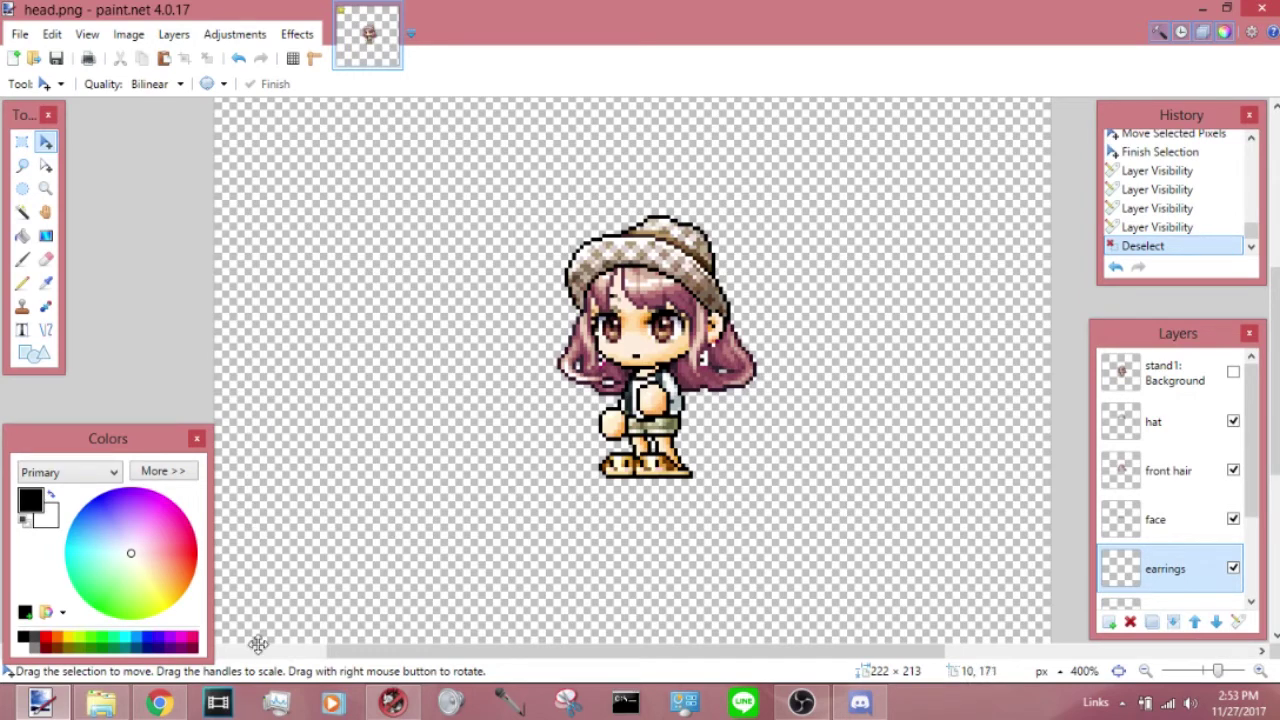
# Close the Rabbit Earrings wiki tab and review the stacked part layers in paint.net
pyautogui.click(166, 704)
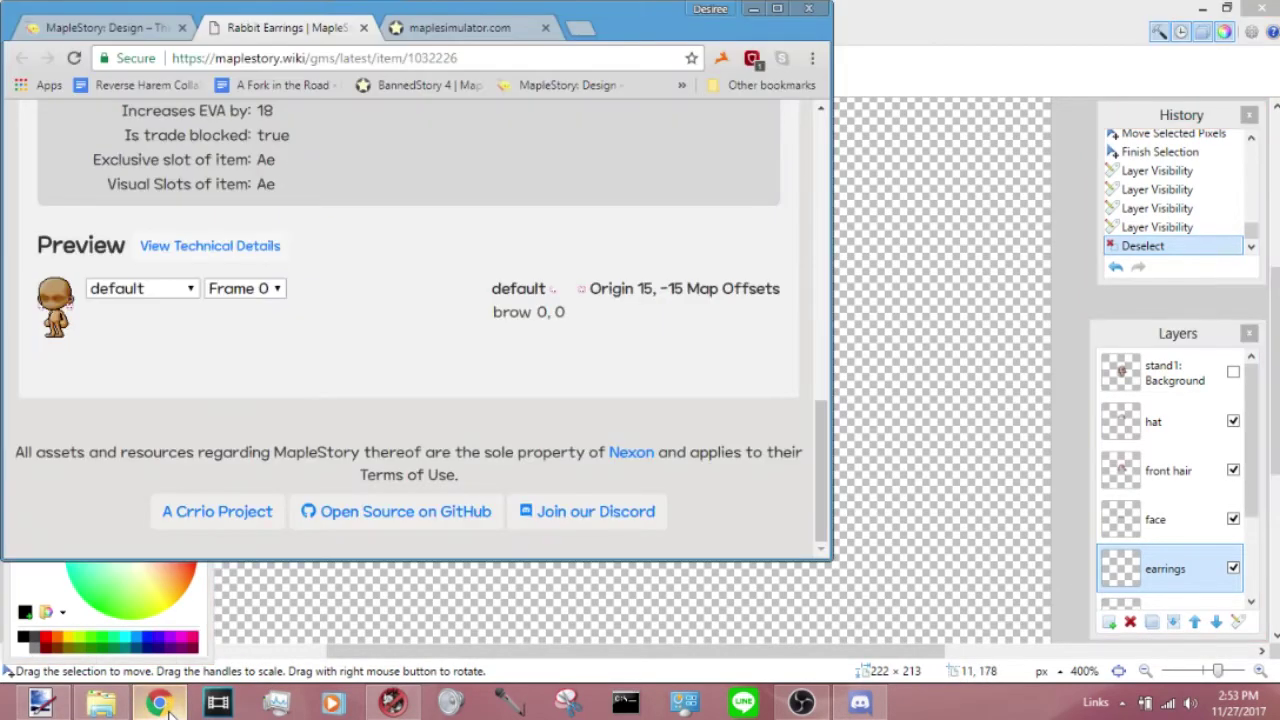
pyautogui.click(363, 29)
pyautogui.scroll(-2, 655, 336)
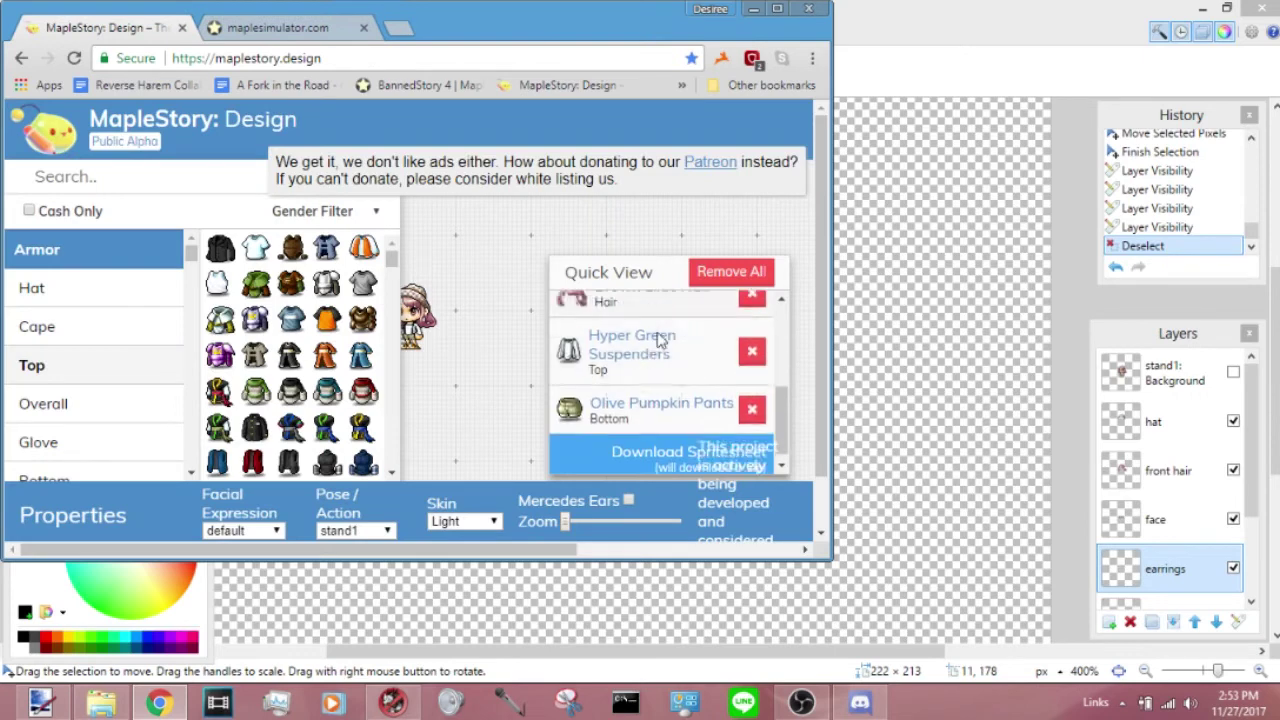
pyautogui.scroll(2, 658, 330)
pyautogui.click(915, 98)
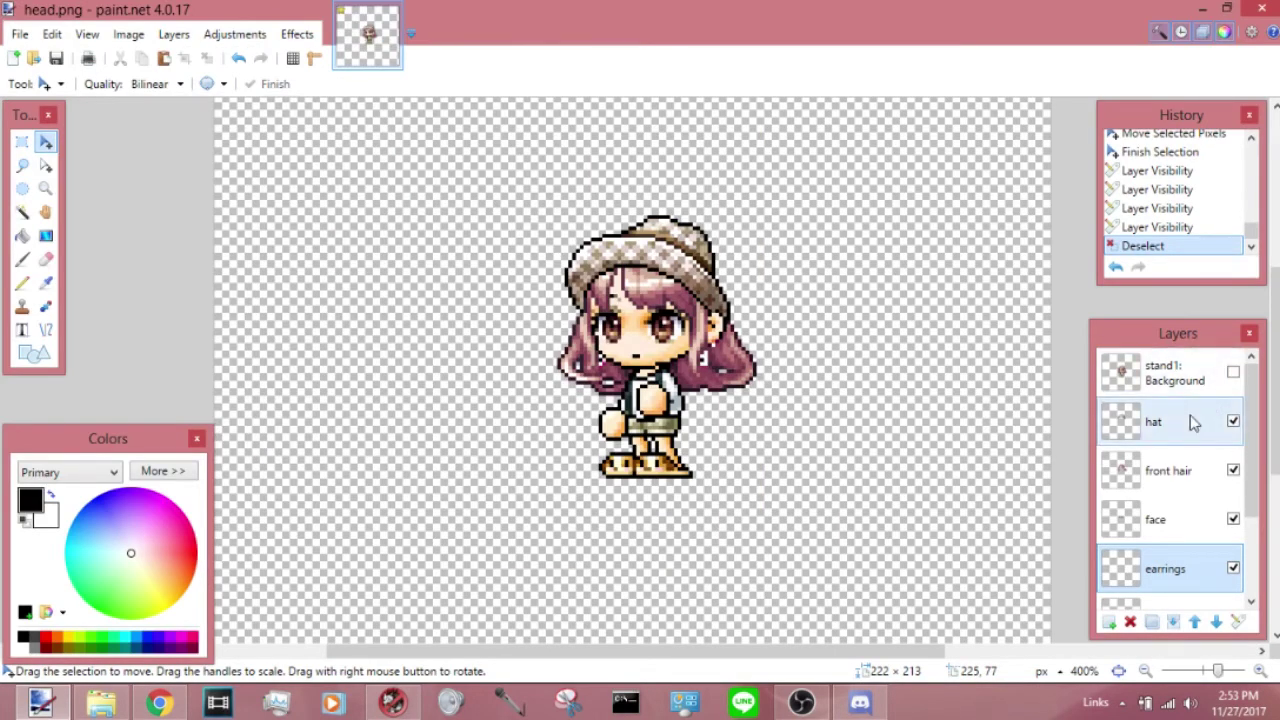
pyautogui.scroll(-2, 1183, 488)
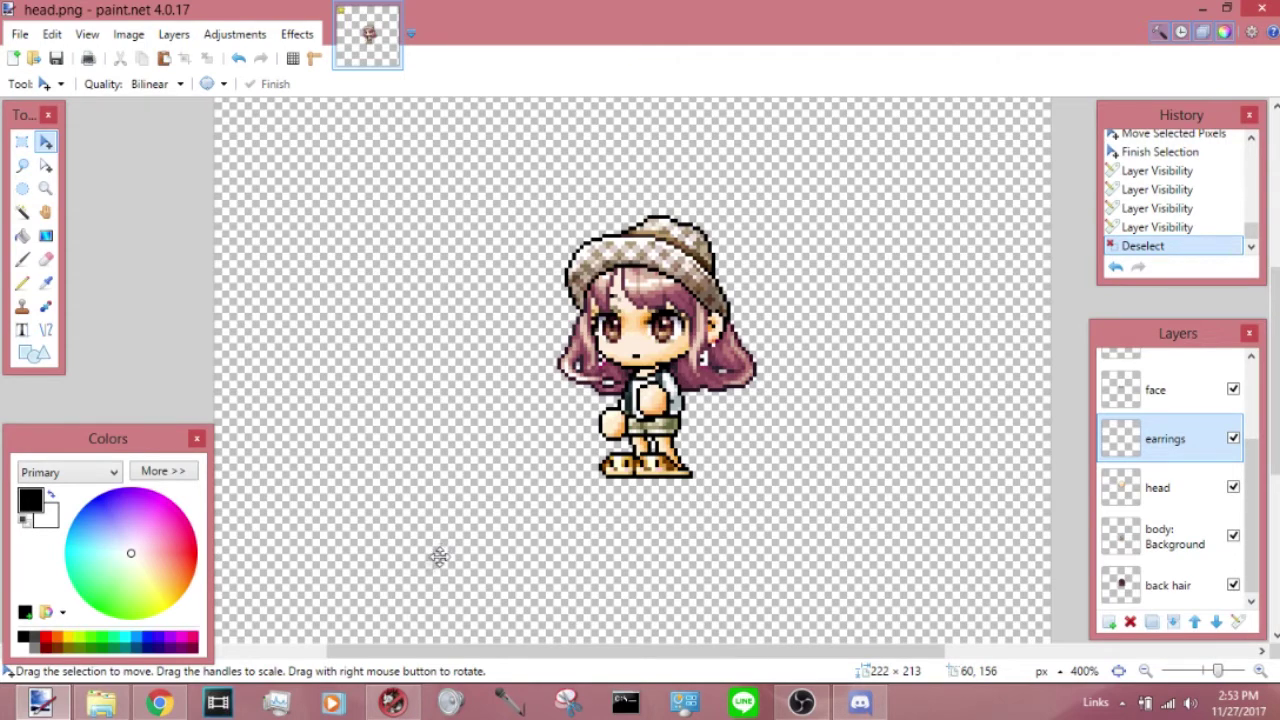
pyautogui.click(389, 702)
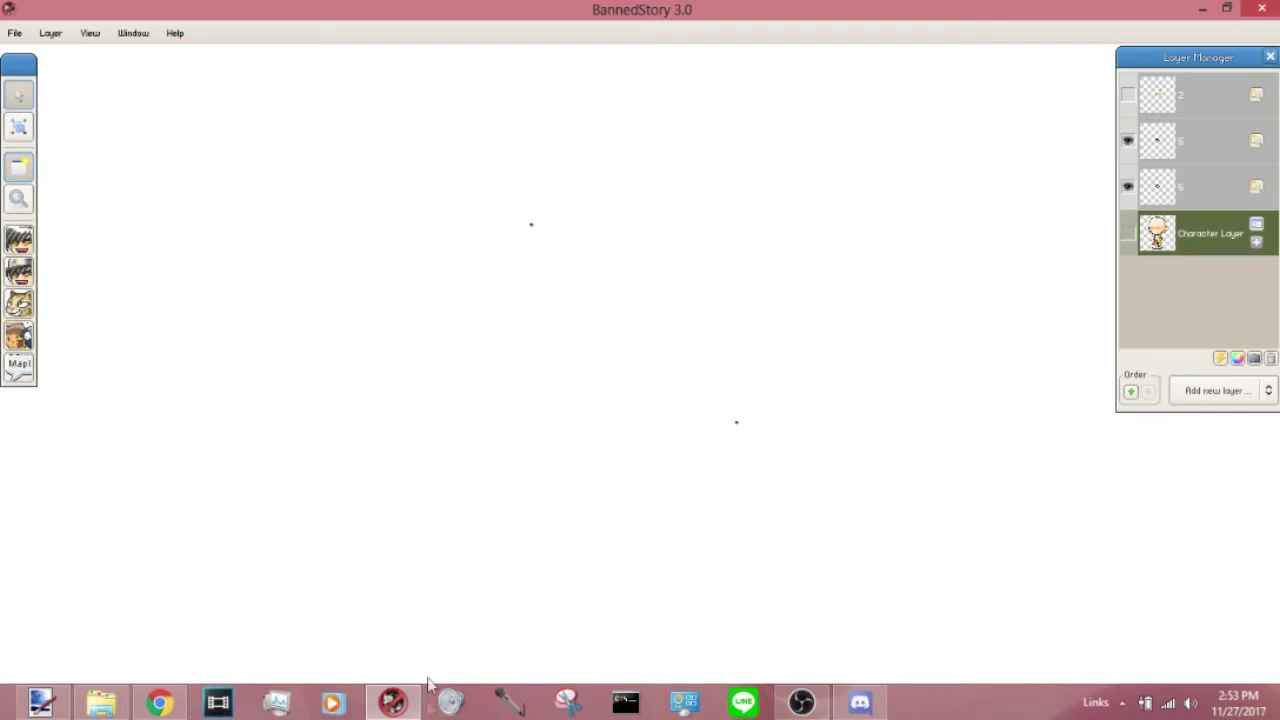
# Show the character layer and set its state to Standing 1
pyautogui.moveTo(404, 706)
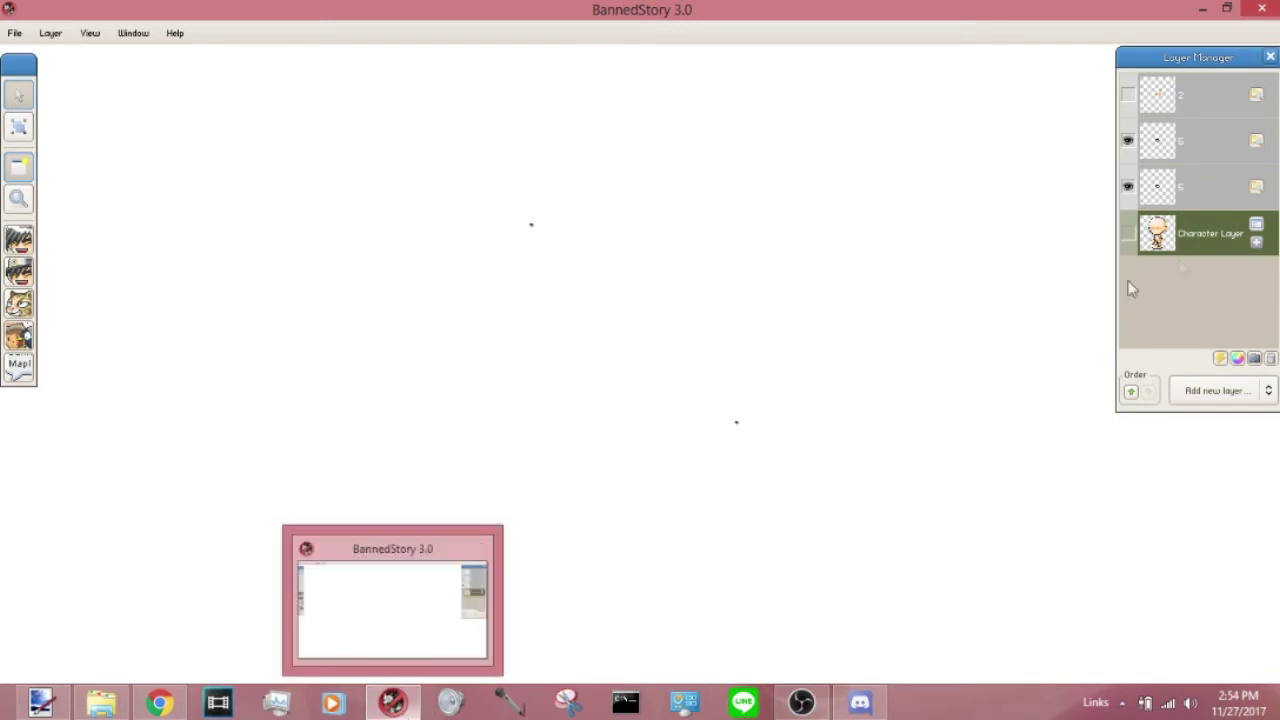
pyautogui.click(1128, 232)
pyautogui.click(1257, 232)
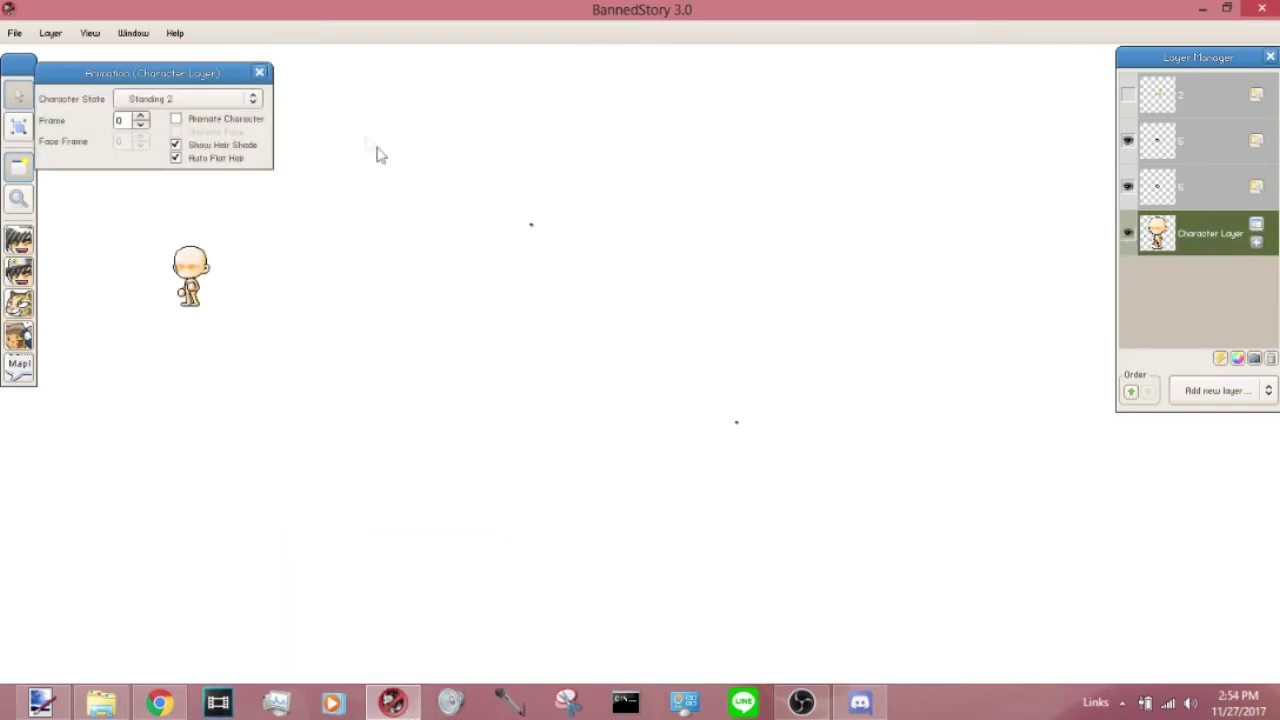
pyautogui.click(187, 105)
pyautogui.click(165, 154)
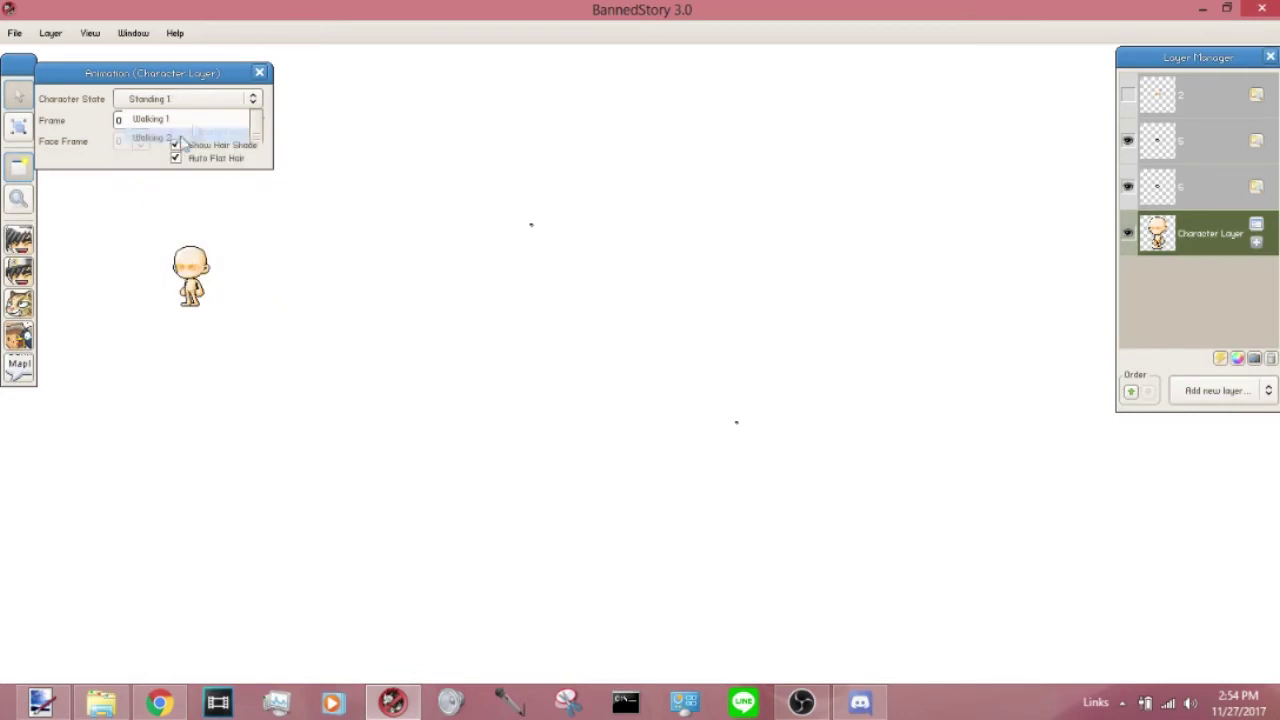
pyautogui.click(258, 73)
# Explode the character into separate part layers and delete the head part
pyautogui.click(50, 33)
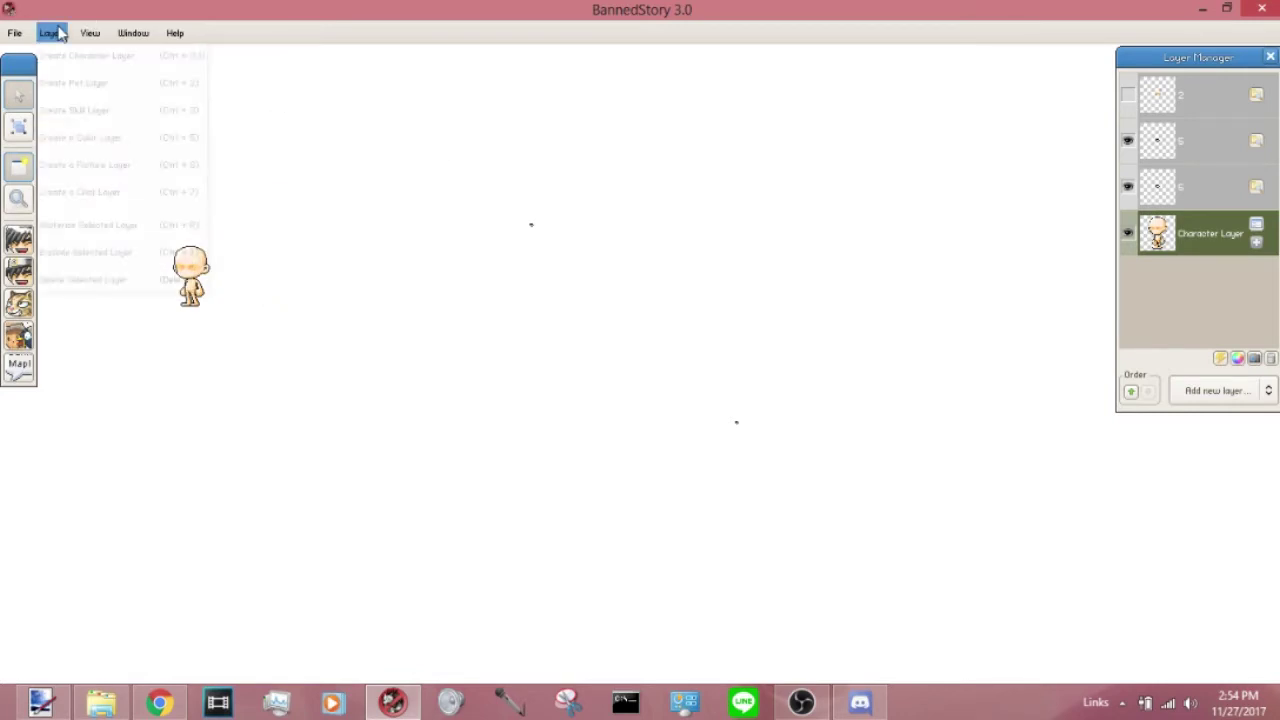
pyautogui.click(105, 249)
pyautogui.click(1199, 293)
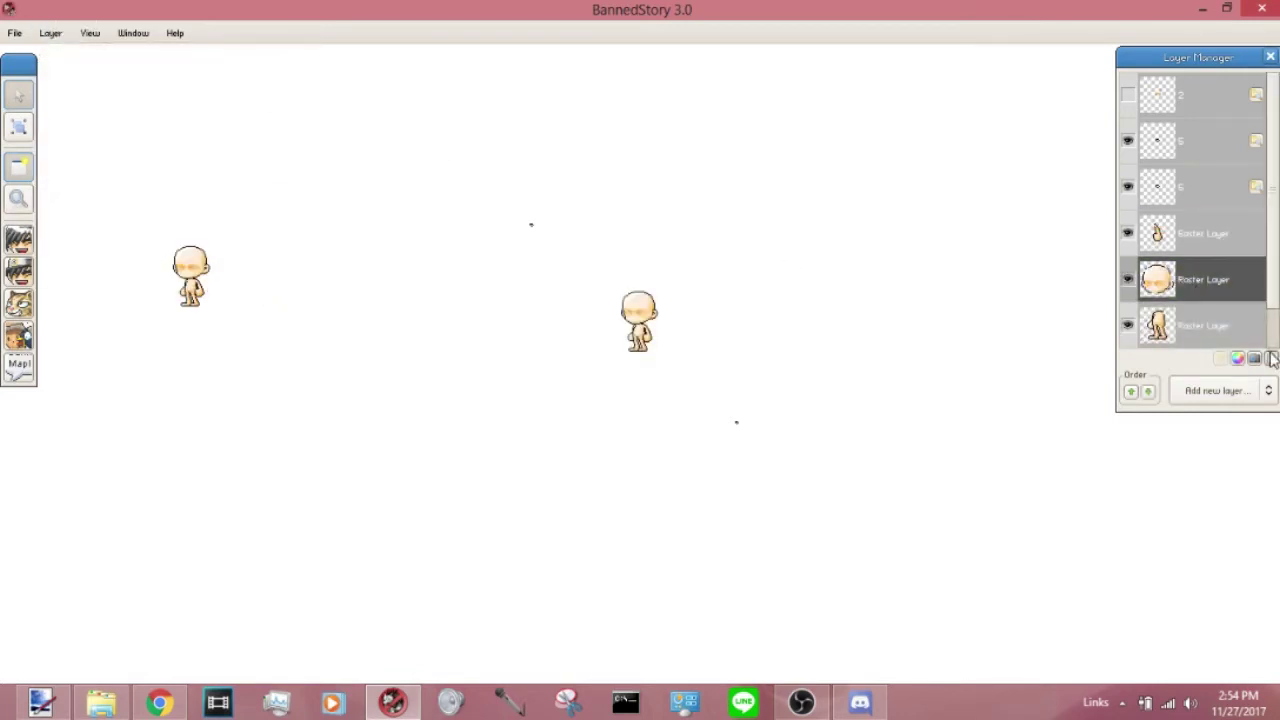
pyautogui.click(1272, 359)
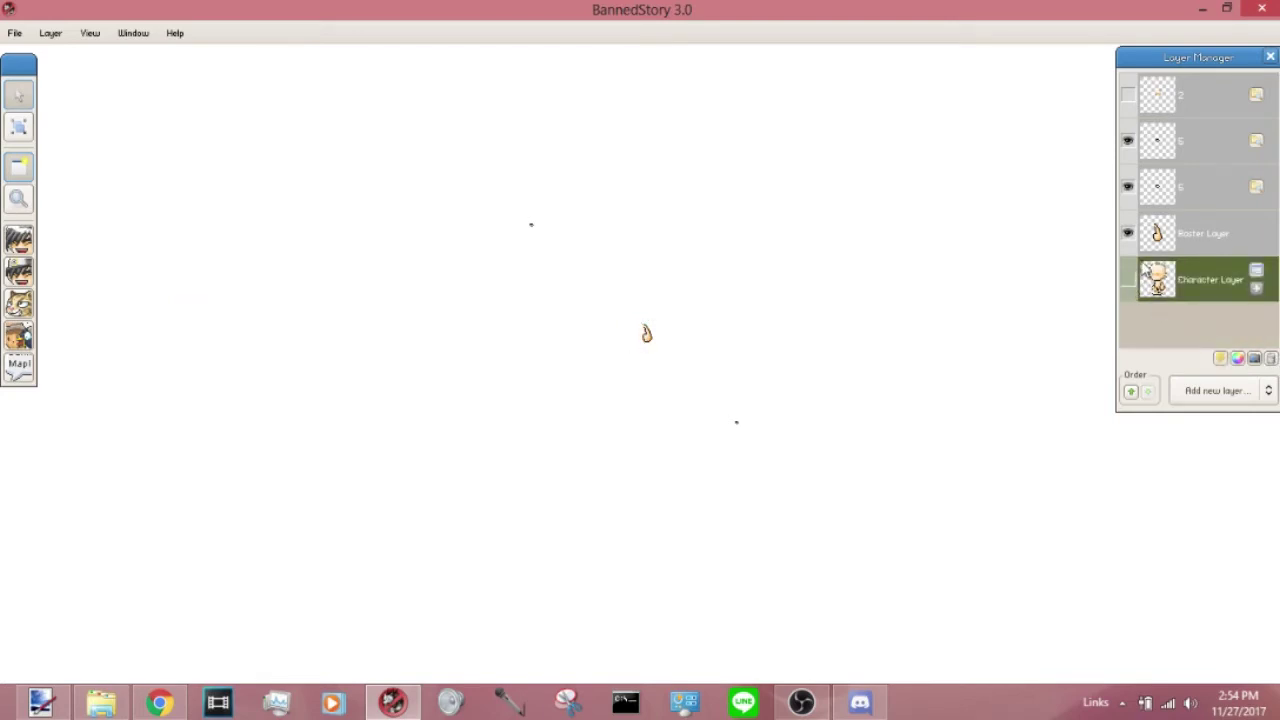
# Save the arm image as stand1arm.png, delete the leftover arm layer, and open the Character folder
pyautogui.click(15, 33)
pyautogui.click(50, 114)
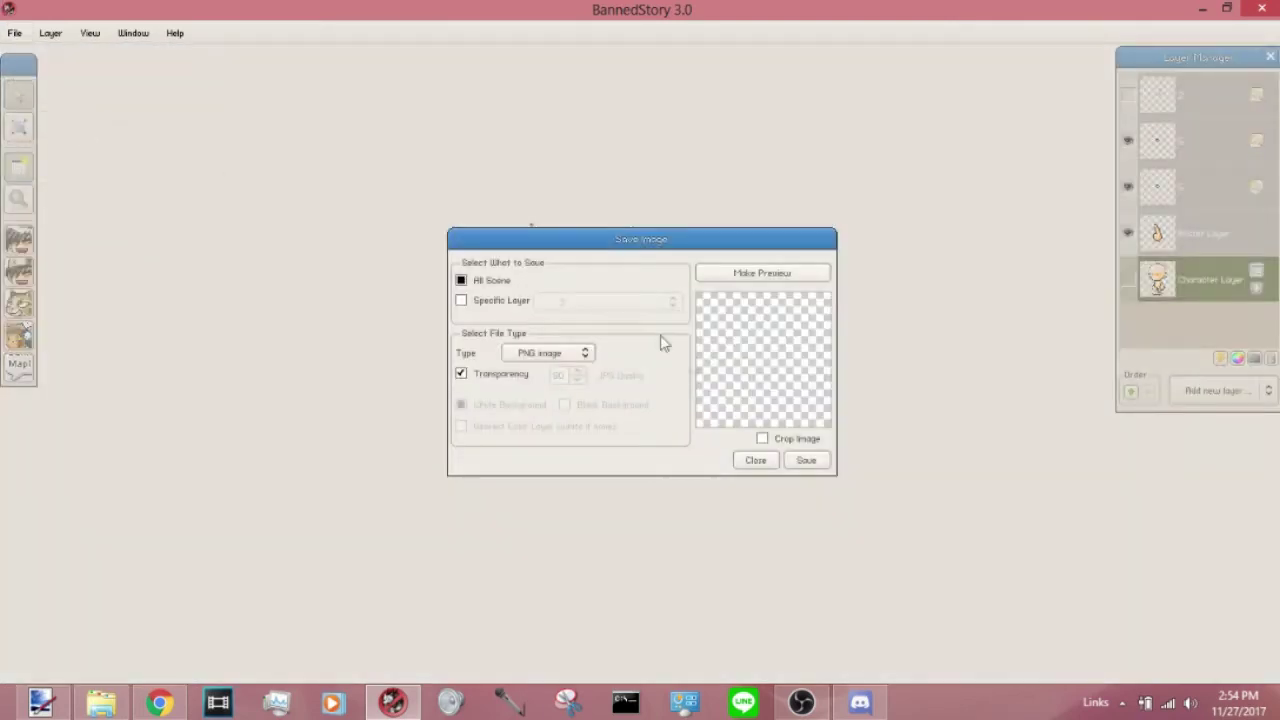
pyautogui.click(805, 461)
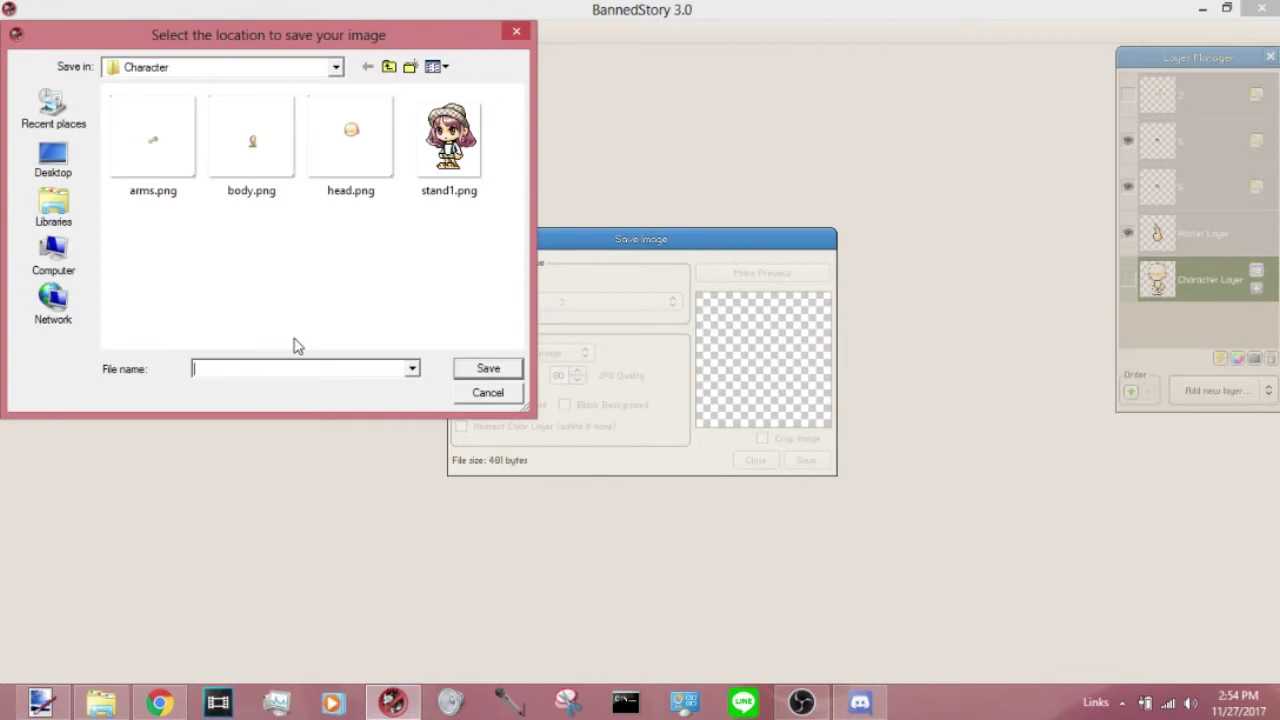
pyautogui.write('stand1')
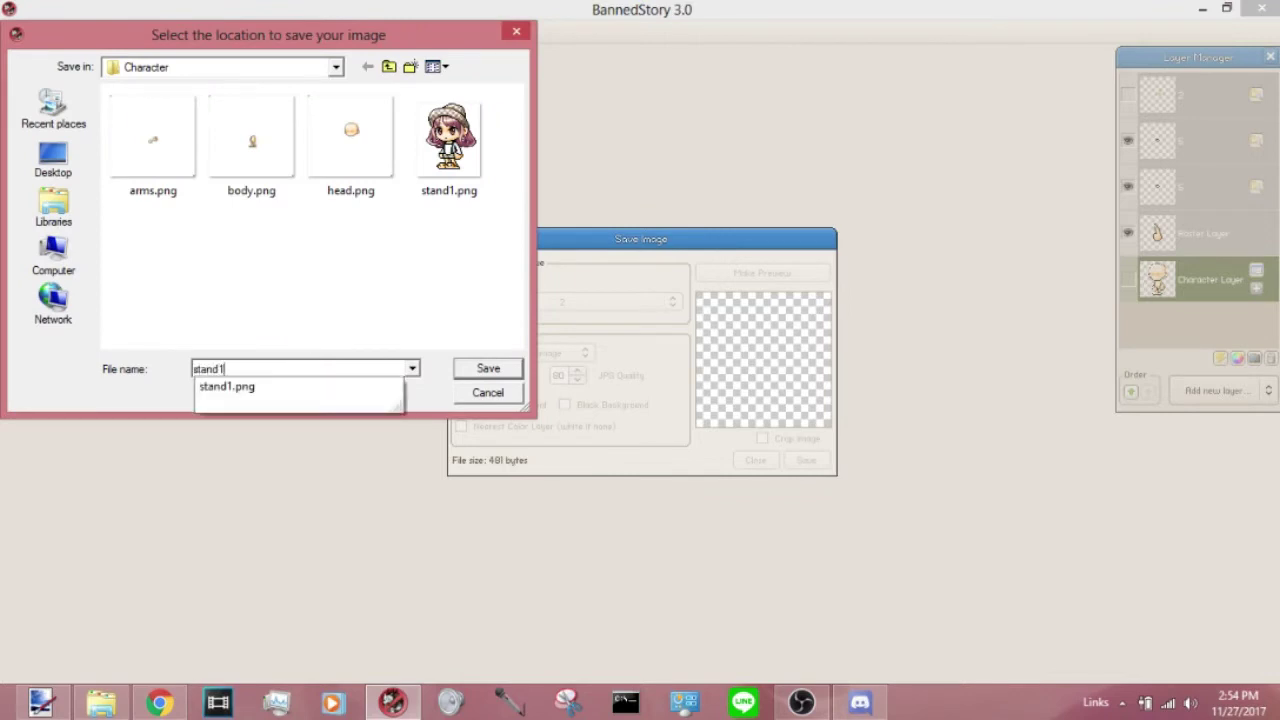
pyautogui.write('arm')
pyautogui.press('Return')
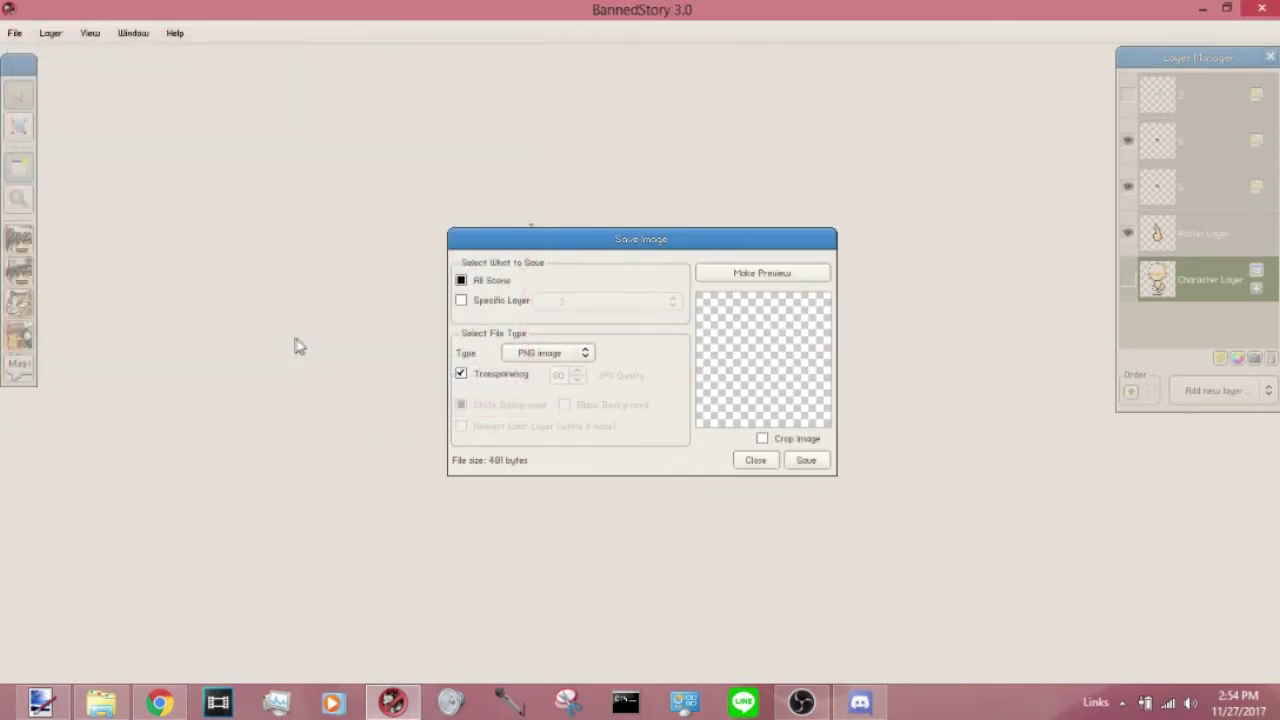
pyautogui.click(757, 463)
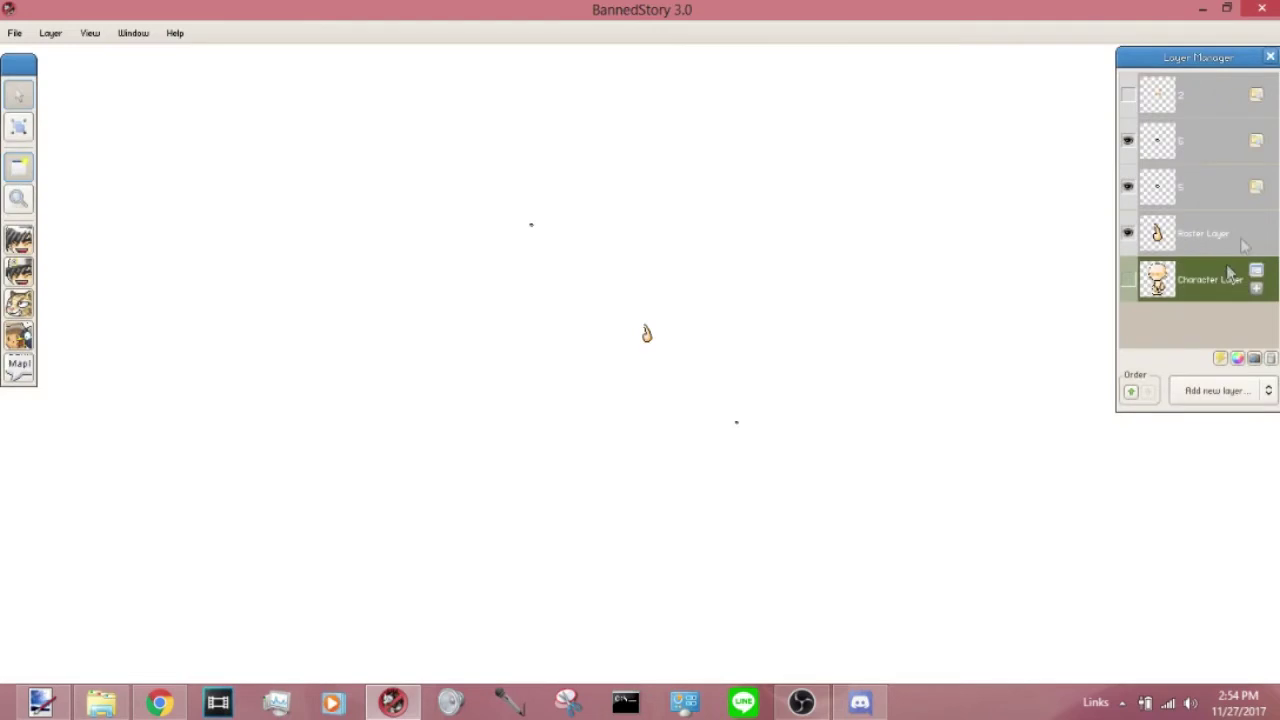
pyautogui.click(1271, 359)
pyautogui.click(1199, 8)
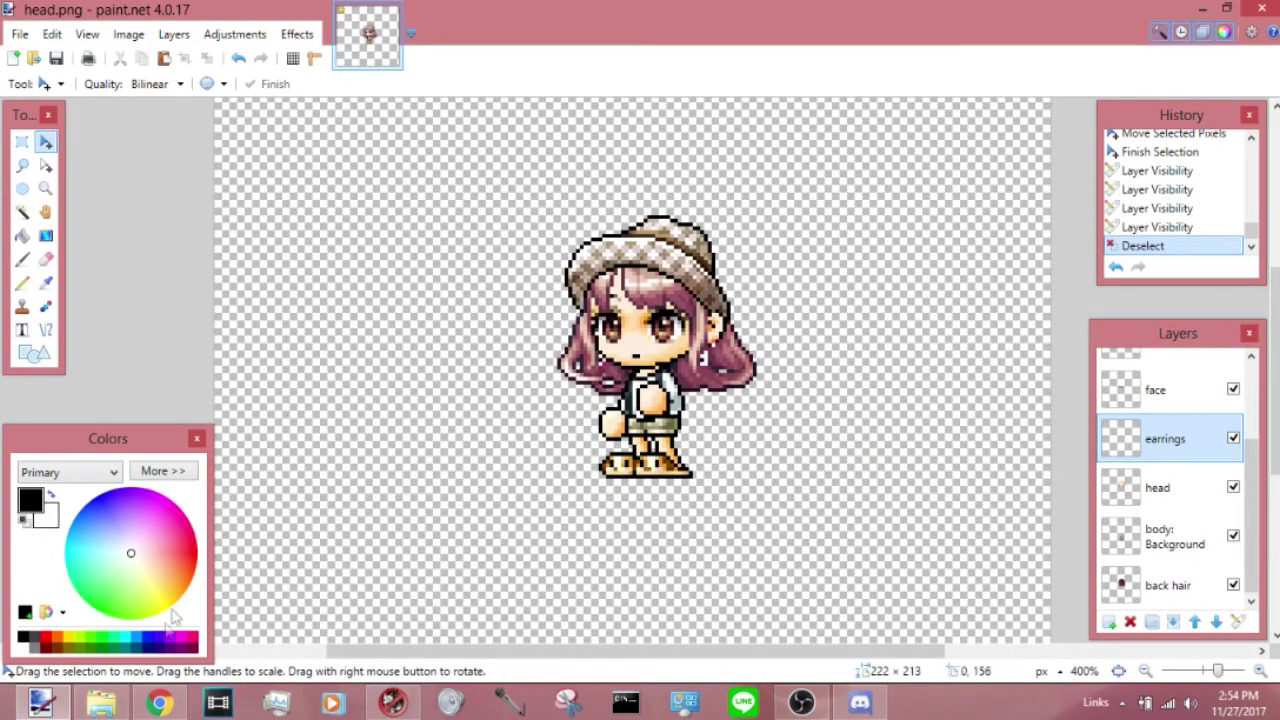
pyautogui.click(101, 703)
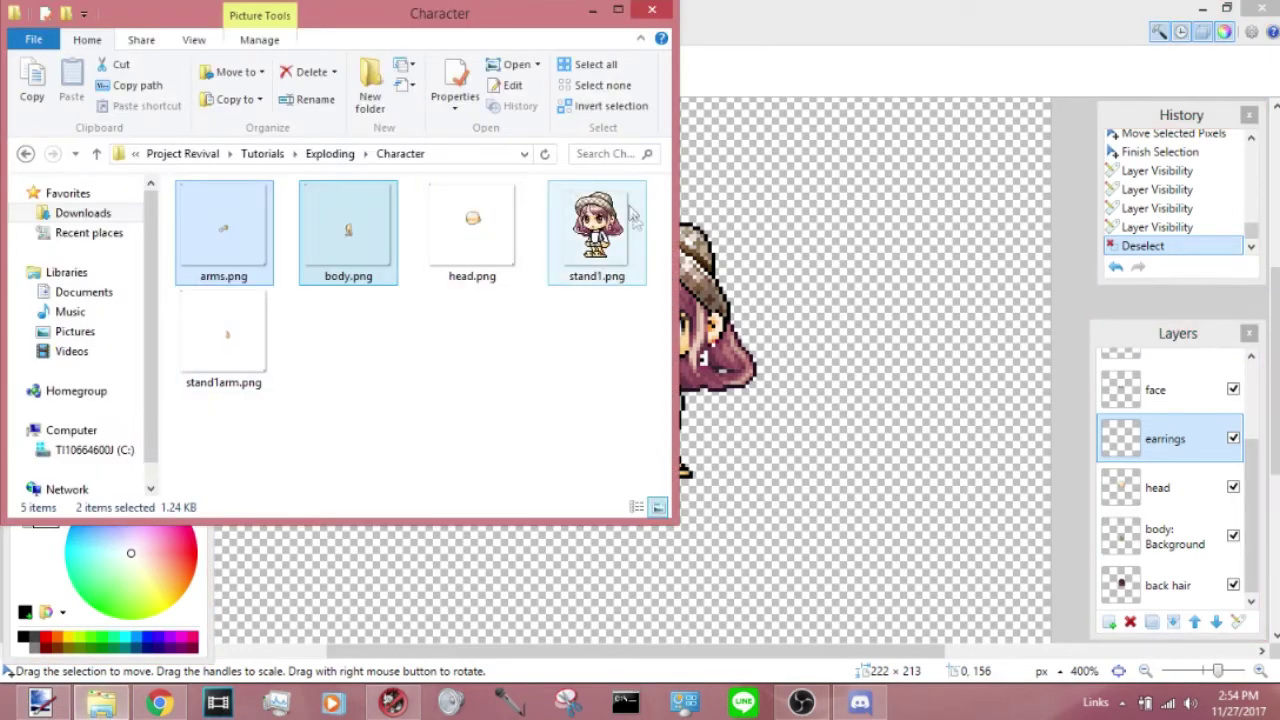
# Import stand1arm.png into paint.net as a new layer
pyautogui.click(205, 328)
pyautogui.moveTo(222, 333); pyautogui.dragTo(852, 390)
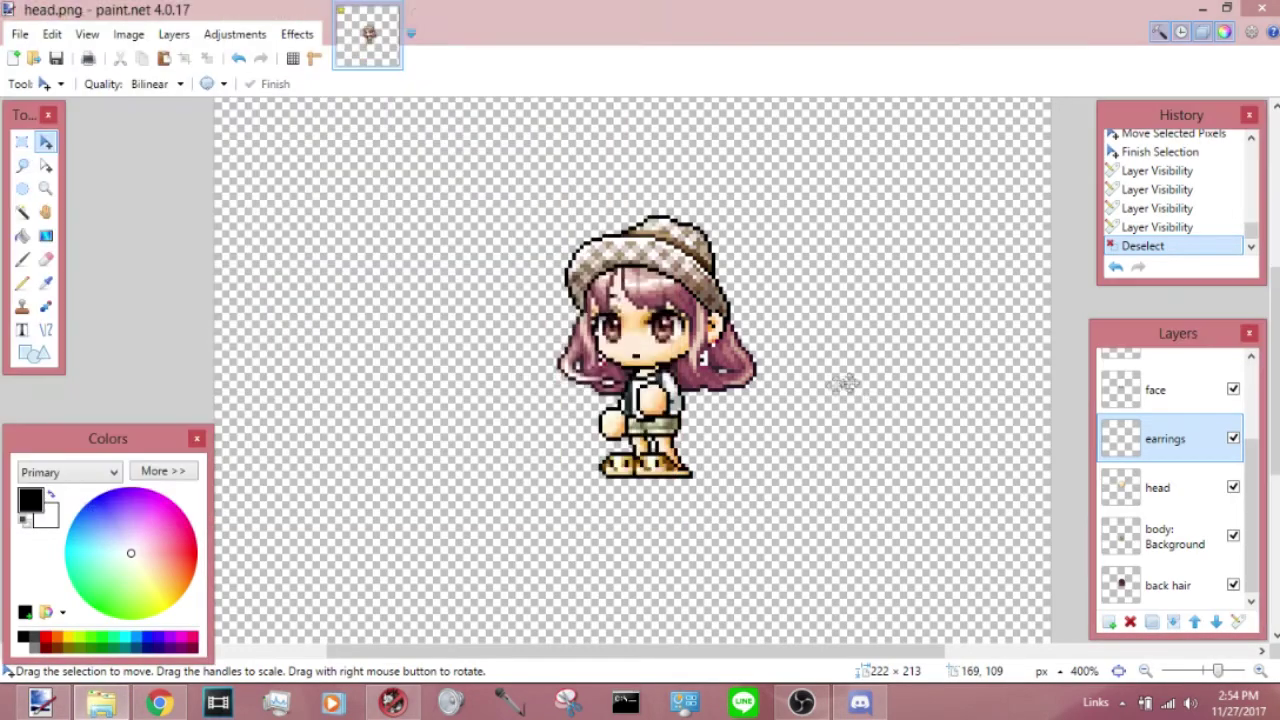
pyautogui.click(540, 403)
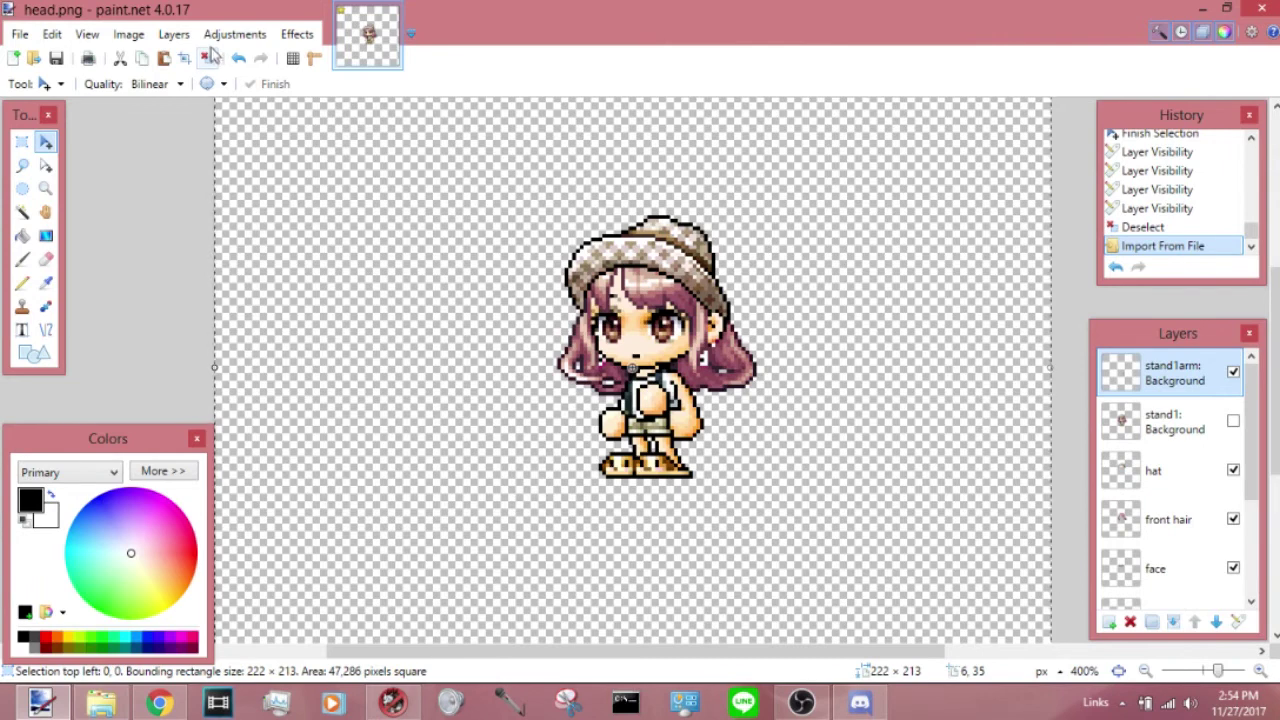
pyautogui.hotkey('ctrl', 'd')
# Hide the old body layer
pyautogui.scroll(-1, 1218, 507)
pyautogui.scroll(-2, 1218, 507)
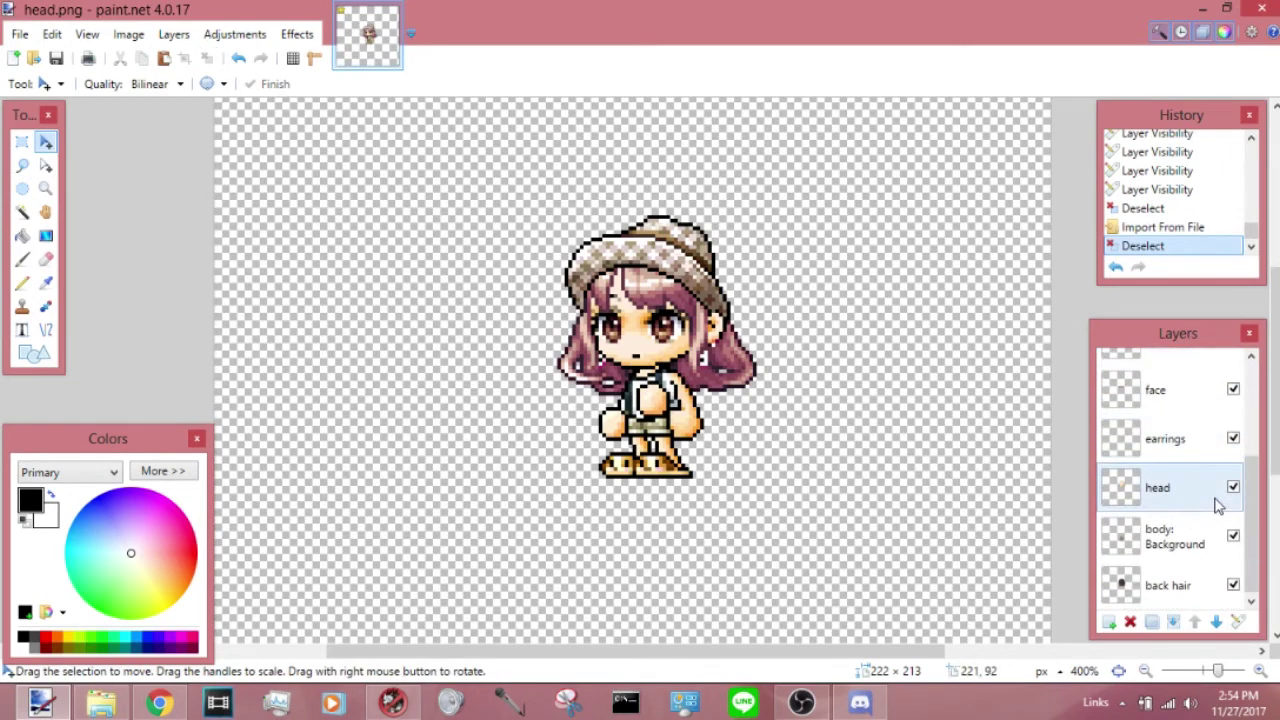
pyautogui.scroll(2, 1218, 507)
pyautogui.scroll(-2, 1218, 505)
pyautogui.click(1233, 537)
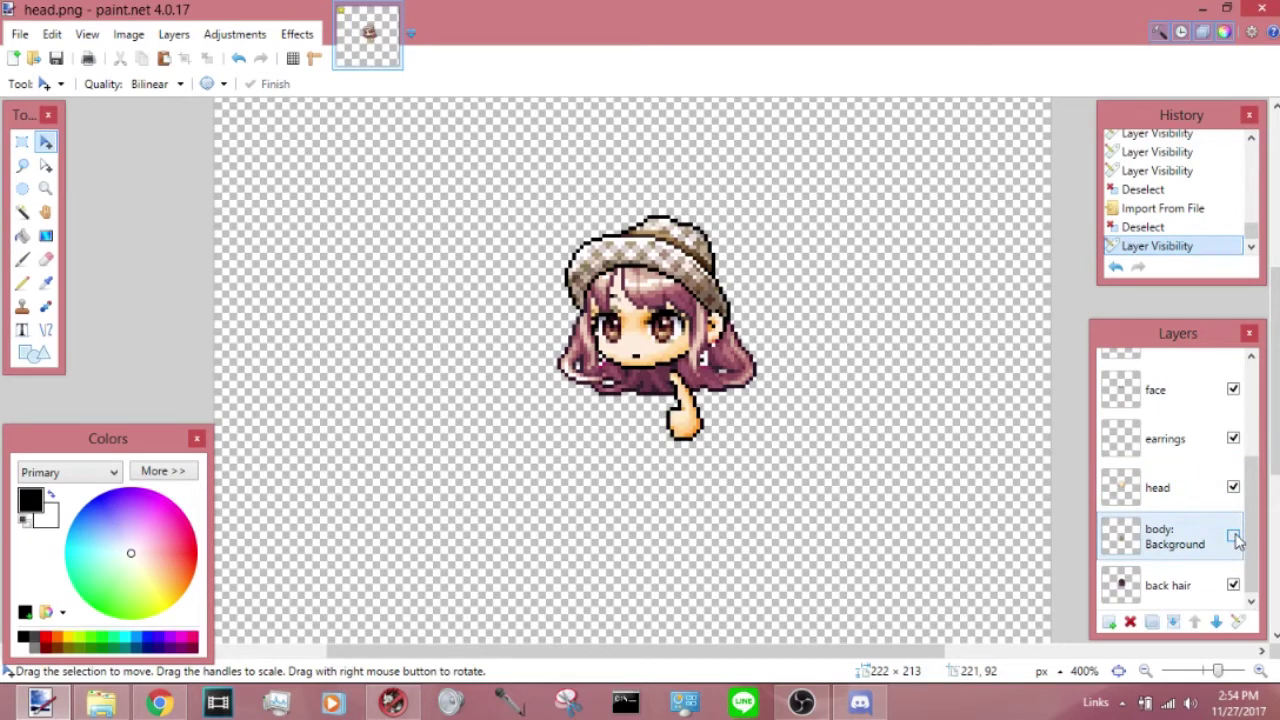
pyautogui.click(1233, 537)
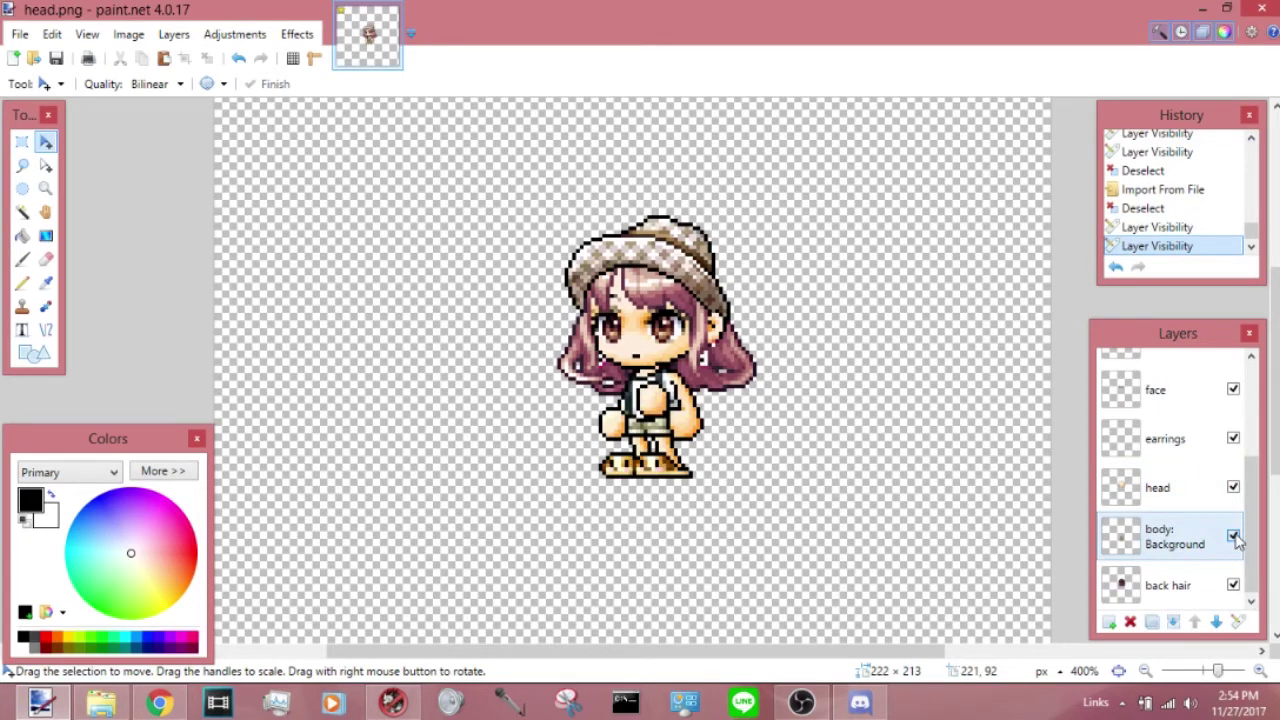
pyautogui.click(1233, 537)
# Import body.png as a new layer and move it below stand1arm
pyautogui.click(115, 708)
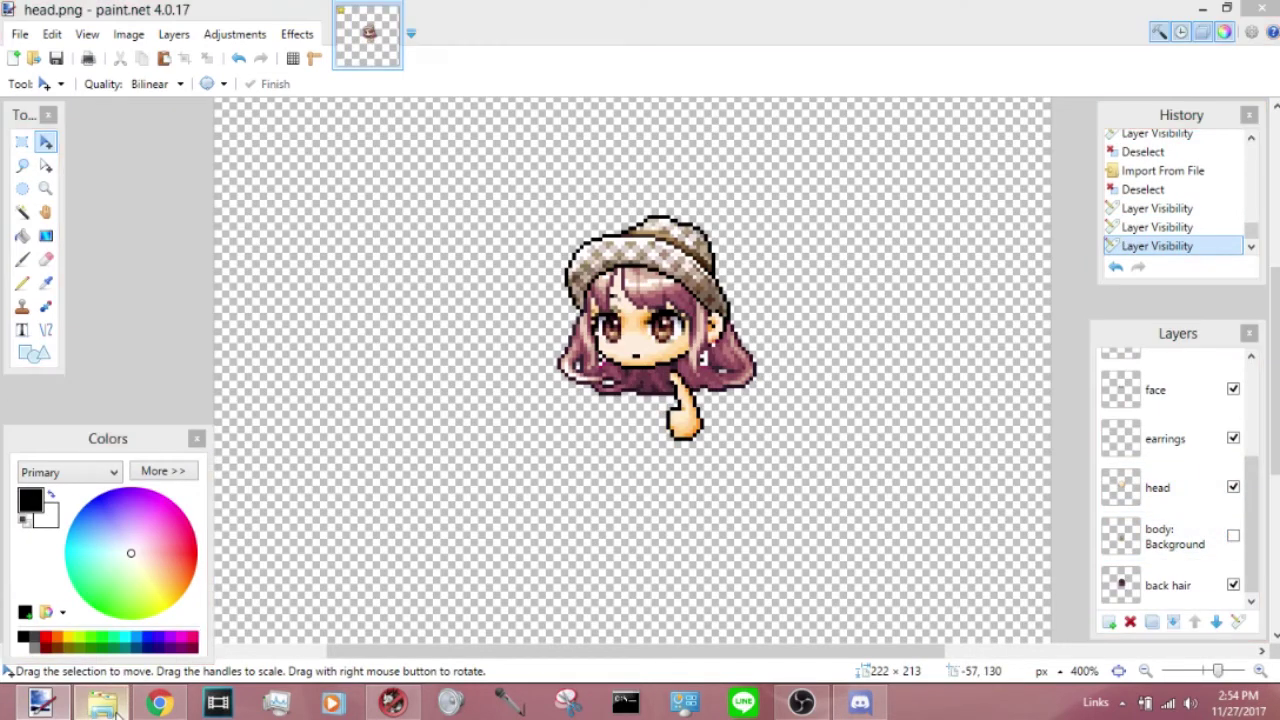
pyautogui.moveTo(337, 229)
pyautogui.mouseDown()
pyautogui.moveTo(343, 214)
pyautogui.moveTo(789, 471)
pyautogui.moveTo(648, 488)
pyautogui.mouseUp()
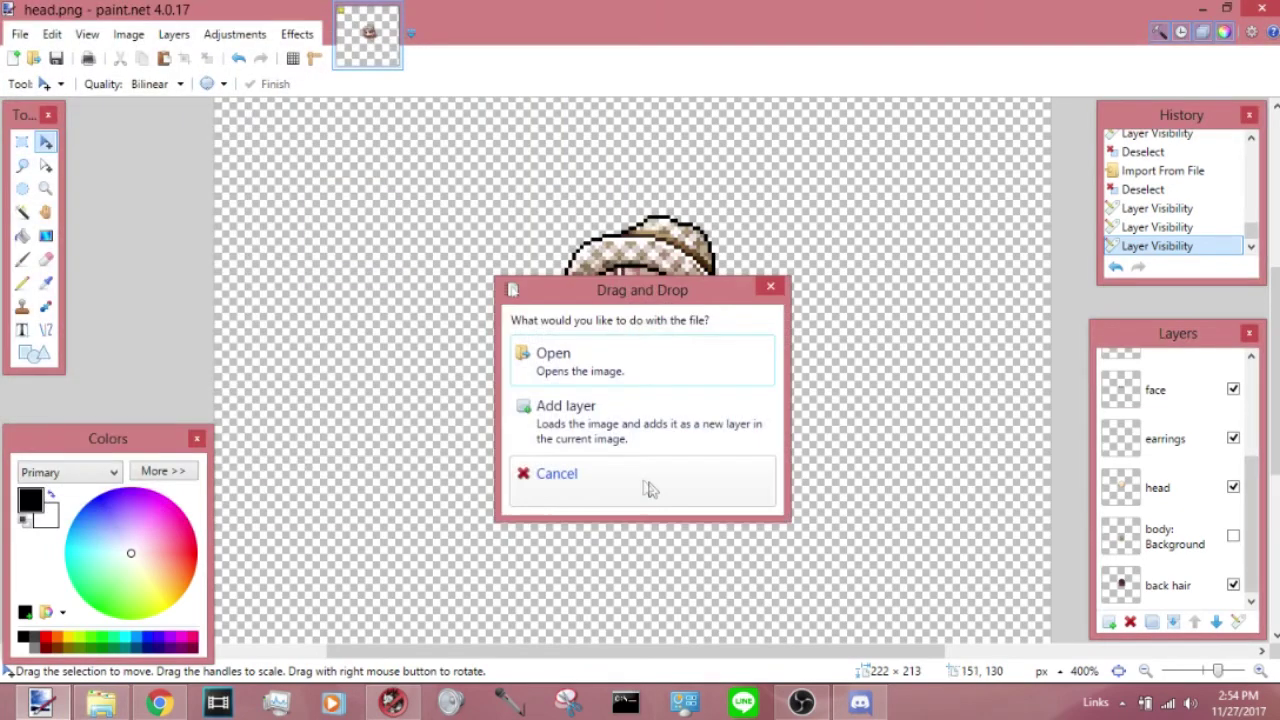
pyautogui.click(565, 420)
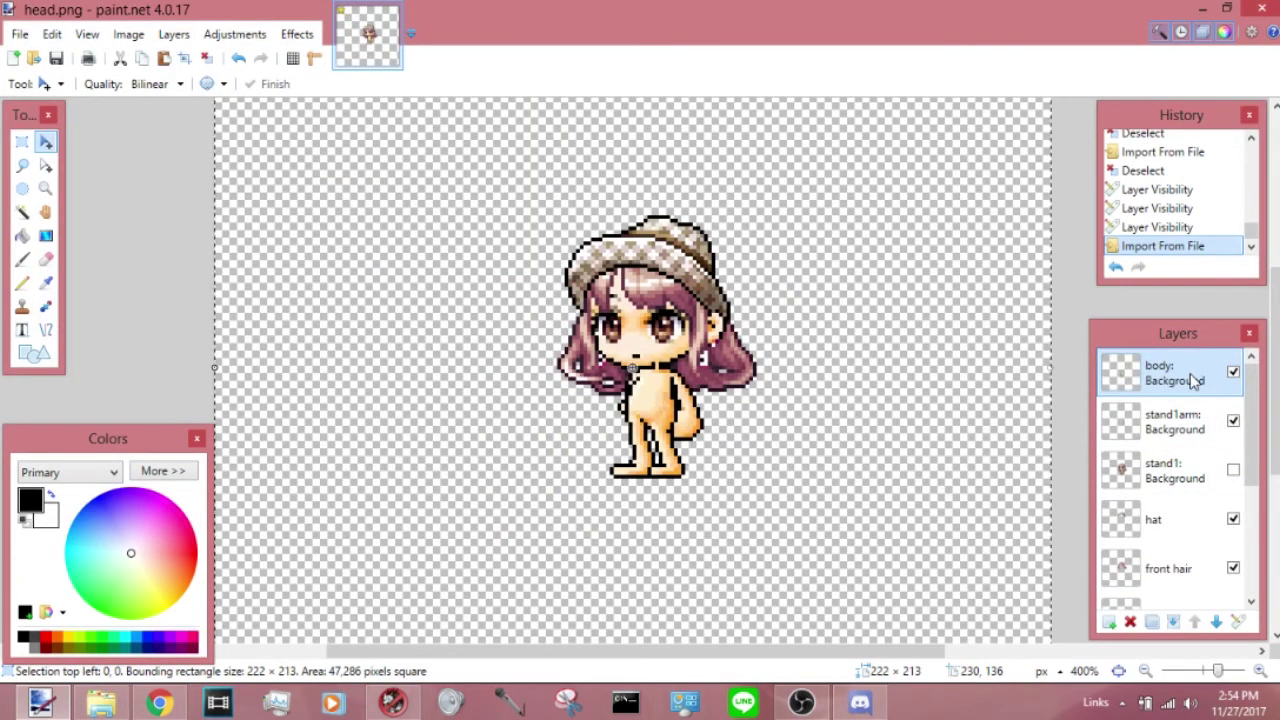
pyautogui.moveTo(1193, 380); pyautogui.dragTo(1172, 445)
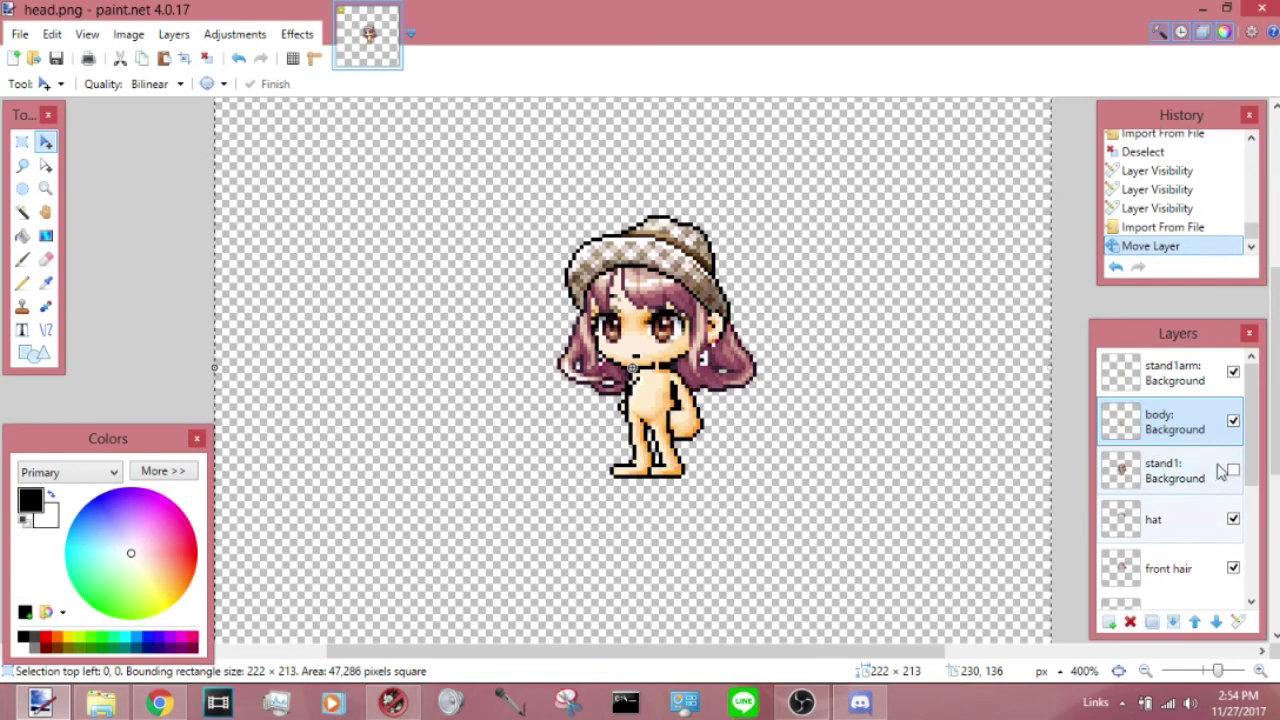
pyautogui.click(206, 57)
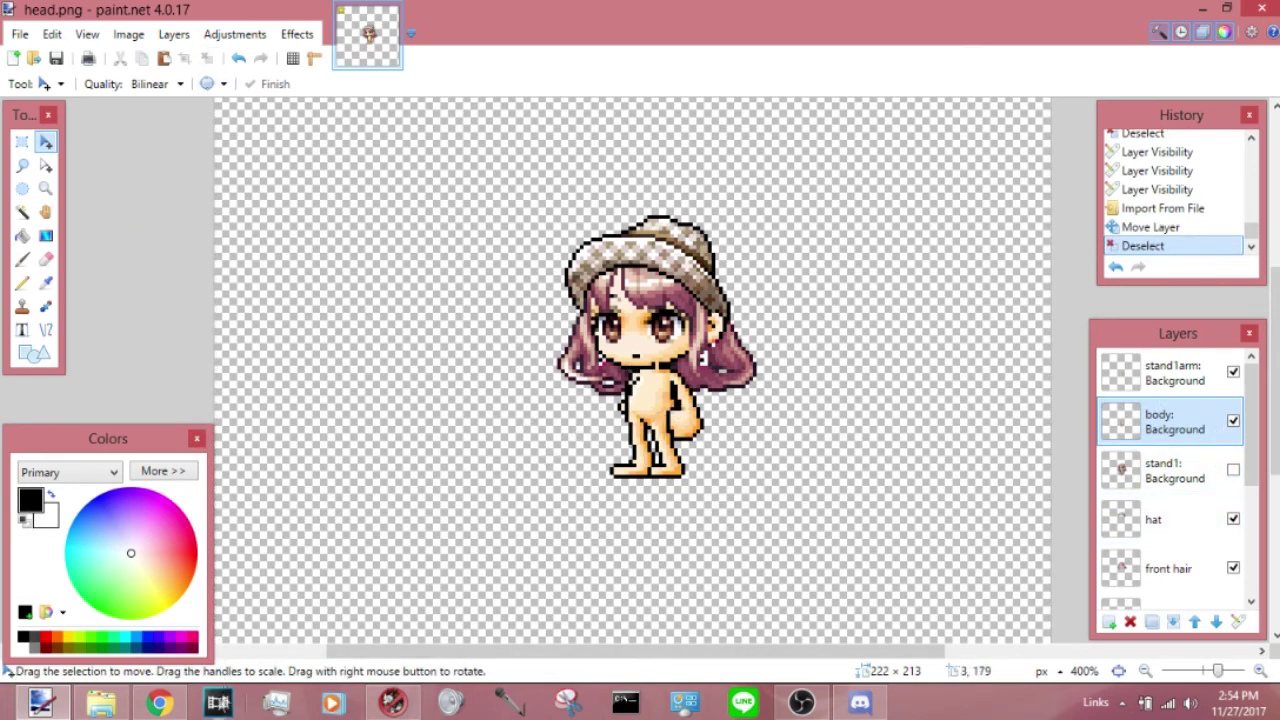
pyautogui.click(159, 703)
# Preview Hyper Green Suspenders in stand1 (origins 8, 9; -9, 8) and copy the mailArm sleeve image
pyautogui.scroll(-5, 610, 420)
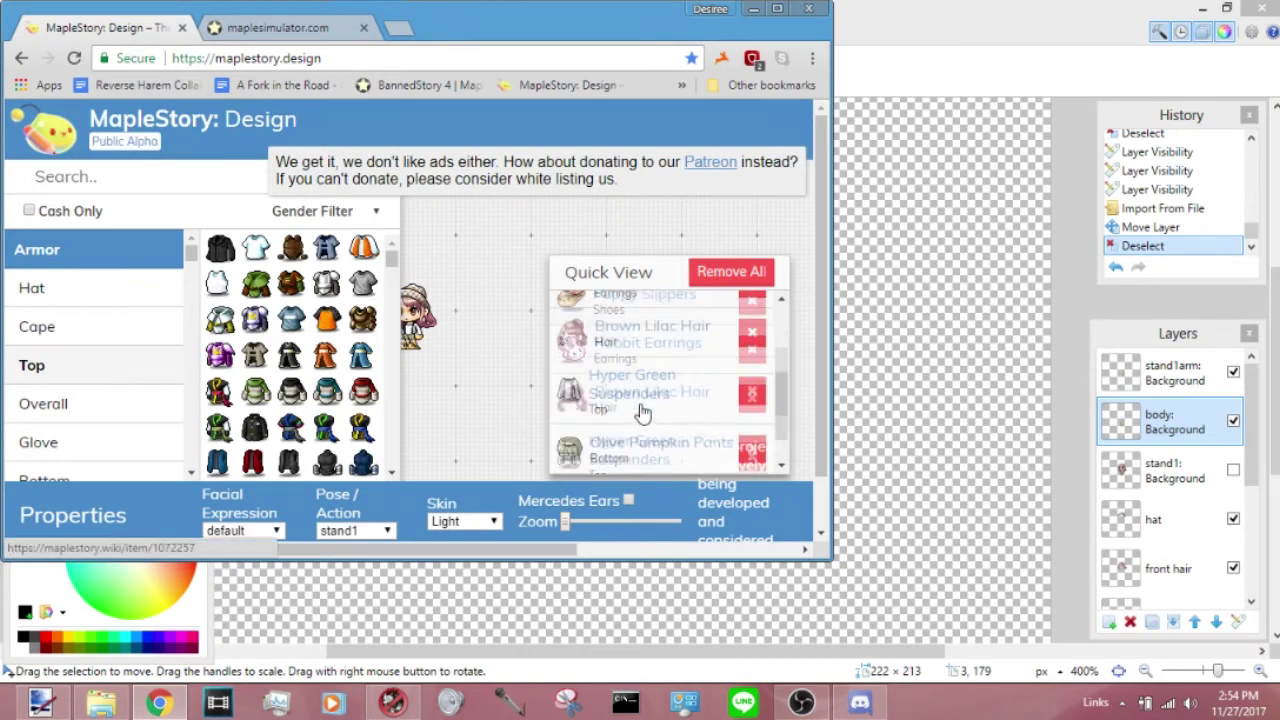
pyautogui.click(598, 338)
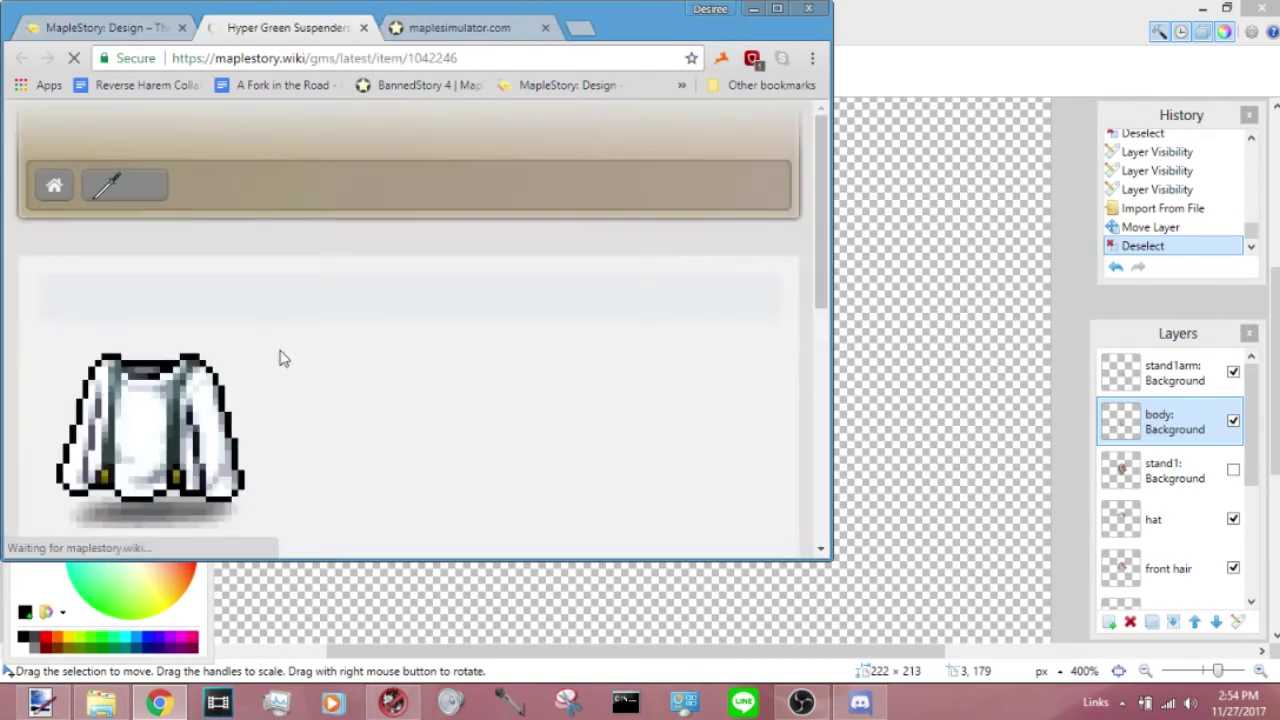
pyautogui.scroll(-5, 265, 362)
pyautogui.click(172, 397)
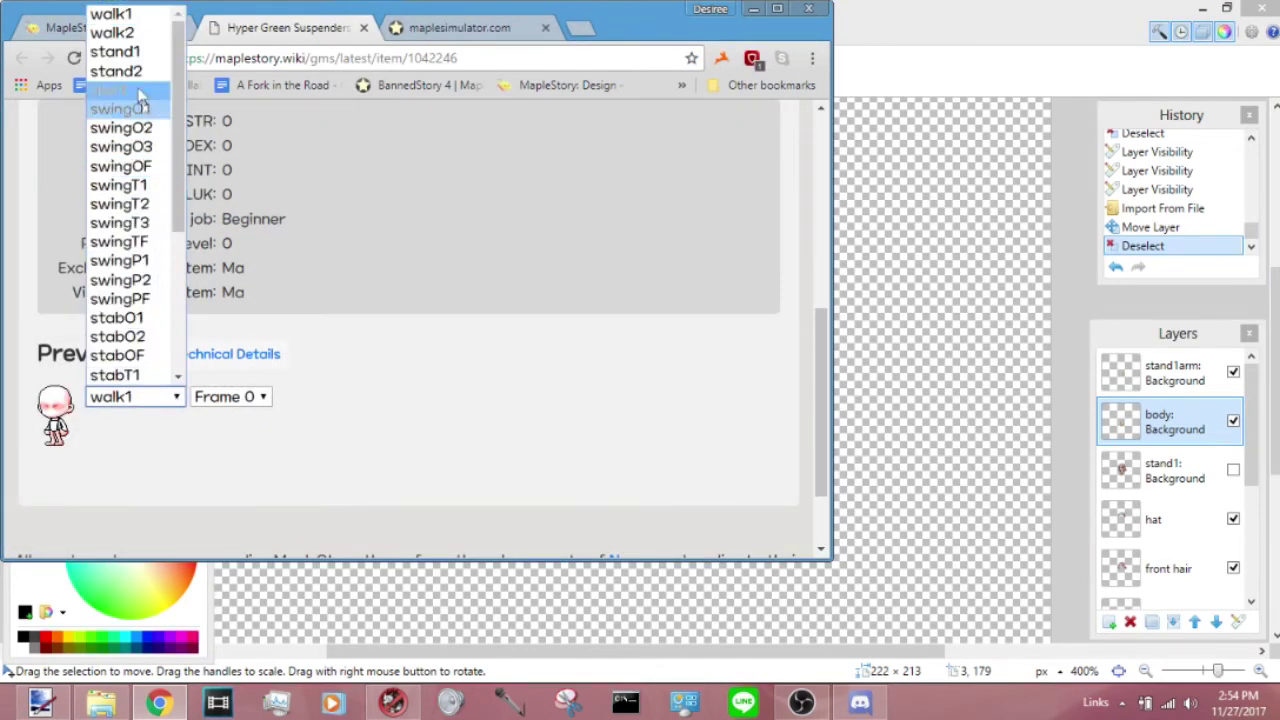
pyautogui.click(118, 51)
pyautogui.click(257, 358)
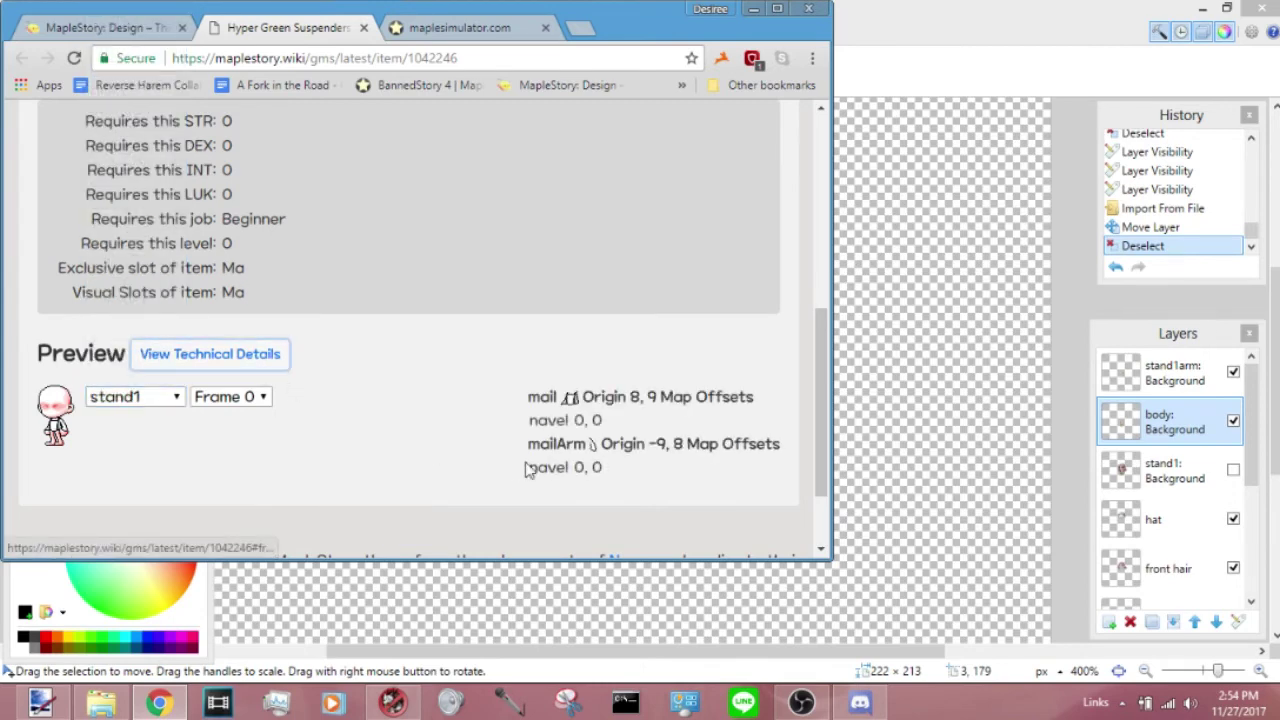
pyautogui.rightClick(591, 452)
pyautogui.click(655, 507)
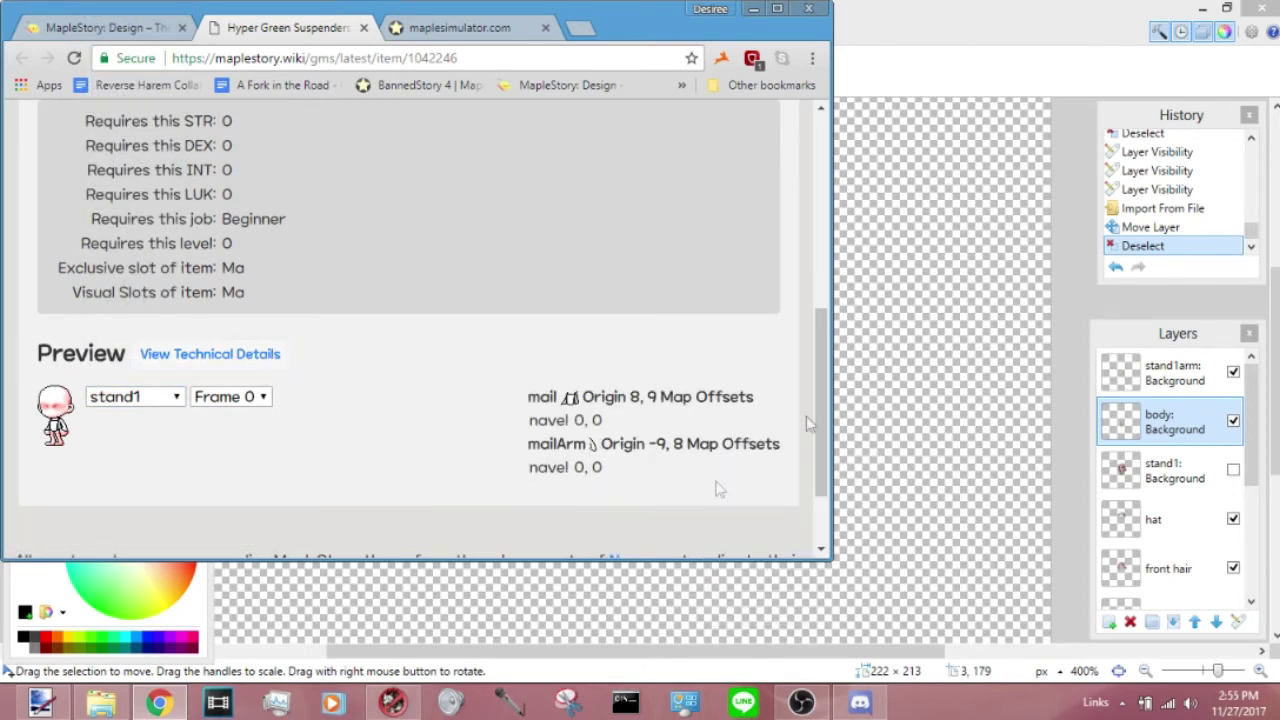
pyautogui.click(988, 41)
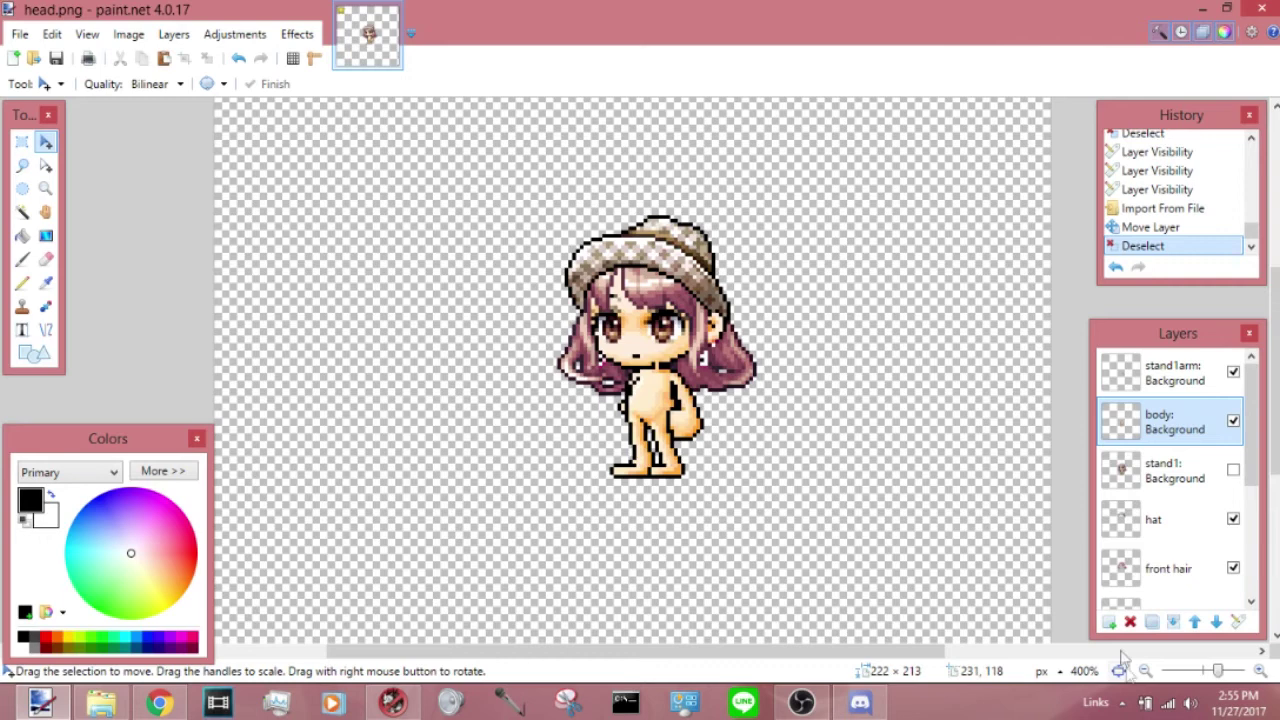
# Paste the sleeve into new Layer 11, align it over the arm, and move Layer 11 to the top
pyautogui.click(1110, 622)
pyautogui.click(164, 58)
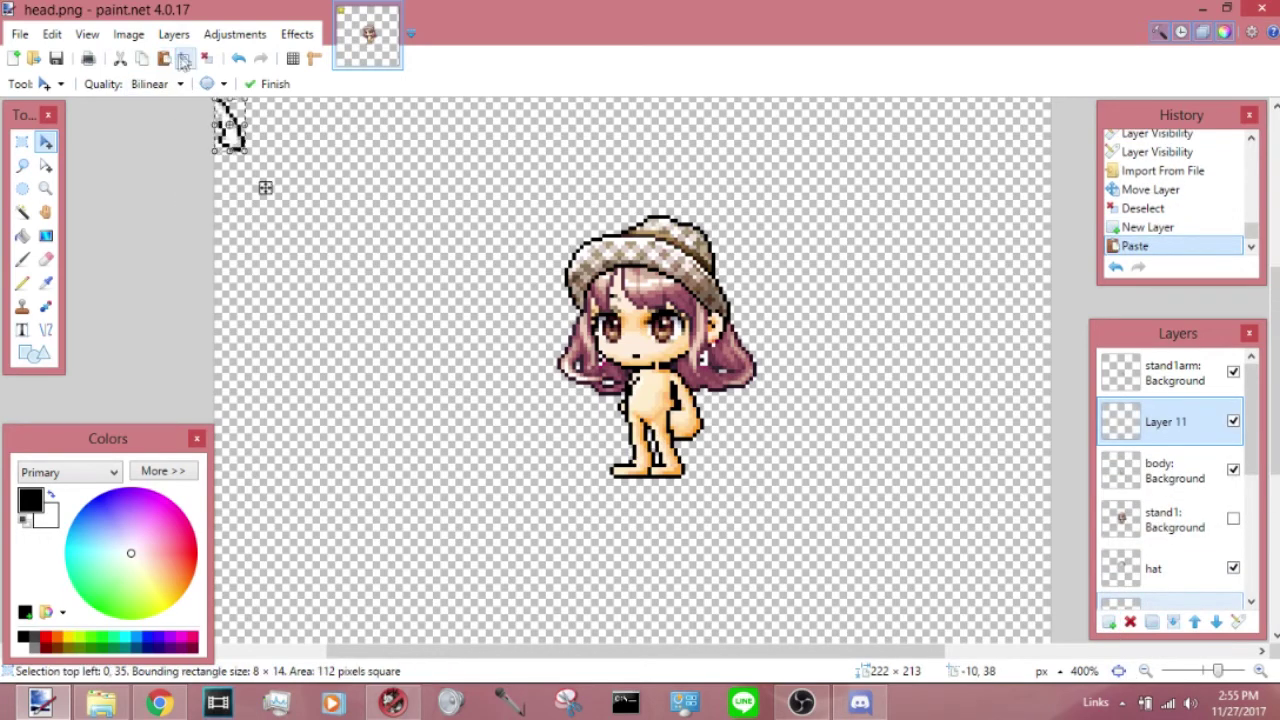
pyautogui.click(210, 62)
pyautogui.hotkey('ctrl', 'a')
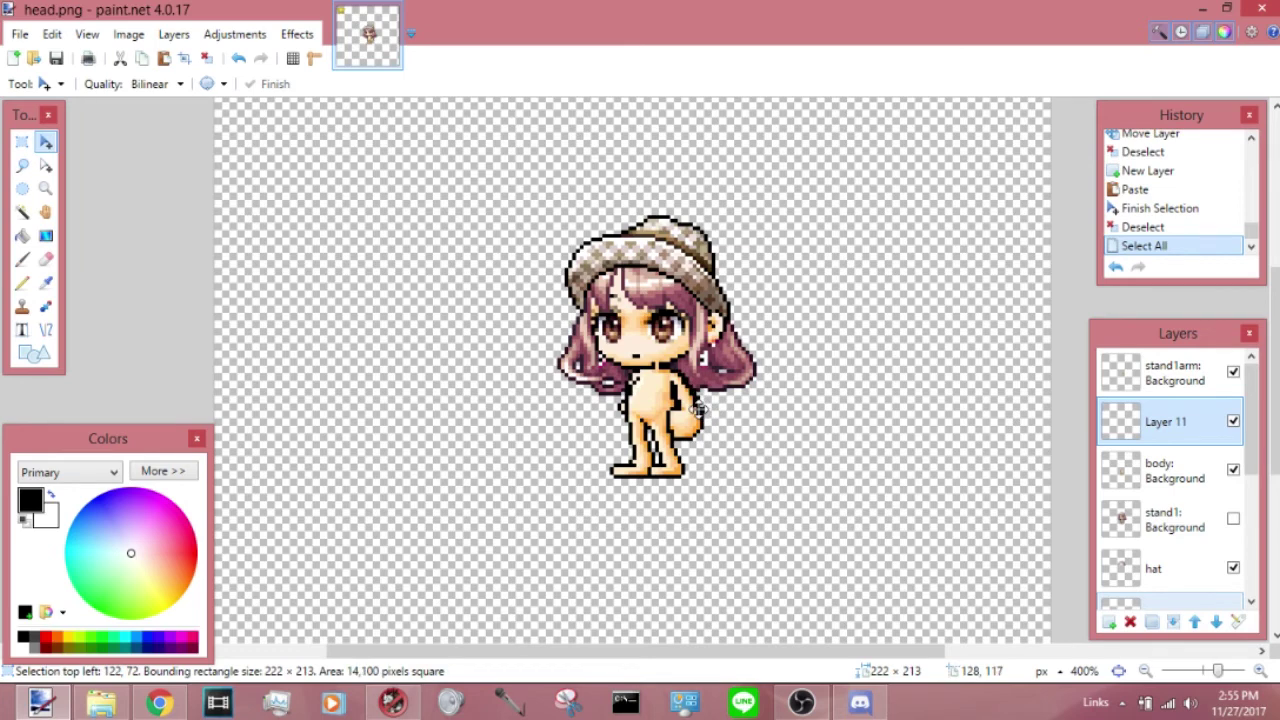
pyautogui.click(697, 408)
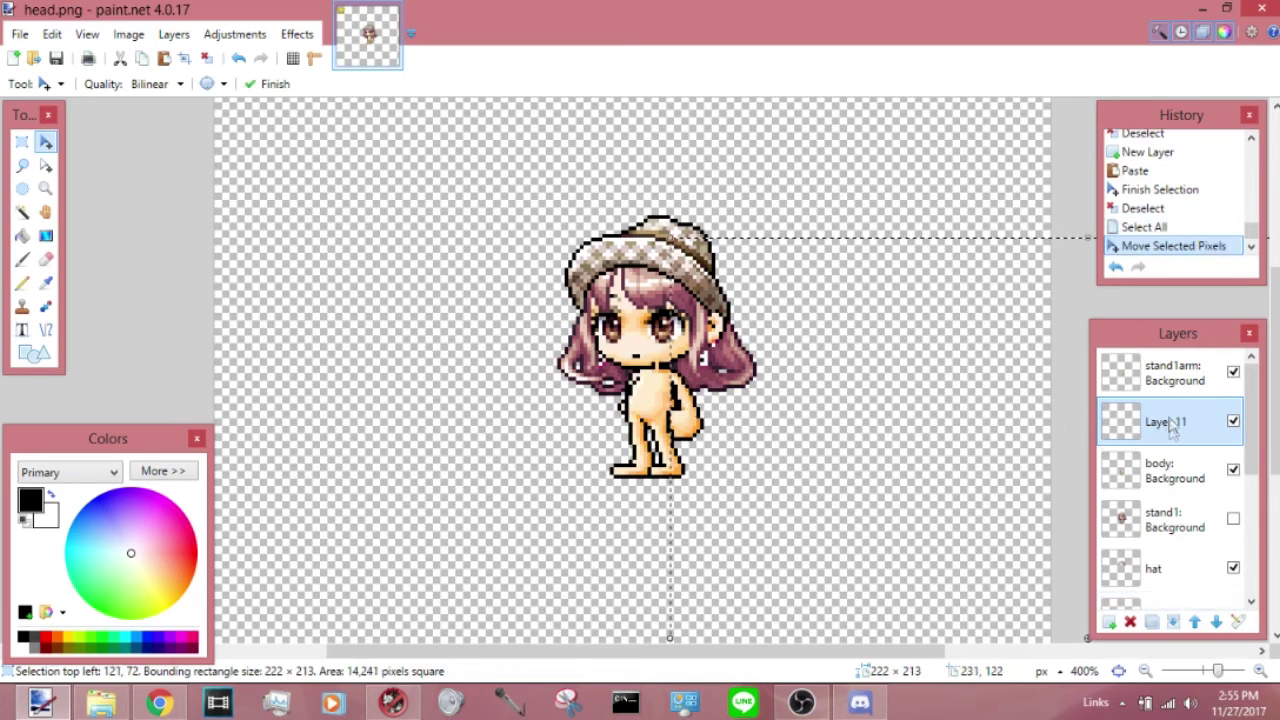
pyautogui.moveTo(1170, 428); pyautogui.dragTo(1165, 372)
pyautogui.click(206, 58)
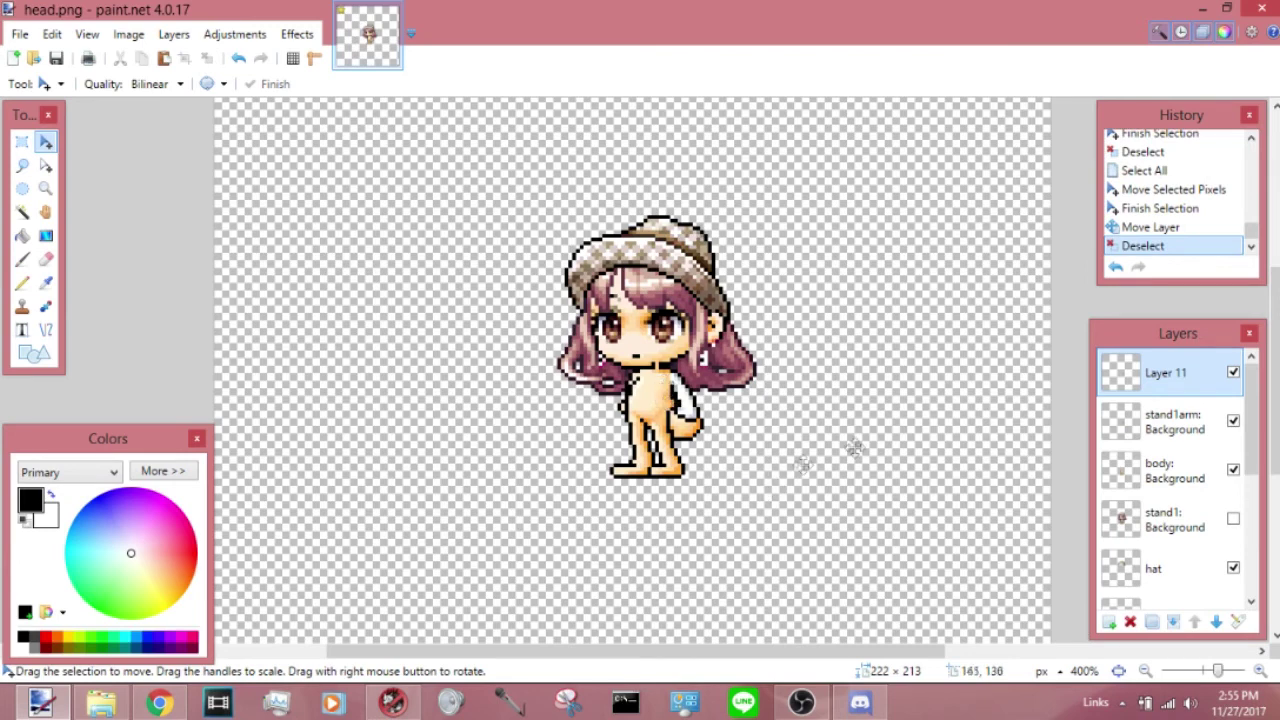
# Hide the body, hat, face, earrings, head, back hair and front hair layers
pyautogui.click(1233, 469)
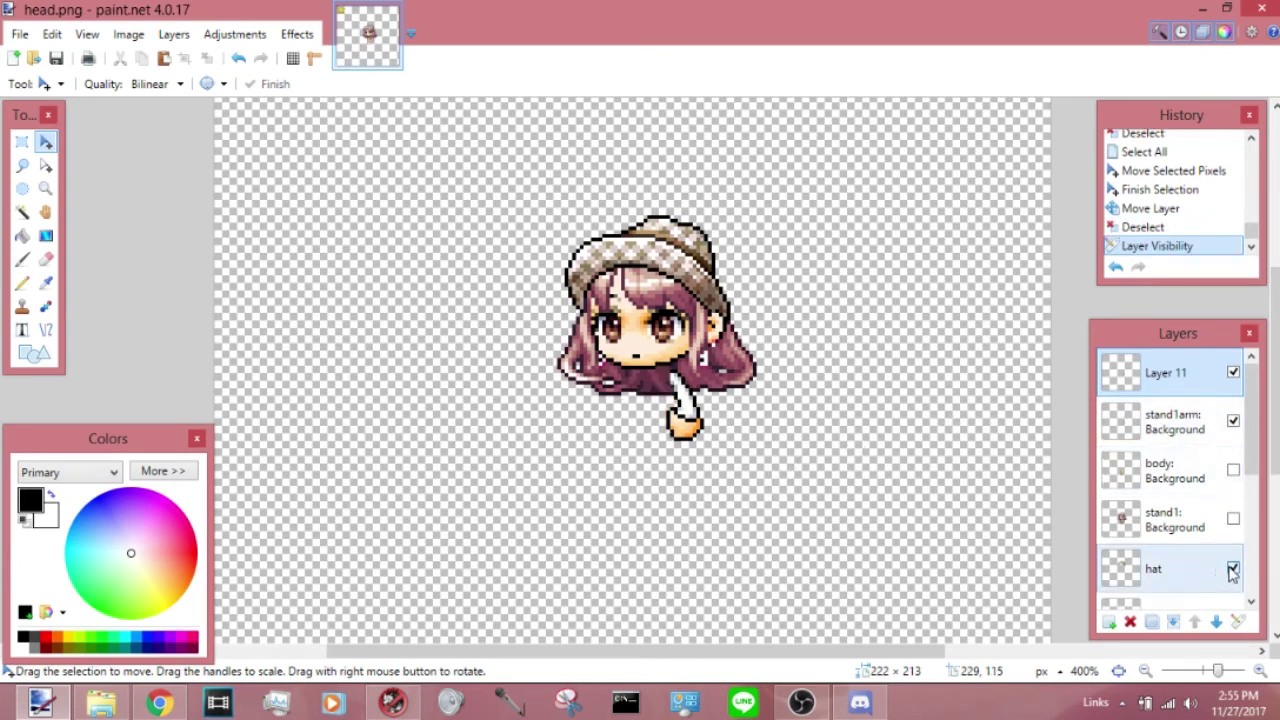
pyautogui.click(1233, 570)
pyautogui.scroll(-4, 1233, 565)
pyautogui.click(1233, 390)
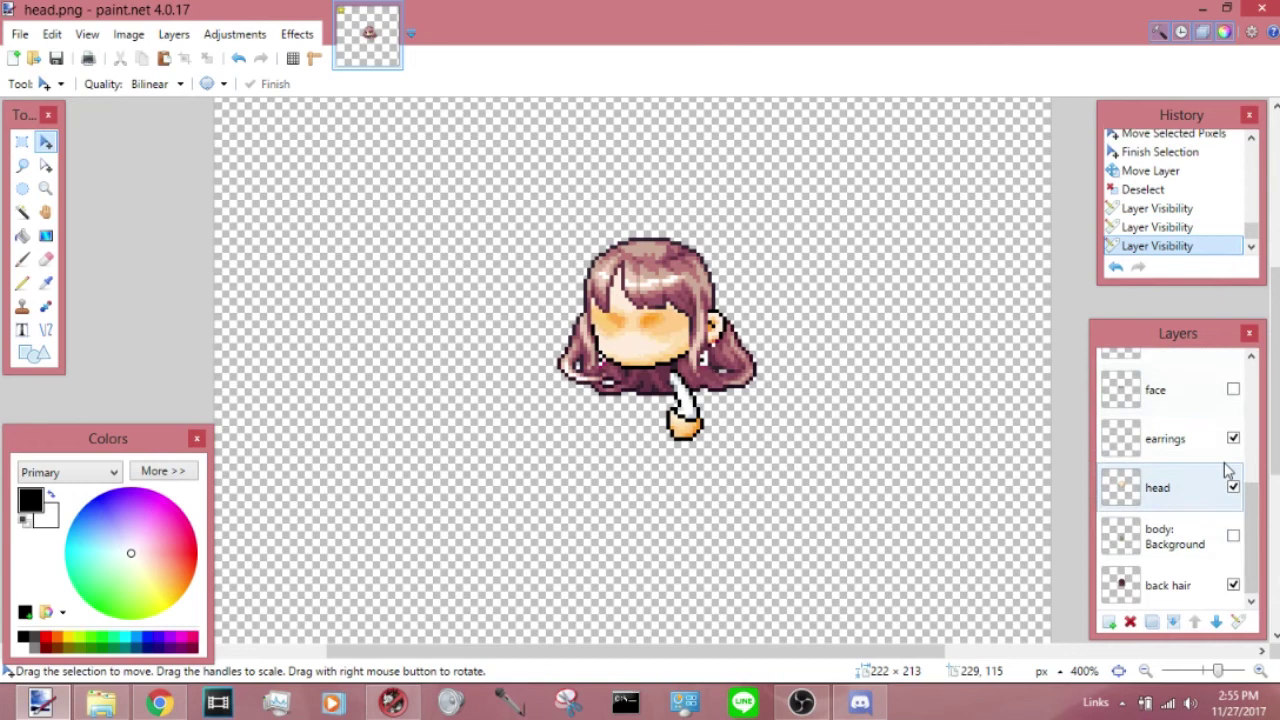
pyautogui.click(1233, 438)
pyautogui.click(1233, 487)
pyautogui.click(1232, 585)
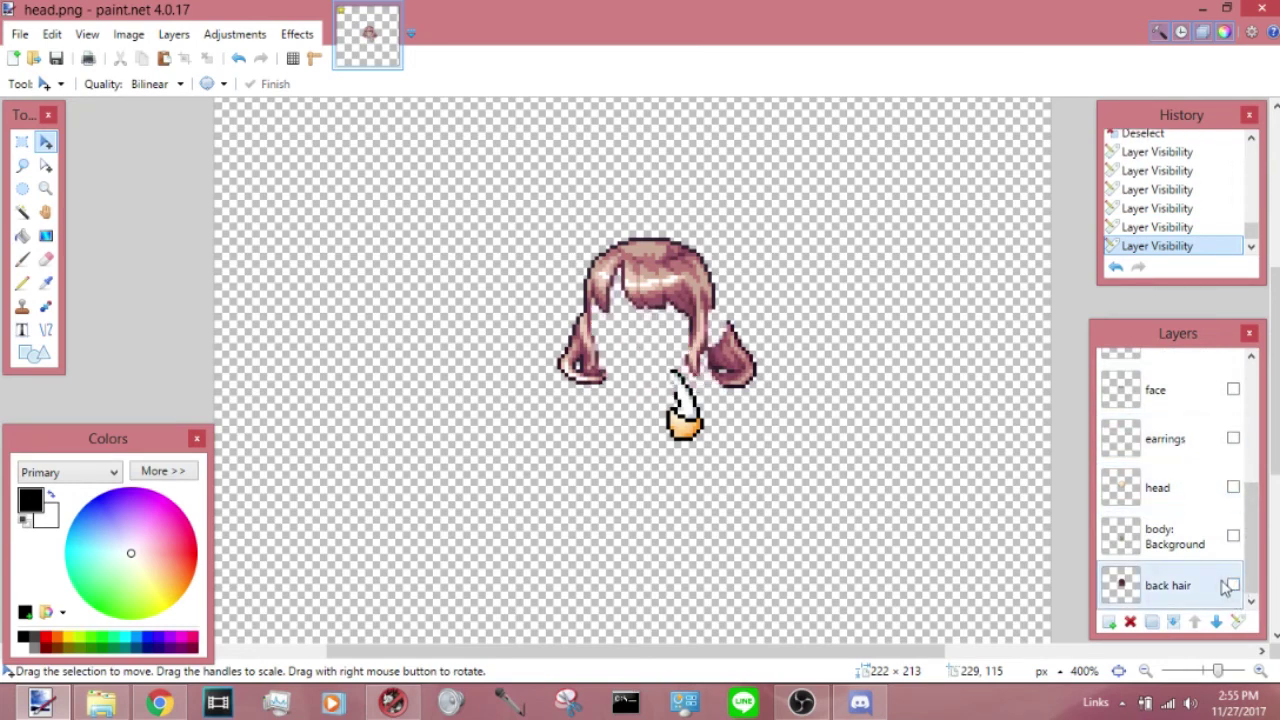
pyautogui.scroll(5, 1228, 575)
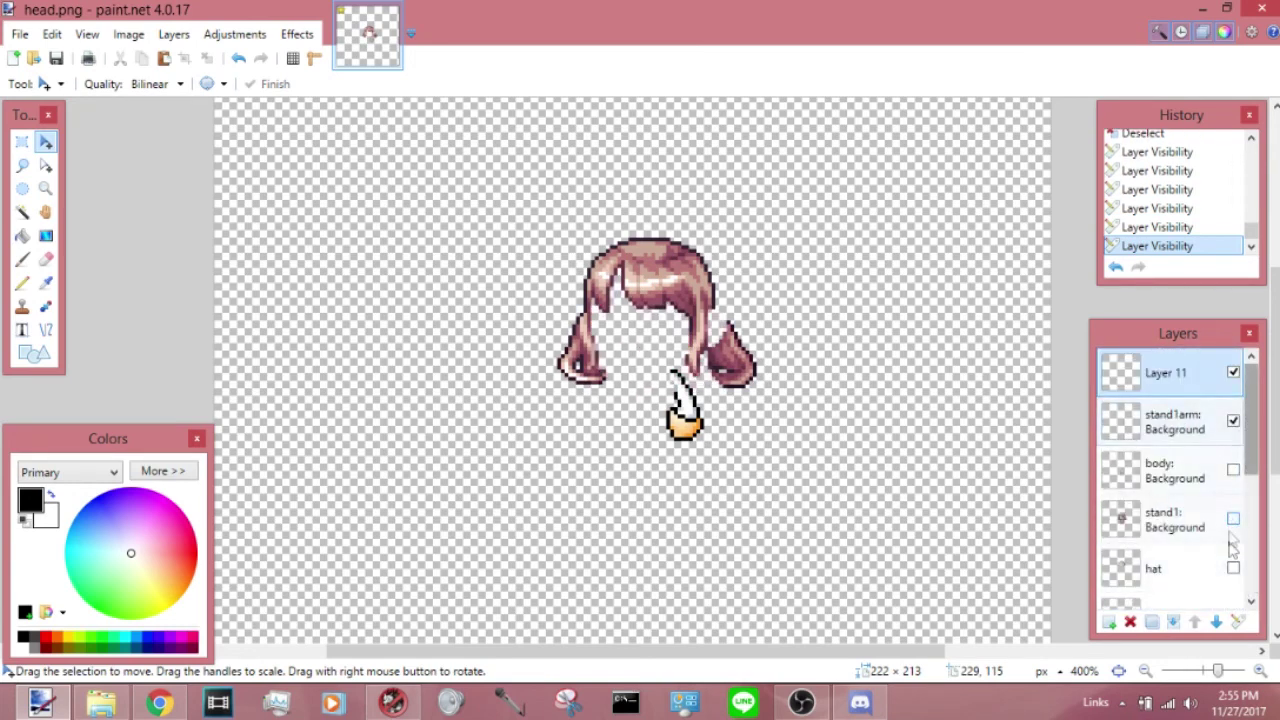
pyautogui.scroll(-3, 1238, 430)
pyautogui.click(1233, 470)
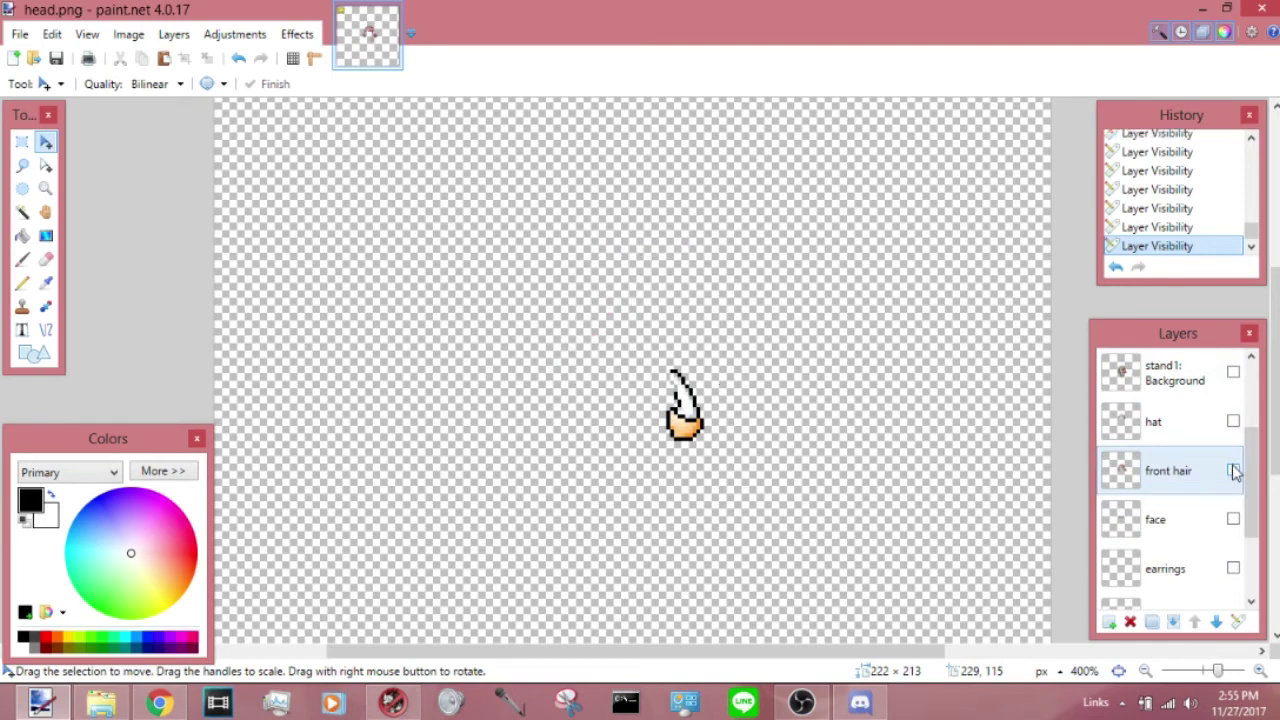
pyautogui.click(19, 34)
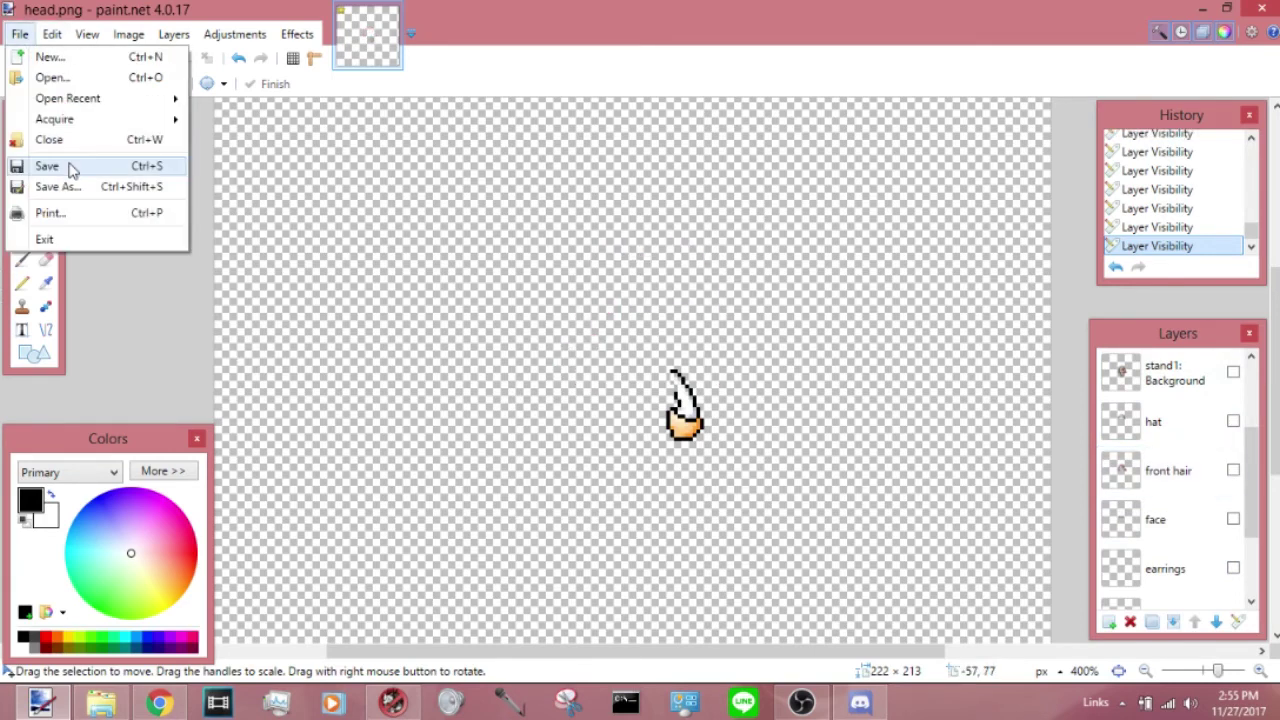
# Save the arm image as PNG, replacing stand1arm.png and flattening it into one Background layer
pyautogui.click(40, 163)
pyautogui.click(220, 378)
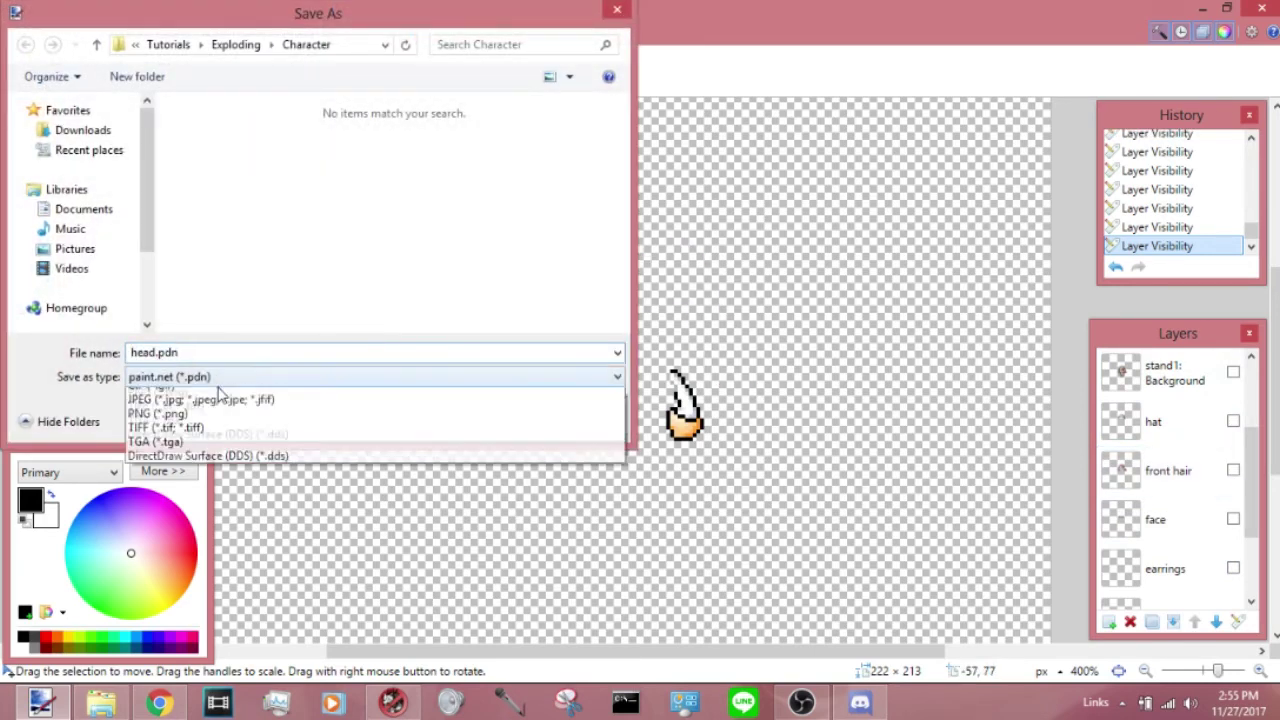
pyautogui.click(180, 451)
pyautogui.doubleClick(219, 257)
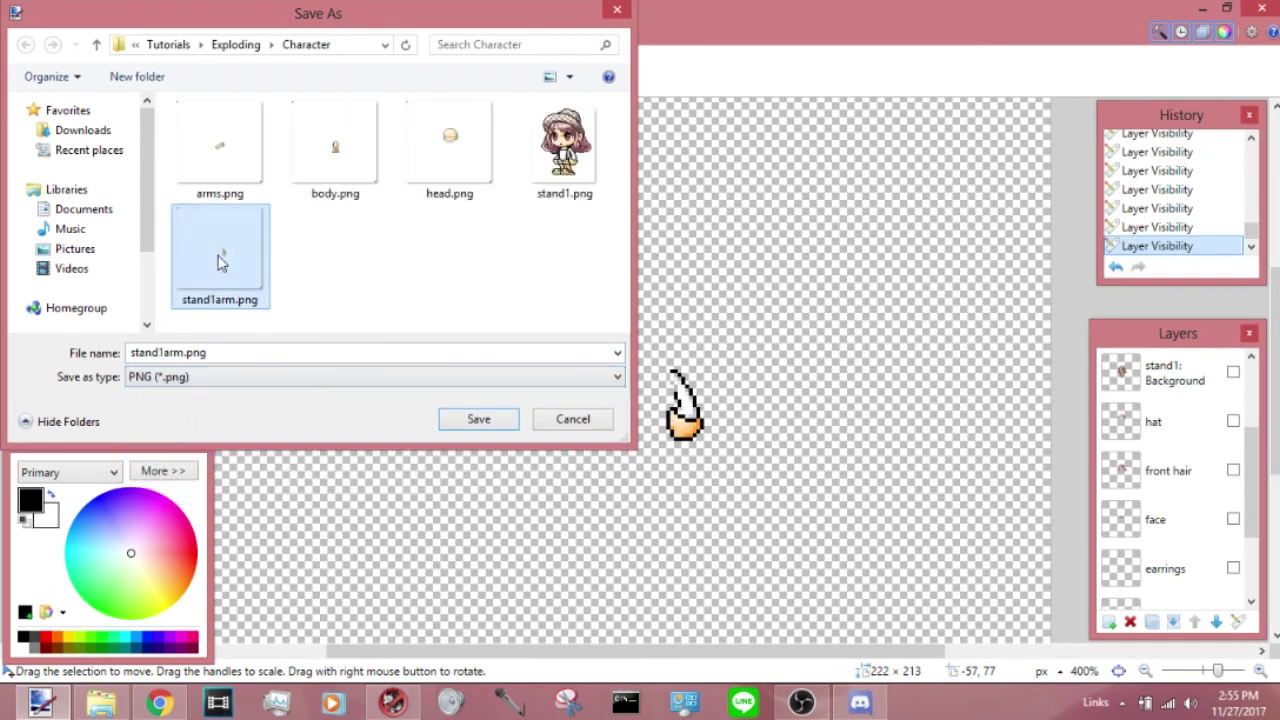
pyautogui.click(686, 352)
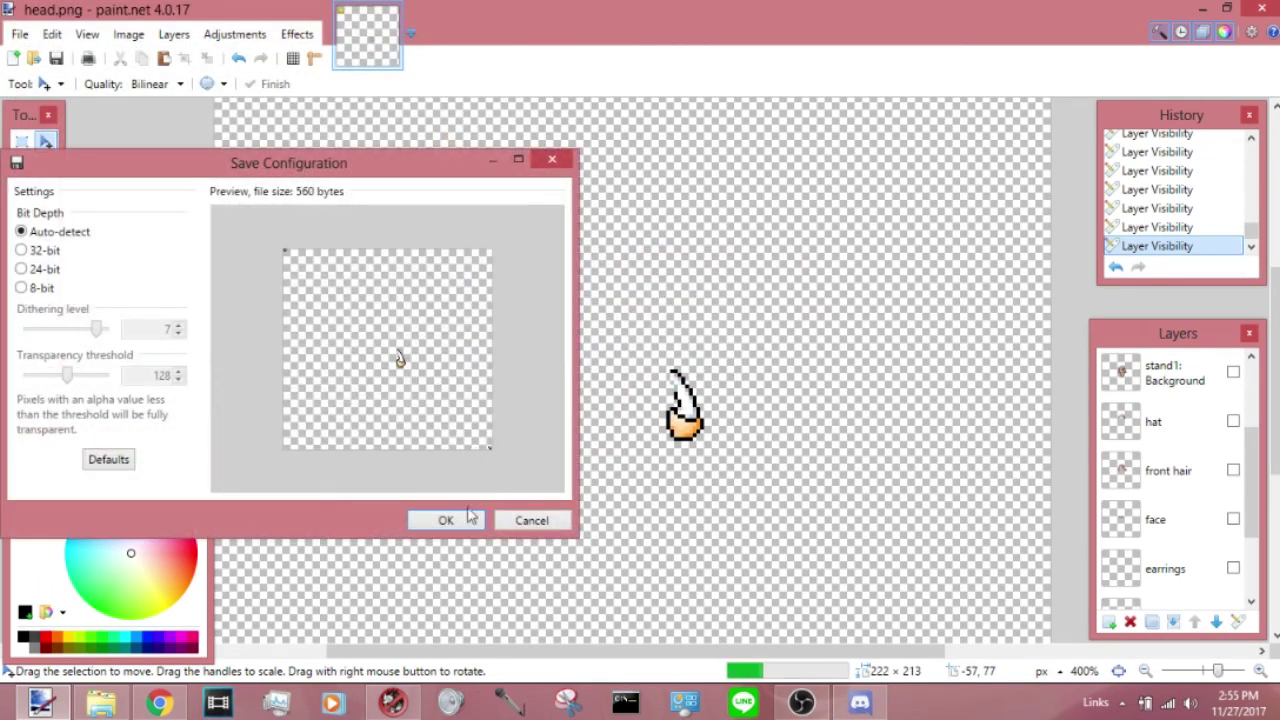
pyautogui.click(446, 520)
pyautogui.click(592, 400)
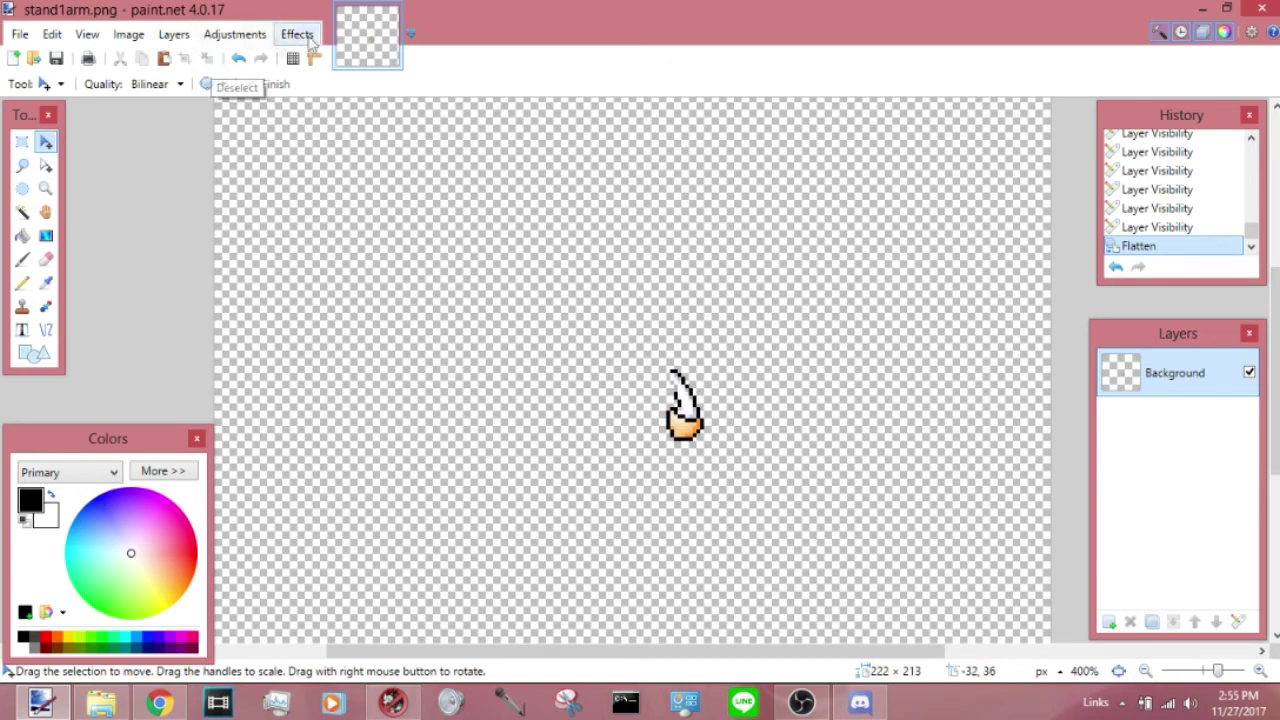
pyautogui.moveTo(385, 38)
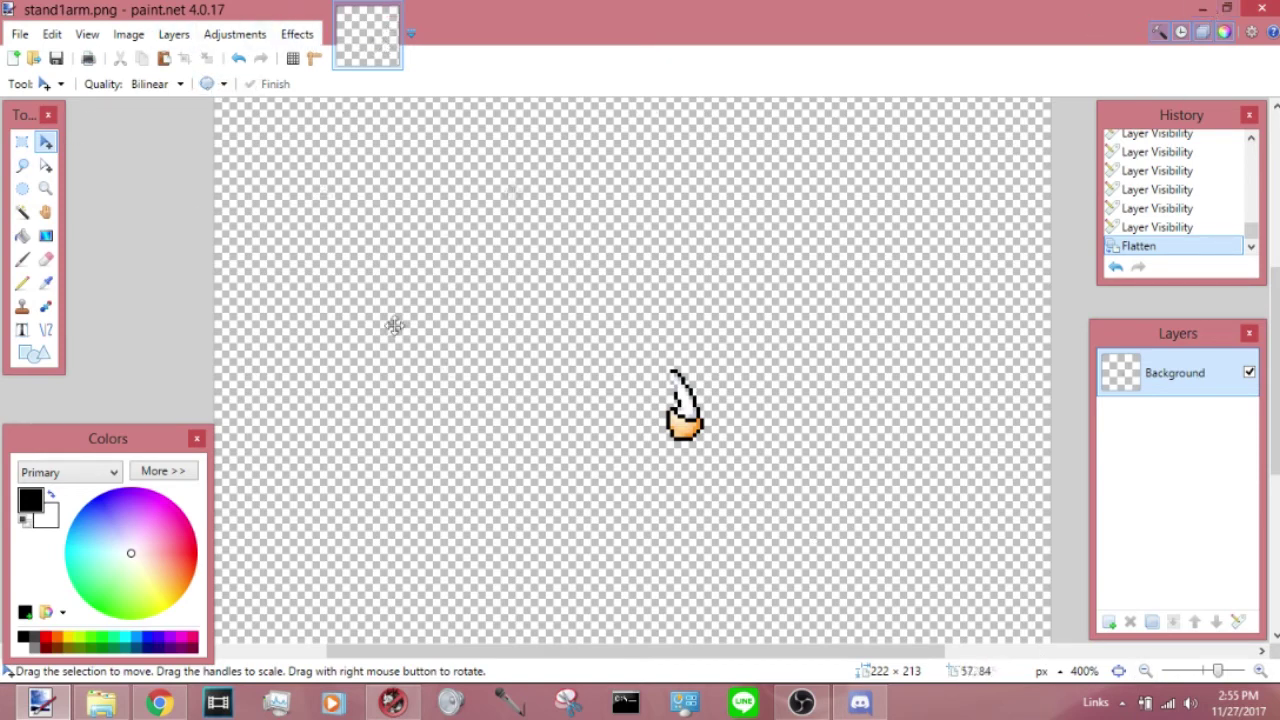
# Close the Hyper Green Suspenders wiki tab in Chrome and maximize the browser window
pyautogui.click(159, 703)
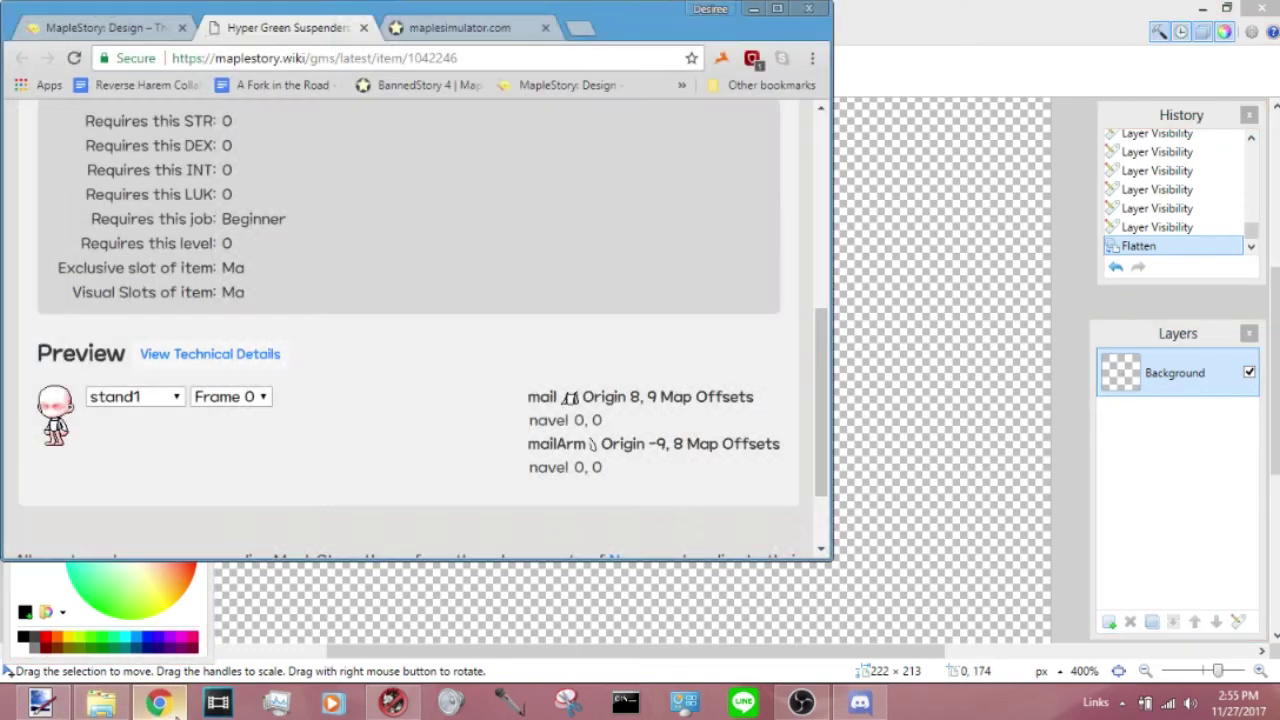
pyautogui.click(364, 27)
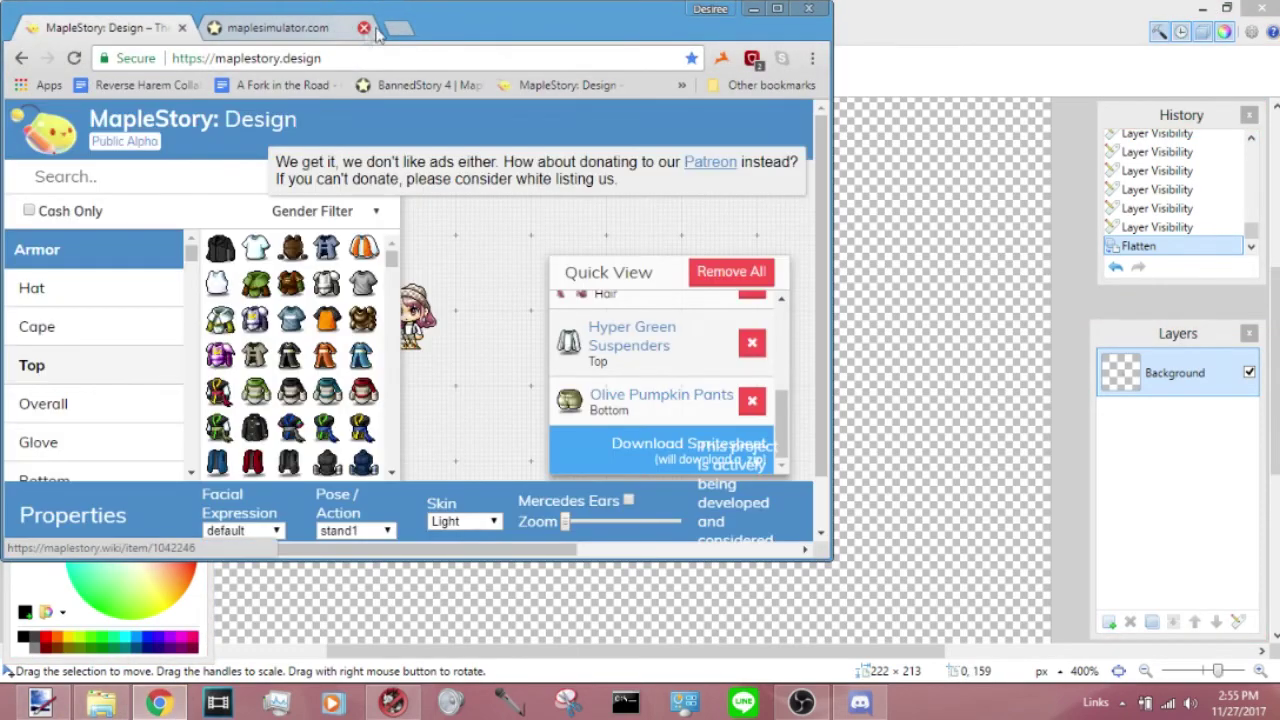
pyautogui.moveTo(508, 21)
pyautogui.mouseDown()
pyautogui.moveTo(542, 39)
pyautogui.moveTo(505, 19)
pyautogui.mouseUp()
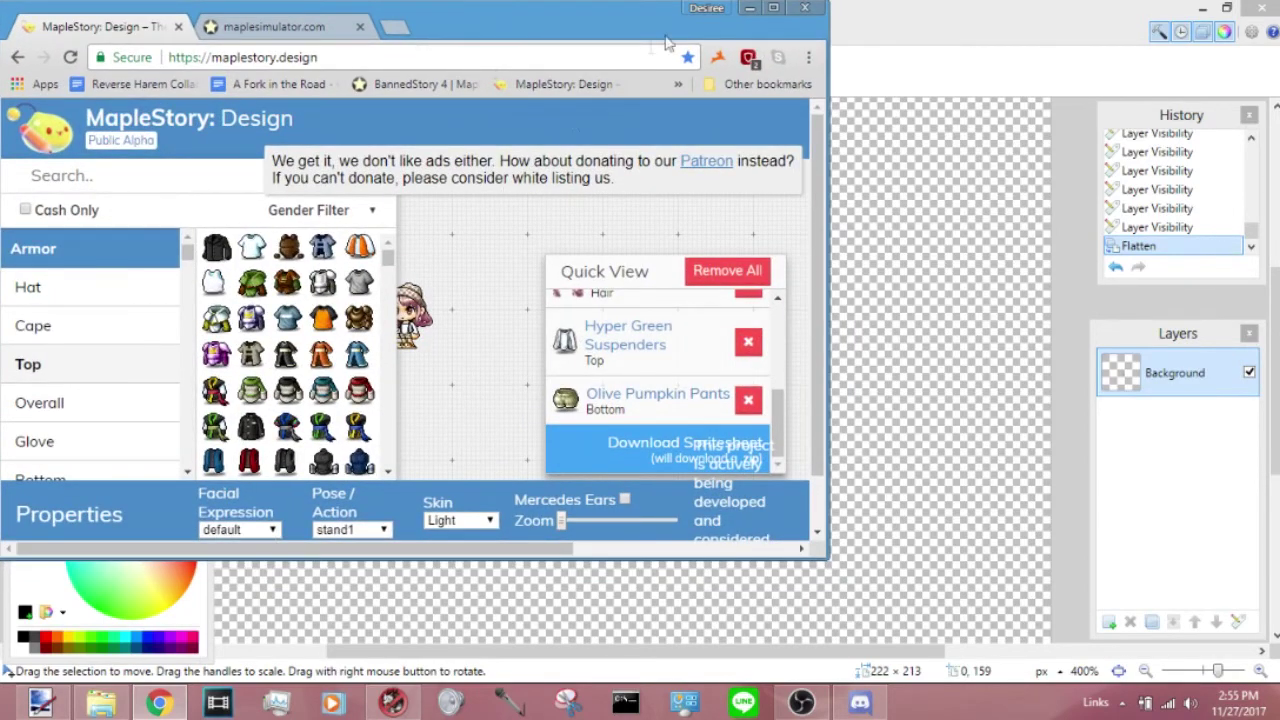
pyautogui.click(773, 9)
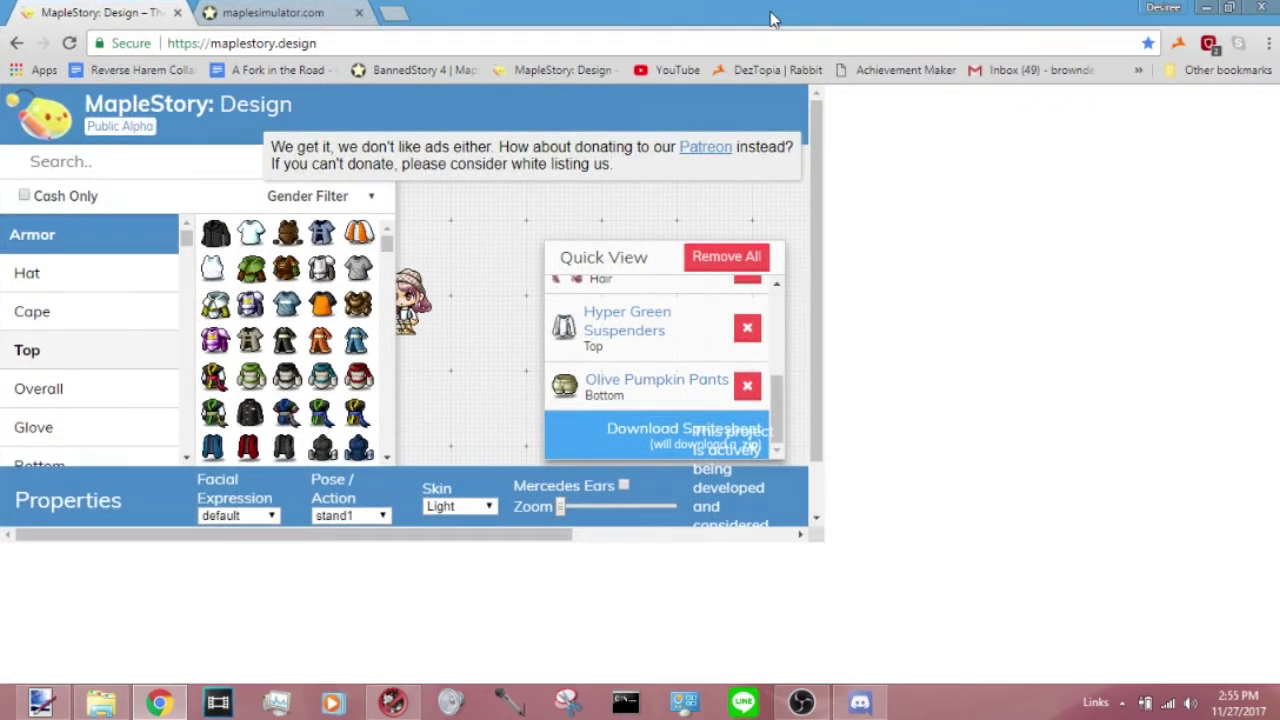
# Open the Checkered Fedora item page from the Quick View list, then close it
pyautogui.scroll(3, 1104, 360)
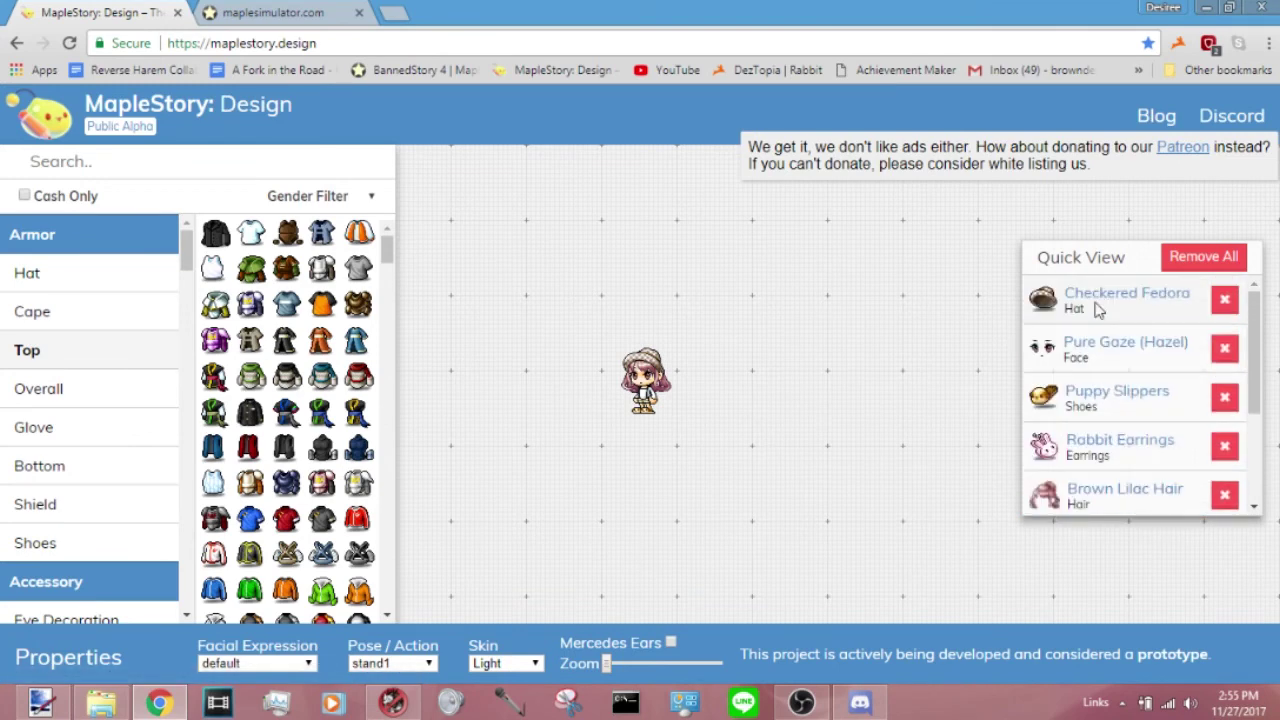
pyautogui.click(1100, 298)
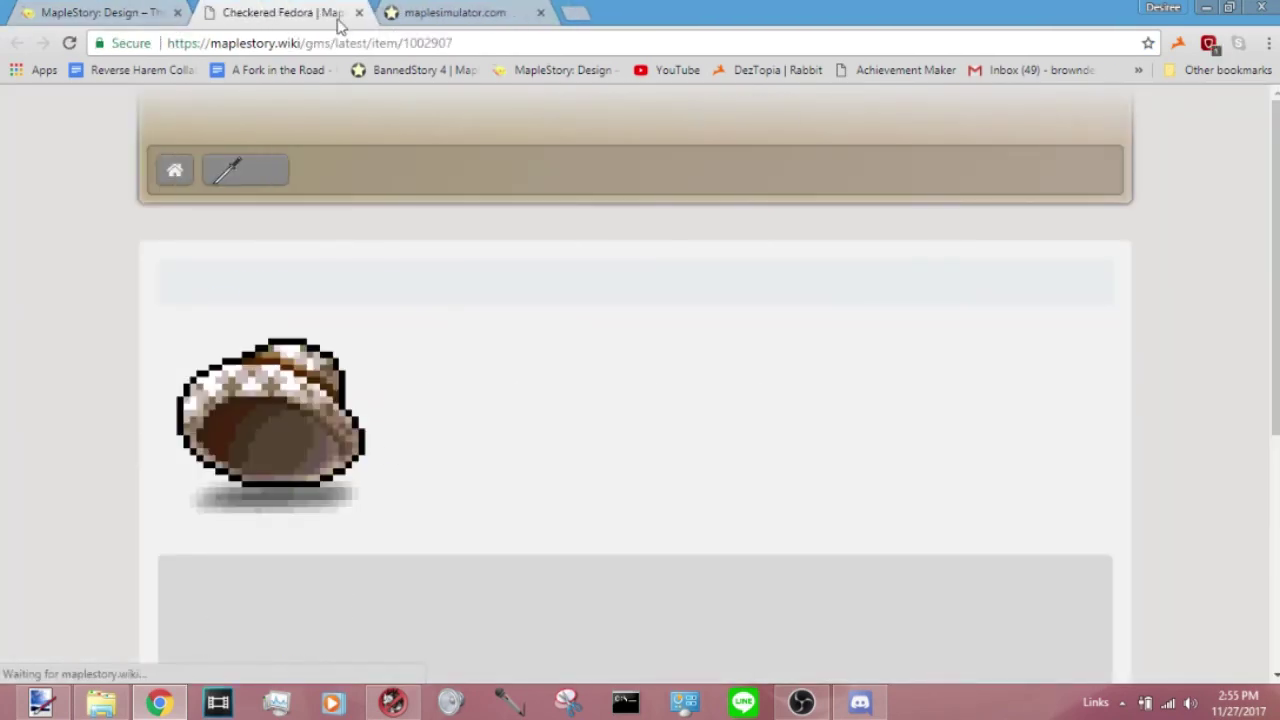
pyautogui.scroll(-4, 358, 420)
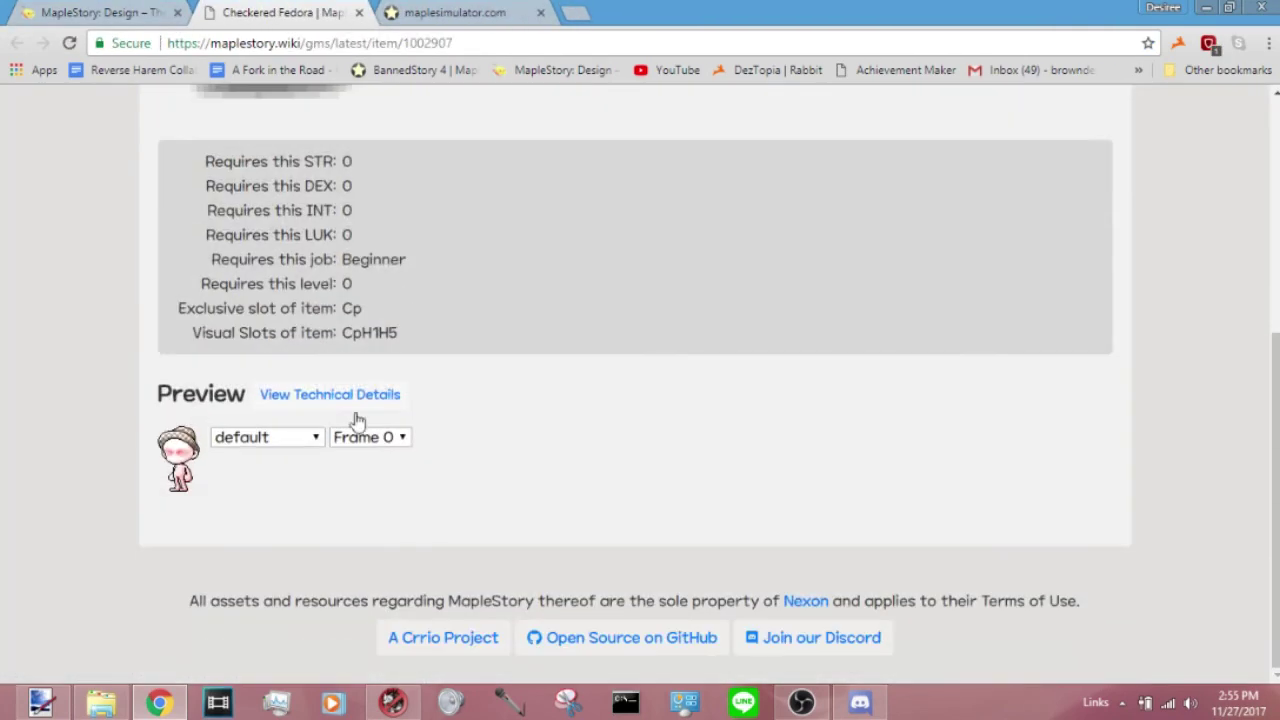
pyautogui.click(359, 13)
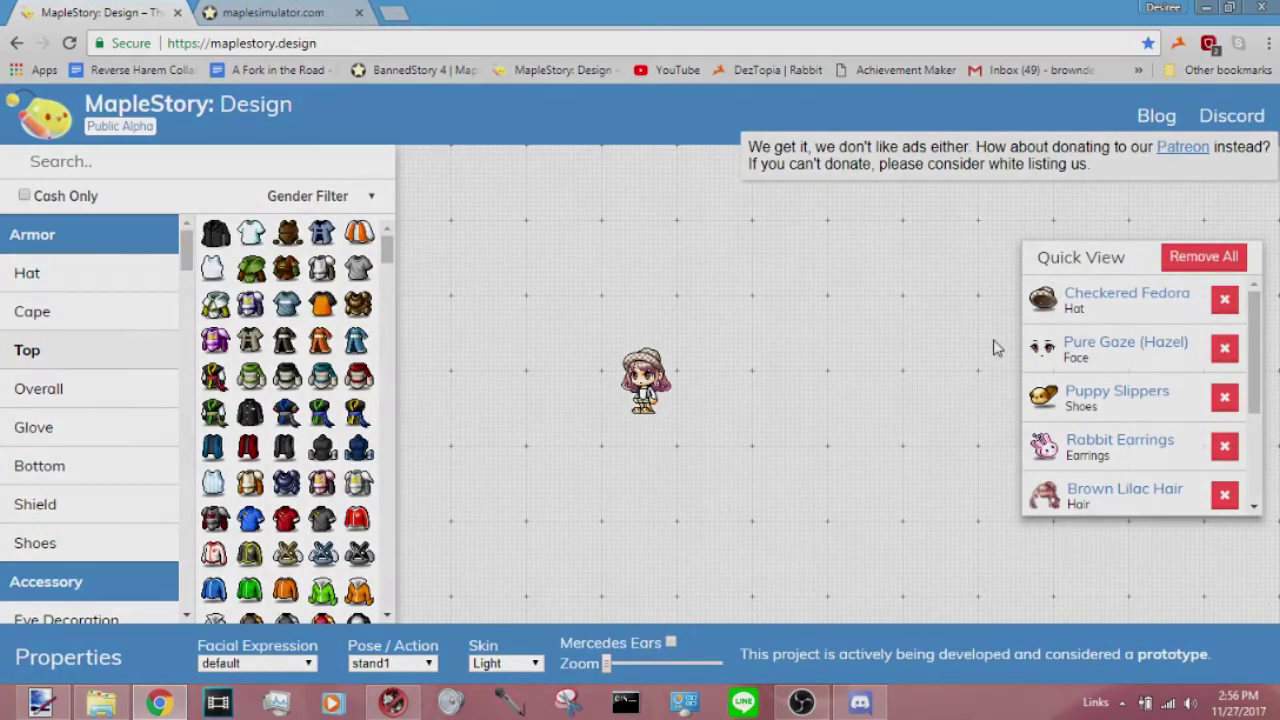